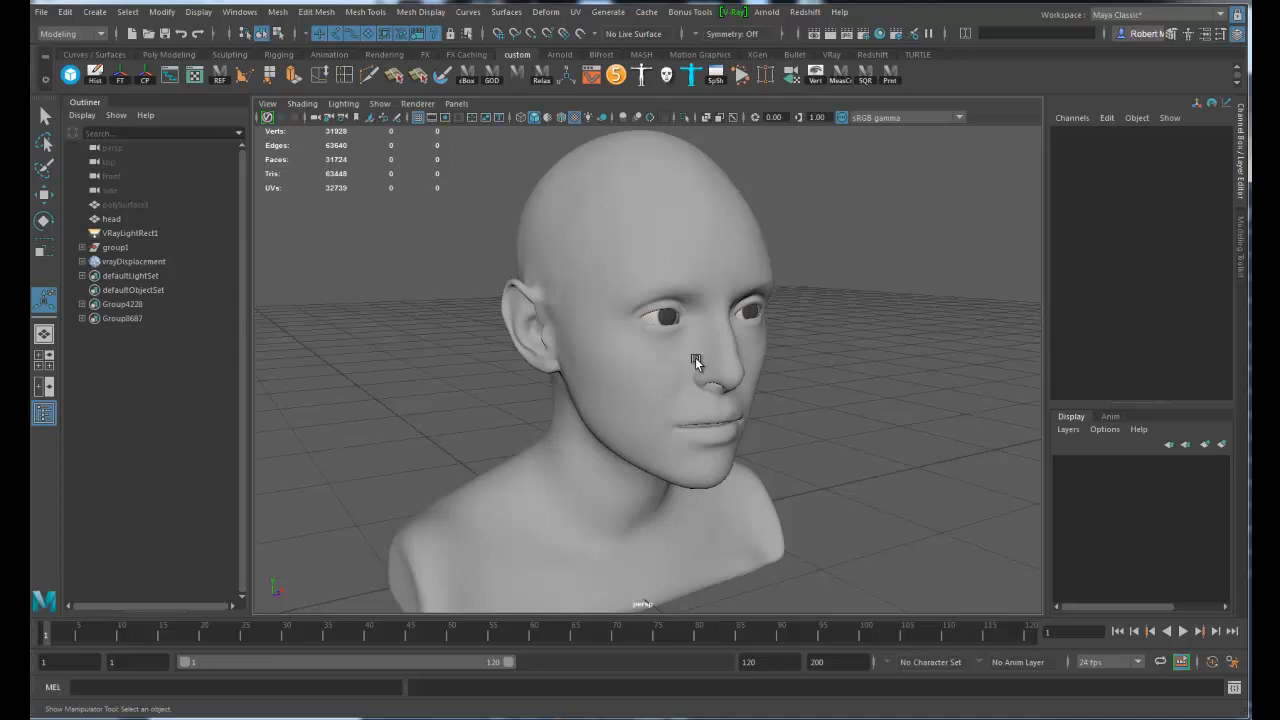
Open Hypershade and import the head reference photos, IMG_0295 through IMG_0316, into its node graph
alt+drag(691, 356, 808, 341)
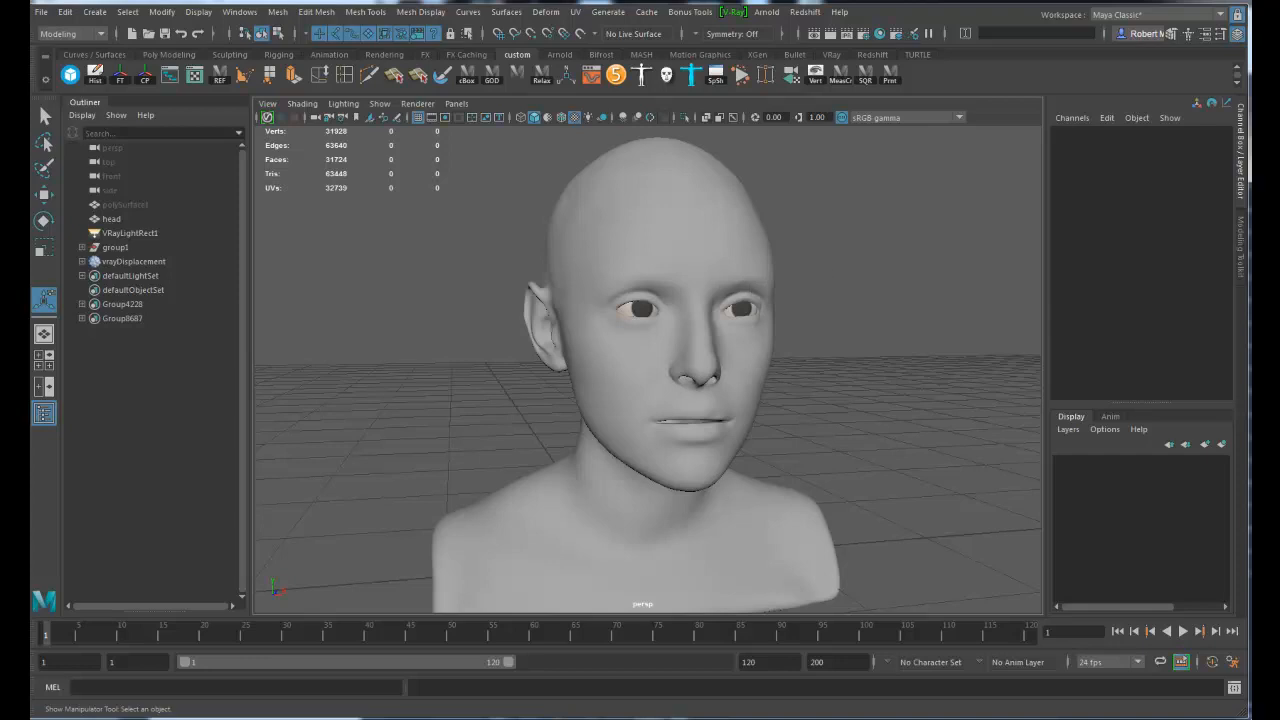
click(879, 35)
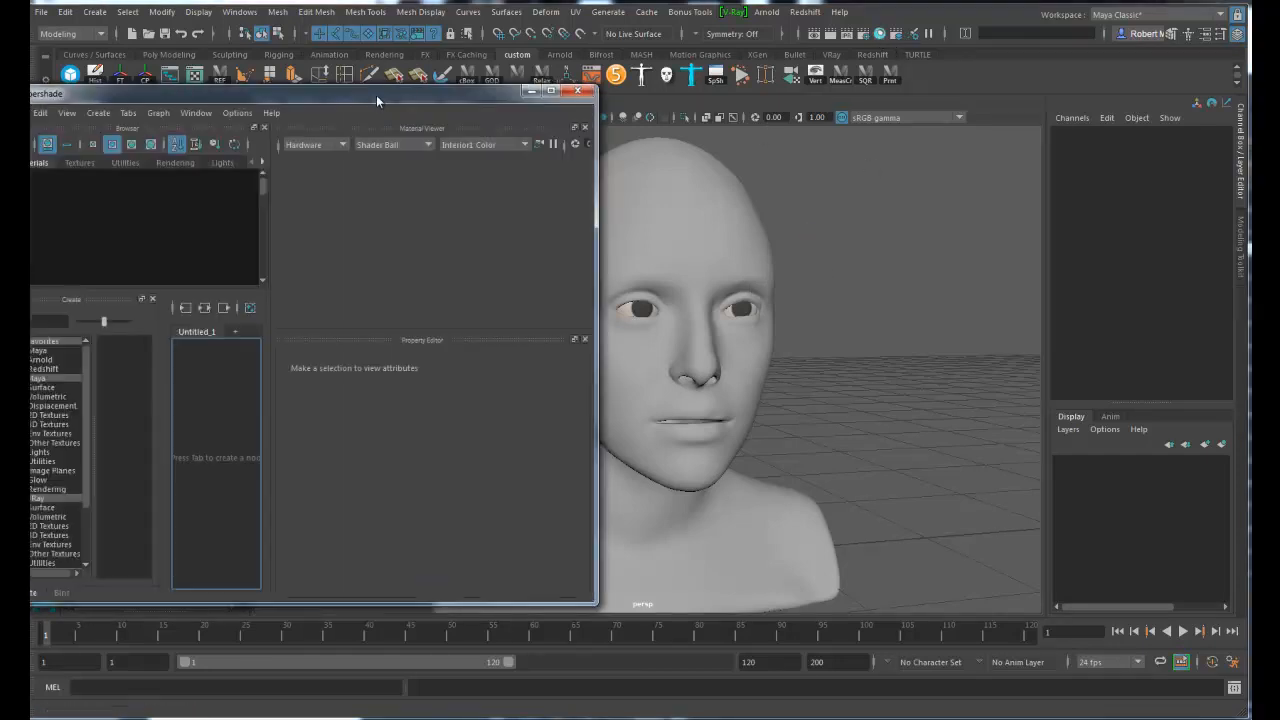
drag(376, 95, 660, 101)
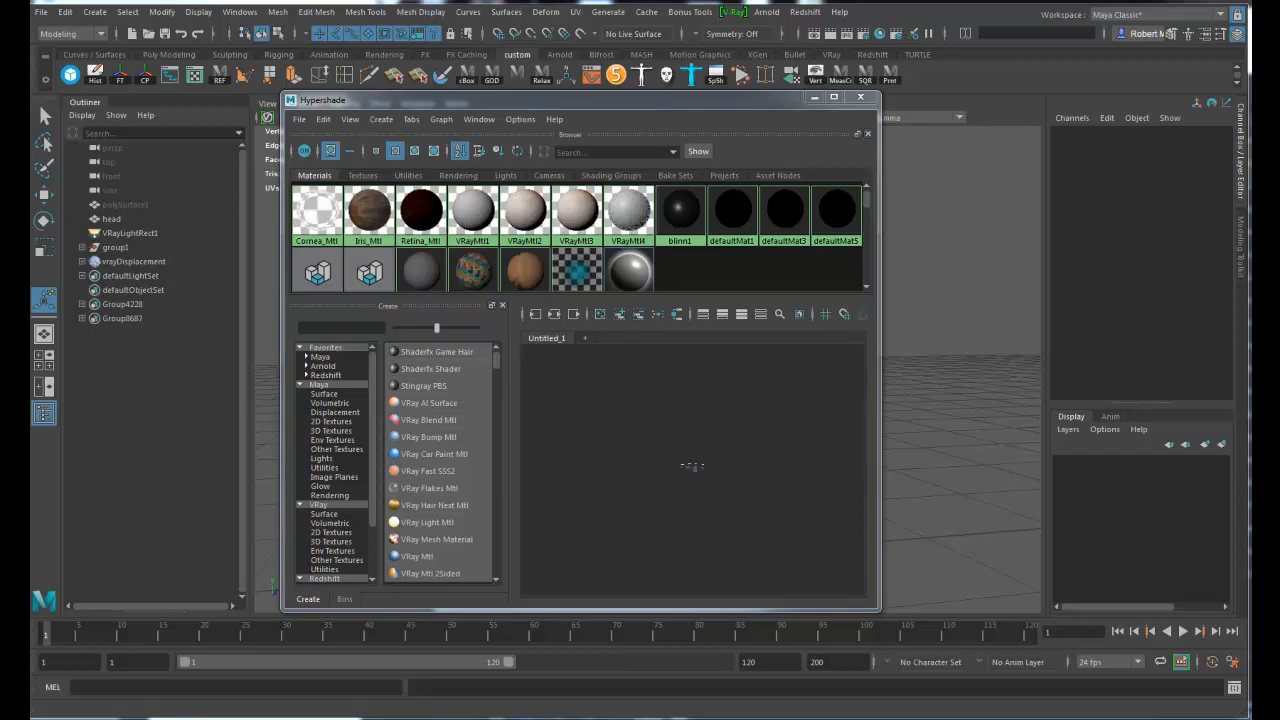
drag(694, 503, 660, 437)
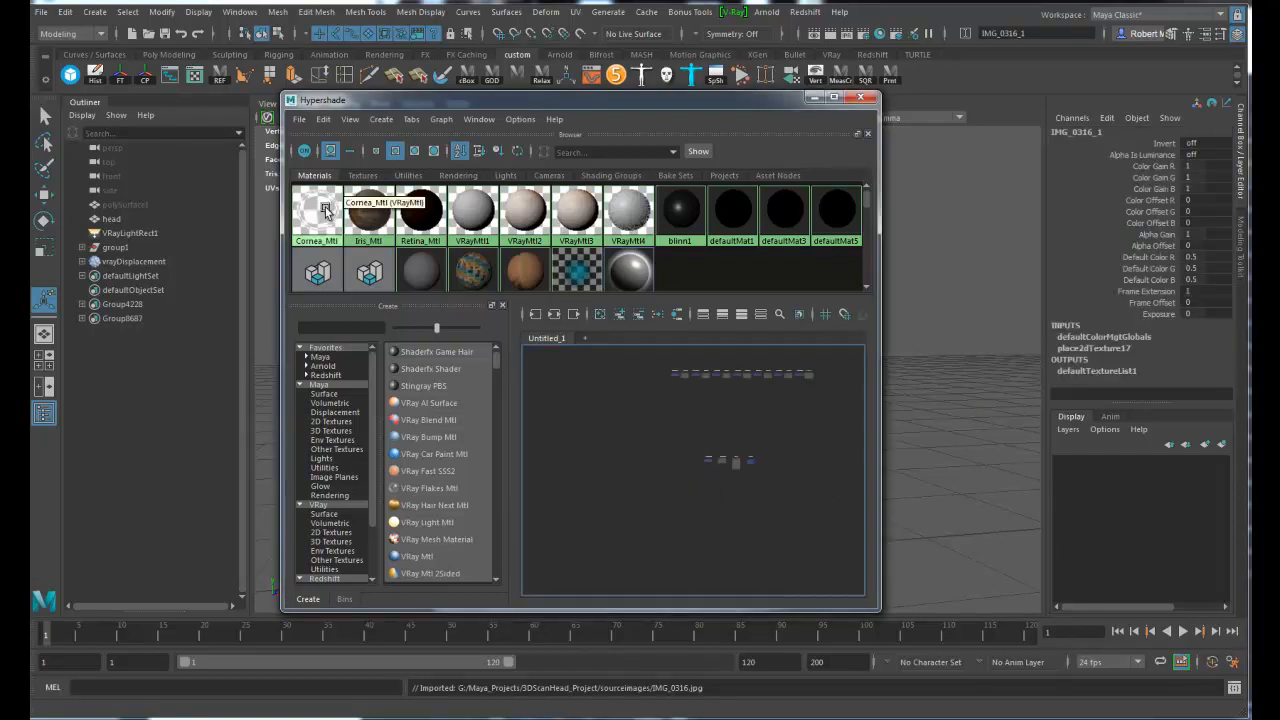
Show the imported photo textures in the Hypershade browser, clear the node graph, and move Hypershade aside to expose the head
click(355, 176)
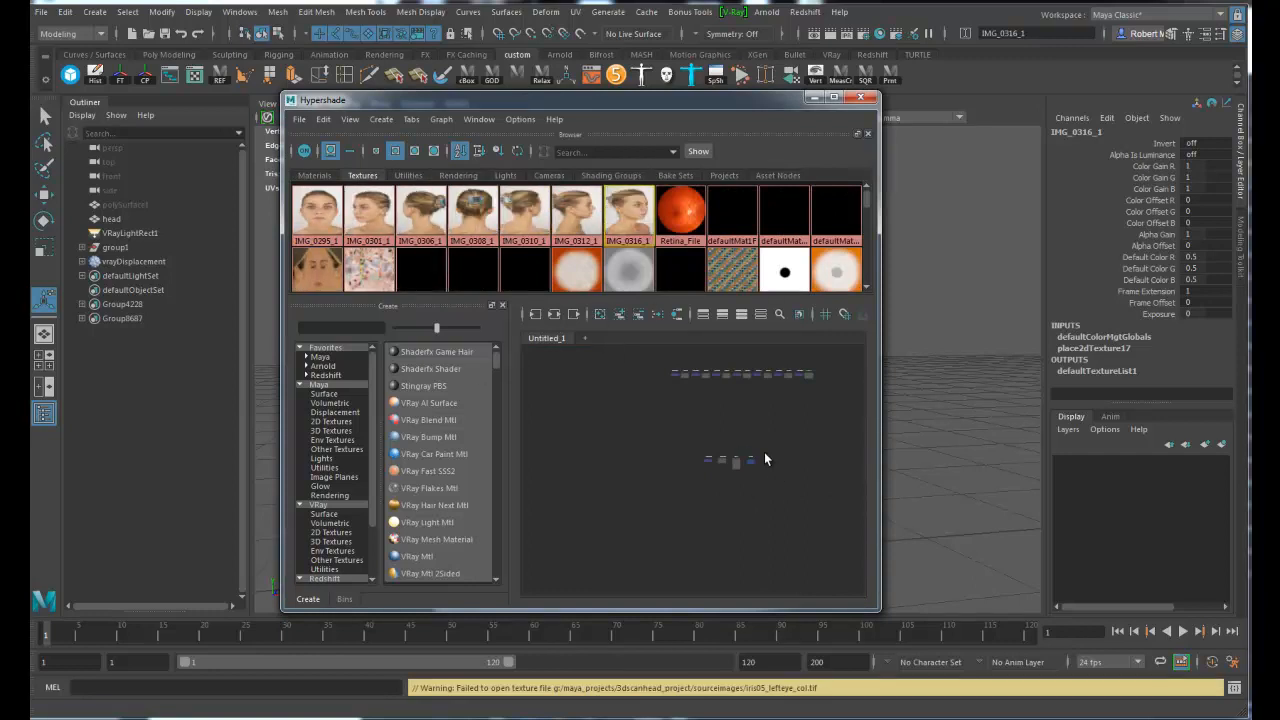
alt+right_drag(665, 430, 699, 430)
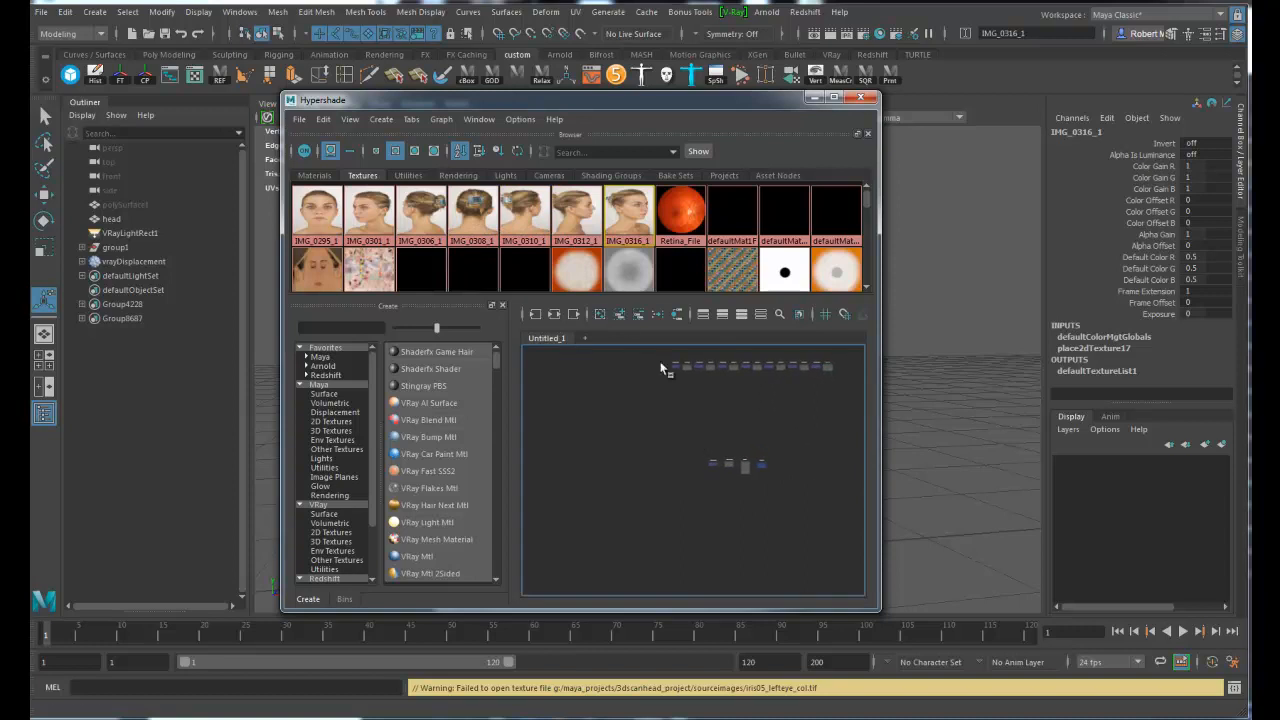
click(601, 315)
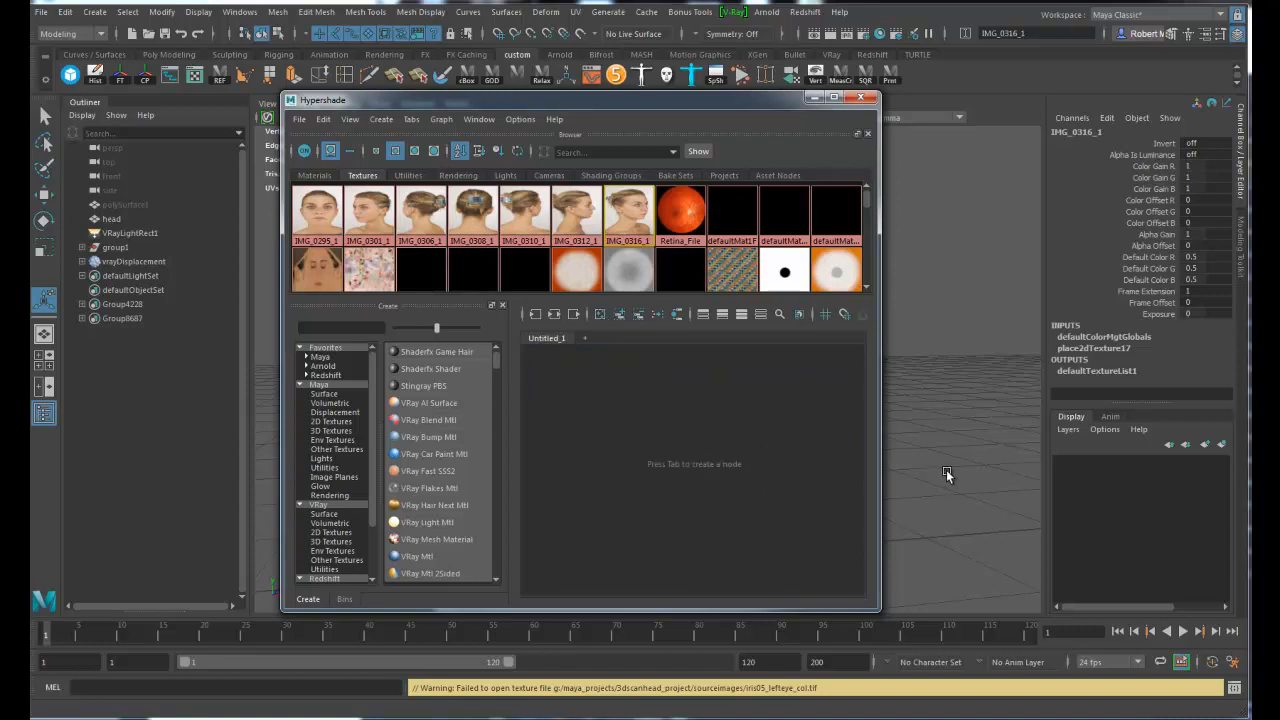
drag(714, 100, 420, 85)
Select the head mesh and assign a new Lambert material to it
alt+drag(766, 302, 750, 249)
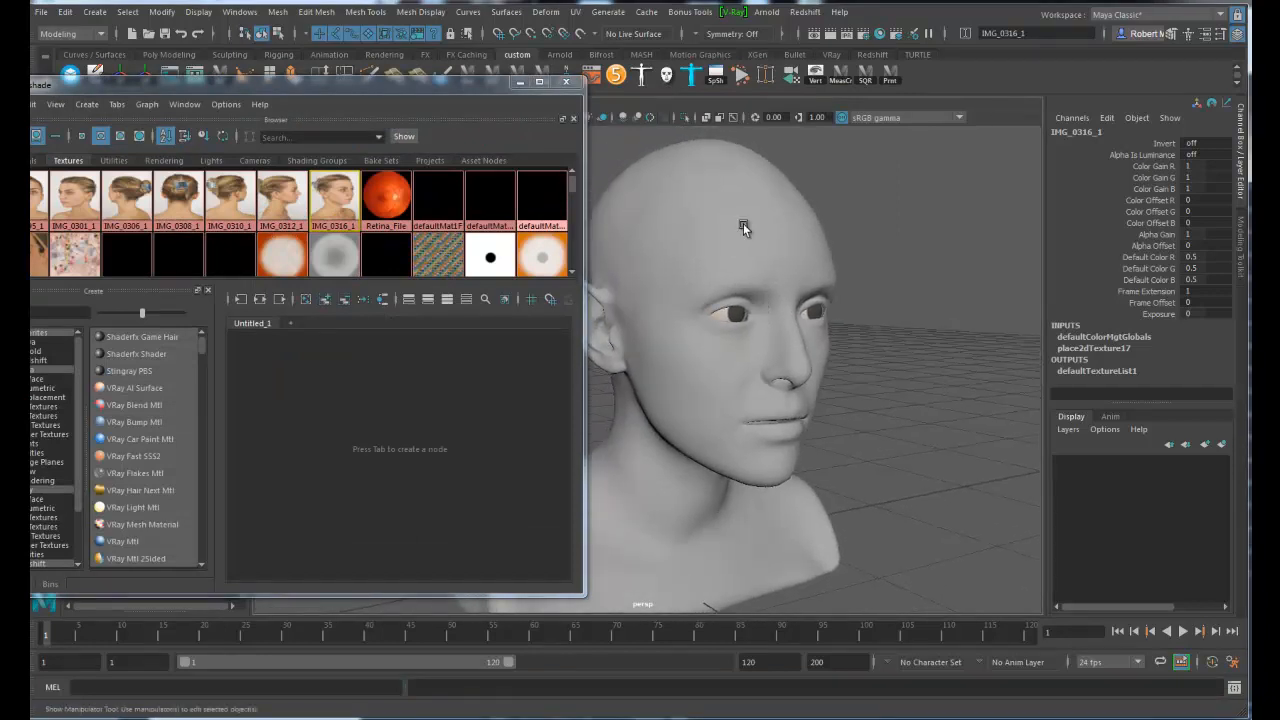
click(724, 211)
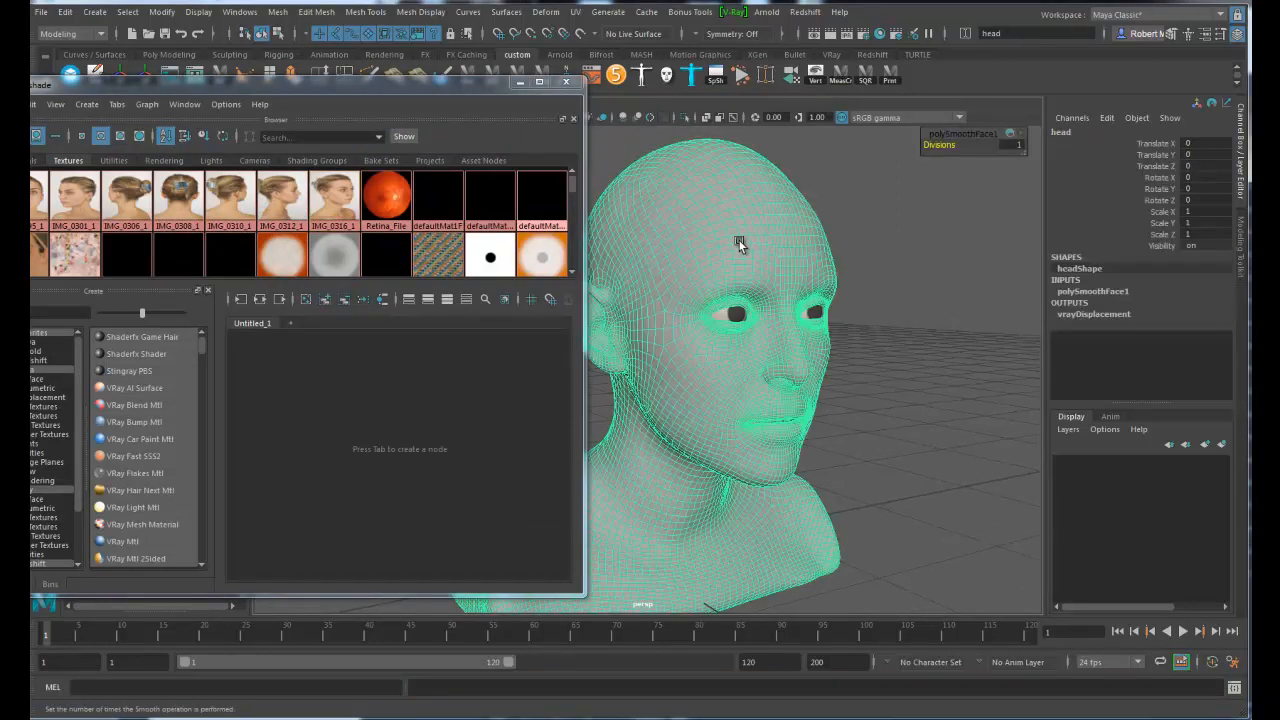
right_drag(740, 221, 858, 606)
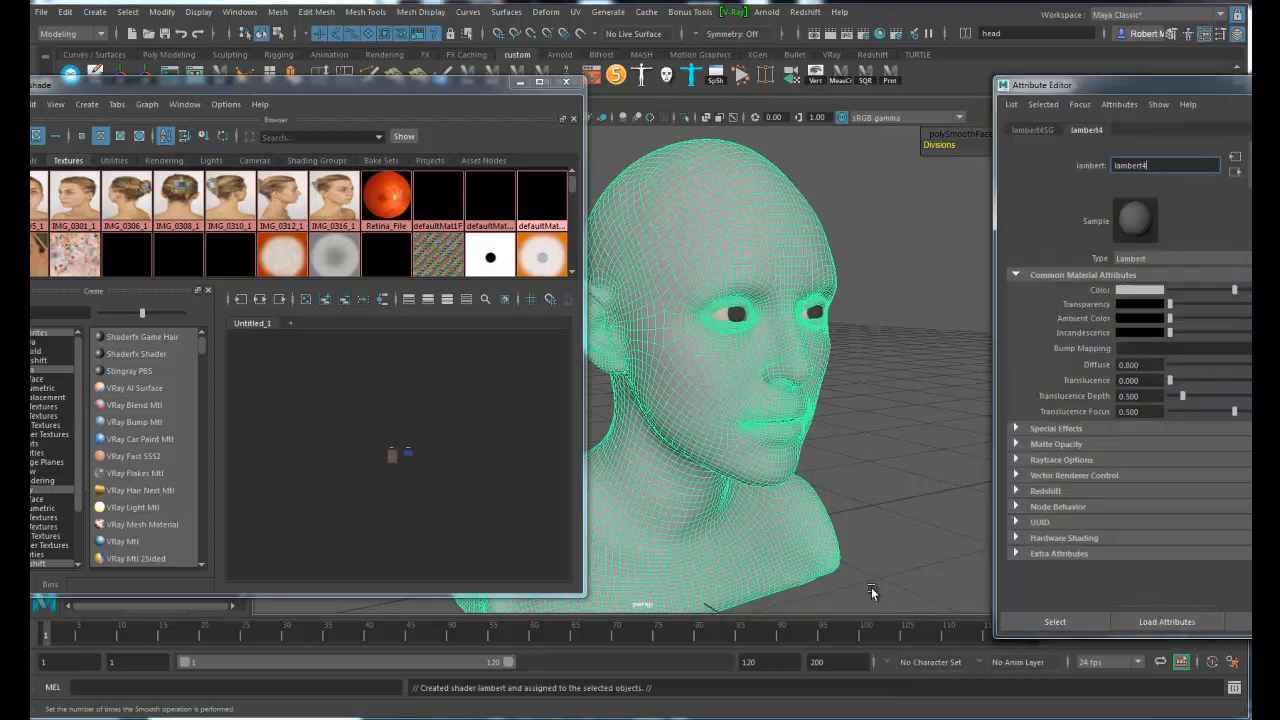
alt+drag(760, 431, 766, 432)
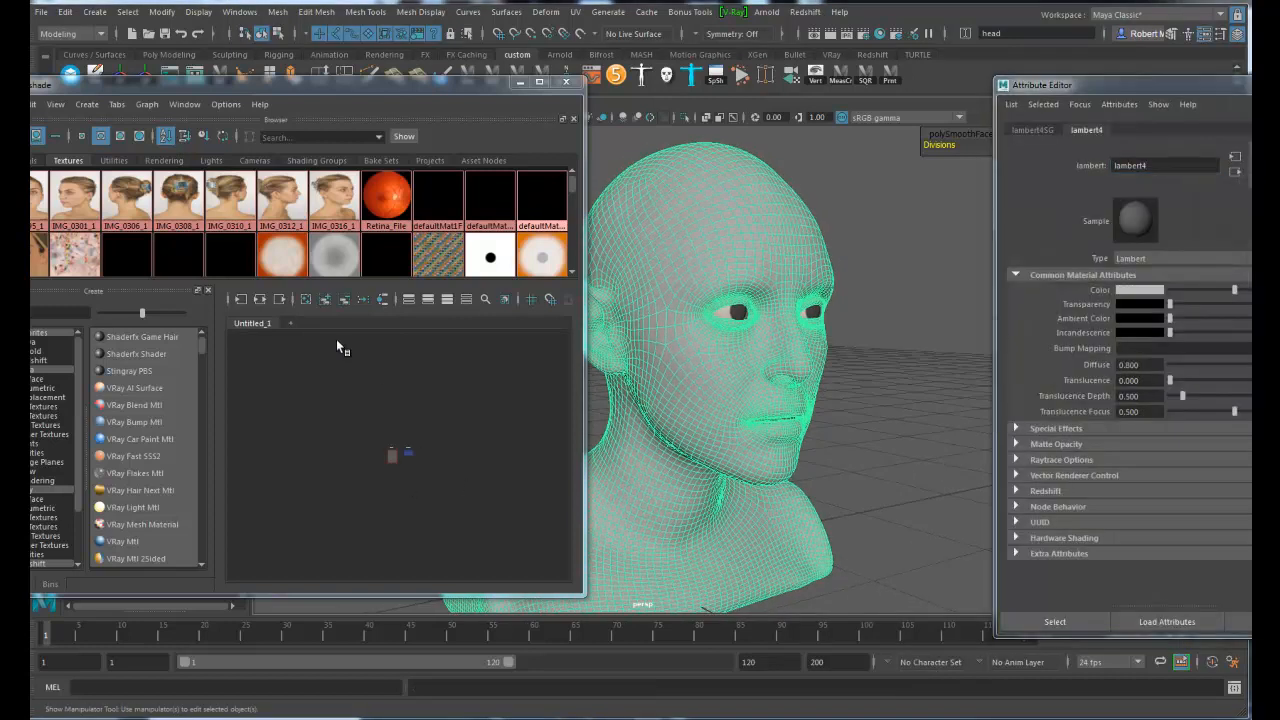
Graph the head's material network in Hypershade and frame the head in the viewport
click(380, 299)
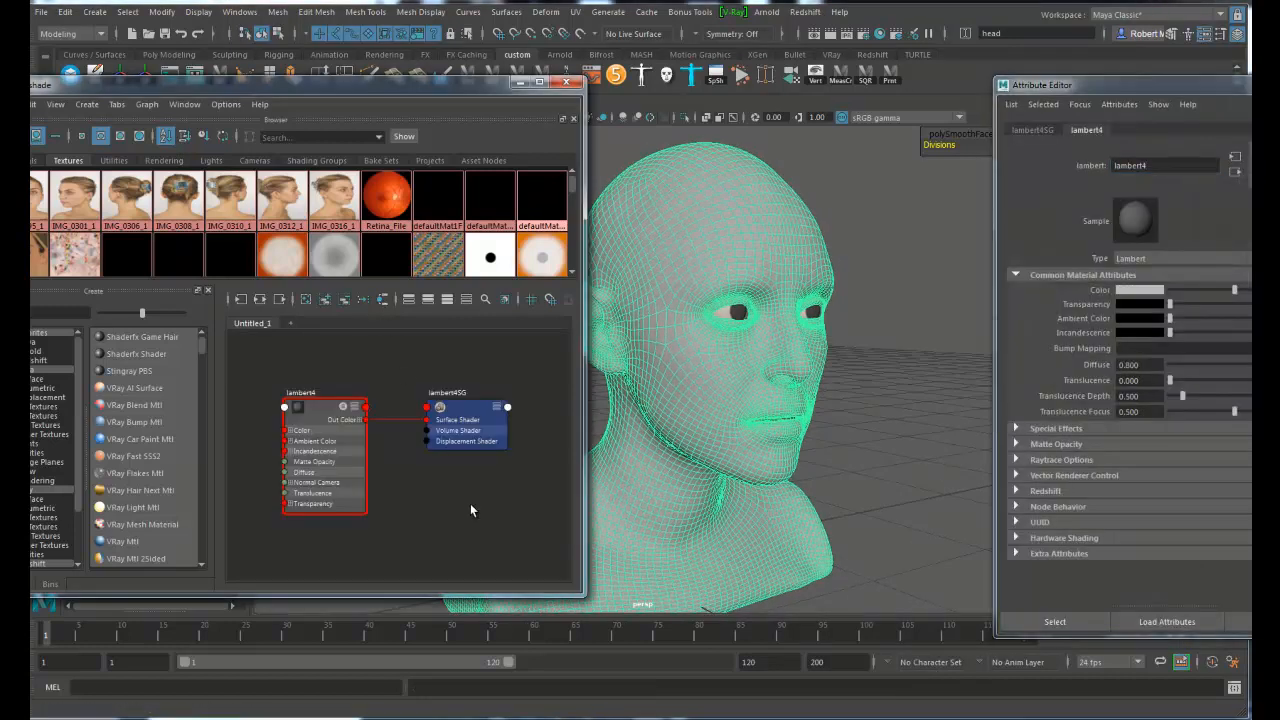
alt+middle_drag(411, 510, 457, 500)
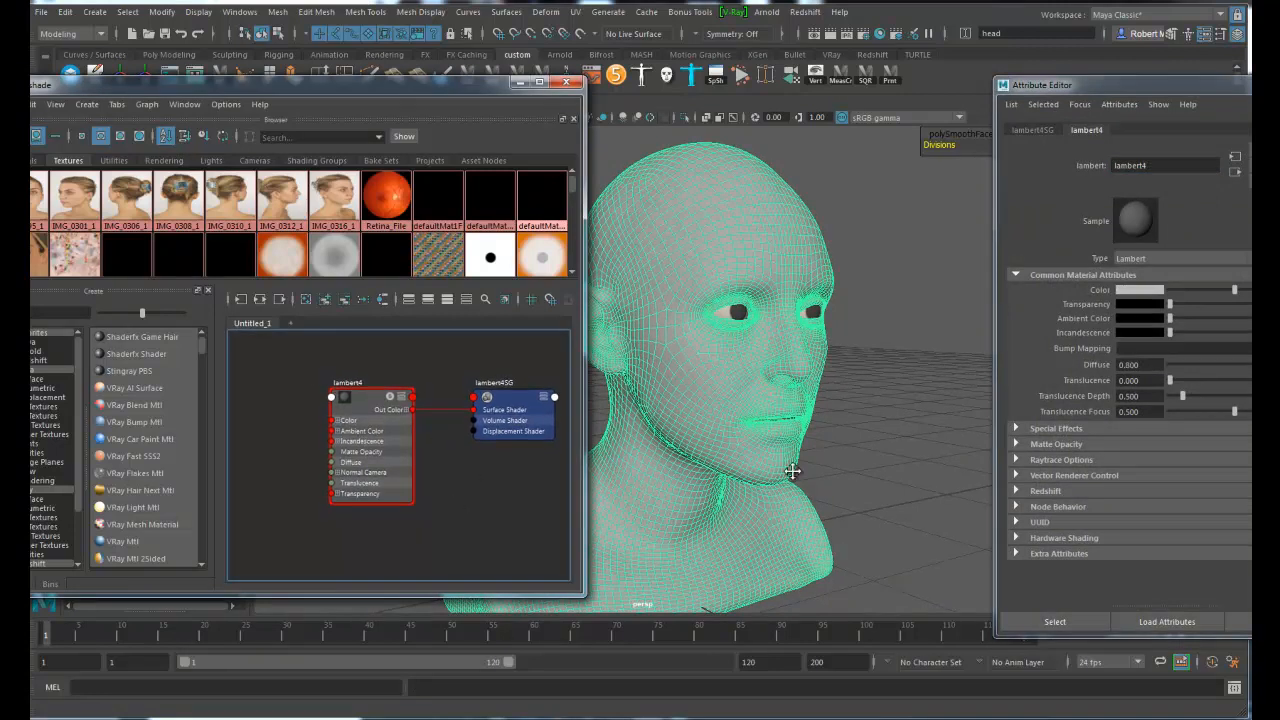
key(f)
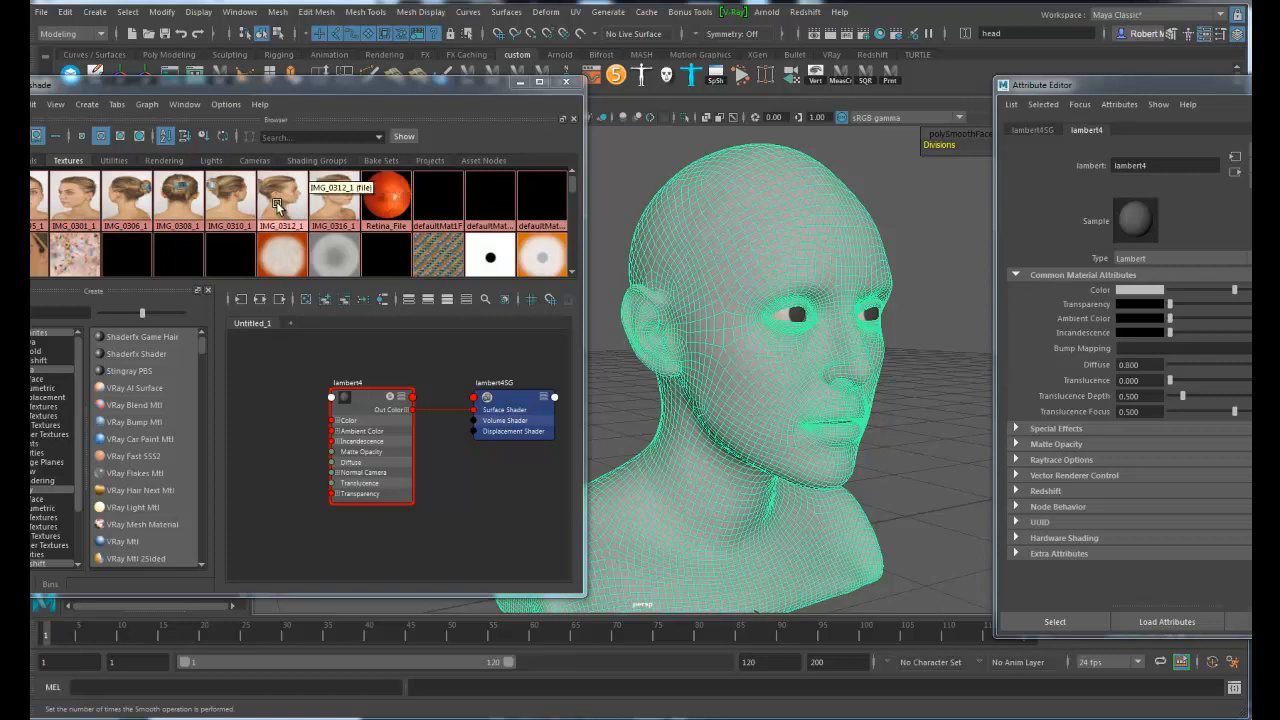
Connect the side photo texture IMG_0312_1 to the Lambert's color and reselect the head mesh
middle_drag(287, 198, 818, 343)
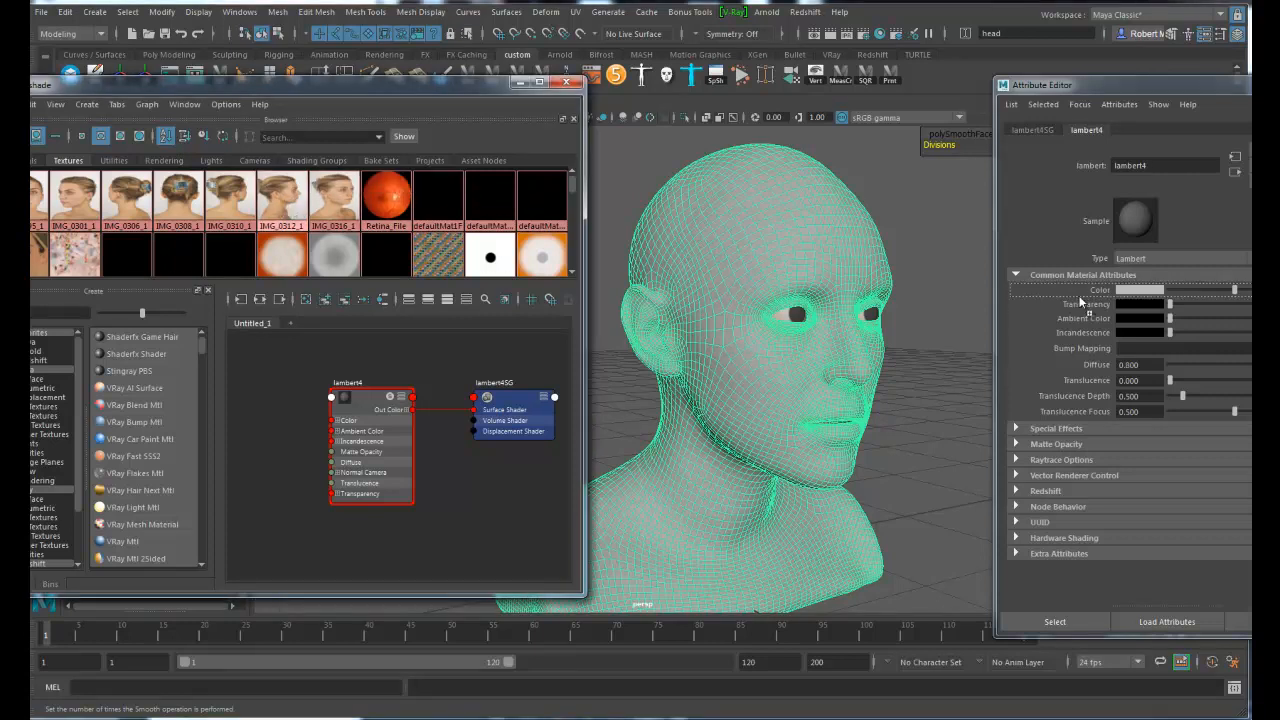
middle_drag(1075, 296, 1090, 290)
alt+drag(850, 440, 727, 362)
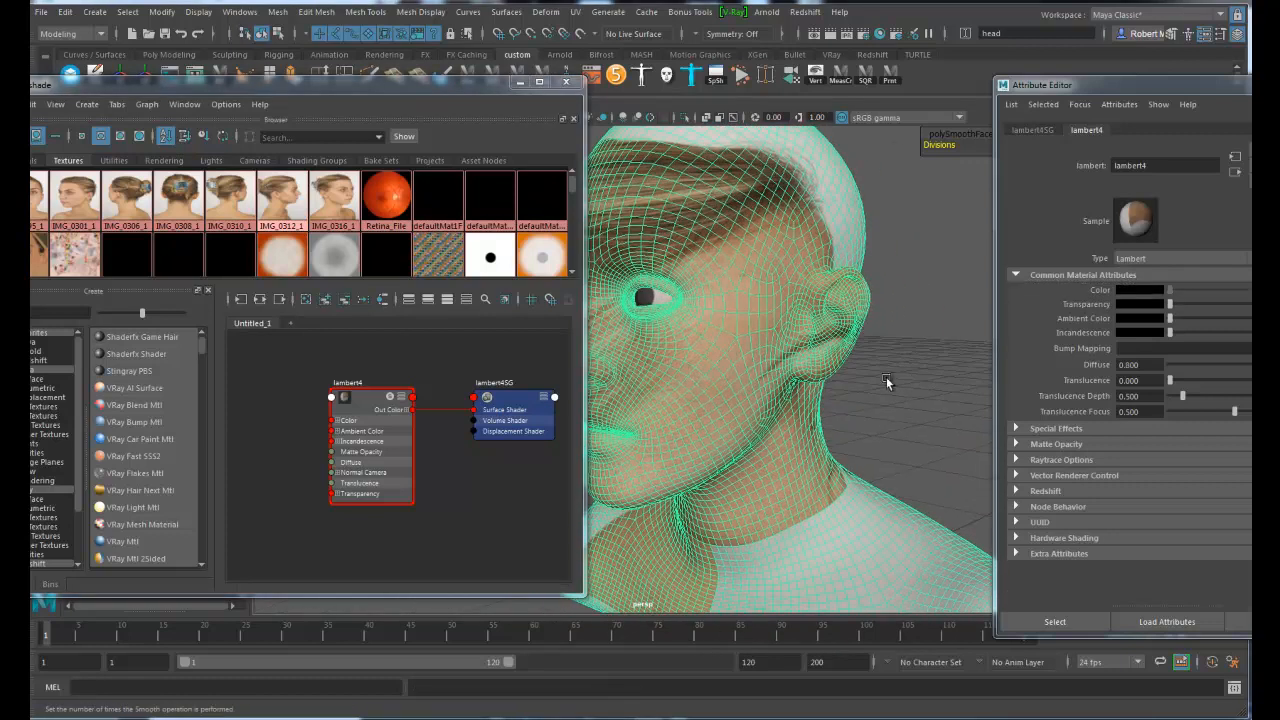
alt+drag(914, 366, 749, 326)
click(752, 323)
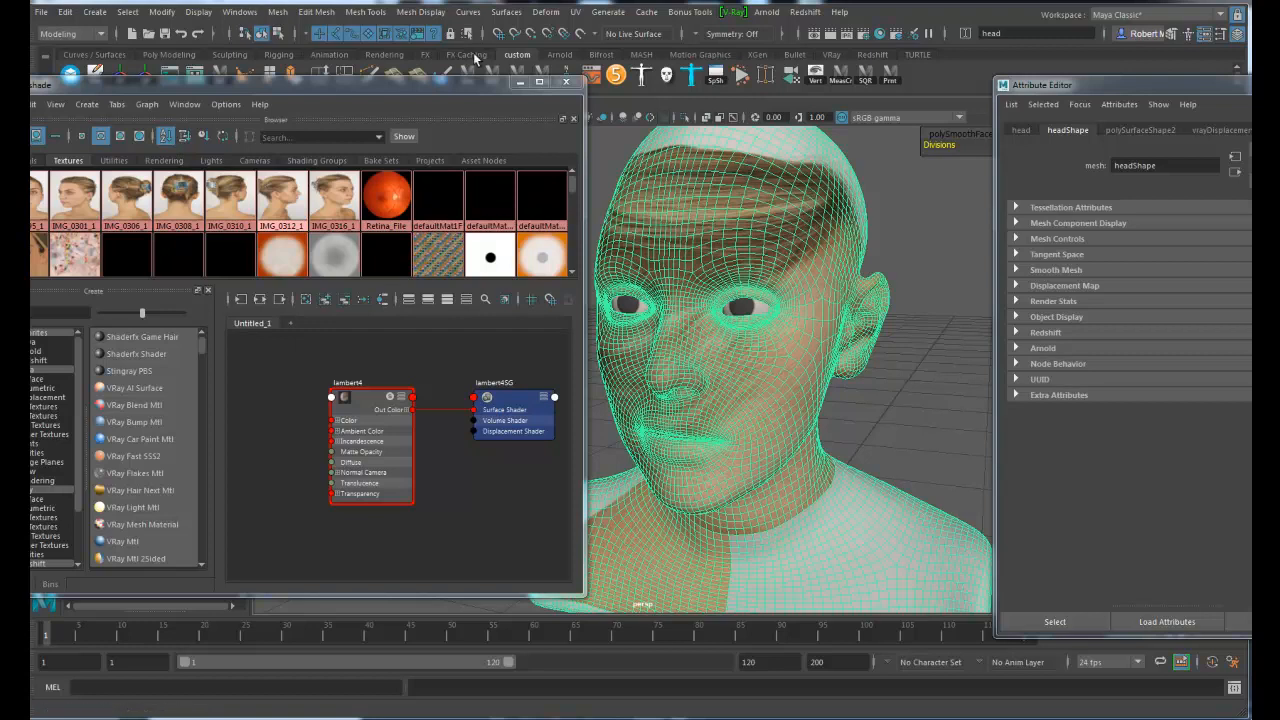
Add the IMG_0312_1 texture node to the graph beside the Lambert node and minimize Hypershade
drag(436, 85, 430, 118)
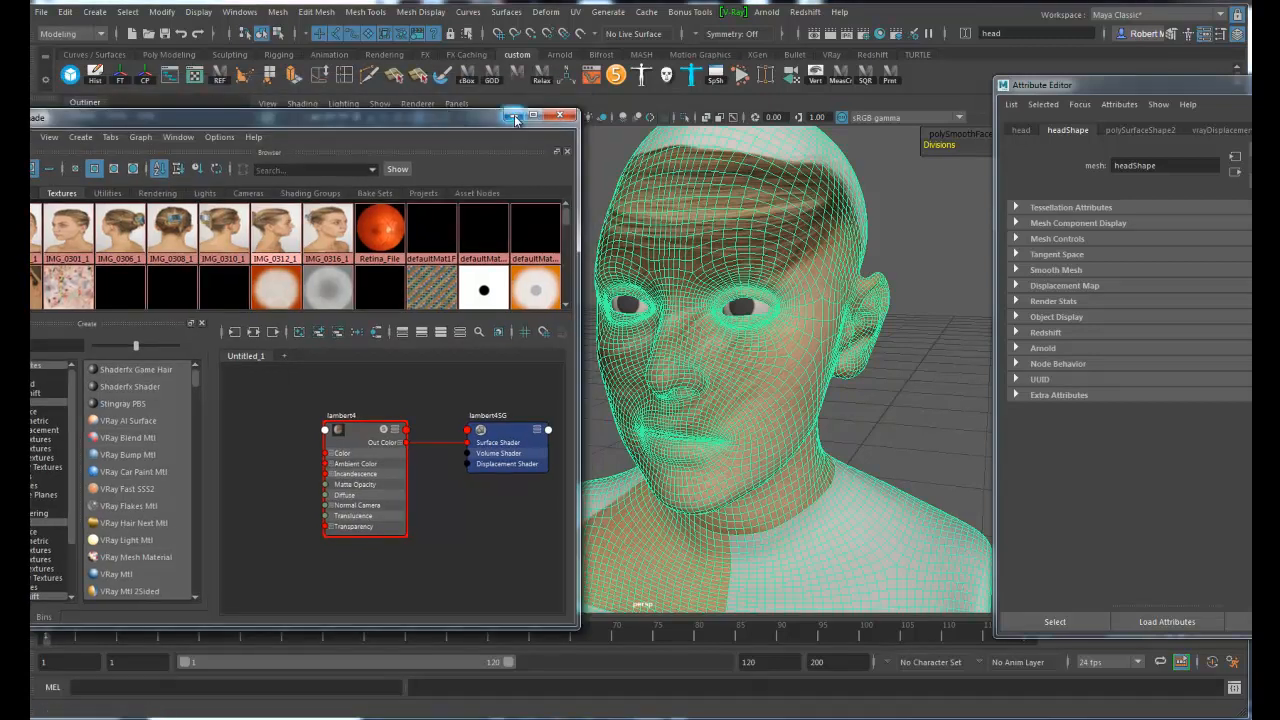
drag(278, 240, 260, 457)
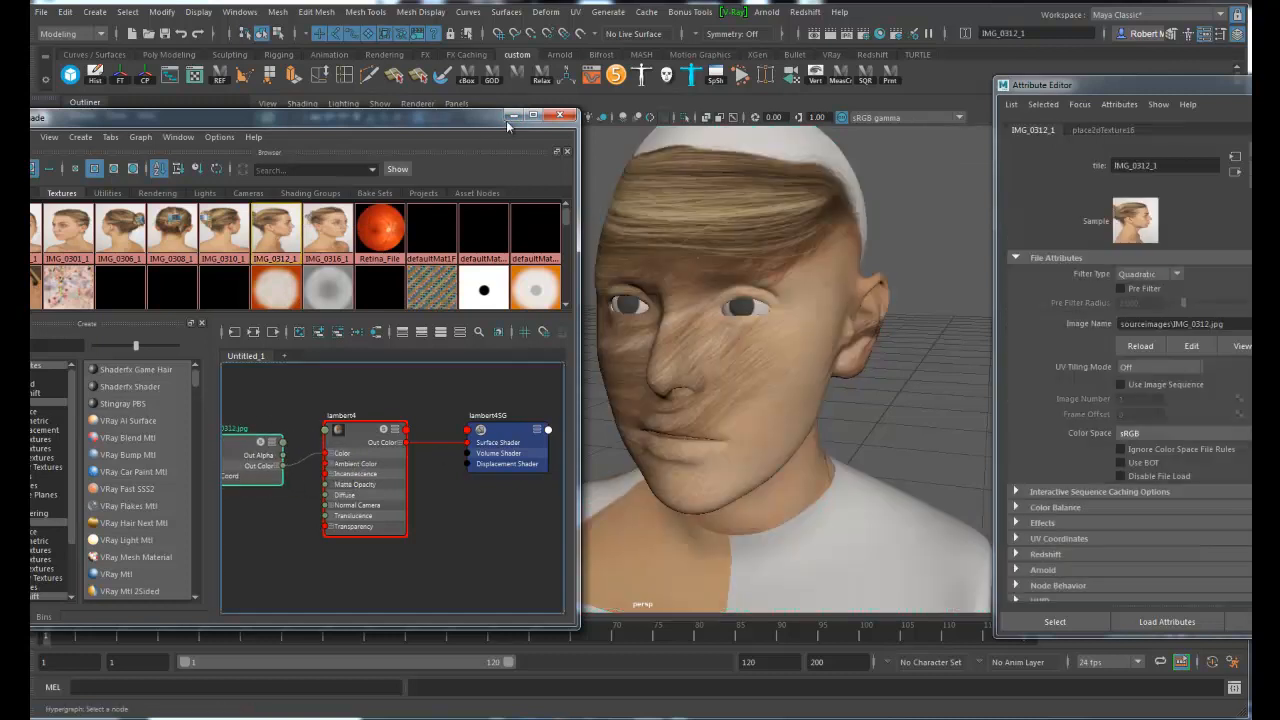
click(512, 116)
Open the UV Editor with the head mesh selected and examine its UV layout against the textured model
alt+drag(805, 357, 694, 368)
alt+right_drag(694, 368, 656, 382)
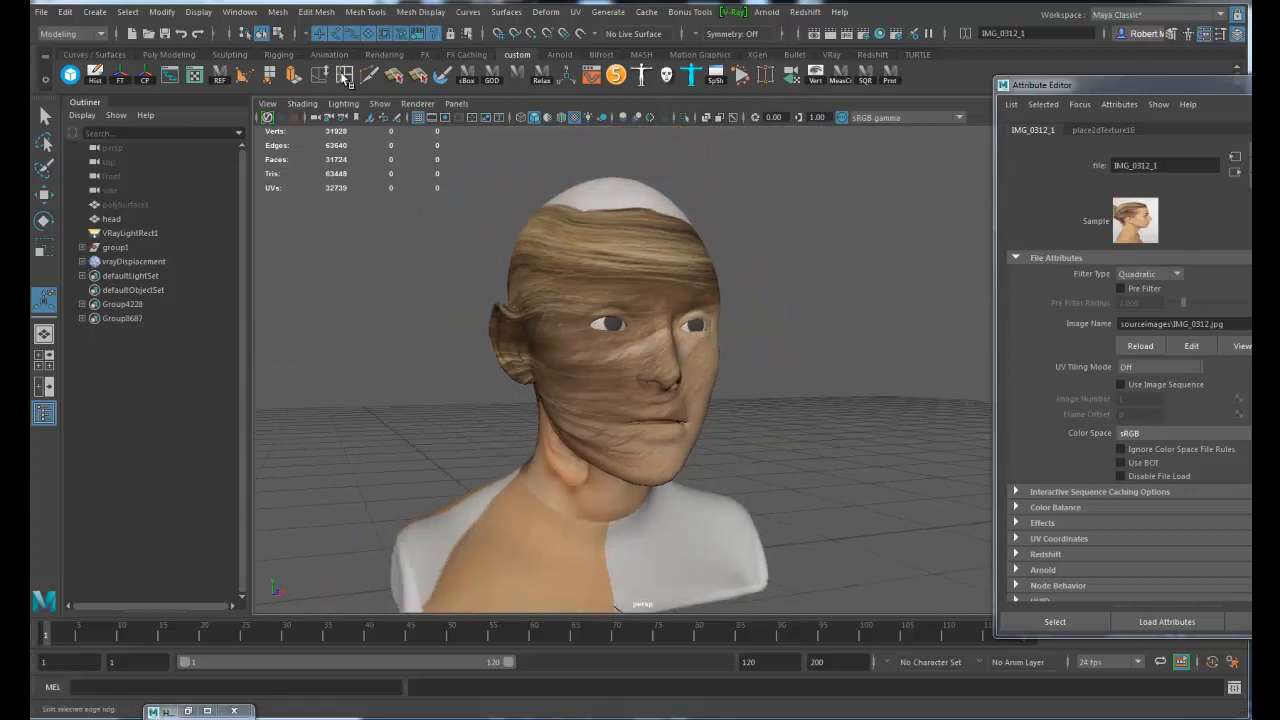
click(196, 82)
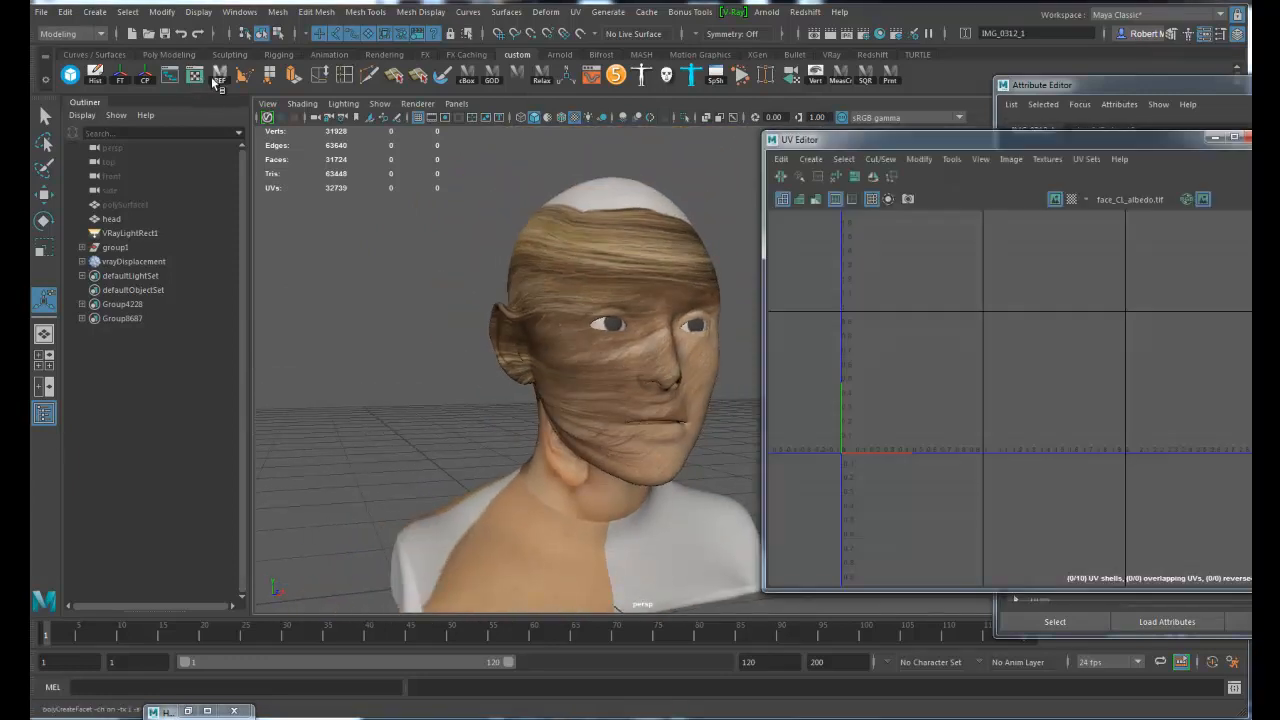
click(697, 358)
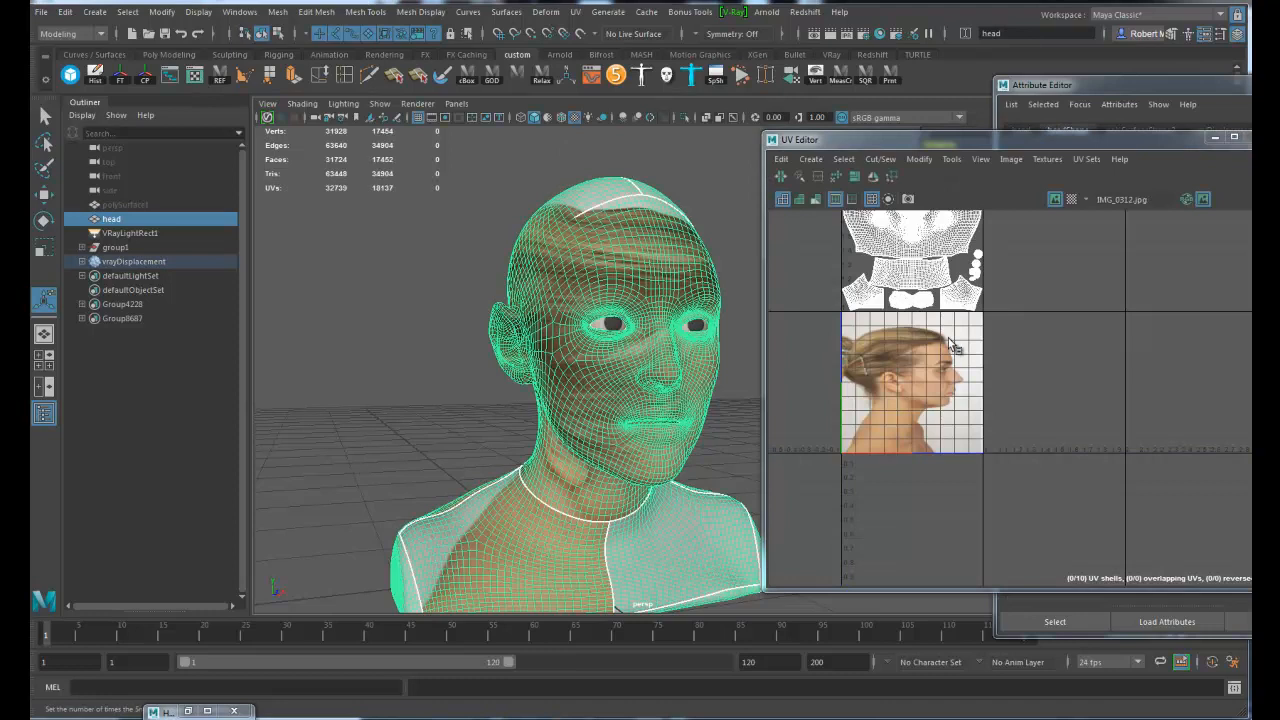
alt+middle_drag(956, 332, 953, 420)
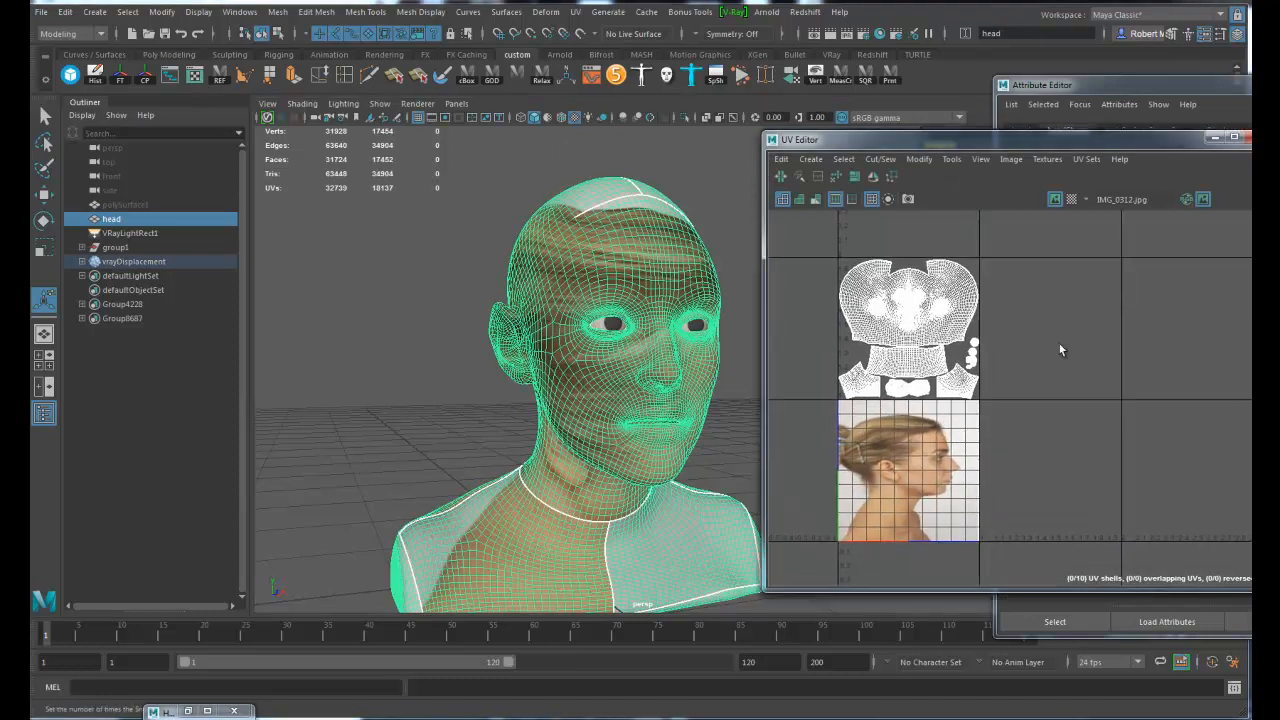
alt+middle_drag(575, 479, 554, 434)
alt+drag(554, 434, 476, 447)
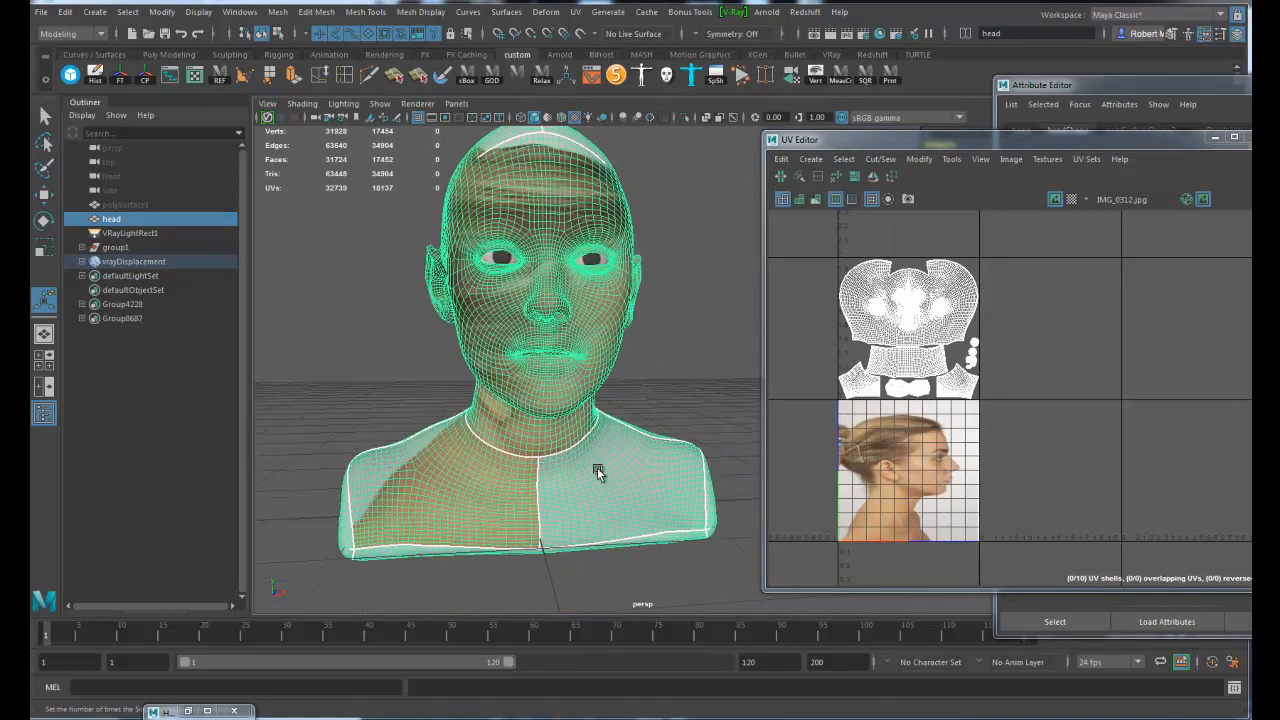
alt+drag(622, 362, 408, 458)
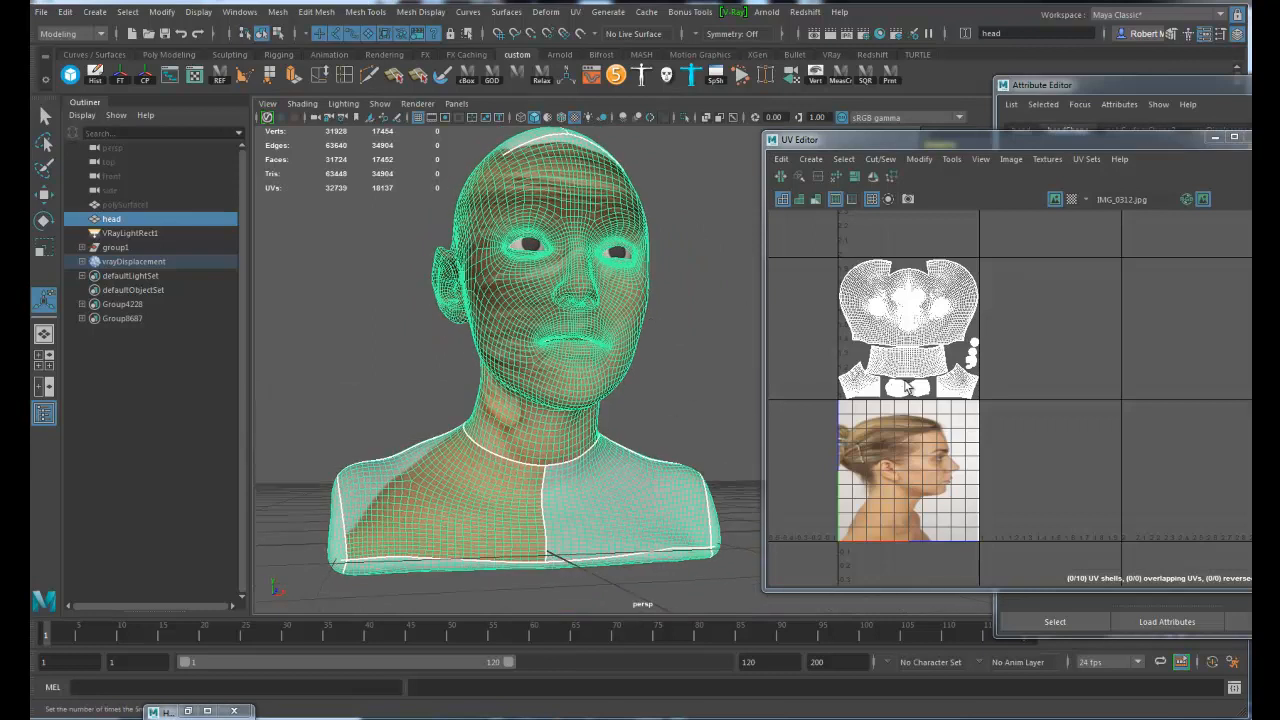
alt+drag(480, 400, 680, 335)
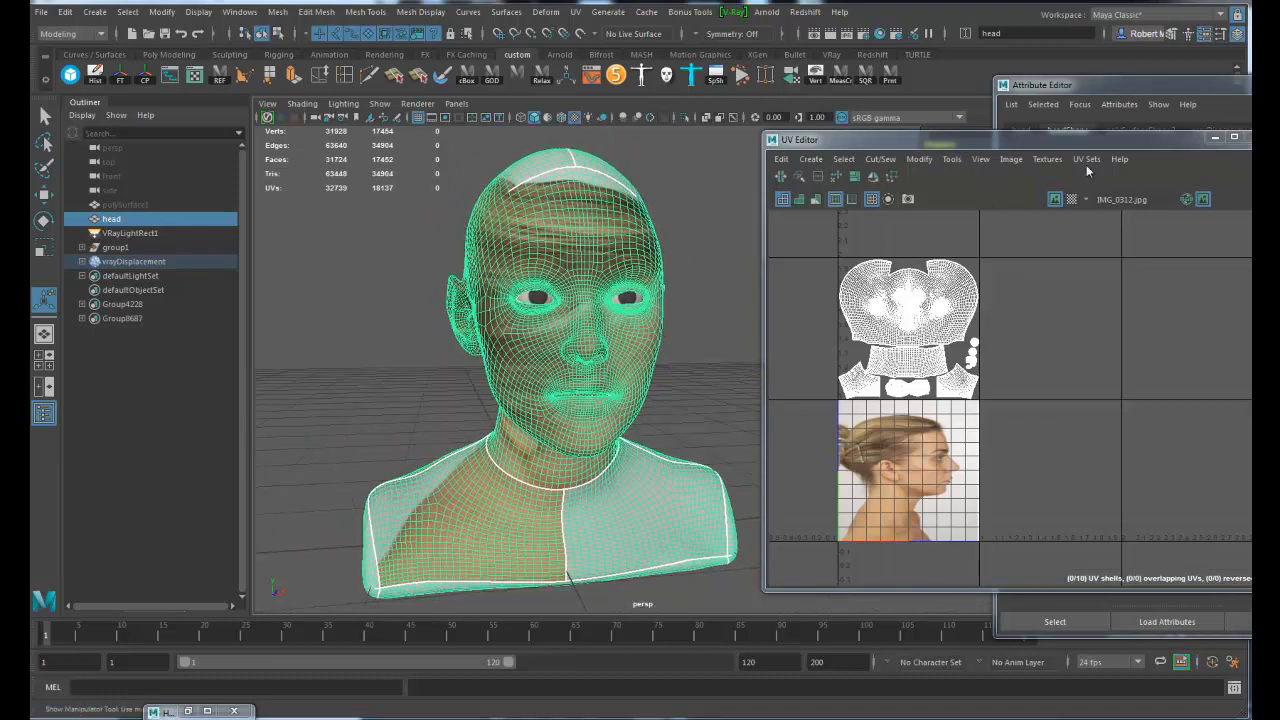
Check which UV sets the head mesh has in the UV Editor
click(1046, 159)
click(1086, 159)
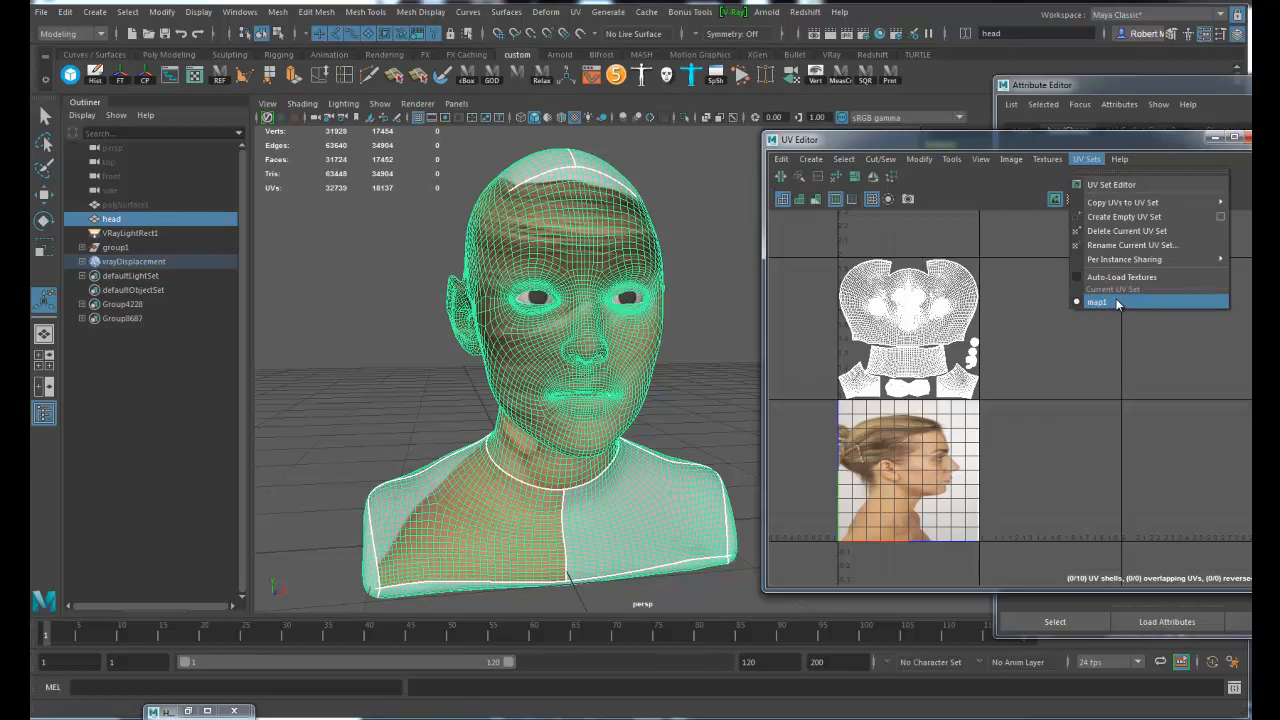
alt+drag(553, 300, 534, 283)
Split the workspace into two side-by-side views, reposition the UV Editor, and swap the Attribute Editor for the Channel Box
click(45, 412)
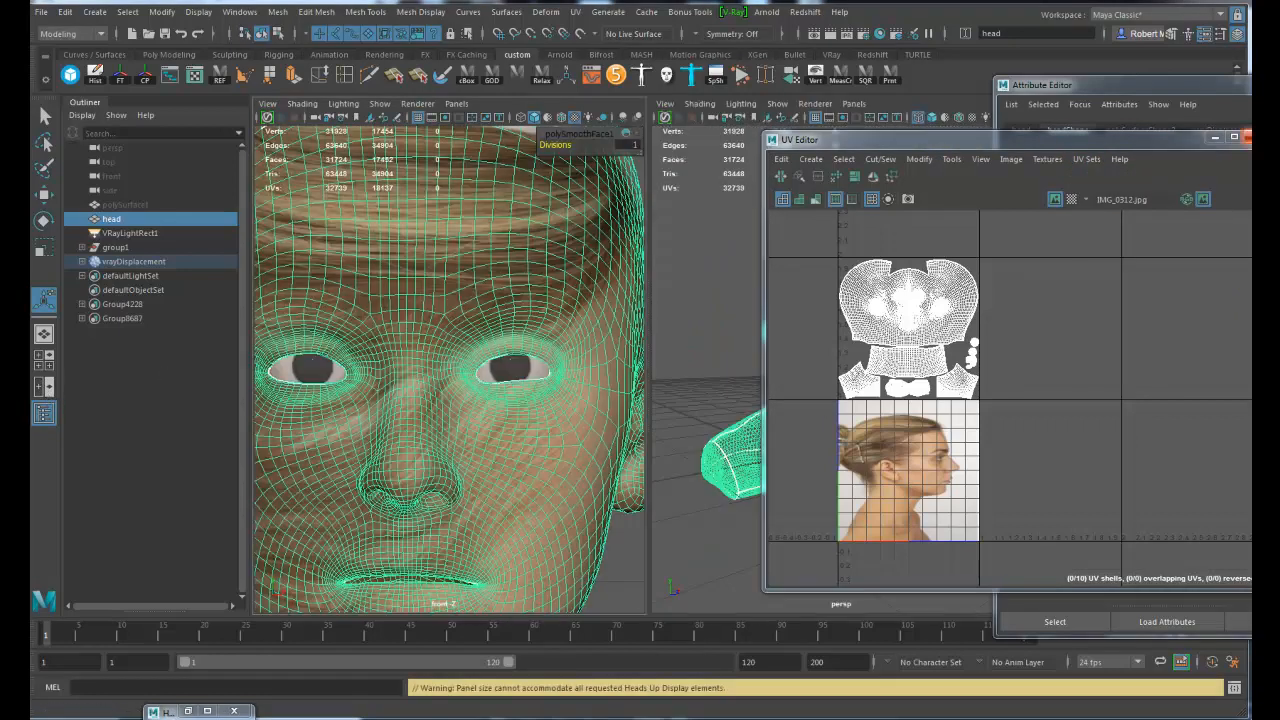
drag(992, 141, 977, 150)
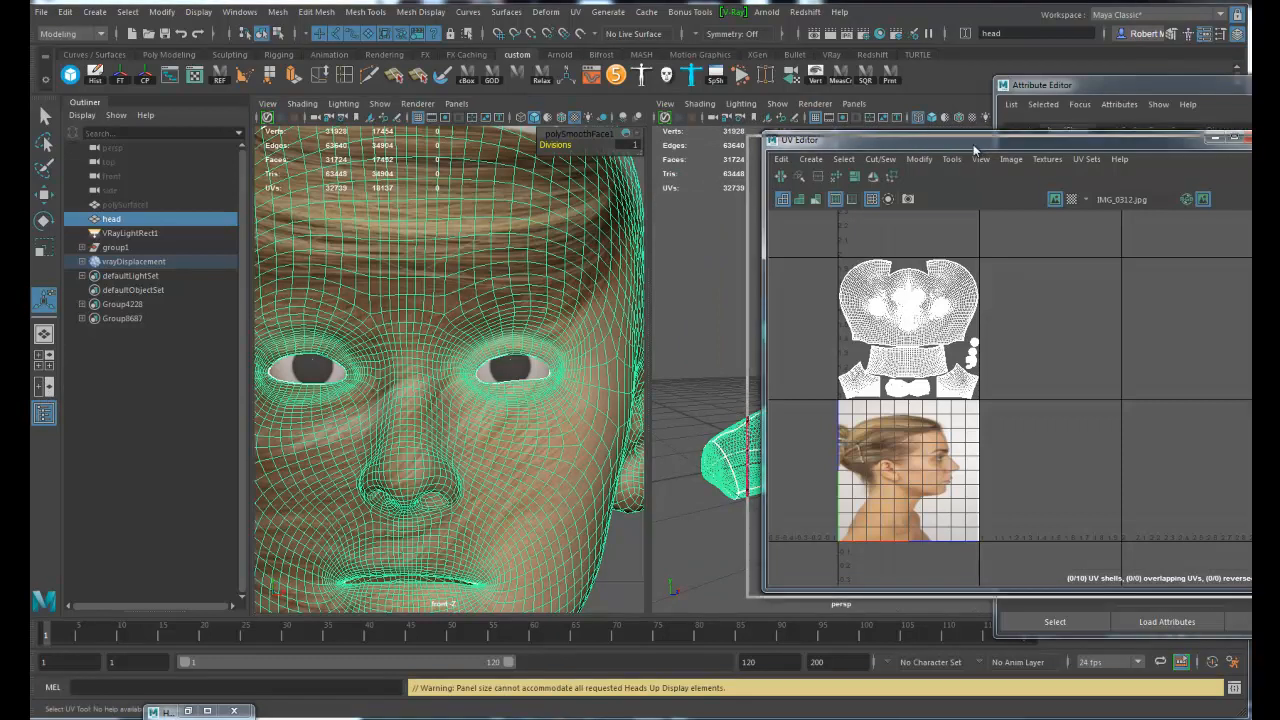
key(ctrl+a)
click(862, 149)
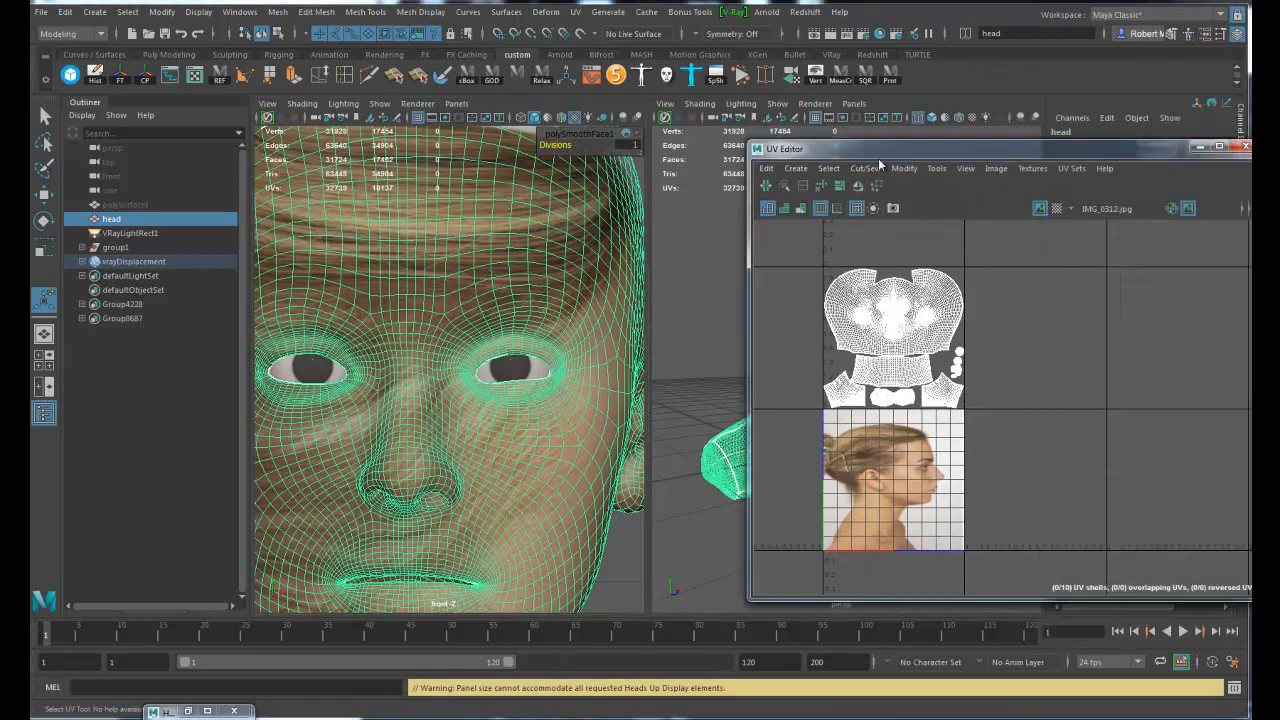
Switch the front view to the orthographic side -X view and frame the whole head and shoulders in it
key(space)
drag(491, 366, 577, 364)
alt+middle_drag(488, 388, 598, 407)
alt+right_drag(444, 399, 626, 414)
alt+middle_drag(481, 381, 423, 351)
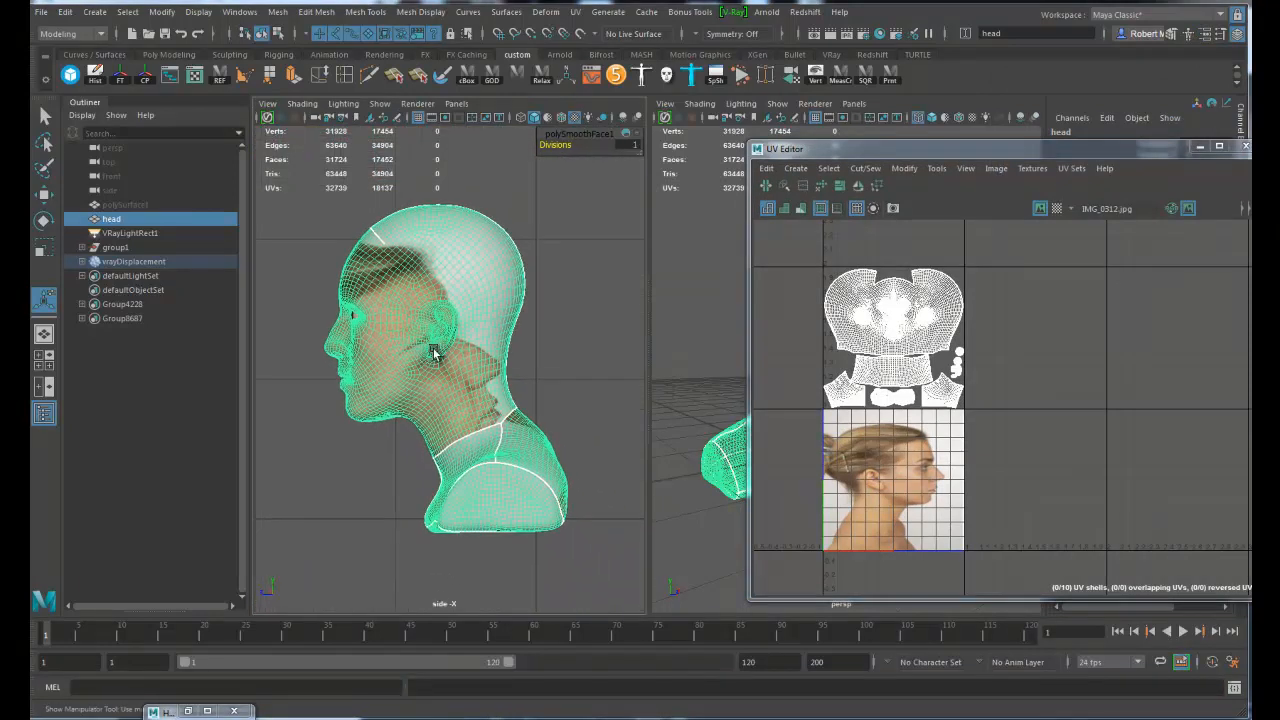
alt+right_drag(423, 351, 520, 367)
alt+right_drag(445, 287, 460, 278)
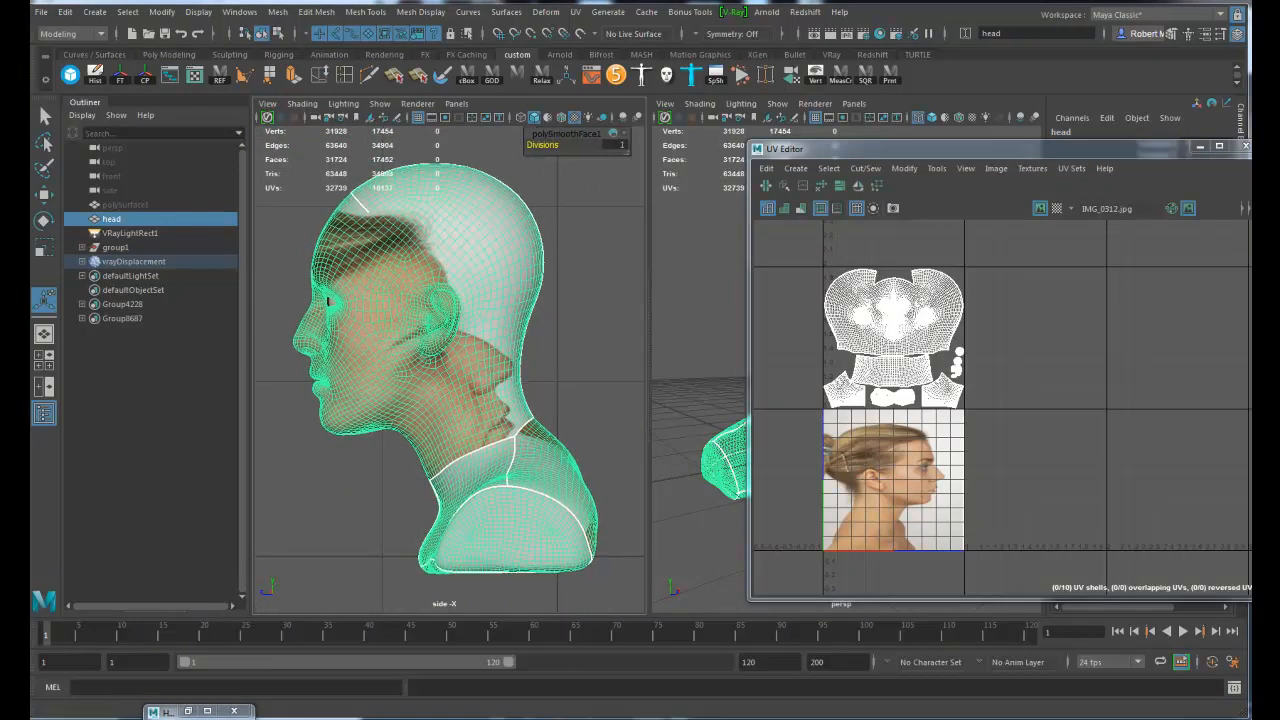
Create camera-based UVs for the head from the side view in a new UV set named uvSet1_Side
click(575, 12)
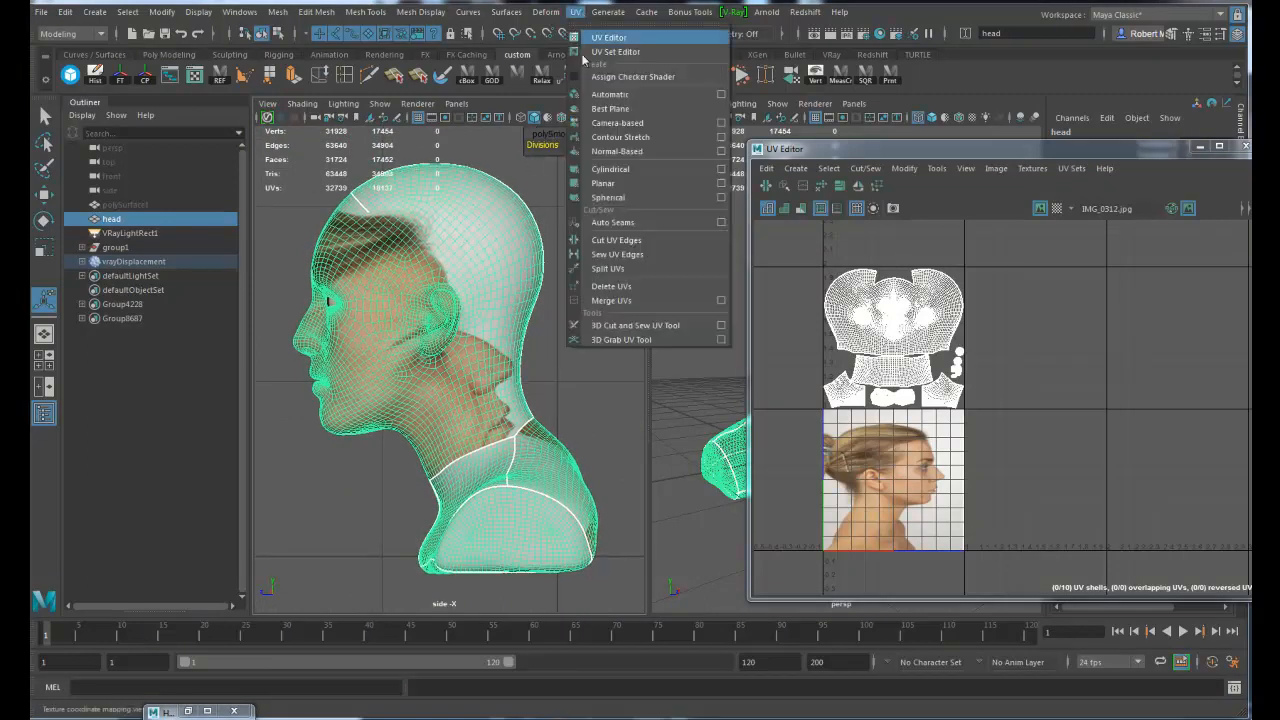
click(722, 124)
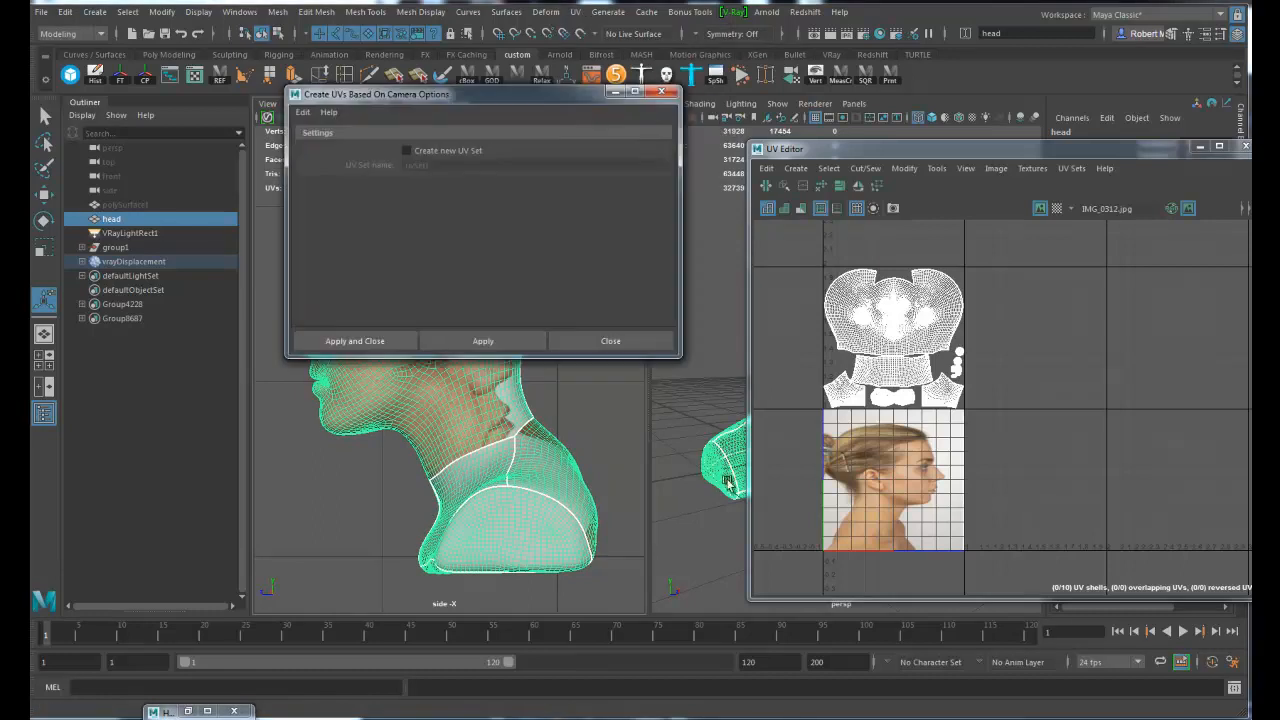
click(420, 153)
click(444, 167)
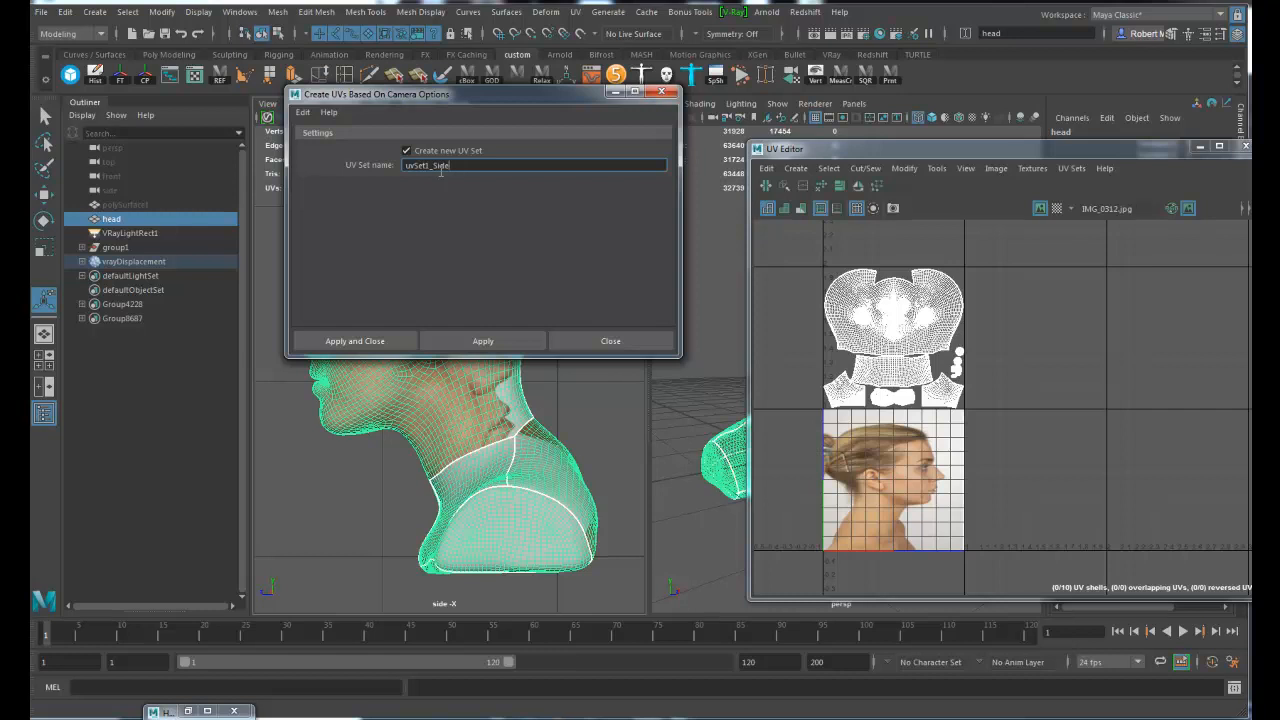
click(349, 342)
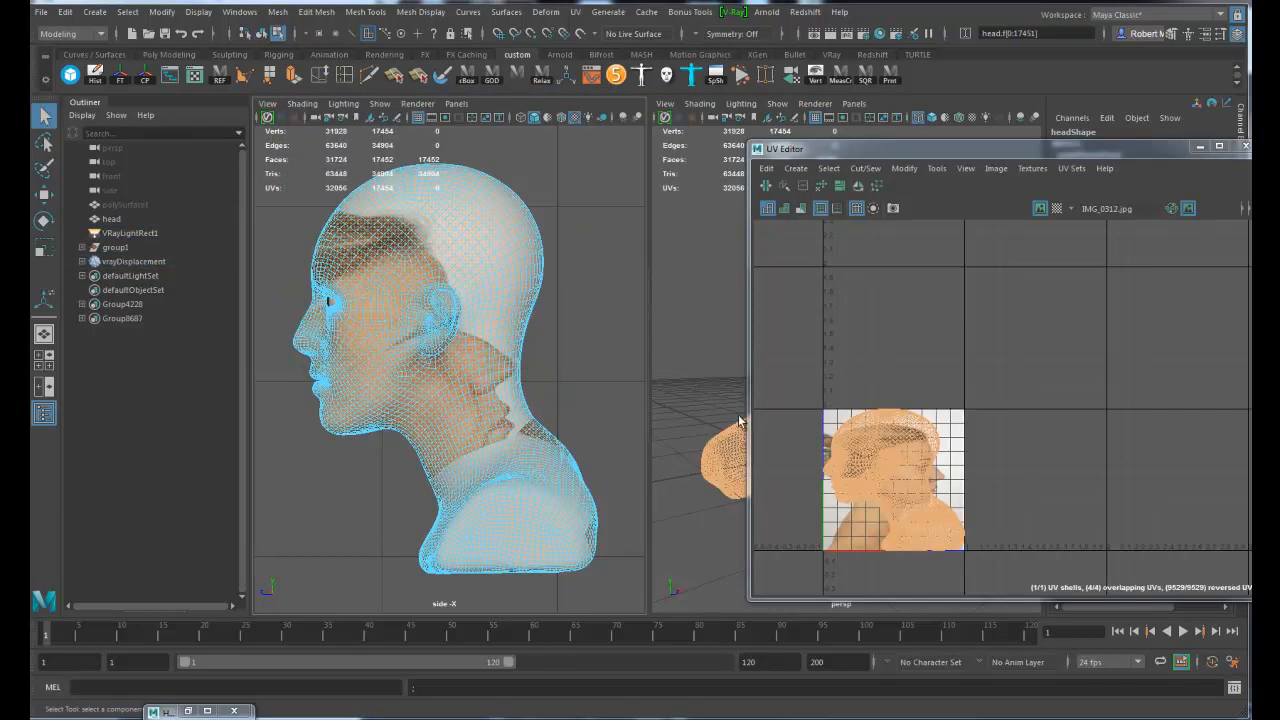
Shift the UV Editor aside and check which UV set is current on the head
drag(897, 148, 955, 135)
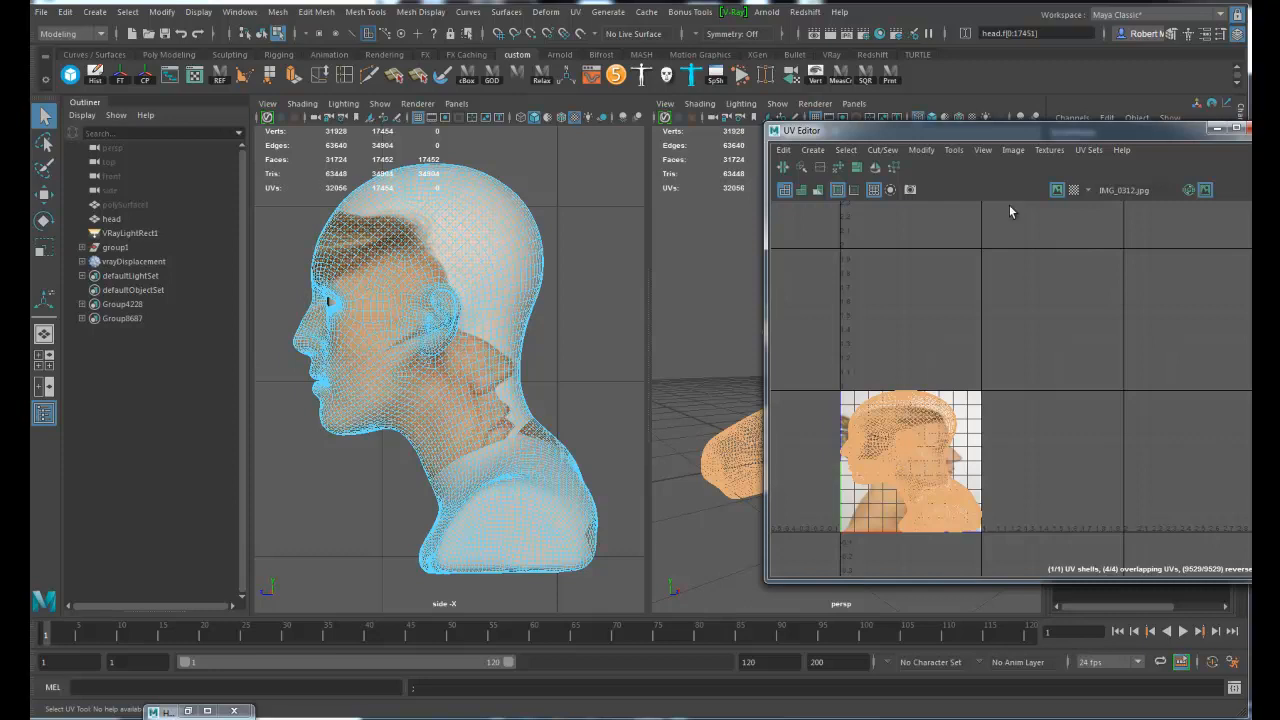
click(1088, 150)
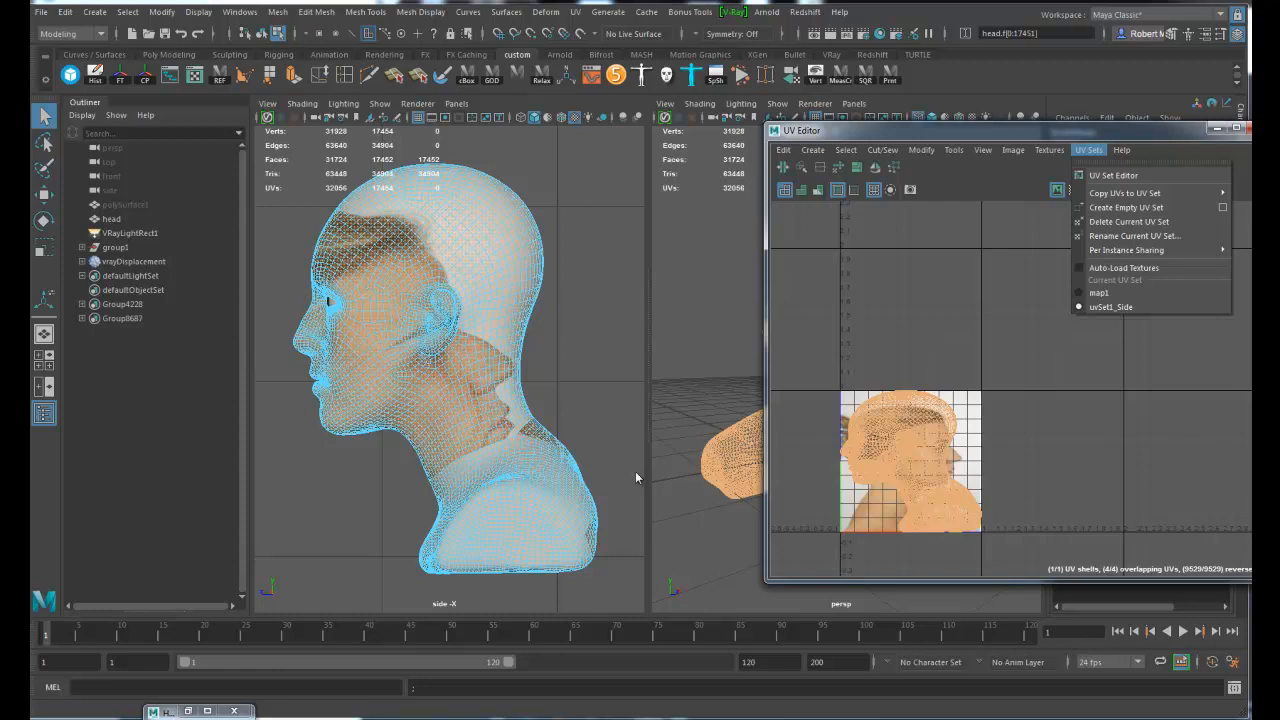
click(972, 142)
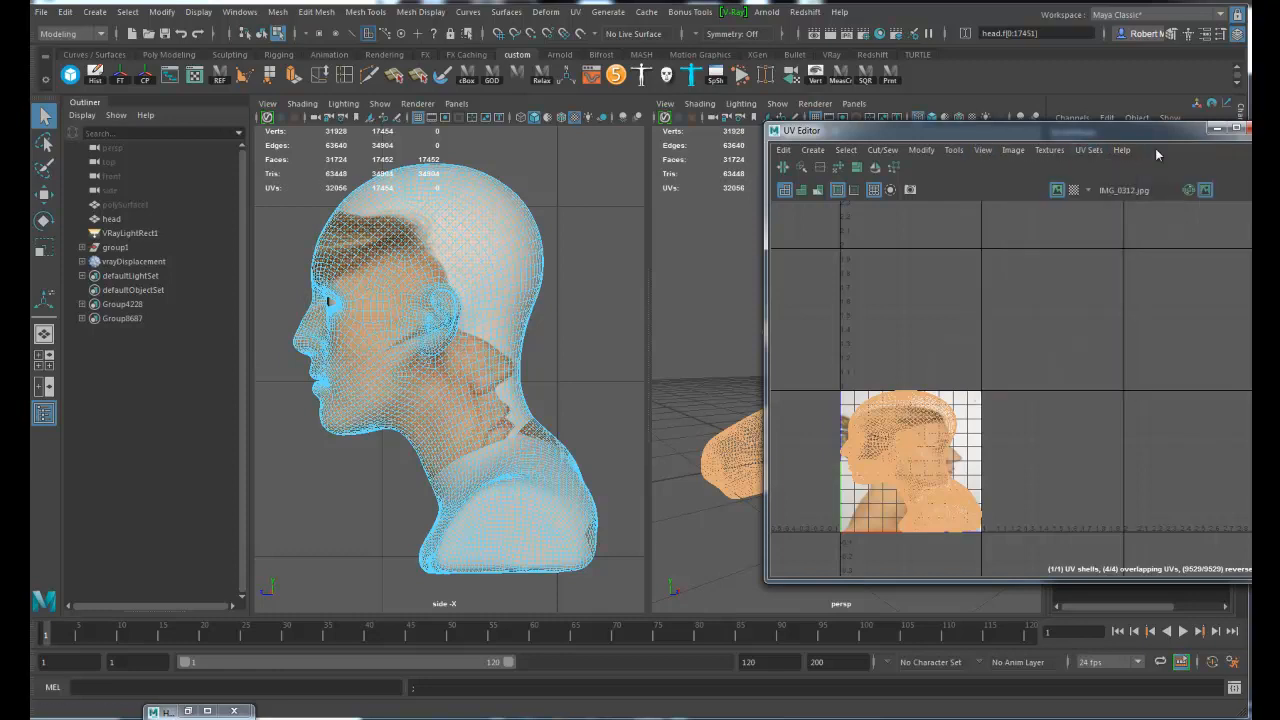
Uncover the perspective view, select all UVs of the side projection, and flip them horizontally
drag(957, 141, 1166, 160)
alt+right_drag(800, 360, 884, 388)
right_drag(1129, 467, 1182, 472)
drag(1022, 378, 1248, 616)
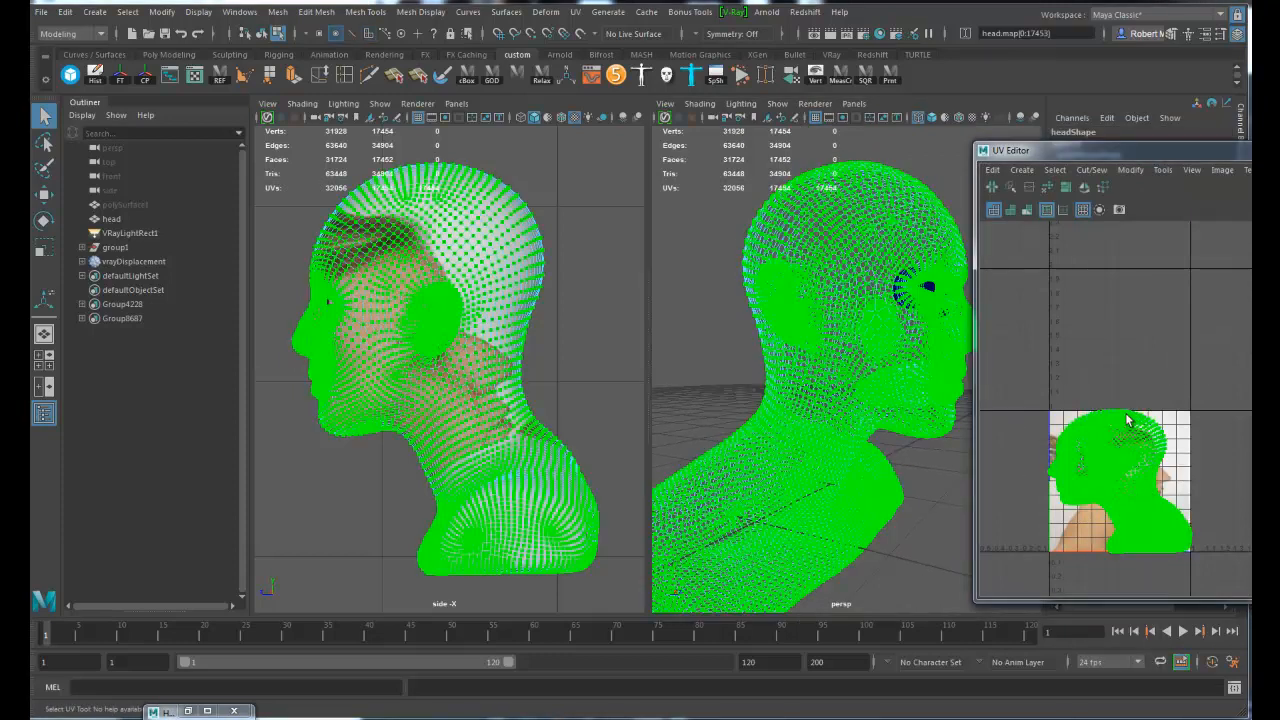
click(1086, 188)
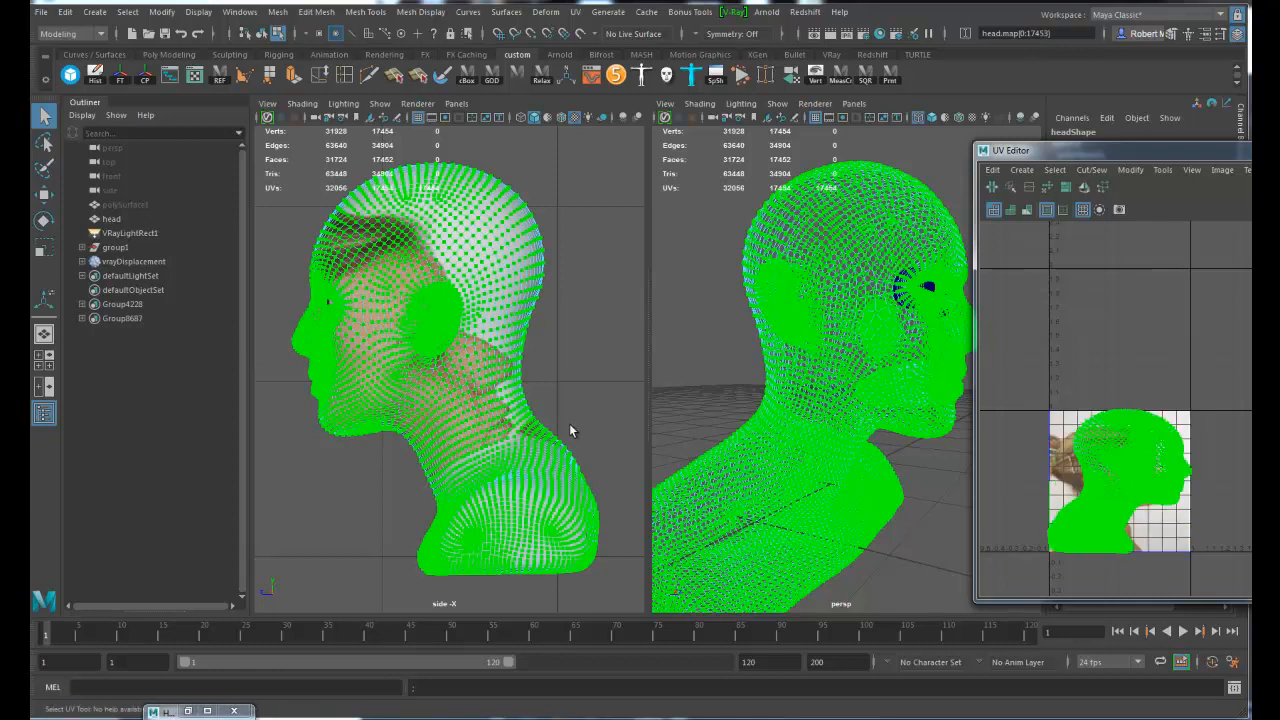
Turn the perspective view toward the face and open the Relationship Editor for texture-centric UV linking
alt+drag(945, 421, 808, 415)
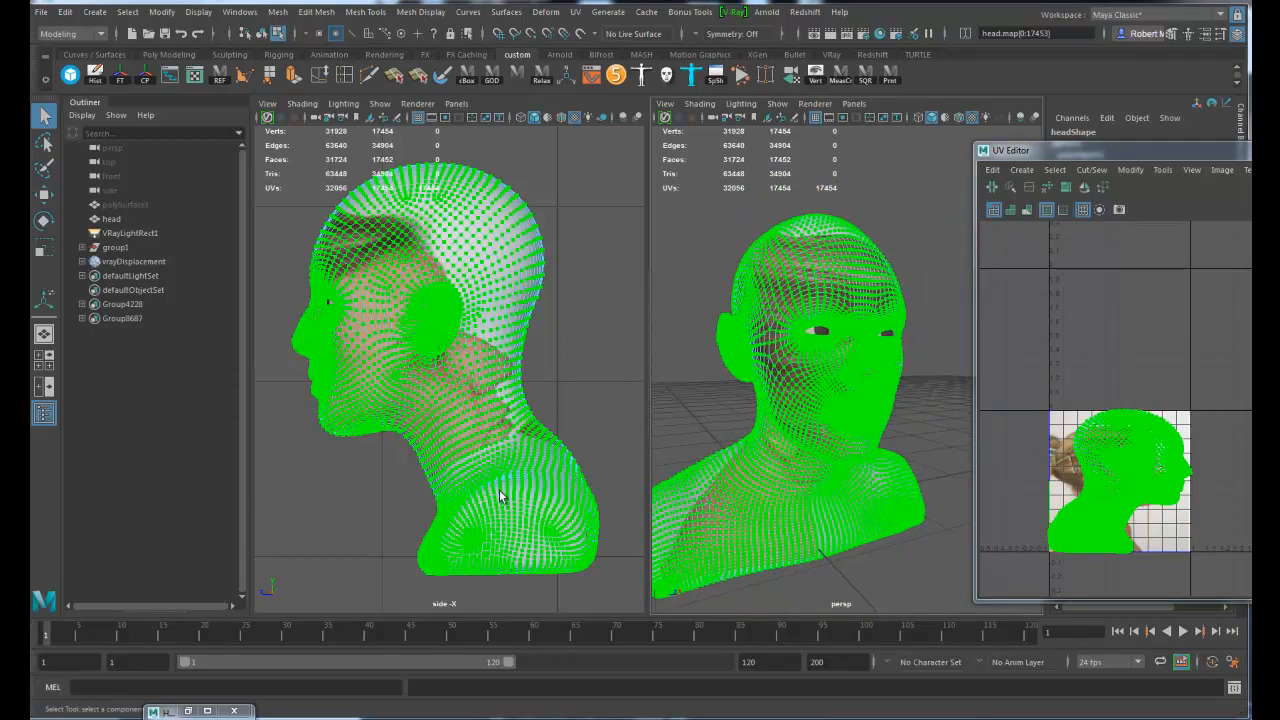
click(240, 12)
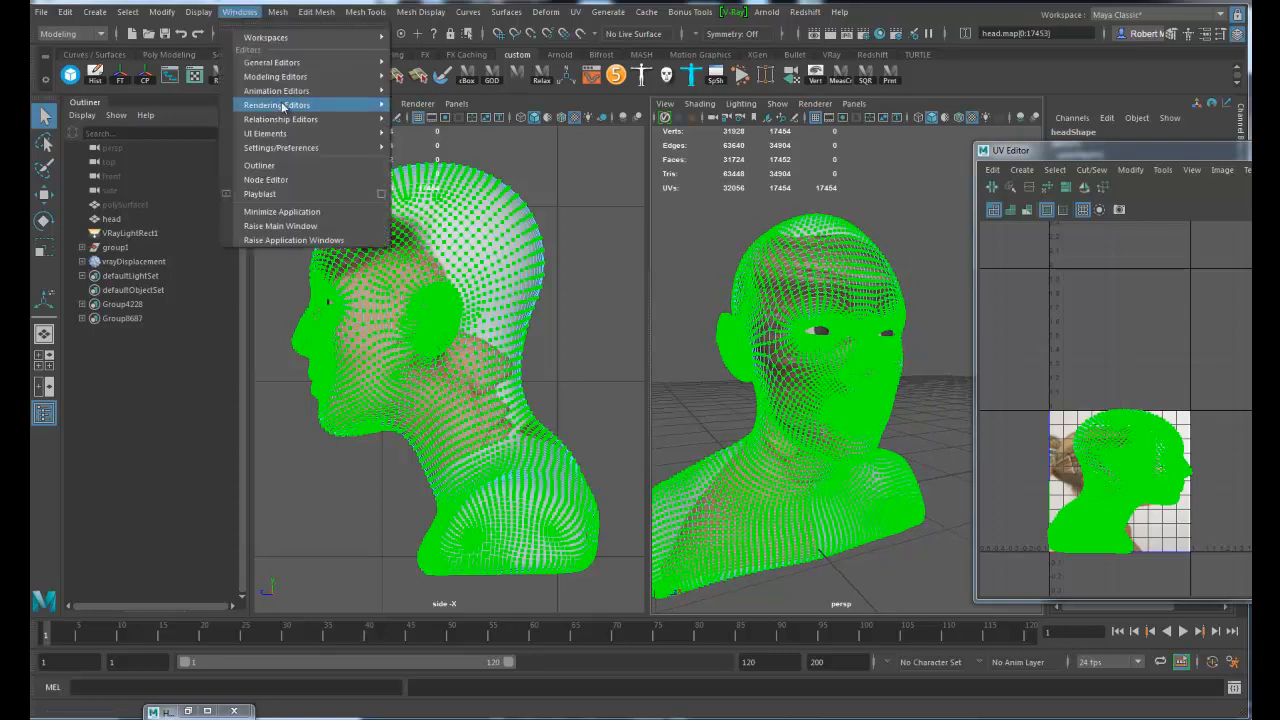
mouse_move(277, 107)
mouse_move(440, 273)
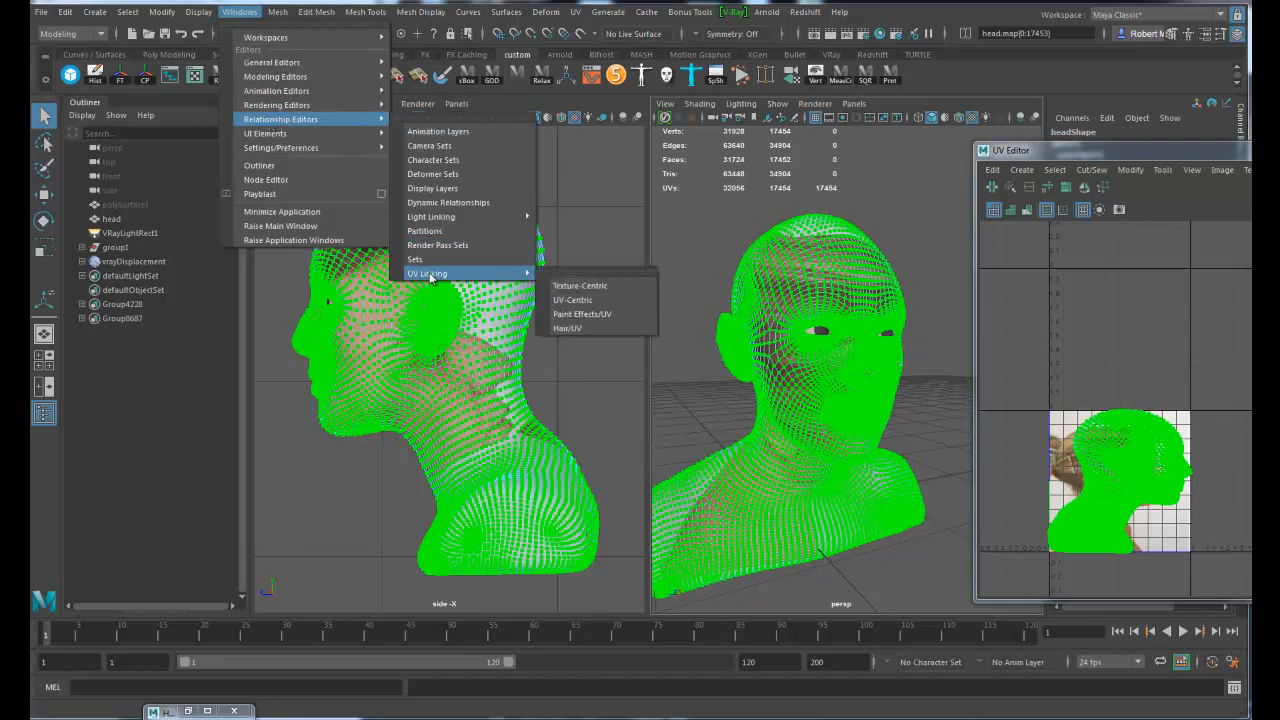
click(601, 285)
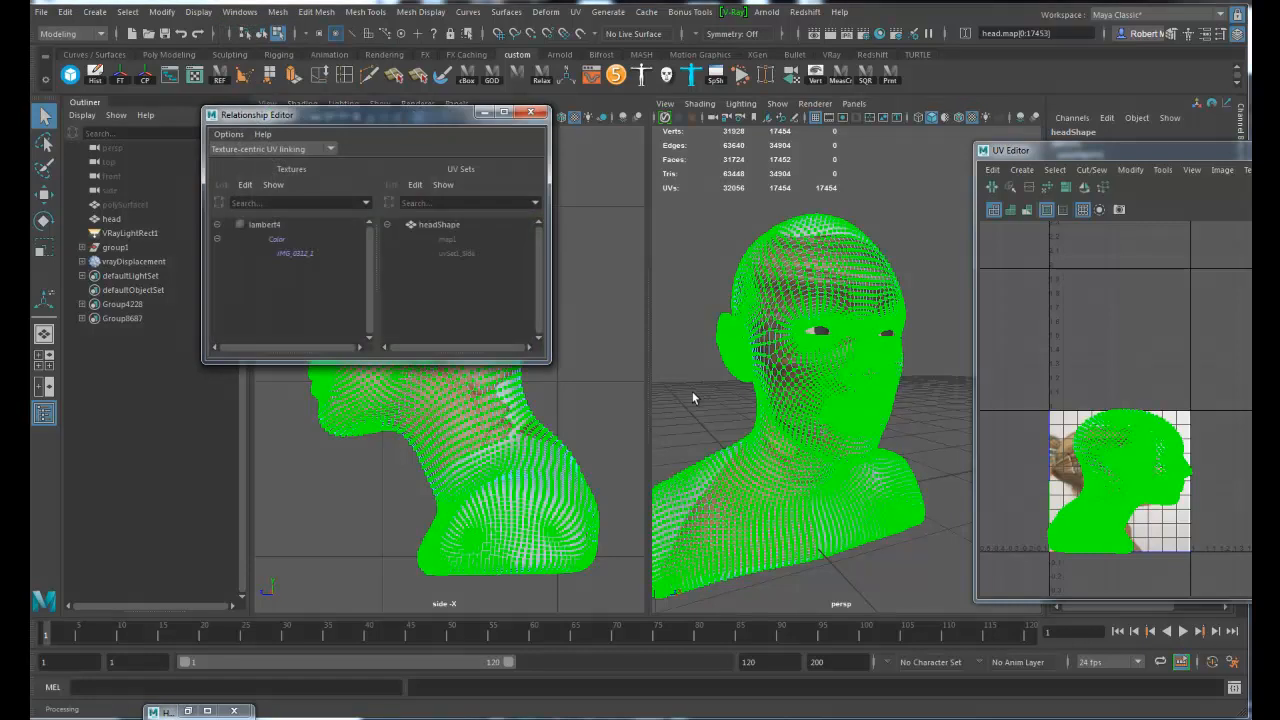
Return the head to object mode and link the IMG_0312_1 color texture to the uvSet1_Side UV set
click(298, 253)
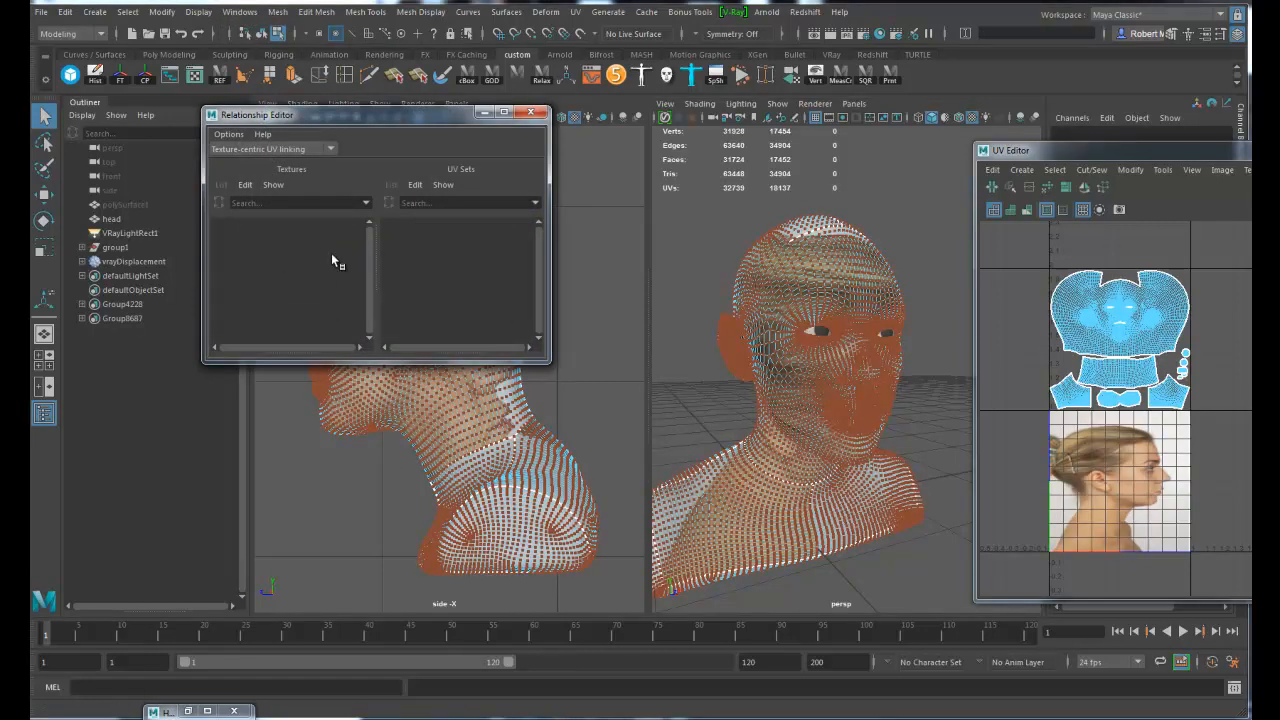
right_drag(749, 320, 849, 277)
click(294, 256)
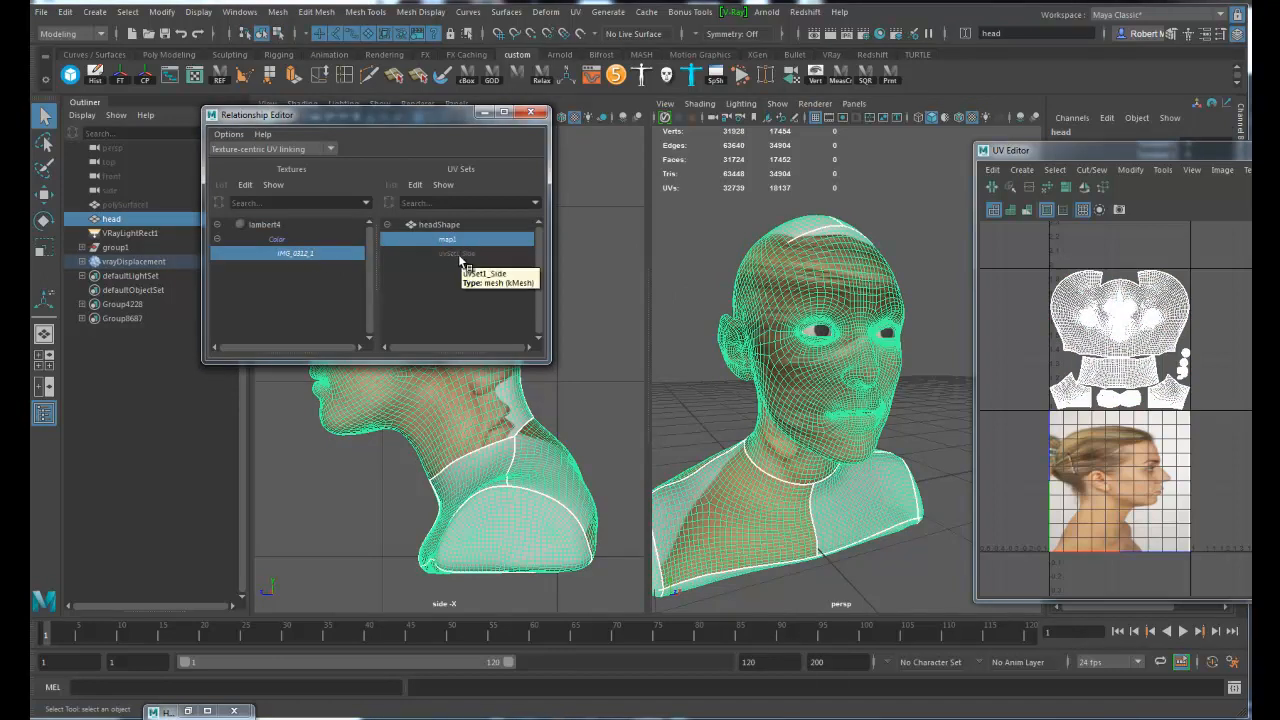
click(459, 254)
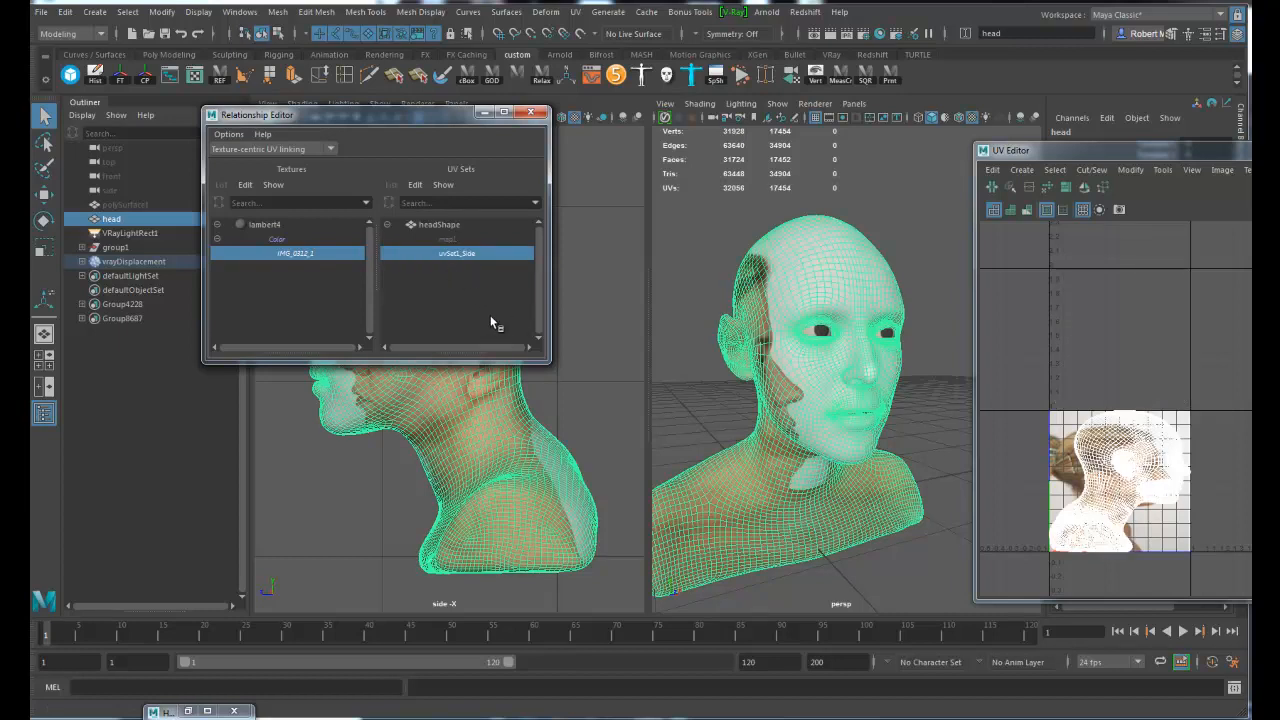
Examine how the side photo projects onto the head in the perspective view
mouse_move(900, 383)
alt+mouse_down()
mouse_move(871, 371)
mouse_move(885, 372)
alt+mouse_up()
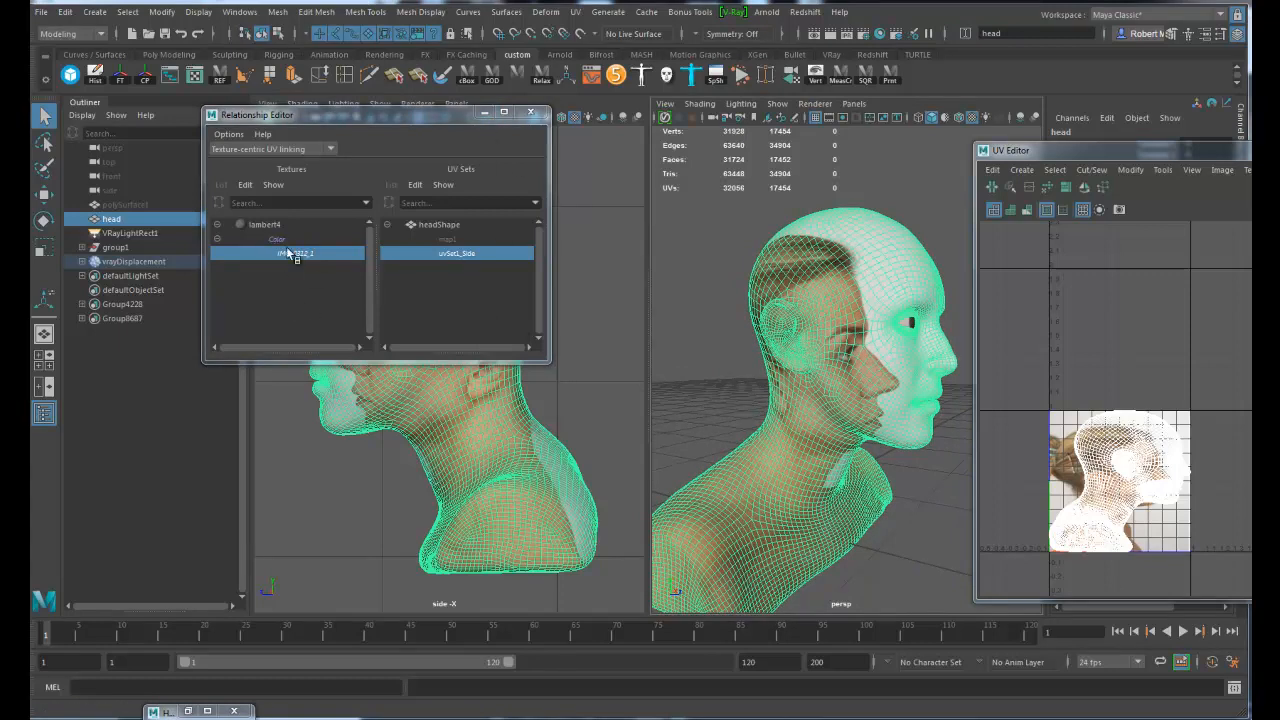
middle_drag(262, 232, 392, 262)
alt+drag(876, 388, 849, 333)
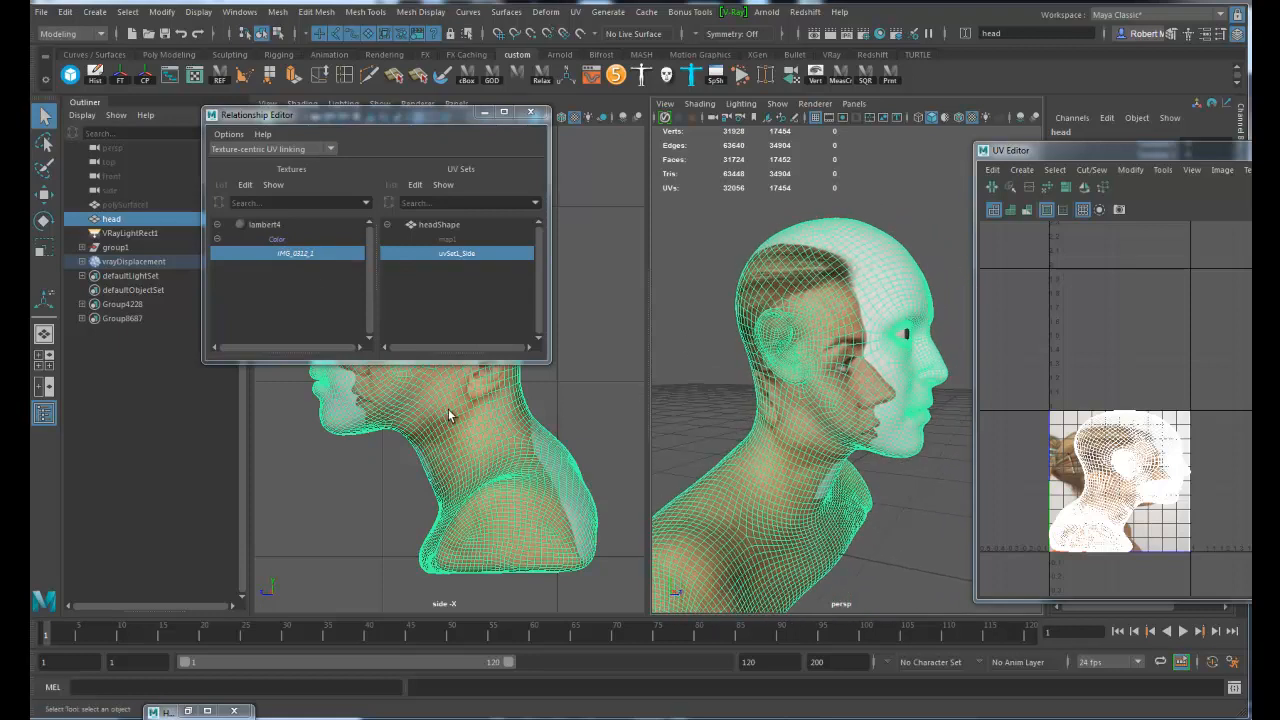
Change the side view to perspective and enlarge a single perspective view with the head framed beside the UV Editor
key(space)
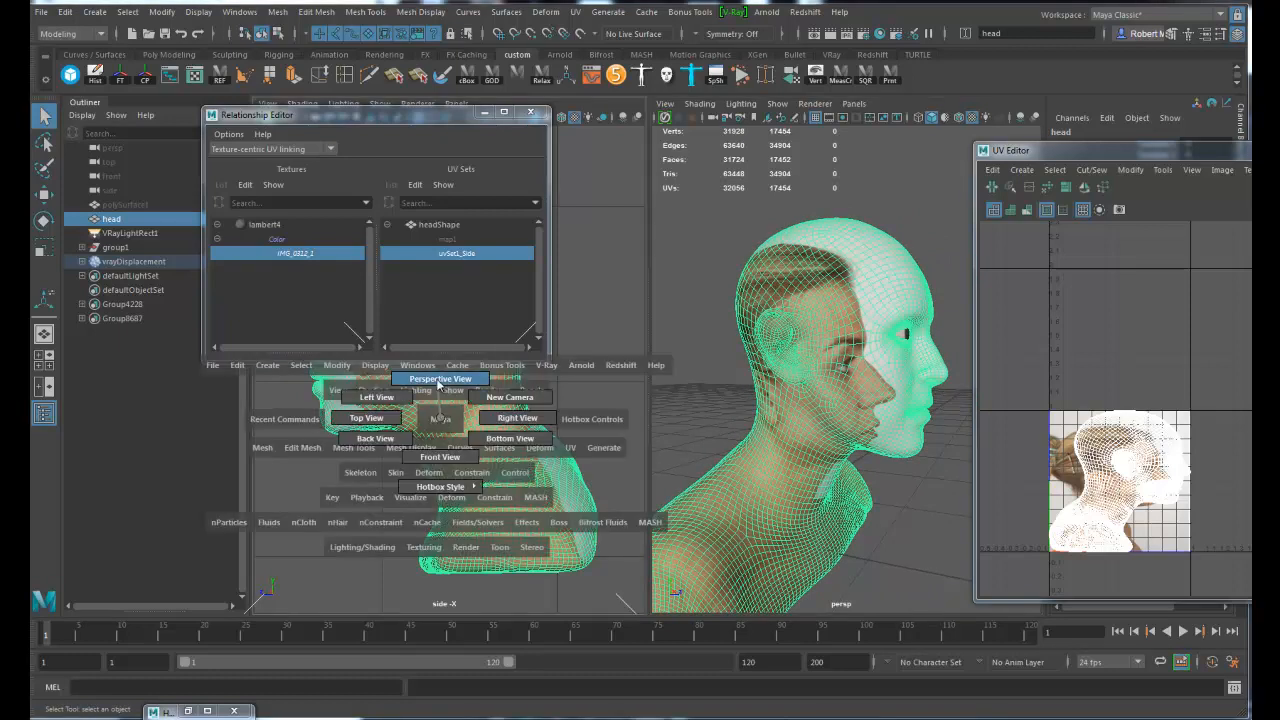
drag(438, 383, 438, 384)
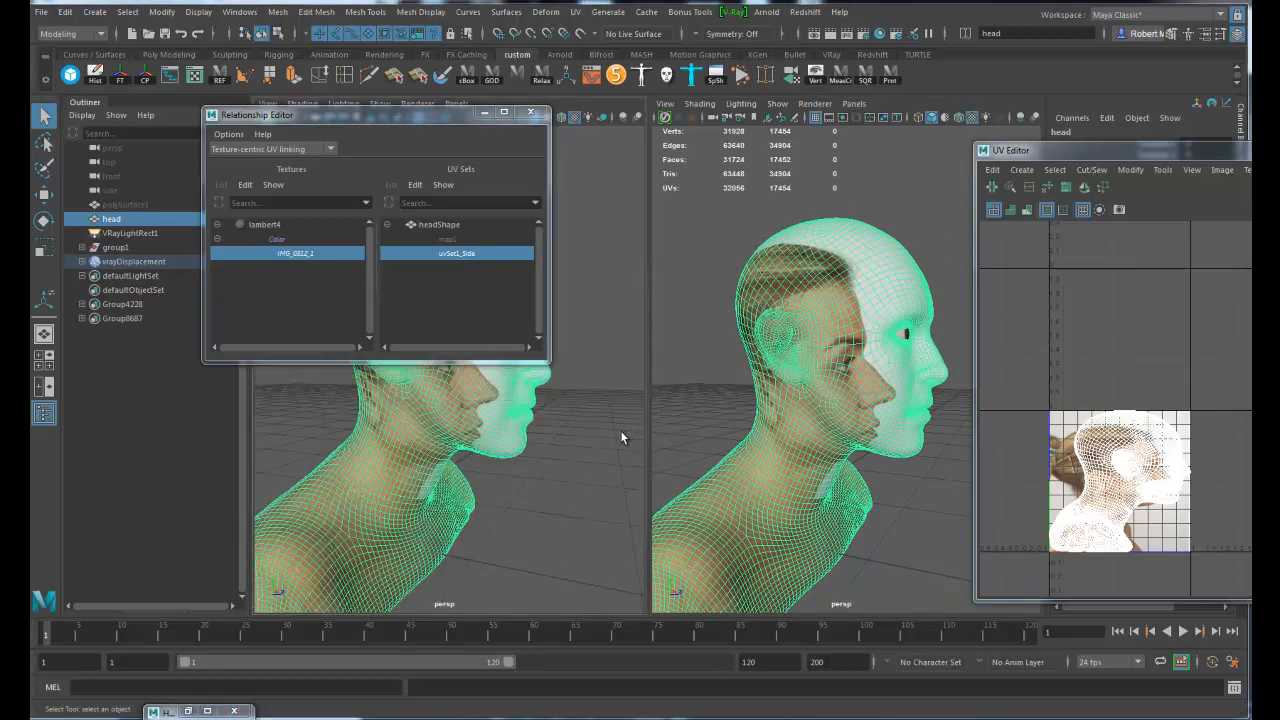
key(space)
alt+right_drag(849, 446, 757, 444)
alt+drag(757, 444, 698, 445)
alt+middle_drag(730, 436, 800, 396)
Close the Relationship Editor and hide the Outliner, keeping the UV Editor beside a profile view of the head
alt+right_drag(1121, 465, 1219, 453)
drag(1180, 160, 948, 140)
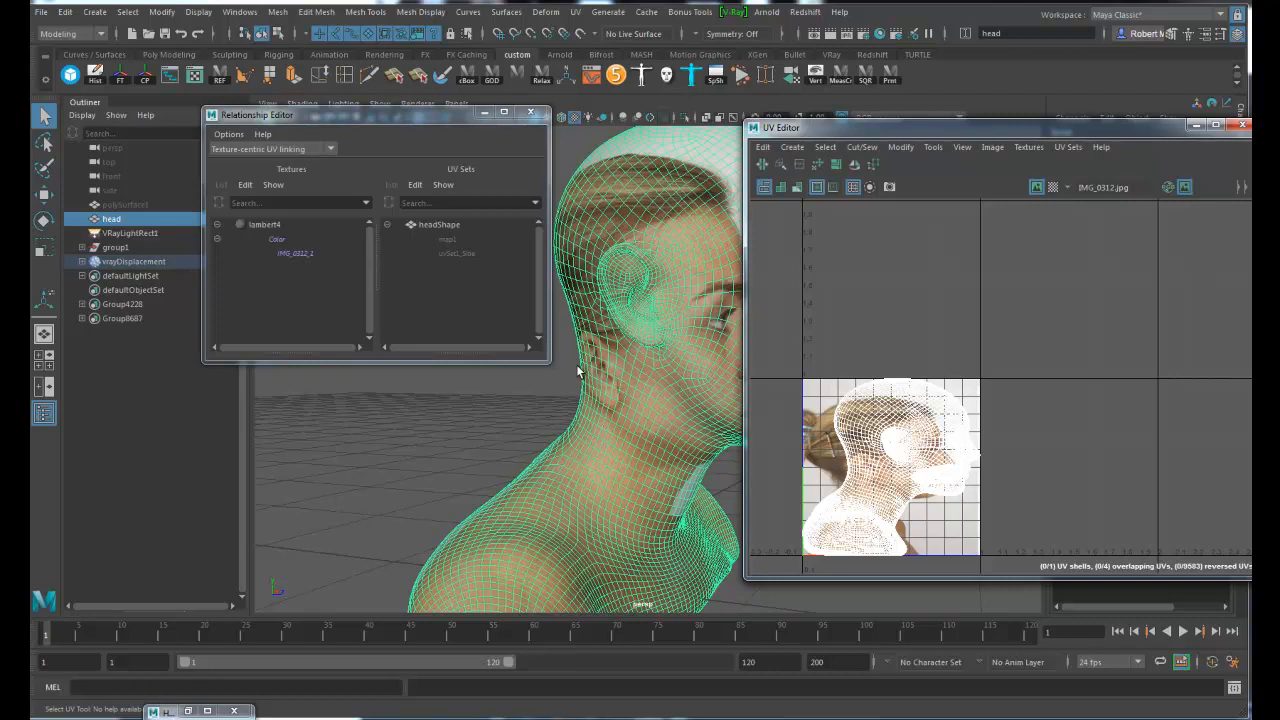
click(533, 113)
alt+middle_drag(637, 480, 611, 468)
alt+drag(611, 468, 343, 380)
click(44, 414)
alt+drag(478, 405, 536, 433)
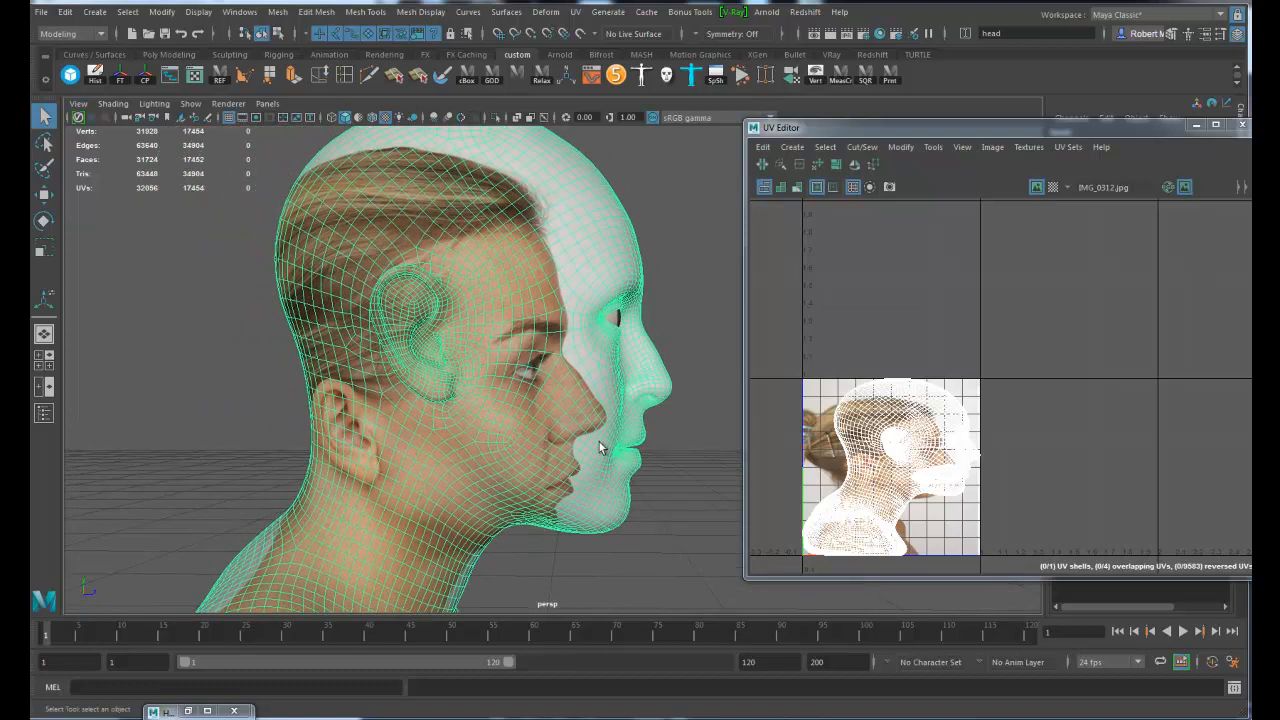
Select all UVs of the side projection and move the shell to fit the face profile in the photo
alt+middle_drag(911, 452, 971, 395)
alt+right_drag(971, 395, 1003, 390)
double_click(970, 386)
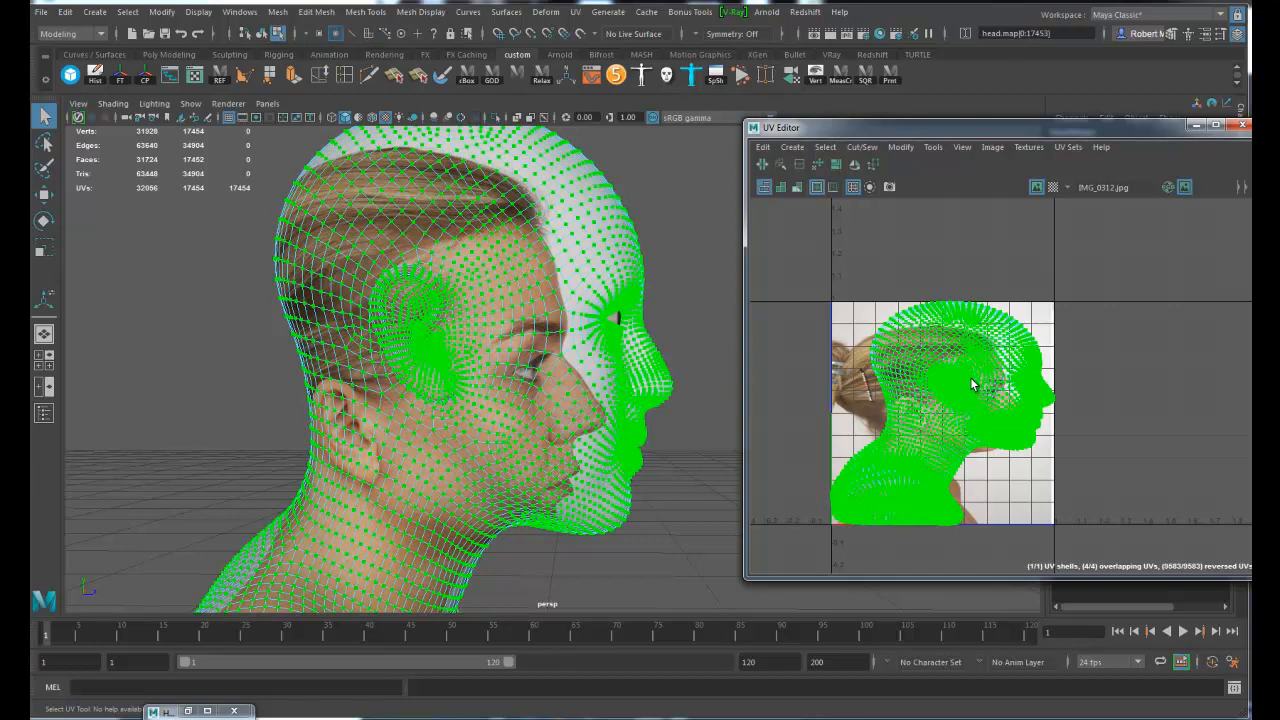
key(w)
drag(944, 416, 914, 428)
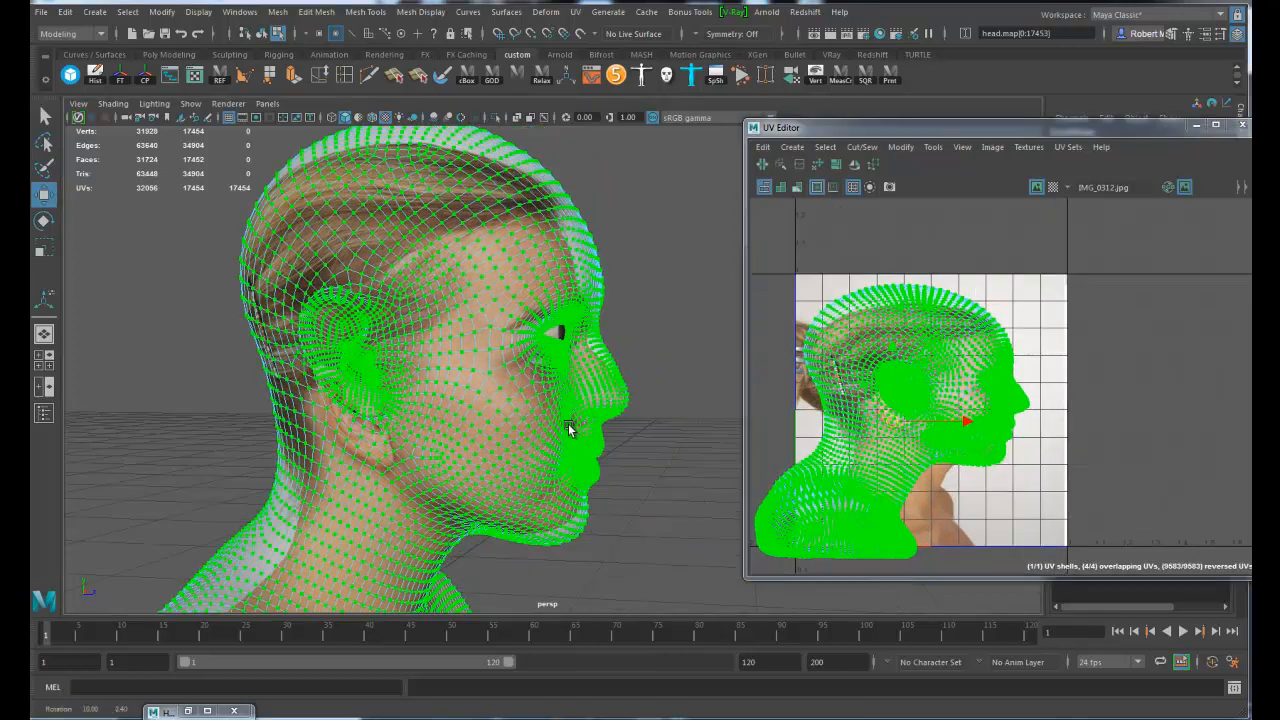
alt+drag(568, 430, 510, 362)
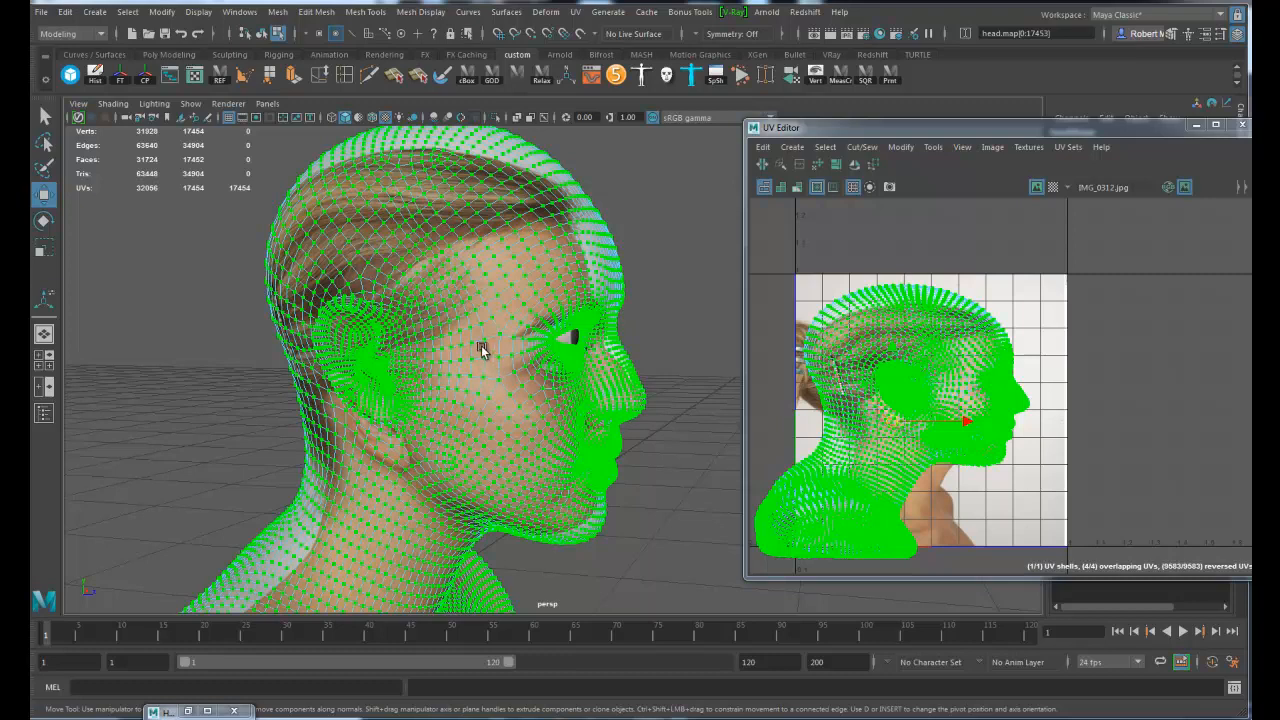
Set the head's polySmoothFace1 divisions to 0, moving the UV Editor out of the way as needed
drag(1127, 130, 637, 145)
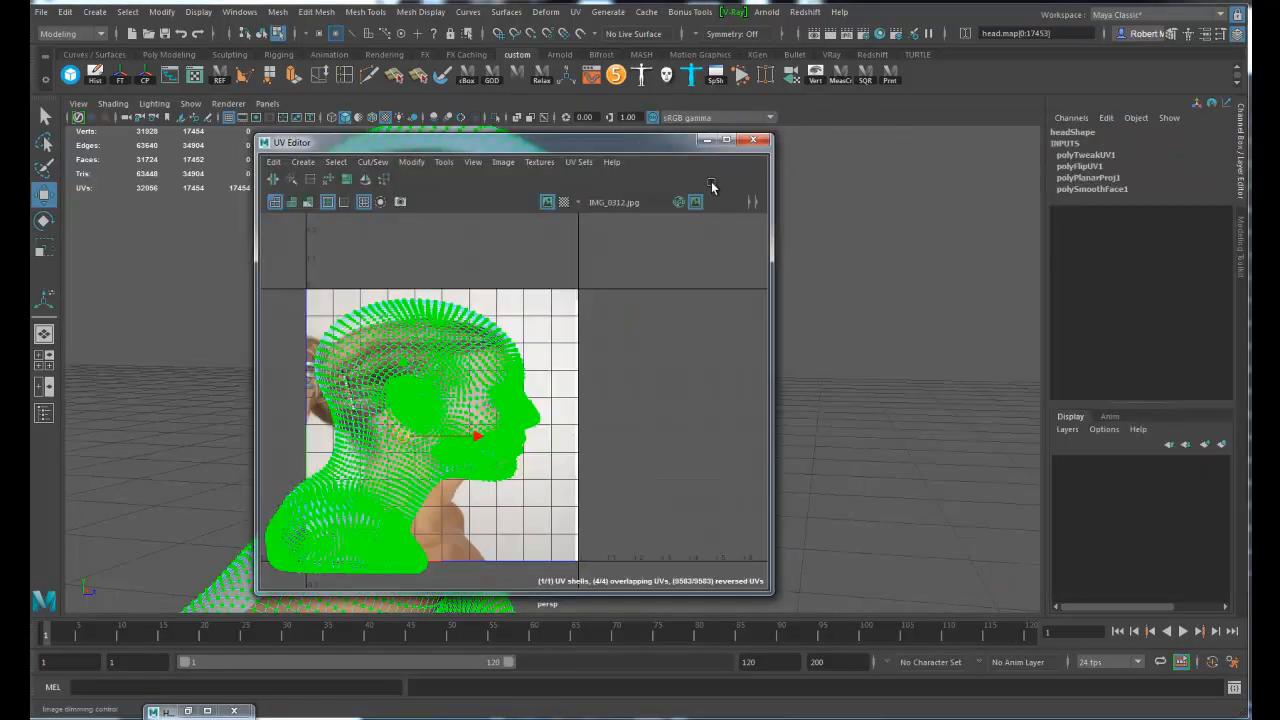
click(1087, 189)
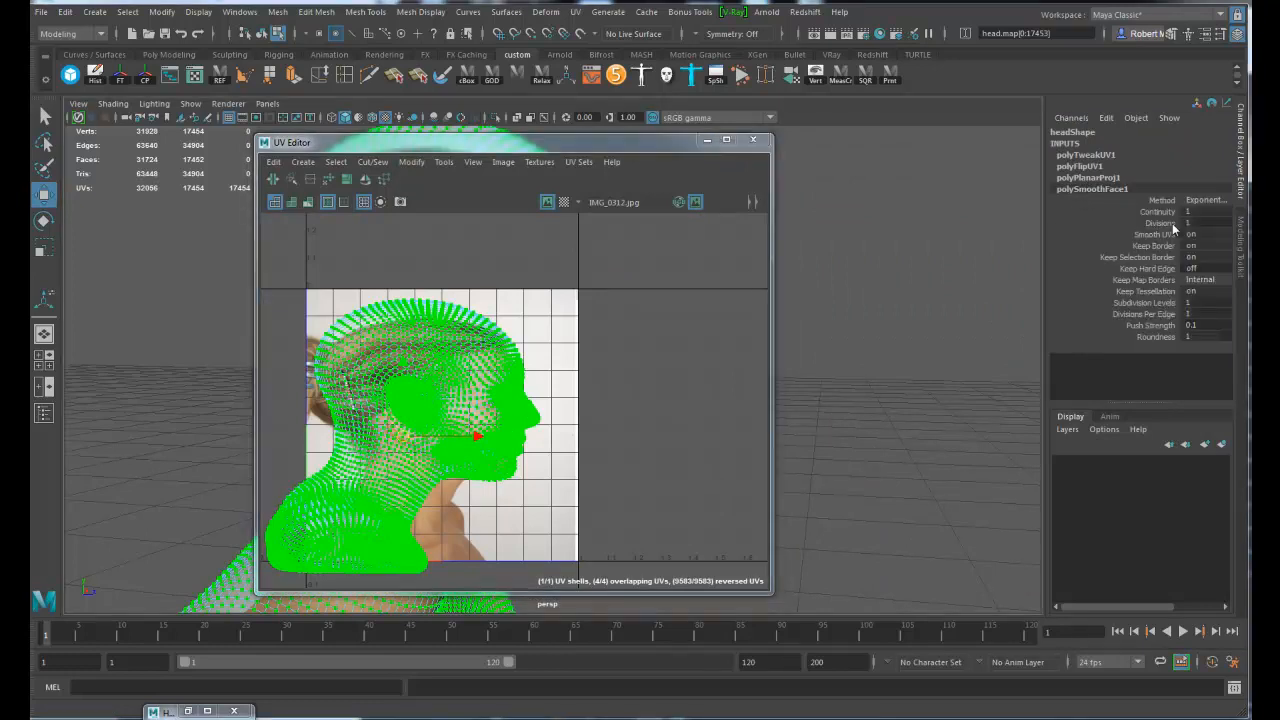
click(1160, 223)
middle_drag(909, 326, 902, 403)
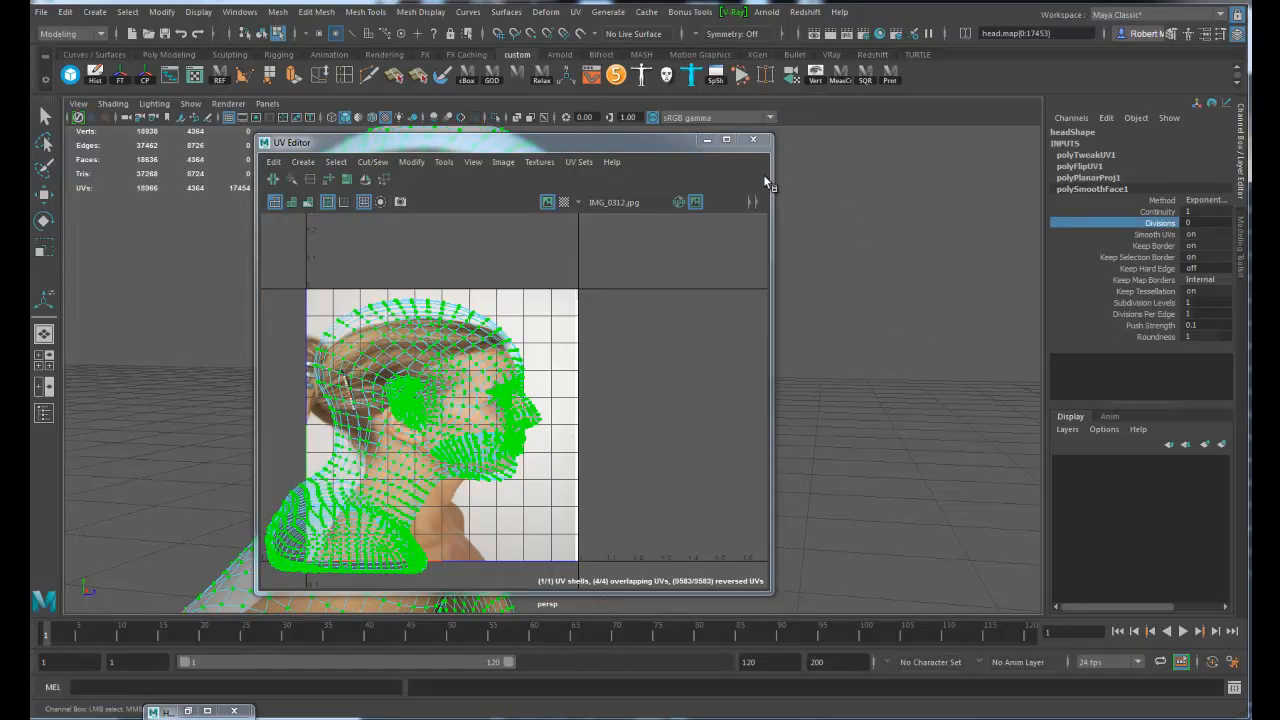
drag(664, 146, 954, 230)
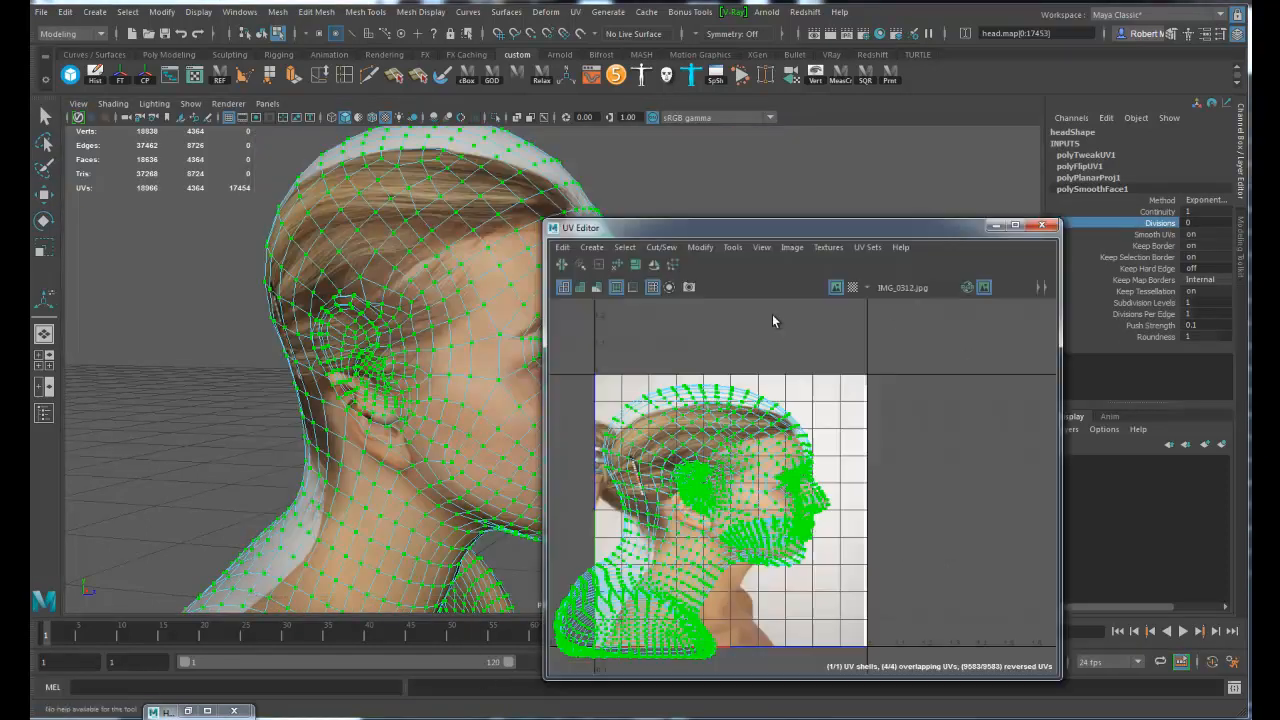
Frame the head's profile and turn off the selection wireframe highlighting in the perspective view
alt+drag(480, 406, 445, 365)
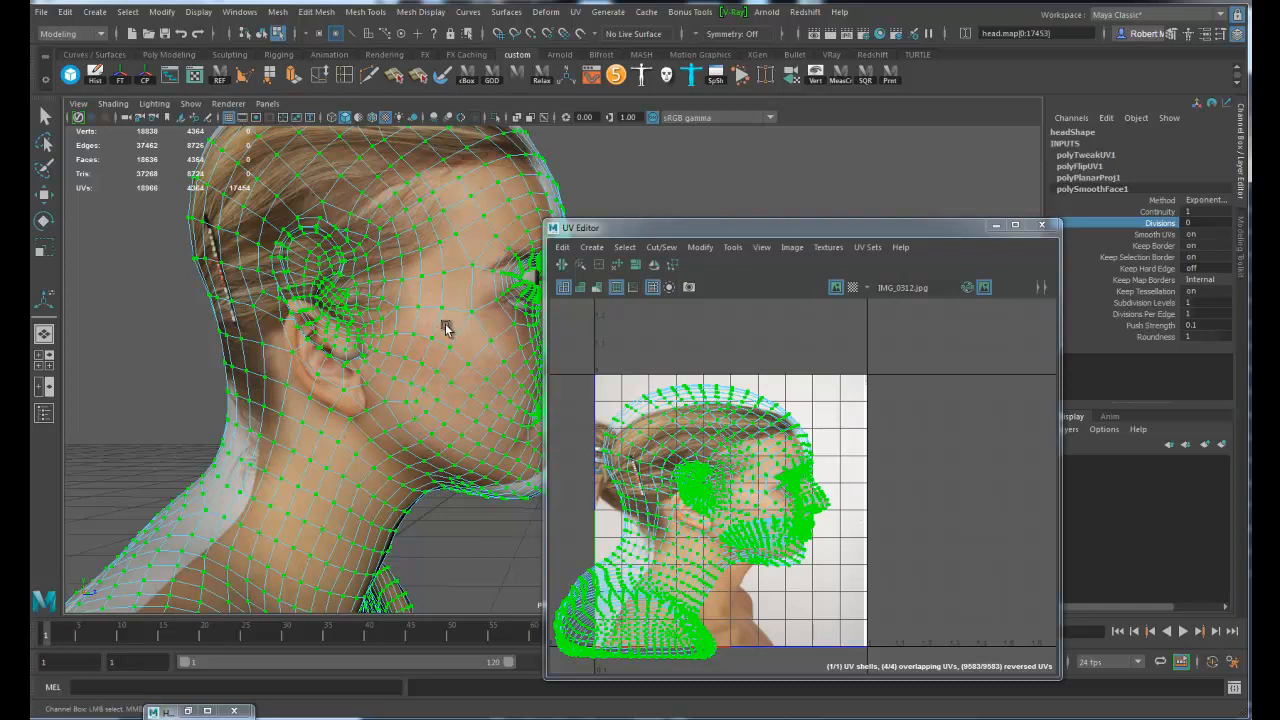
alt+drag(445, 325, 406, 205)
alt+drag(321, 365, 345, 208)
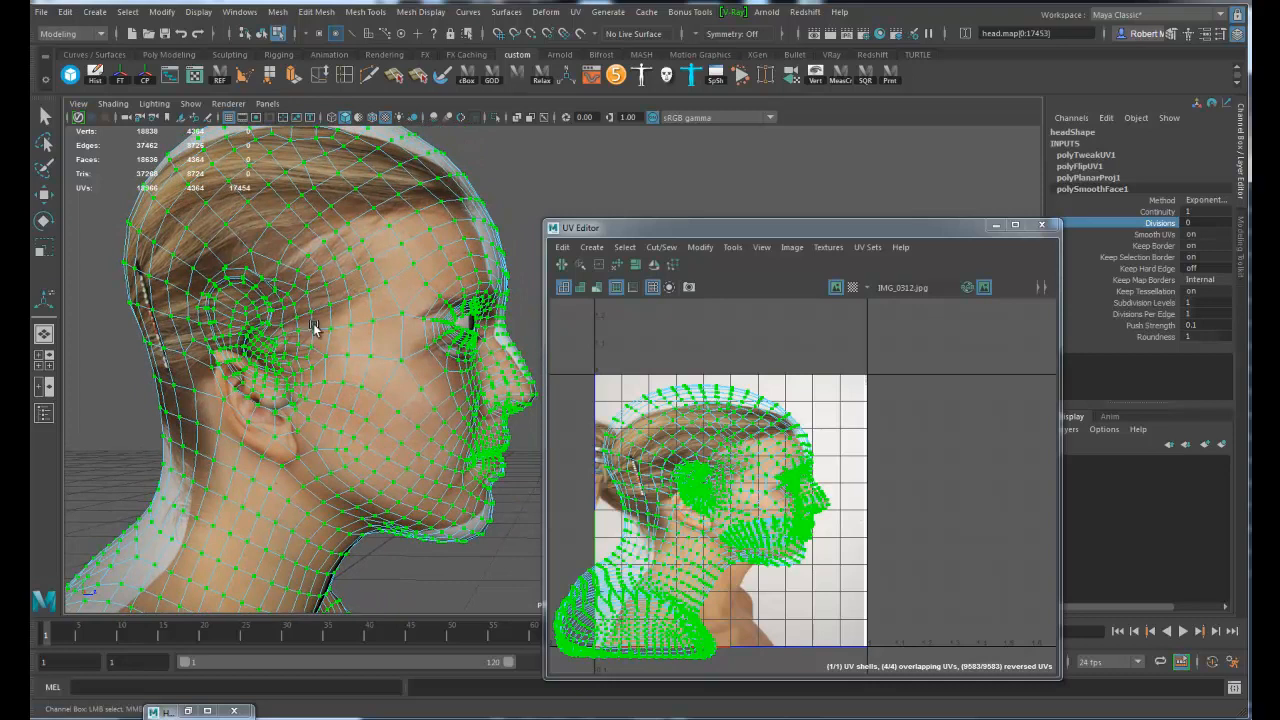
click(191, 104)
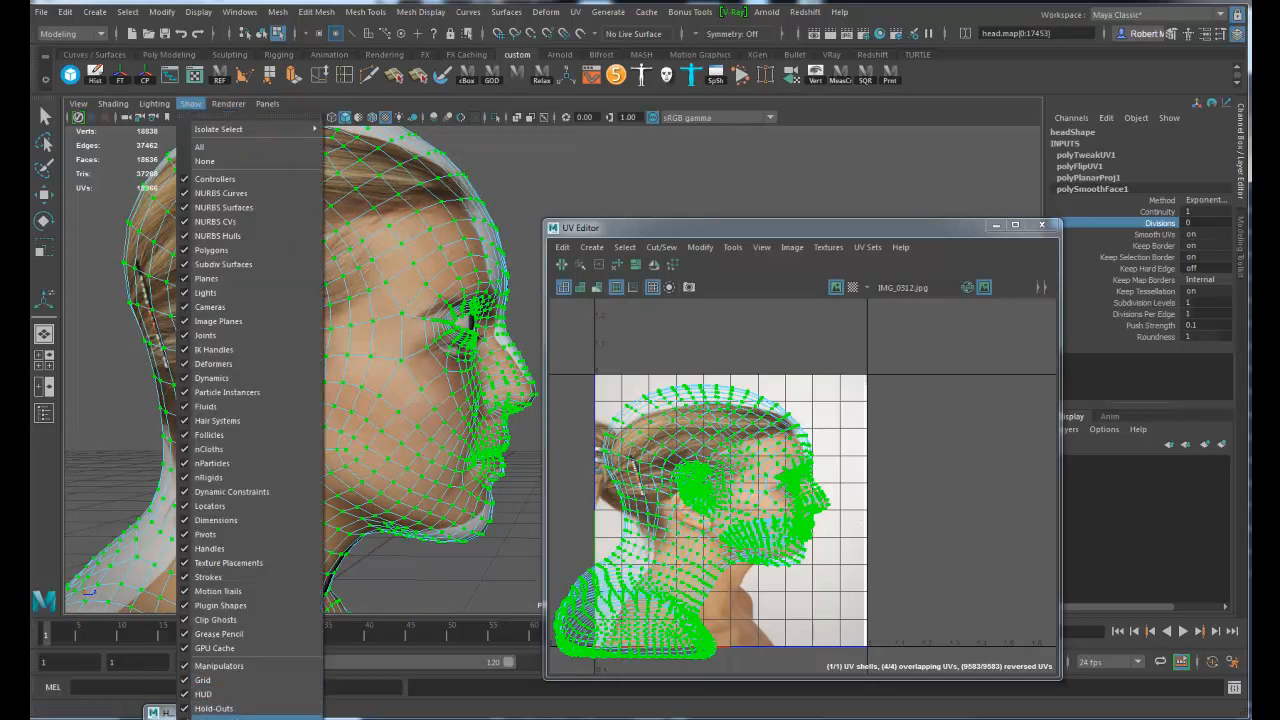
click(200, 716)
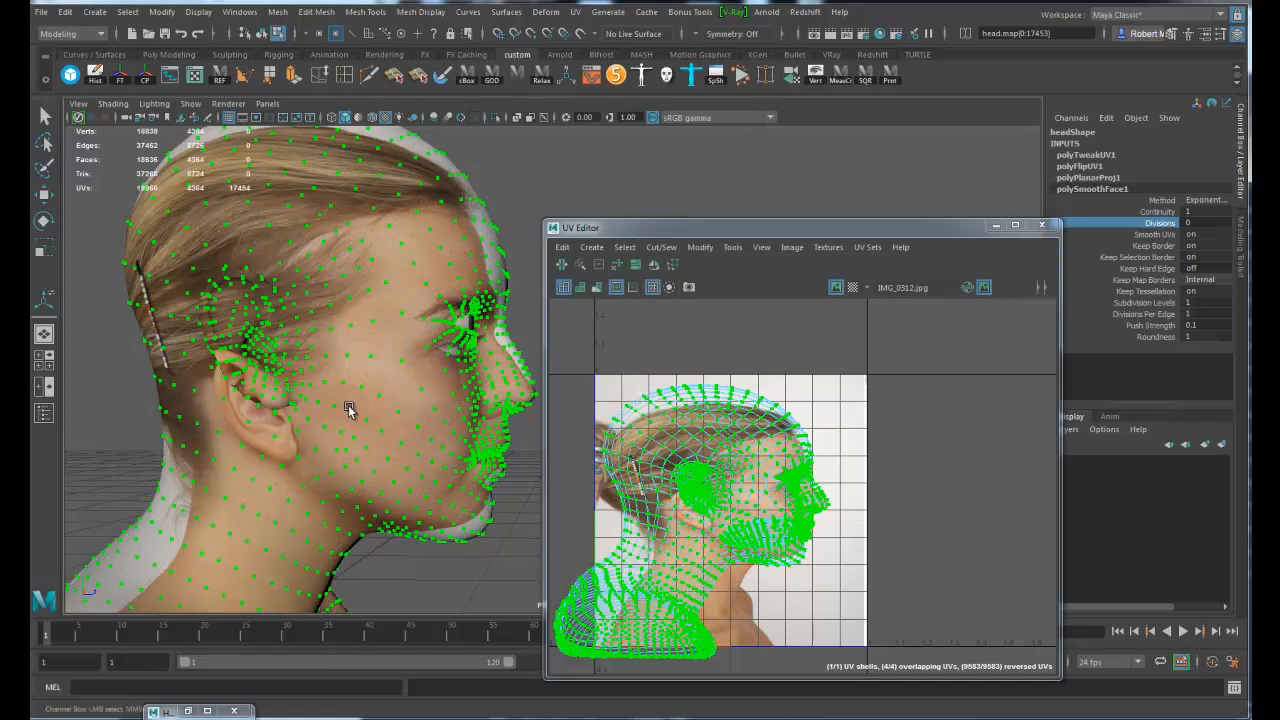
alt+right_drag(432, 370, 434, 382)
Scale the whole side-projection UV shell down and move it over the face in the profile photo
key(w)
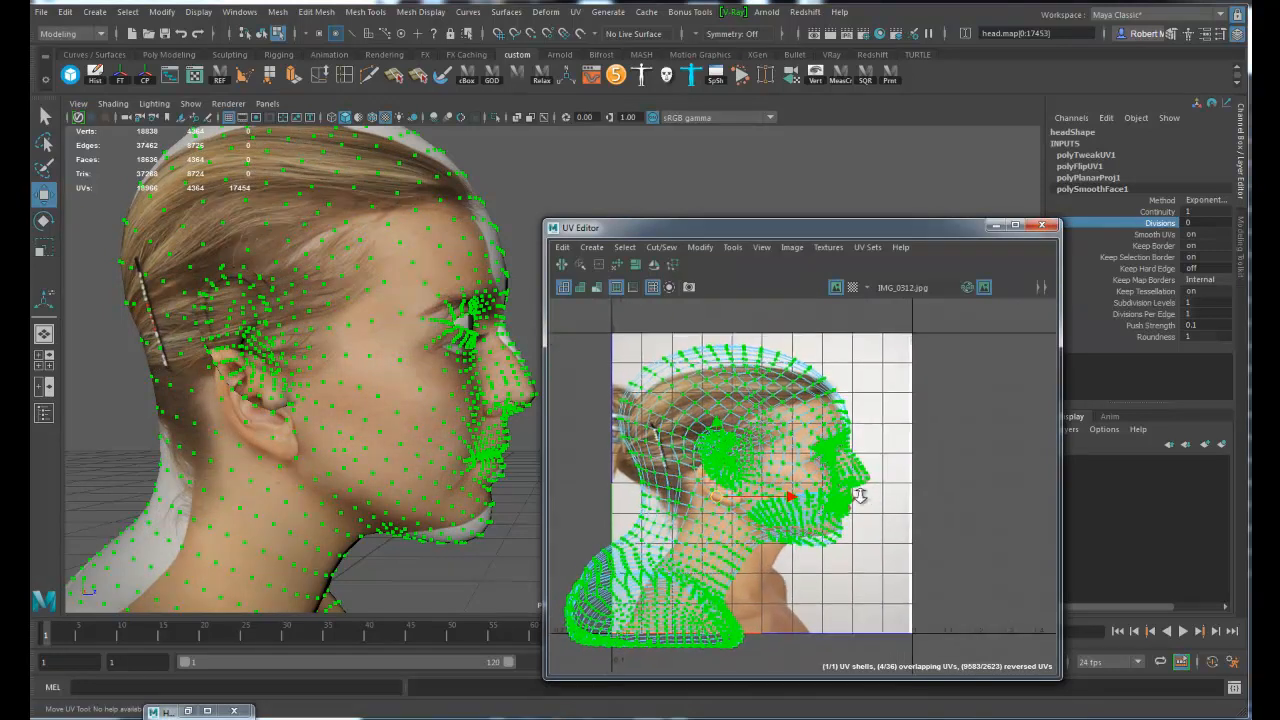
alt+right_drag(860, 496, 886, 495)
alt+middle_drag(705, 431, 727, 433)
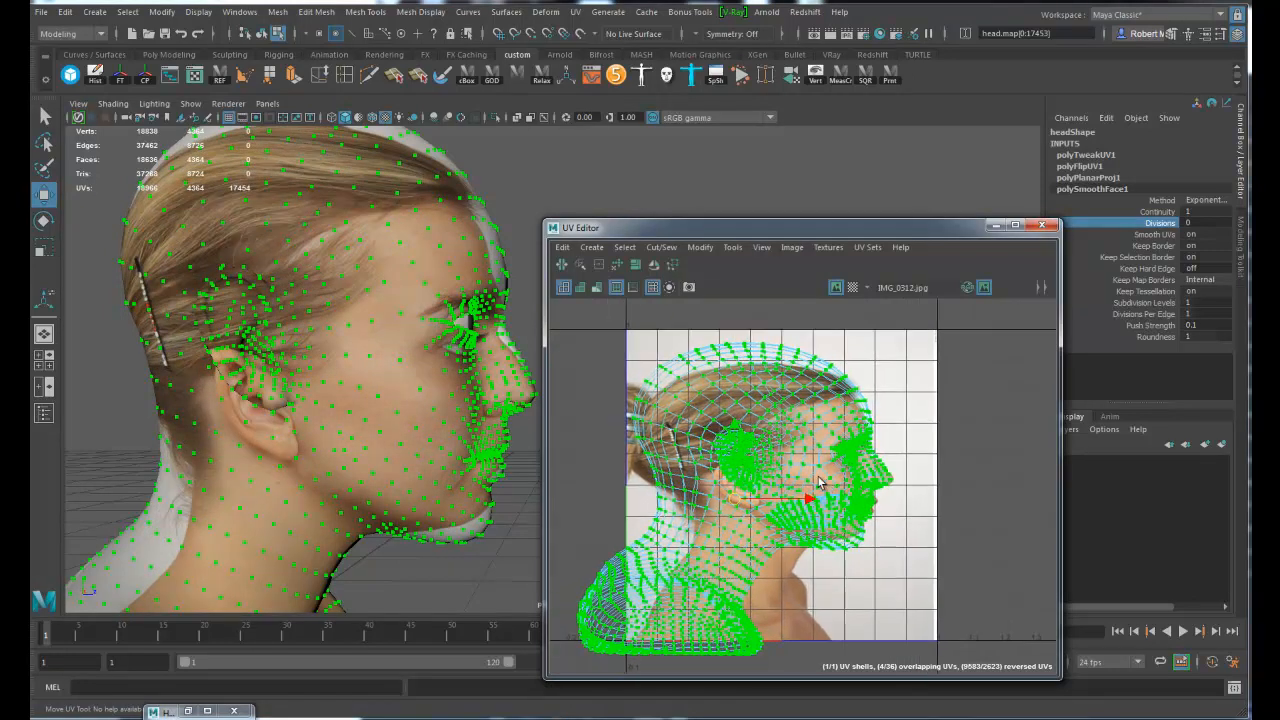
key(b)
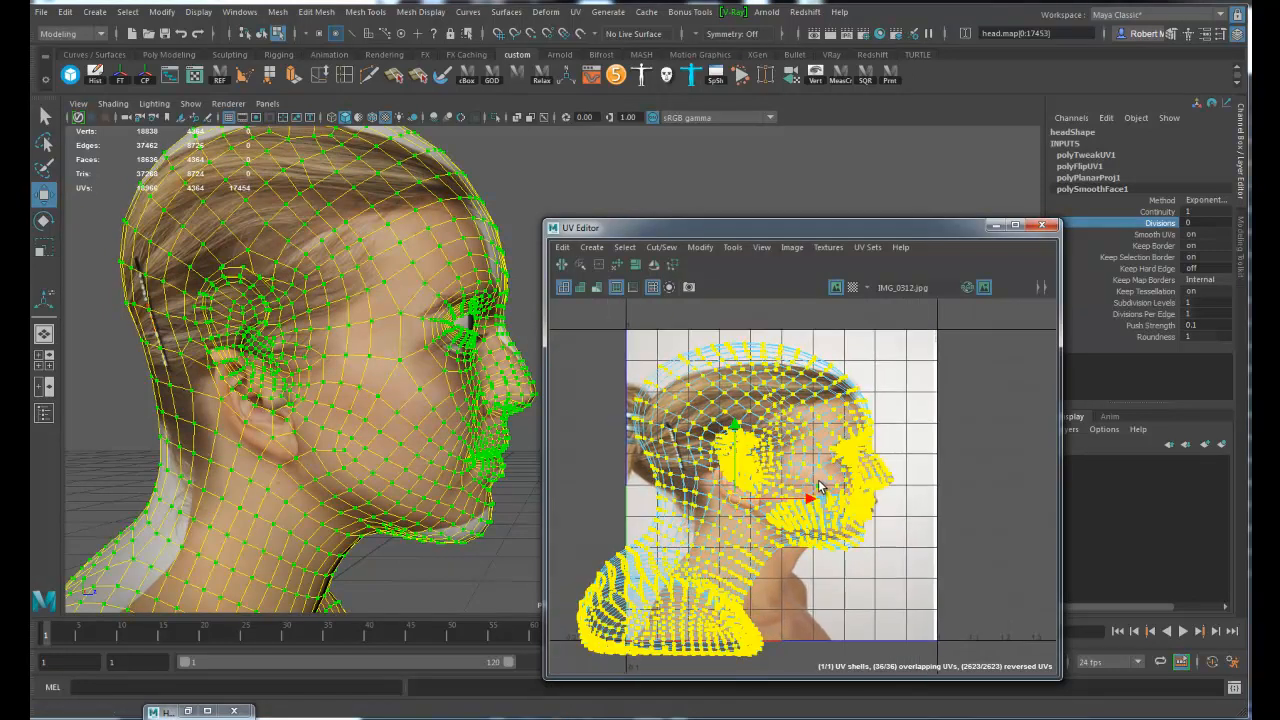
key(b)
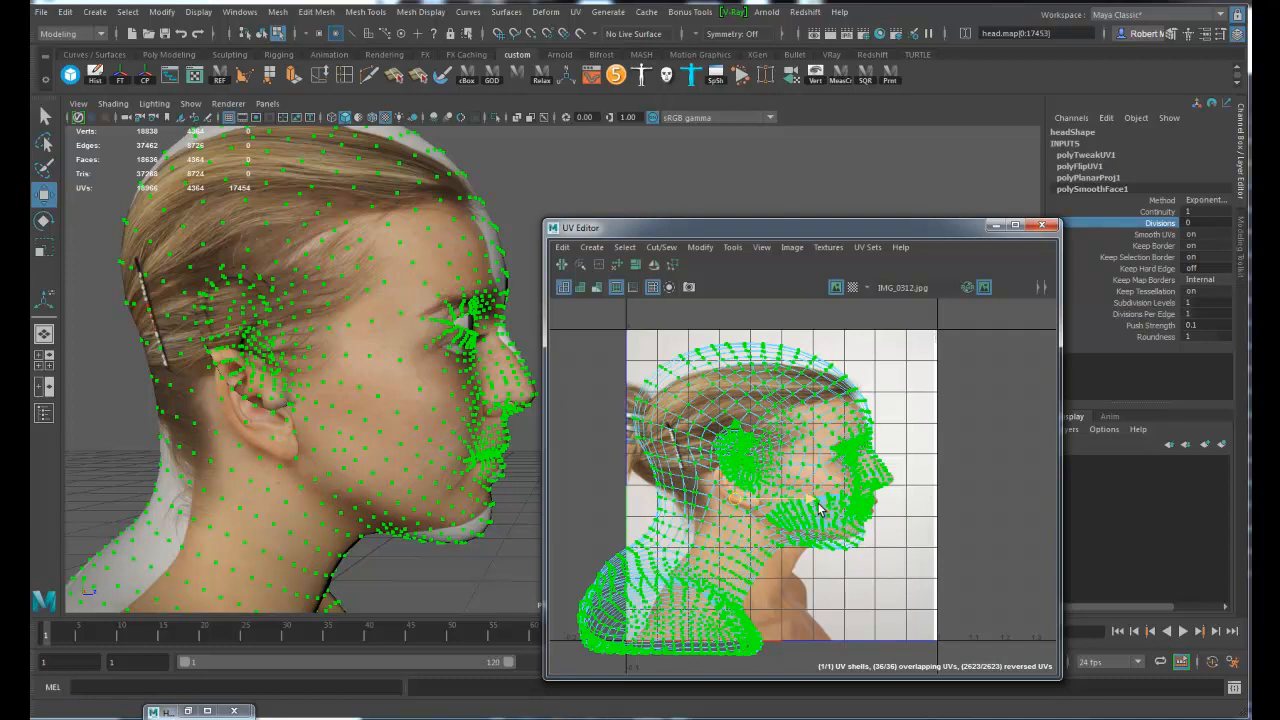
key(r)
drag(738, 505, 728, 512)
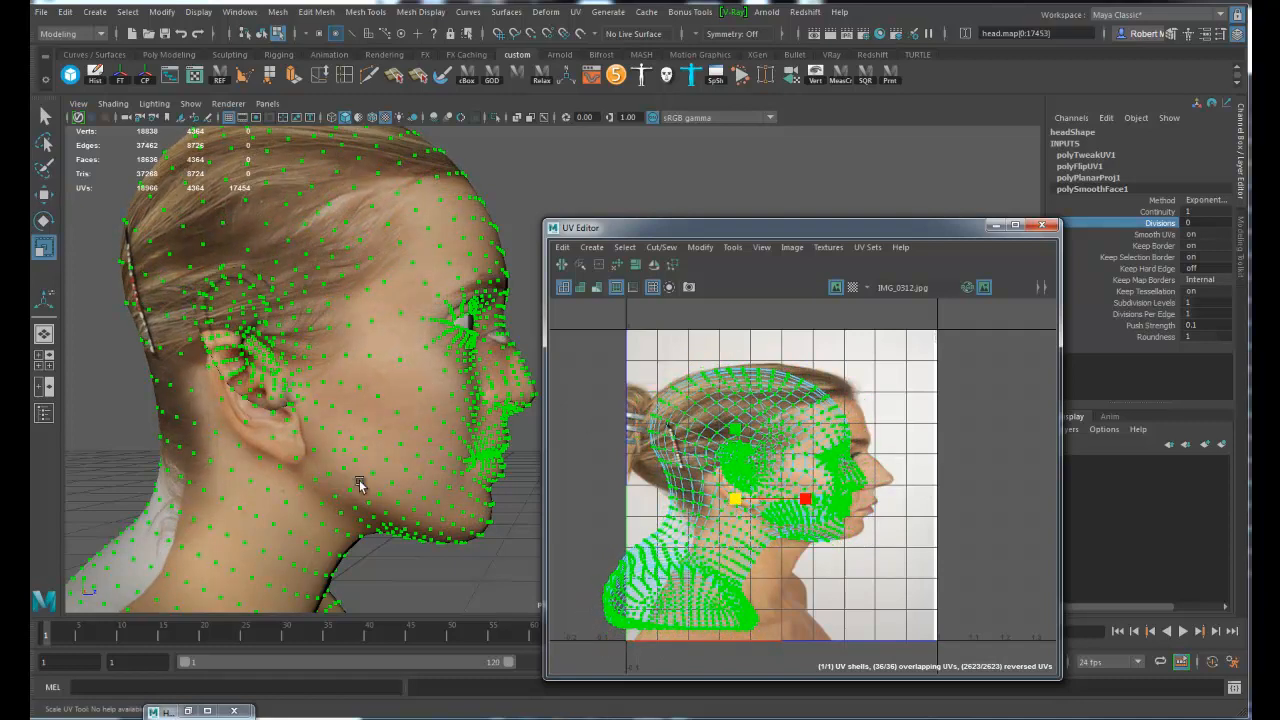
key(w)
drag(737, 503, 753, 518)
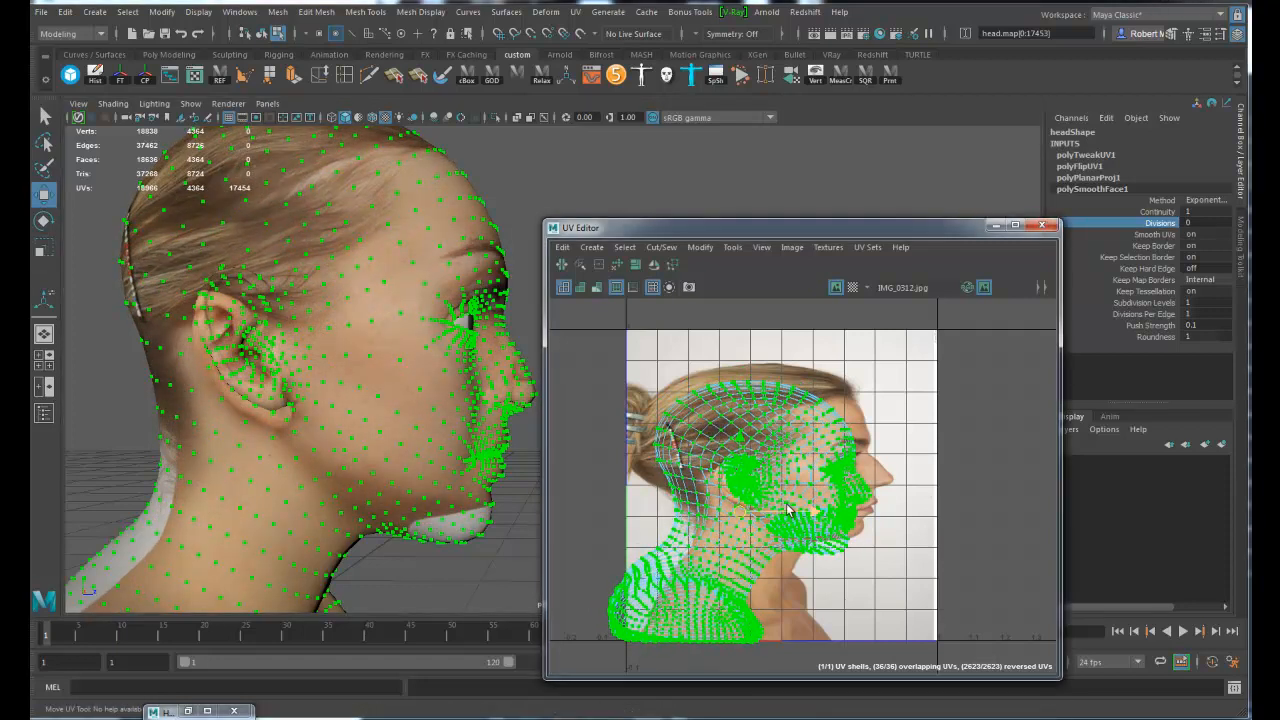
Rotate the UV shell to match the tilt of the head in the photo and reposition it over the face
key(e)
drag(789, 466, 774, 452)
key(w)
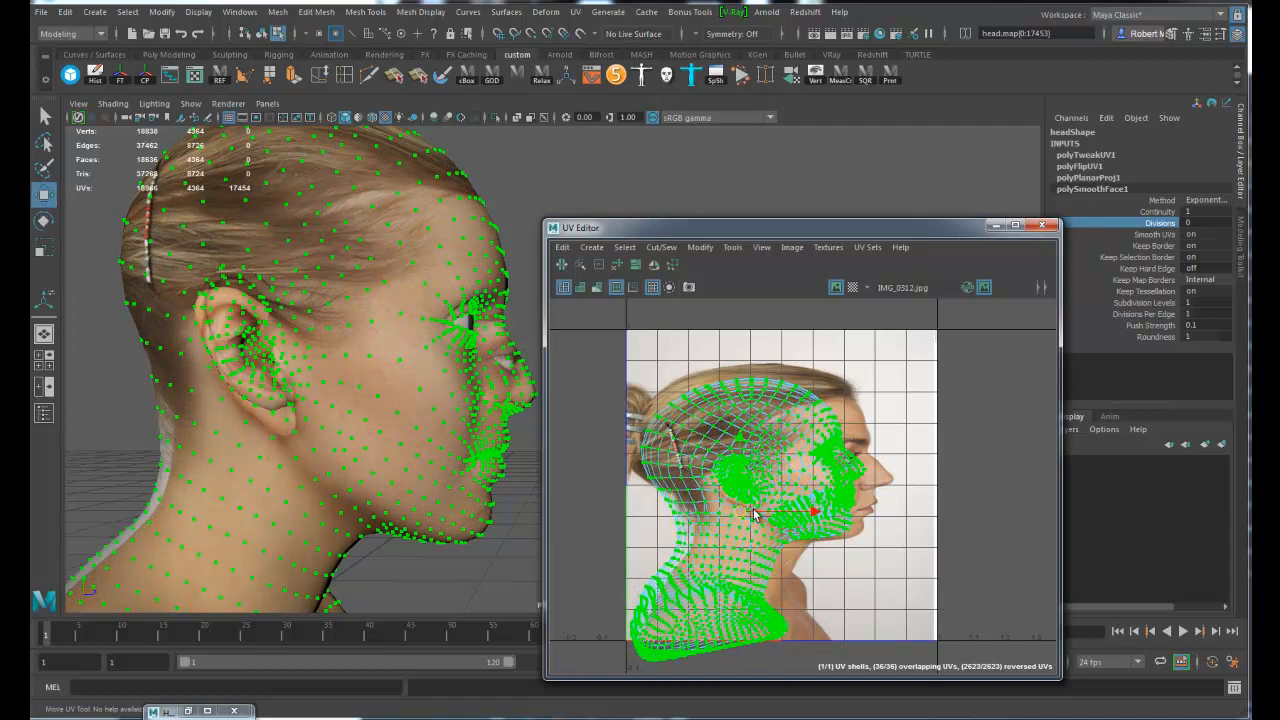
drag(738, 515, 750, 518)
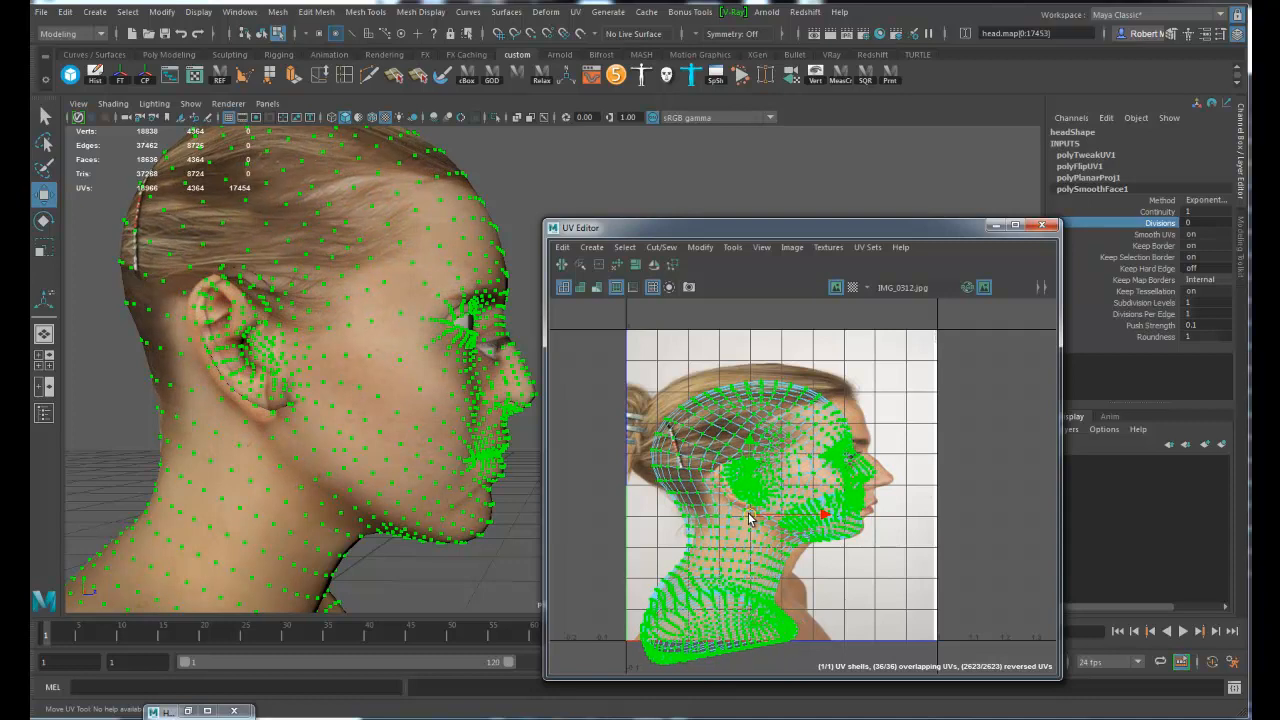
Scale the UV shell horizontally and vertically, and shift it to align the ear, eye and jaw with the photo
key(e)
key(r)
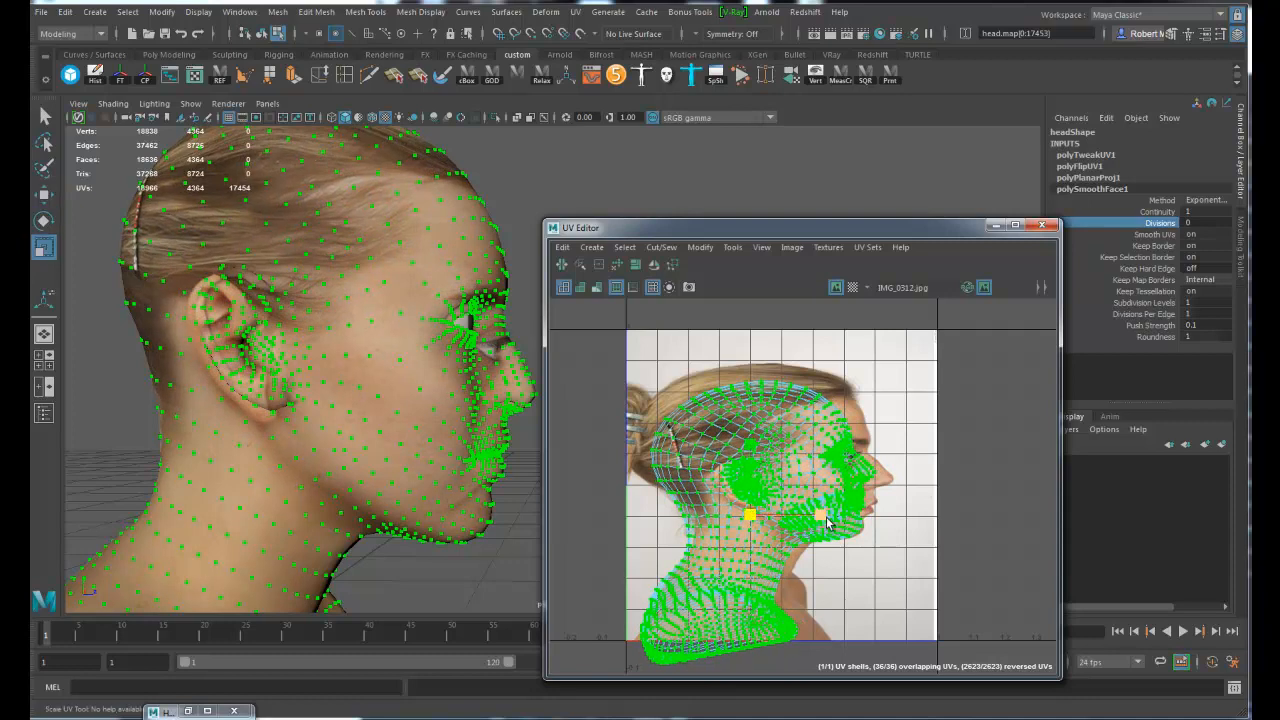
drag(826, 518, 829, 509)
alt+right_drag(784, 481, 866, 512)
alt+middle_drag(737, 494, 773, 476)
drag(781, 441, 783, 436)
alt+right_drag(835, 490, 925, 594)
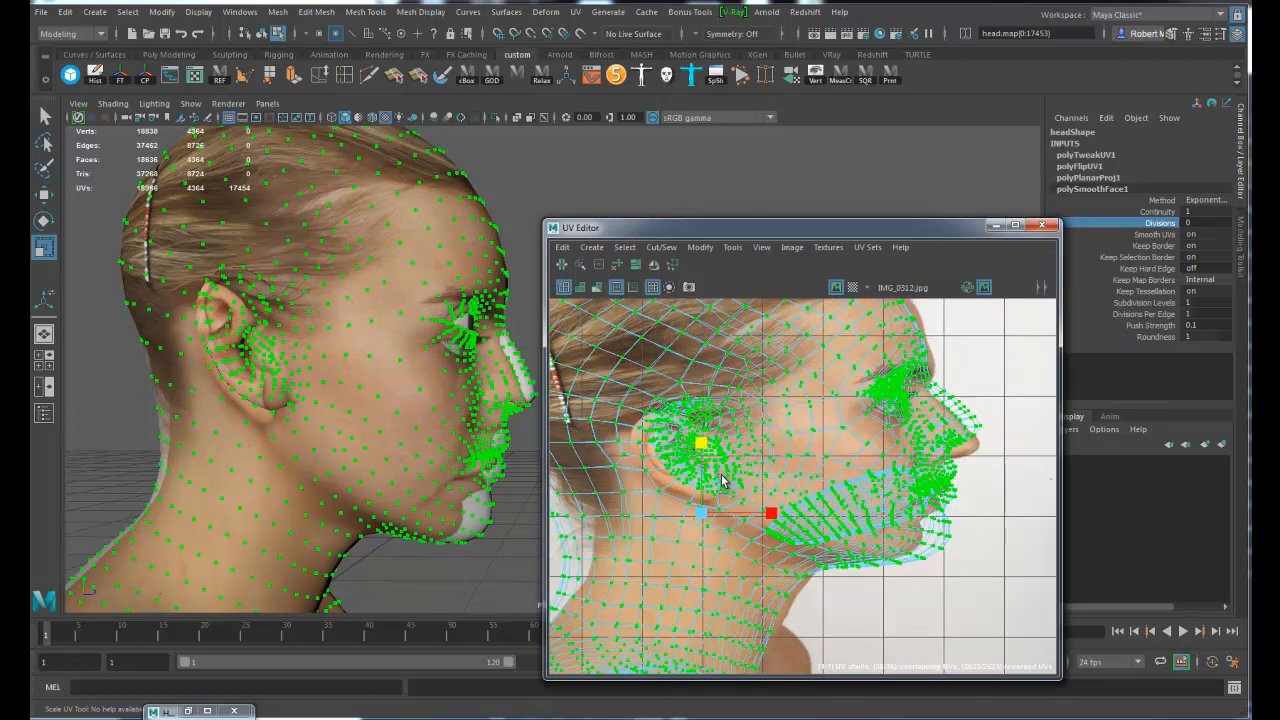
key(w)
drag(701, 514, 681, 522)
Examine how the photo lines up with the neck, shoulder and jaw in the perspective view and the UV layout
alt+middle_drag(908, 478, 868, 506)
alt+middle_drag(971, 472, 966, 449)
alt+right_drag(966, 449, 893, 456)
alt+middle_drag(434, 498, 460, 362)
alt+right_drag(805, 605, 714, 556)
alt+middle_drag(713, 545, 701, 419)
alt+right_drag(778, 458, 915, 498)
alt+middle_drag(734, 439, 770, 515)
alt+right_drag(795, 514, 1148, 573)
Select a UV of the mouth interior overlapping the jaw, grow the selection over the whole interior, and delete those UVs
click(672, 445)
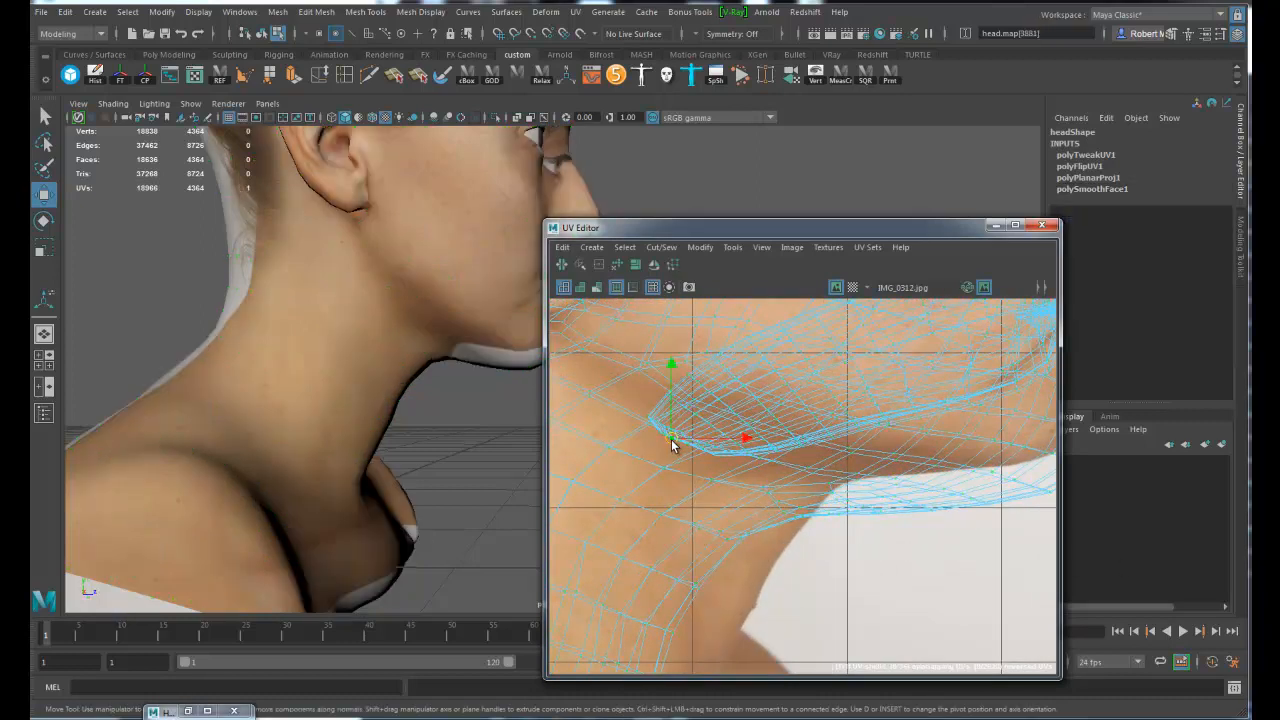
drag(693, 452, 675, 433)
shift+right_click(689, 437)
click(756, 414)
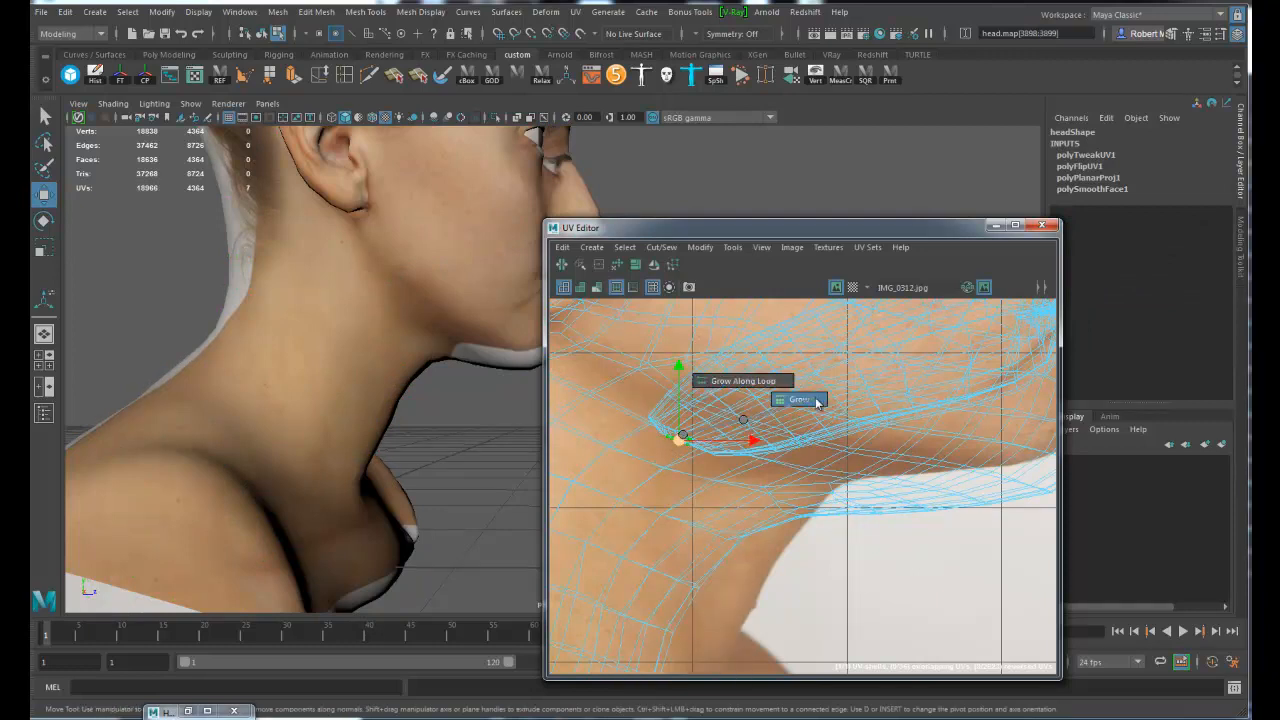
key(shift+period)
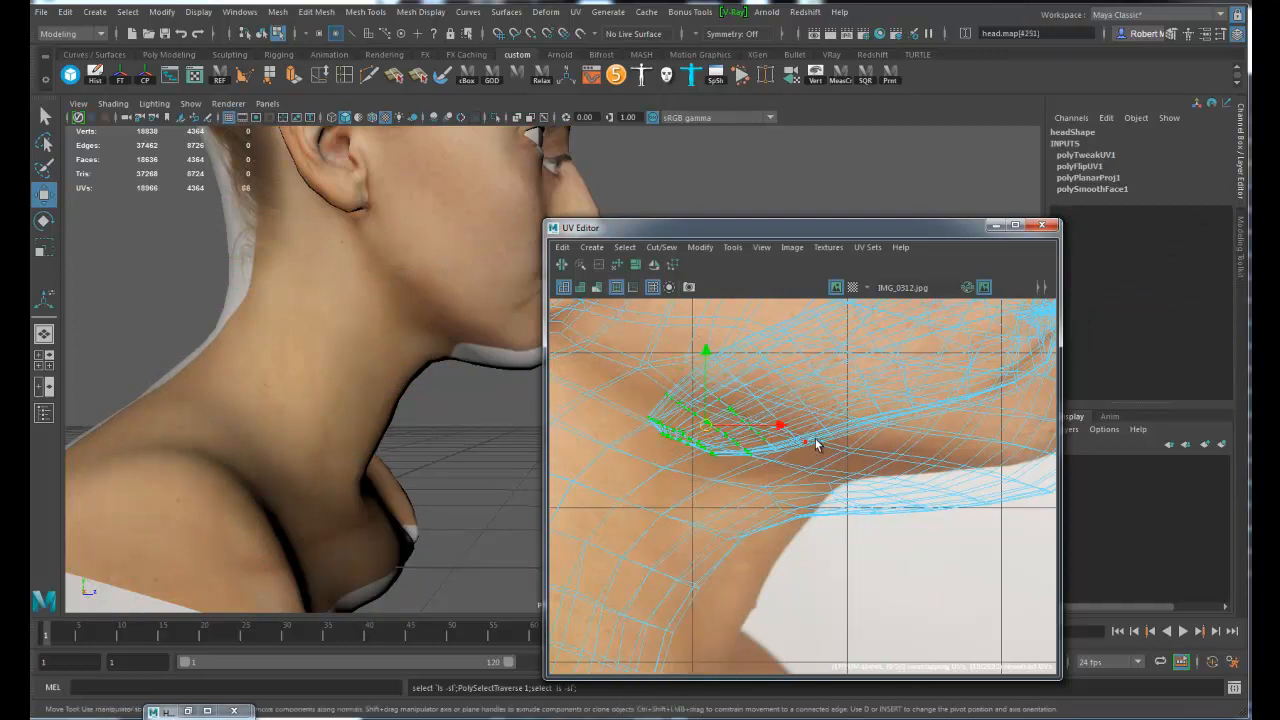
scroll(812, 438, down, 3)
key(shift+period)
key(shift+period)
key(shift+period)
key(shift+period)
key(shift+period)
key(shift+period)
key(shift+period)
key(Delete)
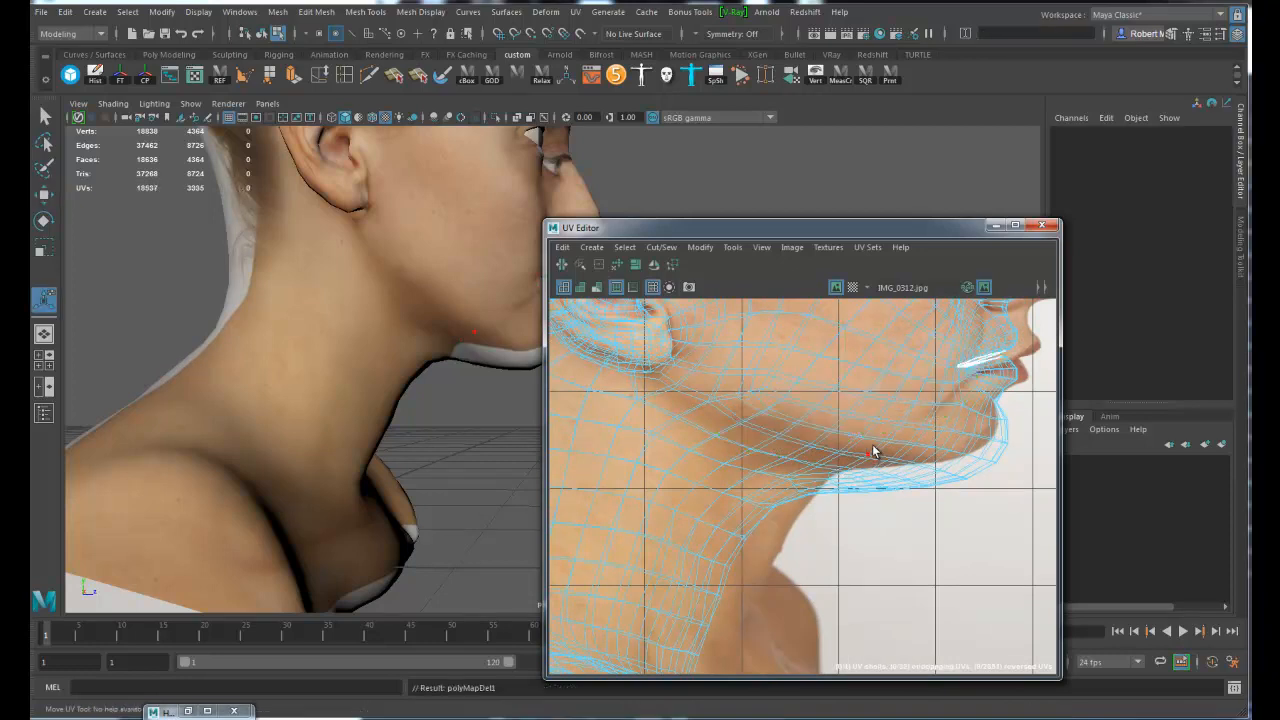
Enable soft selection with a wider falloff and move the UVs at the back of the neck inward onto the photographed neck
alt+middle_drag(811, 447, 698, 531)
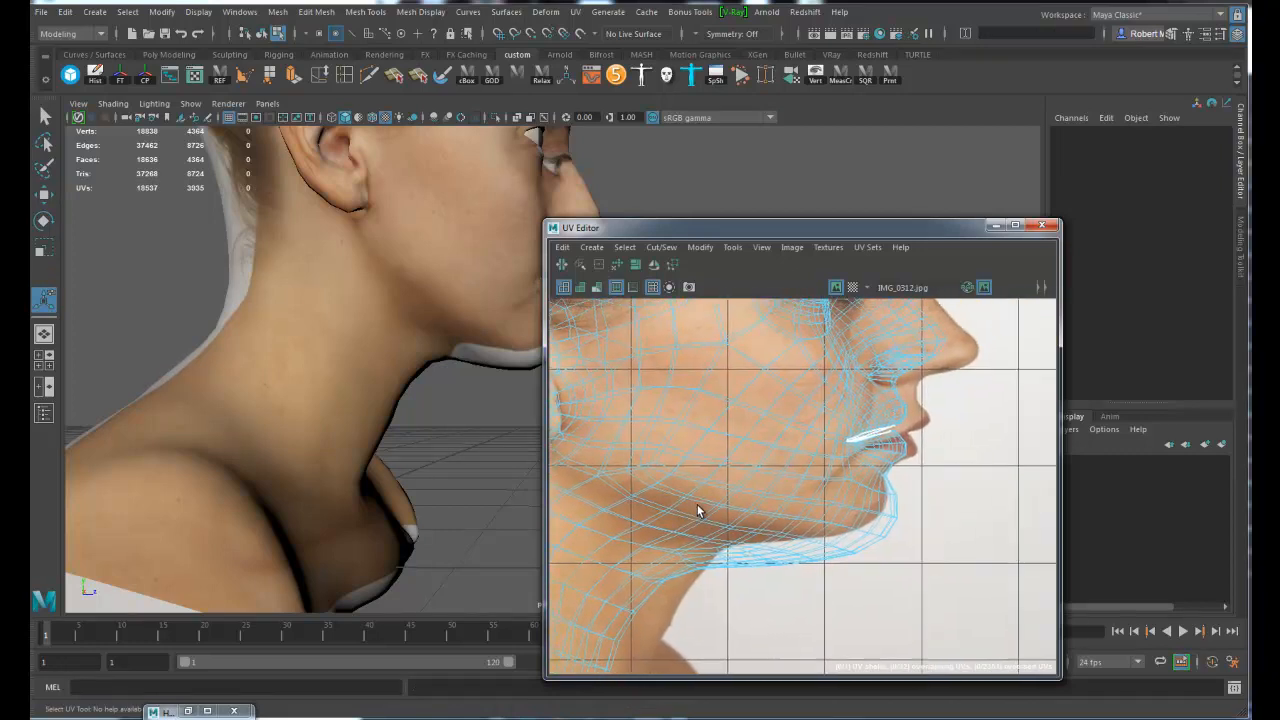
alt+middle_drag(786, 487, 786, 514)
alt+middle_drag(345, 325, 289, 480)
alt+right_drag(289, 480, 314, 423)
alt+drag(390, 423, 560, 414)
scroll(765, 430, down, 1)
scroll(765, 430, down, 2)
alt+middle_drag(751, 397, 894, 351)
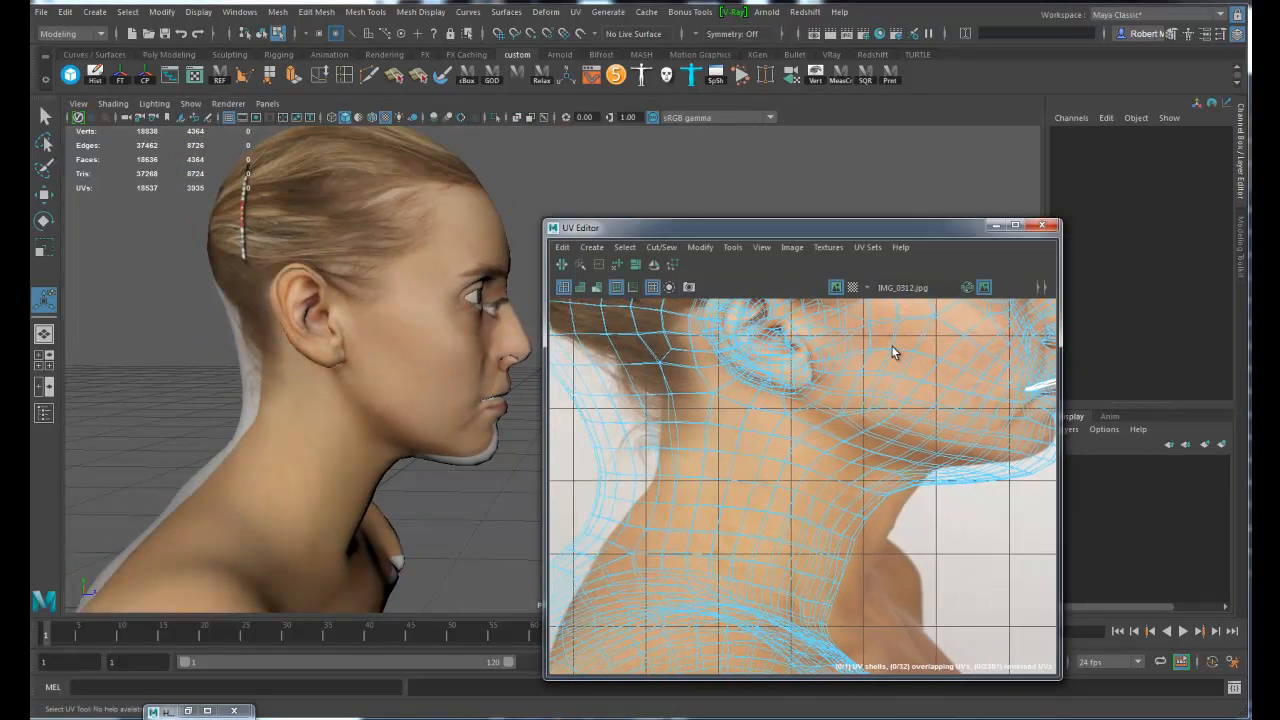
drag(620, 450, 600, 463)
alt+middle_drag(645, 470, 727, 463)
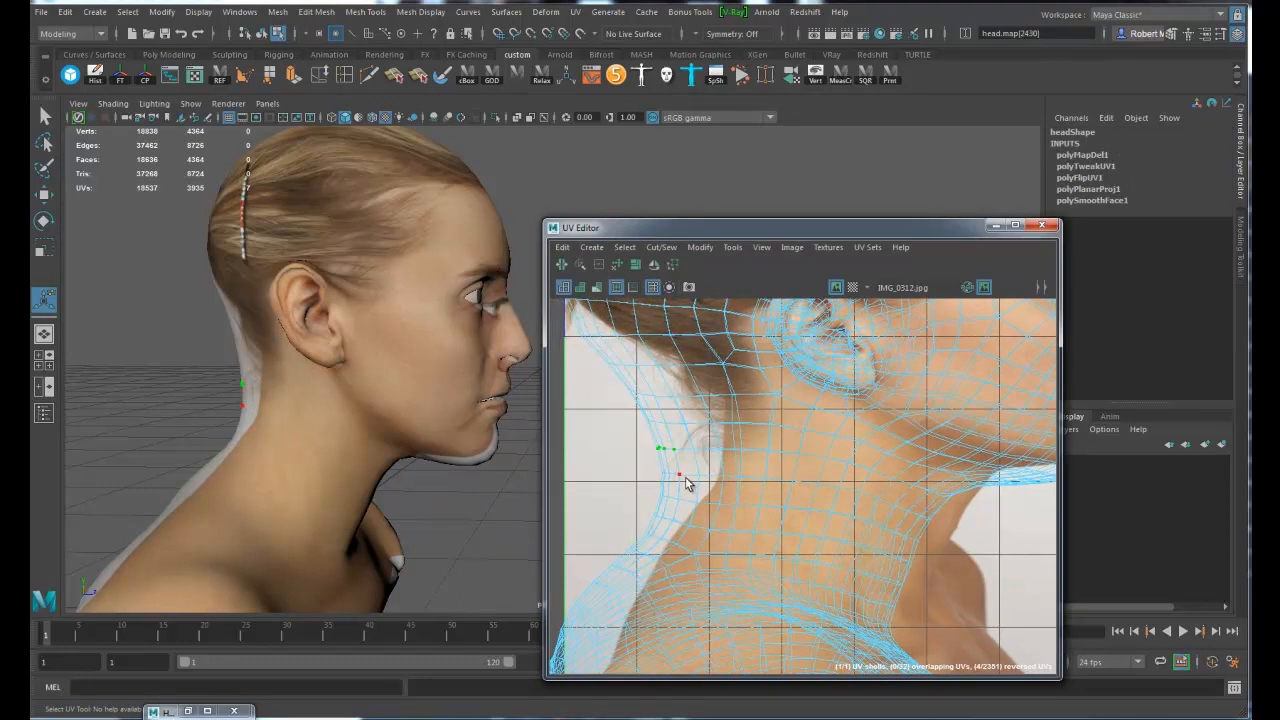
key(b)
drag(696, 488, 732, 492)
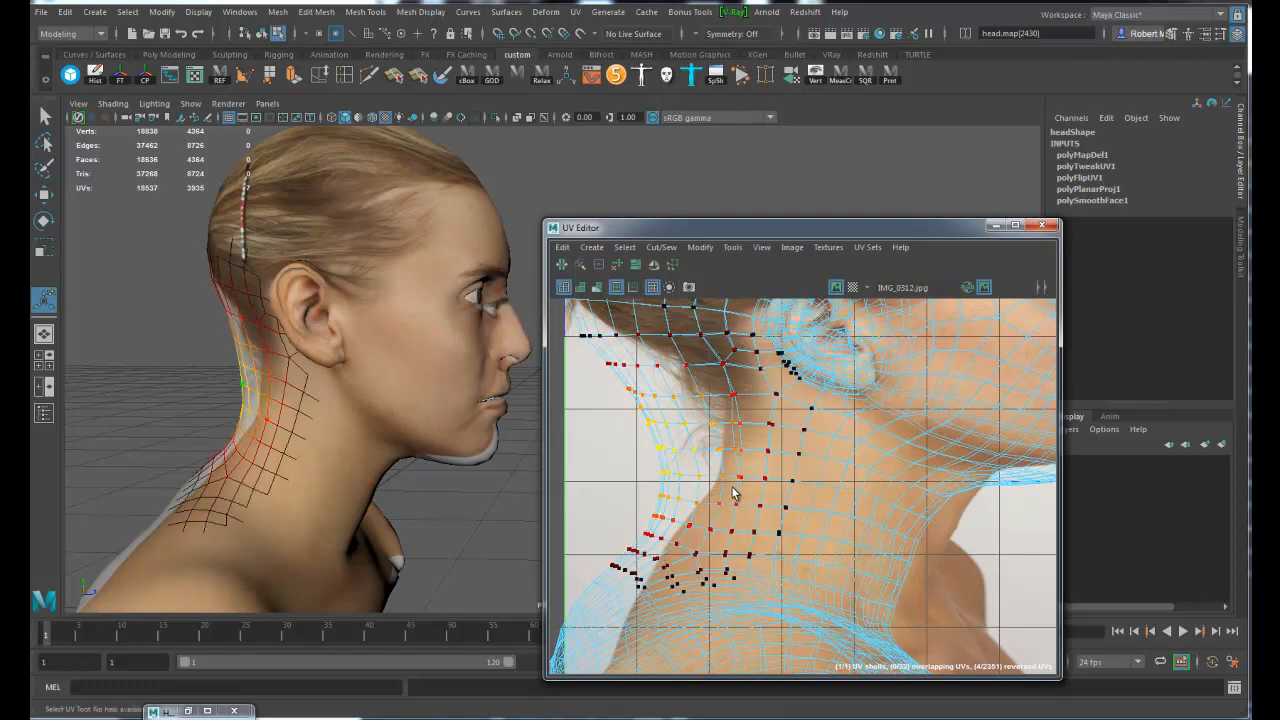
key(w)
drag(670, 453, 769, 476)
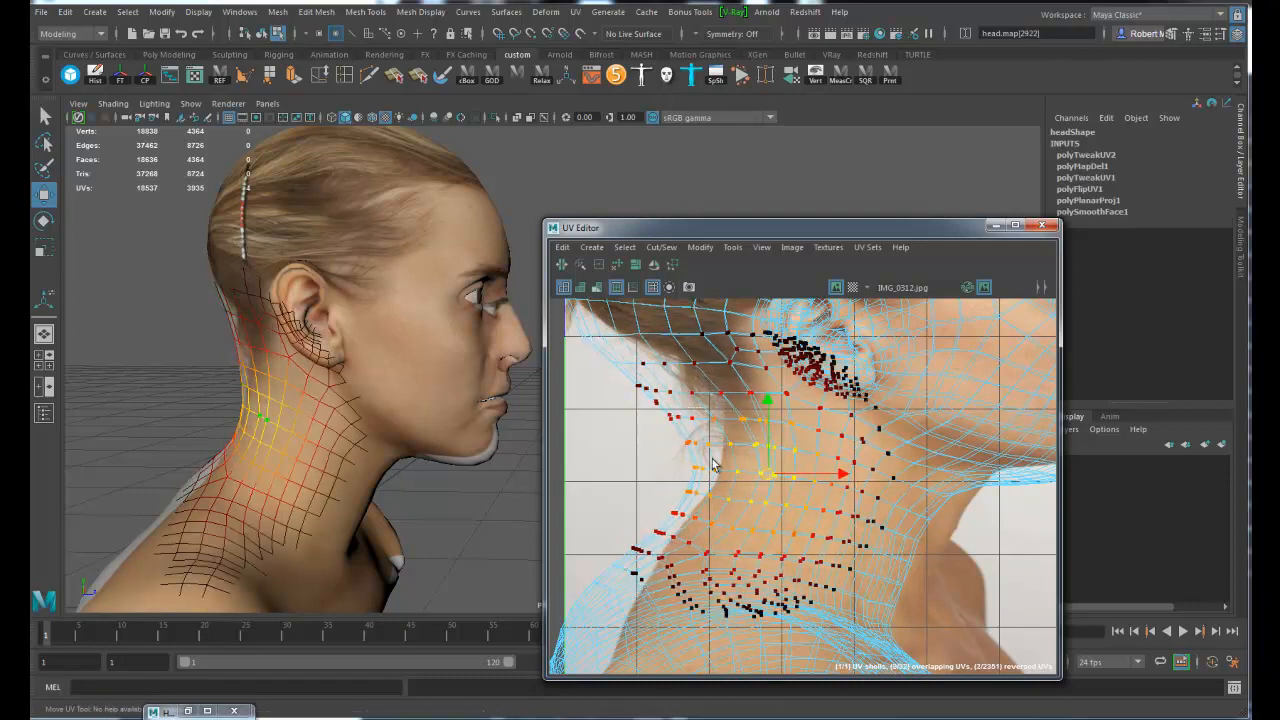
Adjust the UVs across the nape and lower neck with soft selection so they follow the neck contour in the photo
drag(644, 415, 783, 493)
mouse_move(720, 451)
mouse_down()
mouse_move(744, 451)
mouse_move(738, 460)
mouse_up()
drag(777, 508, 776, 510)
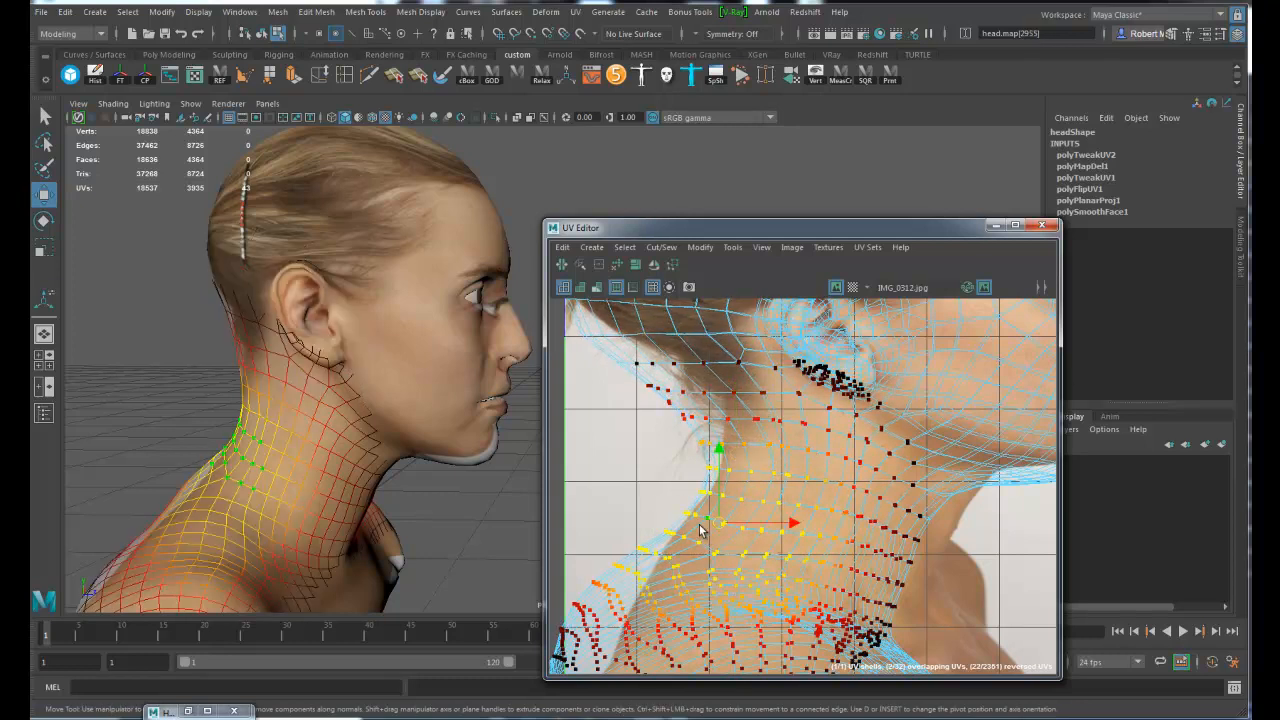
Move the UVs along the front of the throat to match the neck outline in the photo
alt+middle_drag(848, 533, 760, 399)
drag(834, 432, 773, 480)
alt+middle_drag(820, 463, 804, 511)
drag(782, 494, 808, 499)
alt+middle_drag(860, 475, 826, 544)
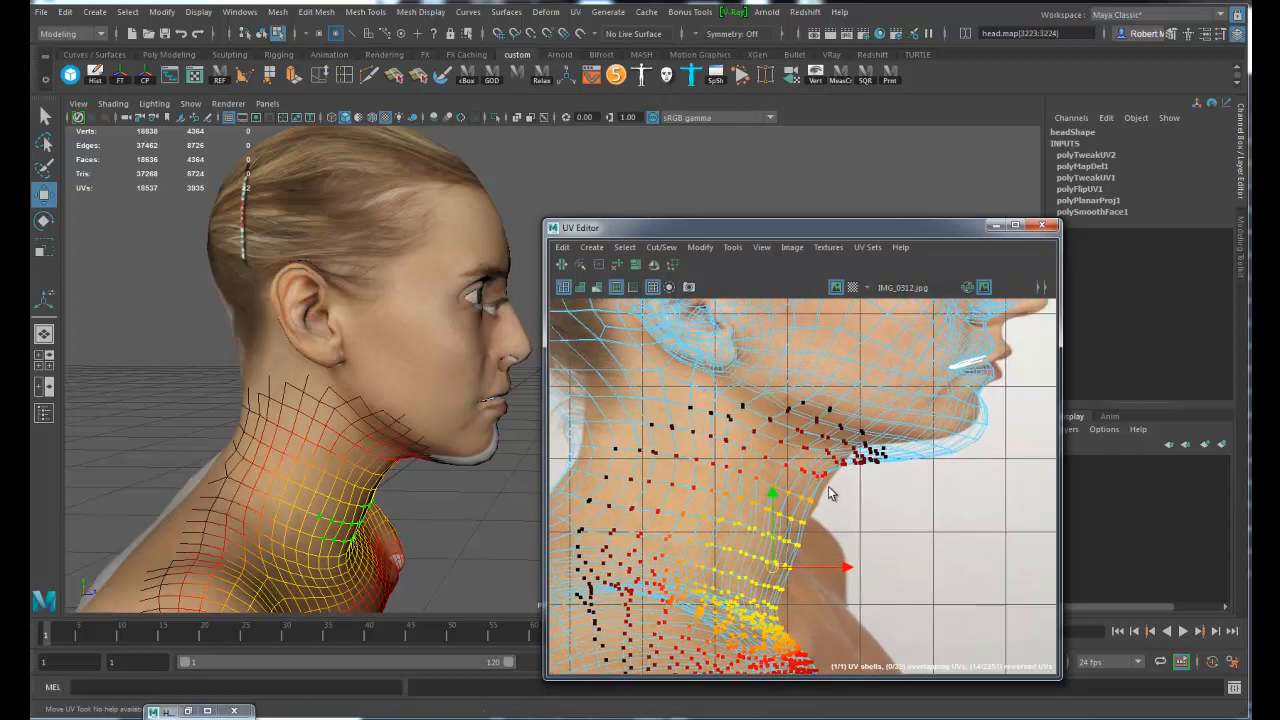
Move the UVs under the chin and around the mouth to fit the photographed jawline and lips
drag(854, 461, 839, 471)
alt+middle_drag(842, 516, 781, 563)
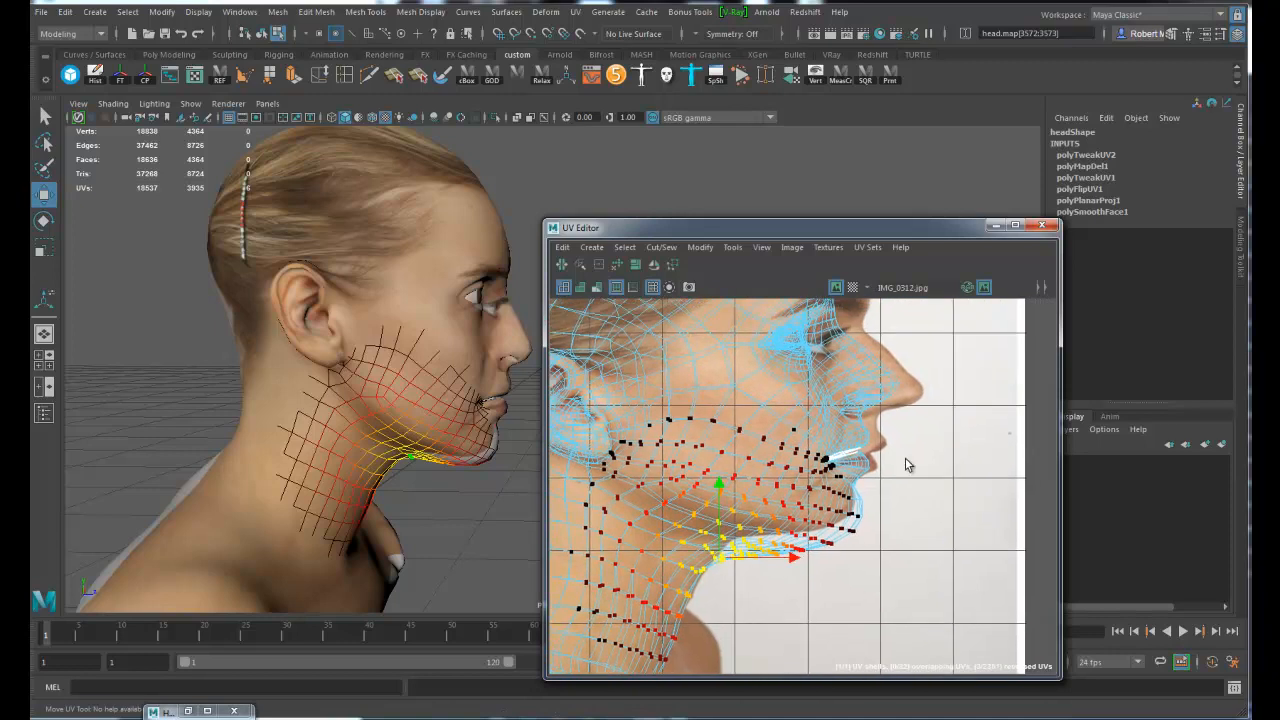
drag(827, 537, 827, 538)
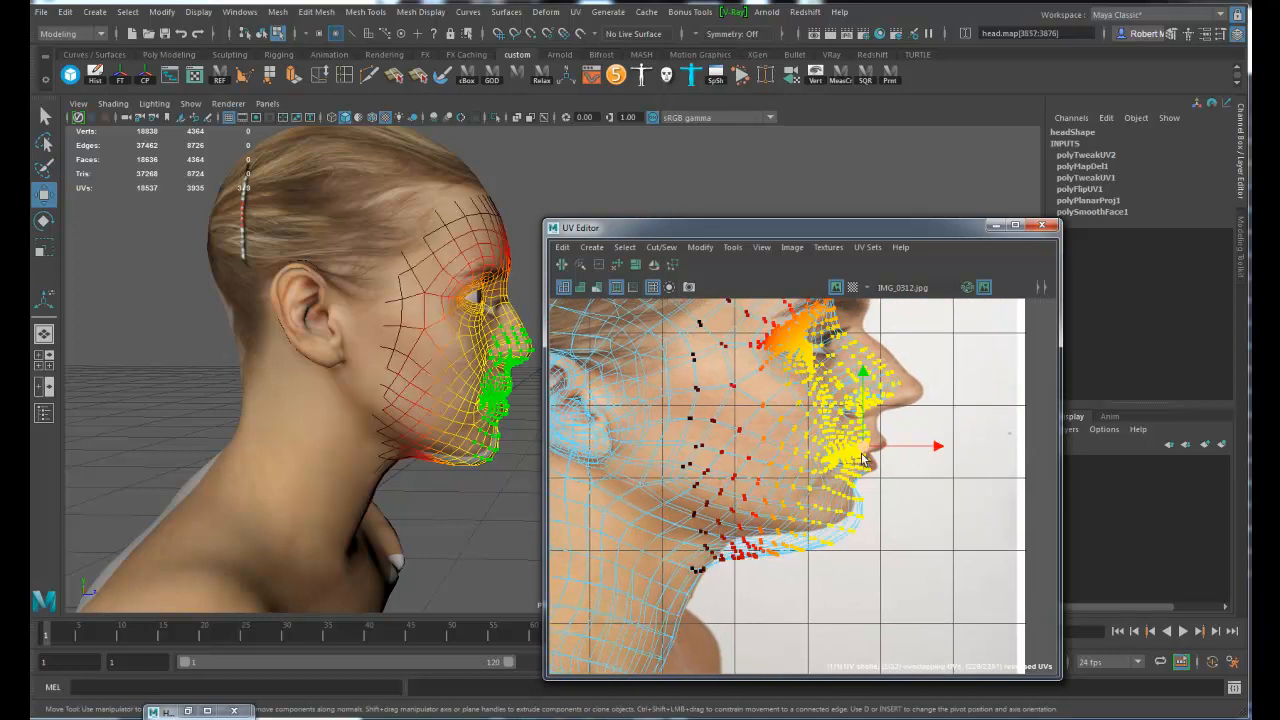
drag(863, 452, 860, 445)
drag(730, 580, 747, 542)
Move the UVs of the forehead, cheek and eye-to-nose area to match the face in the photo
alt+middle_drag(822, 302, 876, 434)
drag(854, 354, 833, 373)
drag(804, 510, 775, 534)
drag(845, 495, 865, 504)
Select the UVs at the temple beside the eye and move them slightly with soft selection
alt+drag(440, 461, 423, 513)
alt+middle_drag(775, 511, 833, 455)
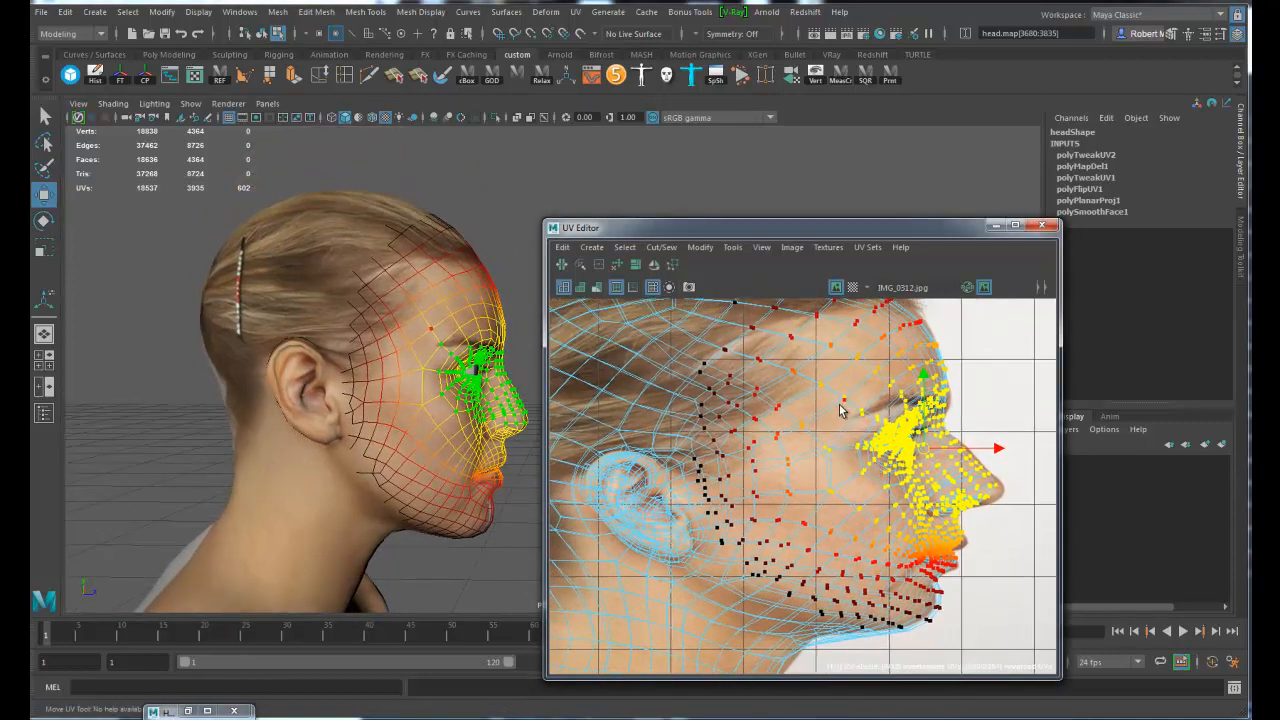
click(802, 442)
drag(804, 441, 810, 443)
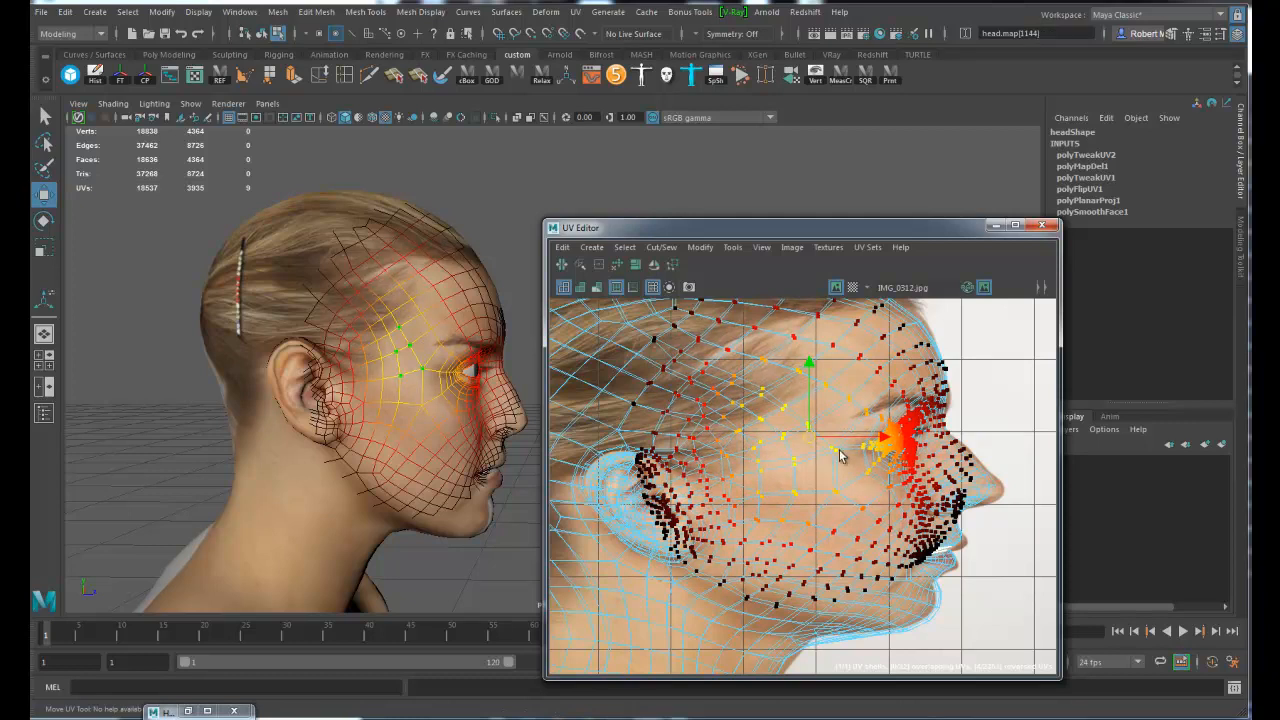
Select the UVs at the outer corner of the eye and adjust them with a smaller soft-selection falloff
alt+drag(367, 486, 415, 450)
alt+right_drag(415, 452, 595, 468)
alt+middle_drag(358, 474, 397, 444)
alt+right_drag(760, 488, 980, 546)
alt+middle_drag(779, 460, 613, 483)
click(788, 448)
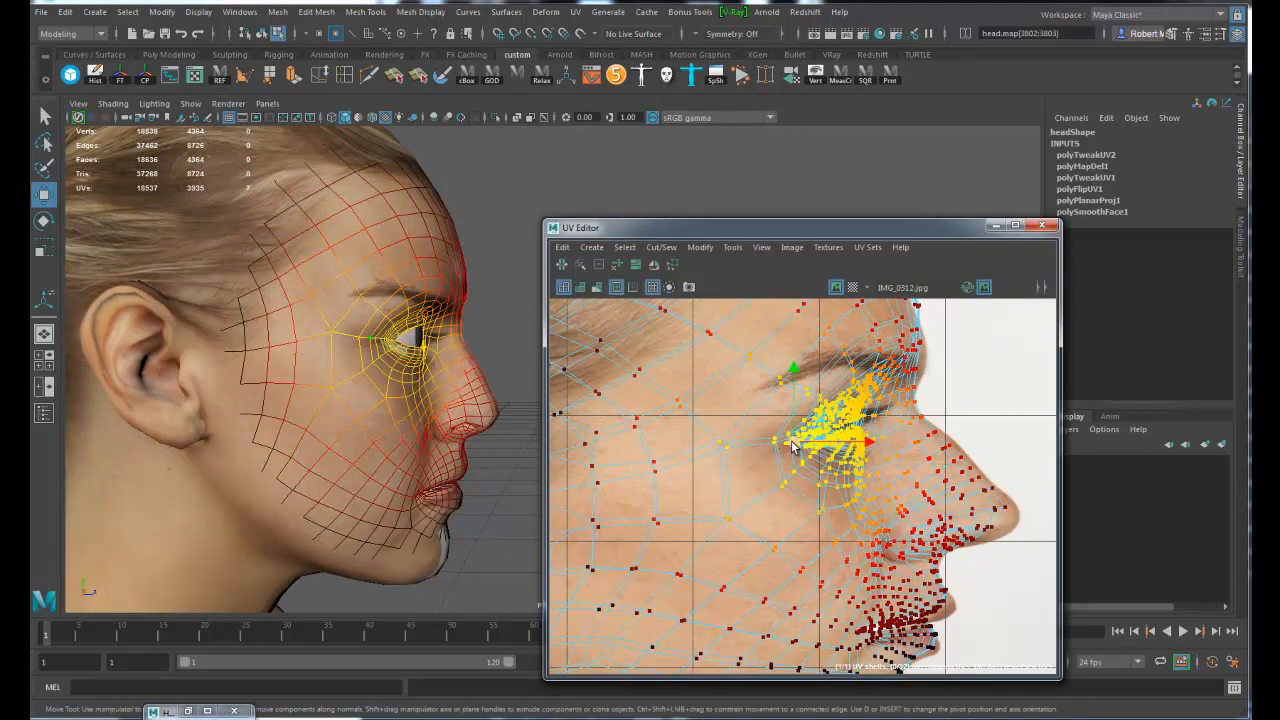
drag(797, 447, 812, 438)
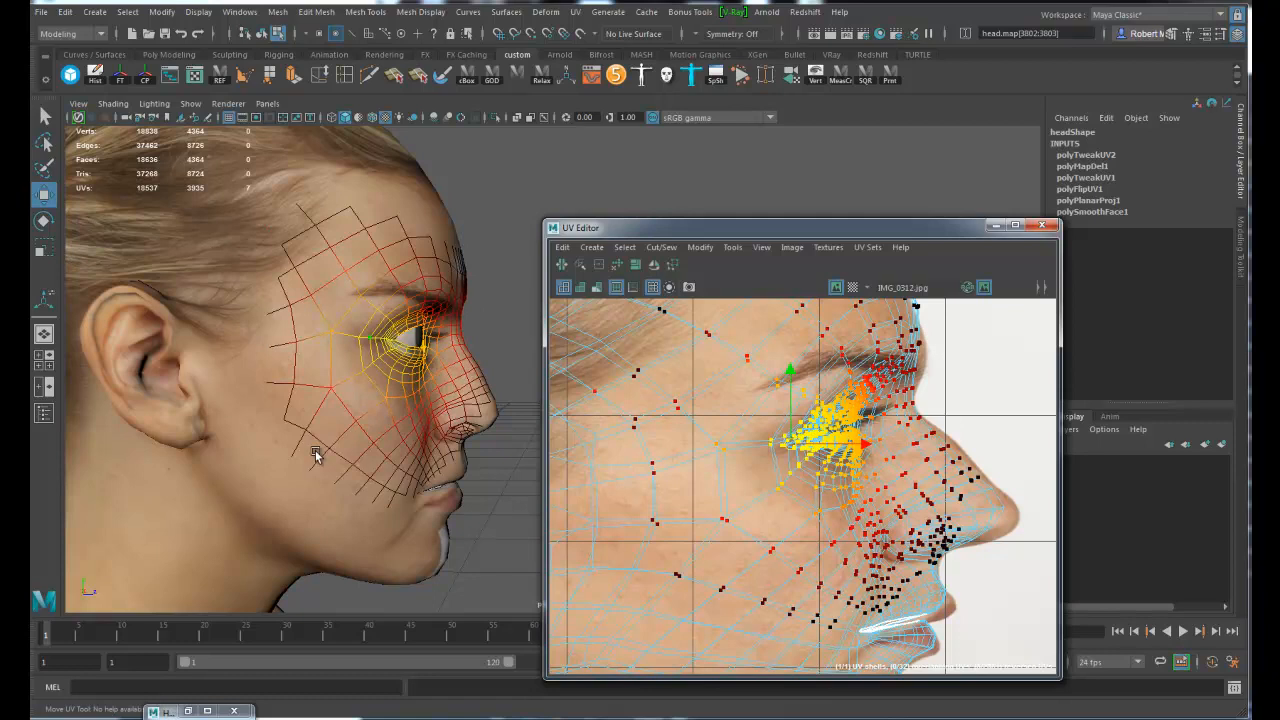
Turn off the viewport color display of soft selection in the Move tool's settings and close the settings window
double_click(43, 194)
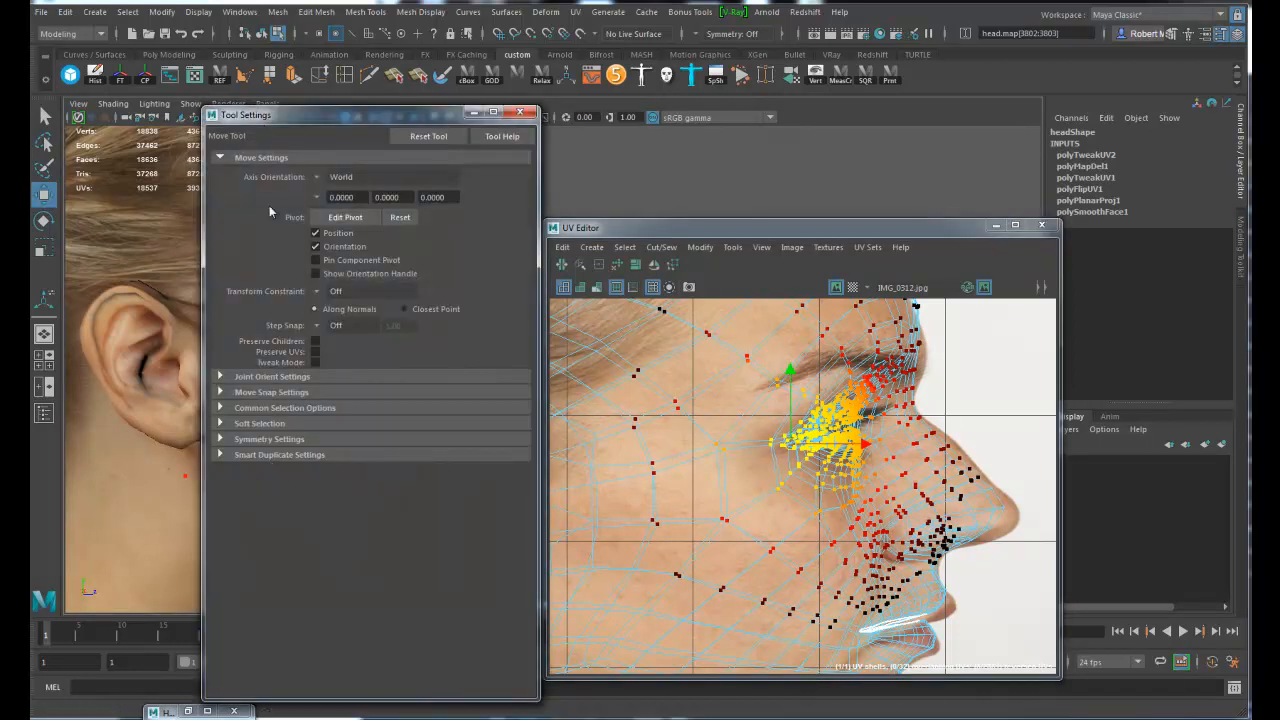
click(220, 424)
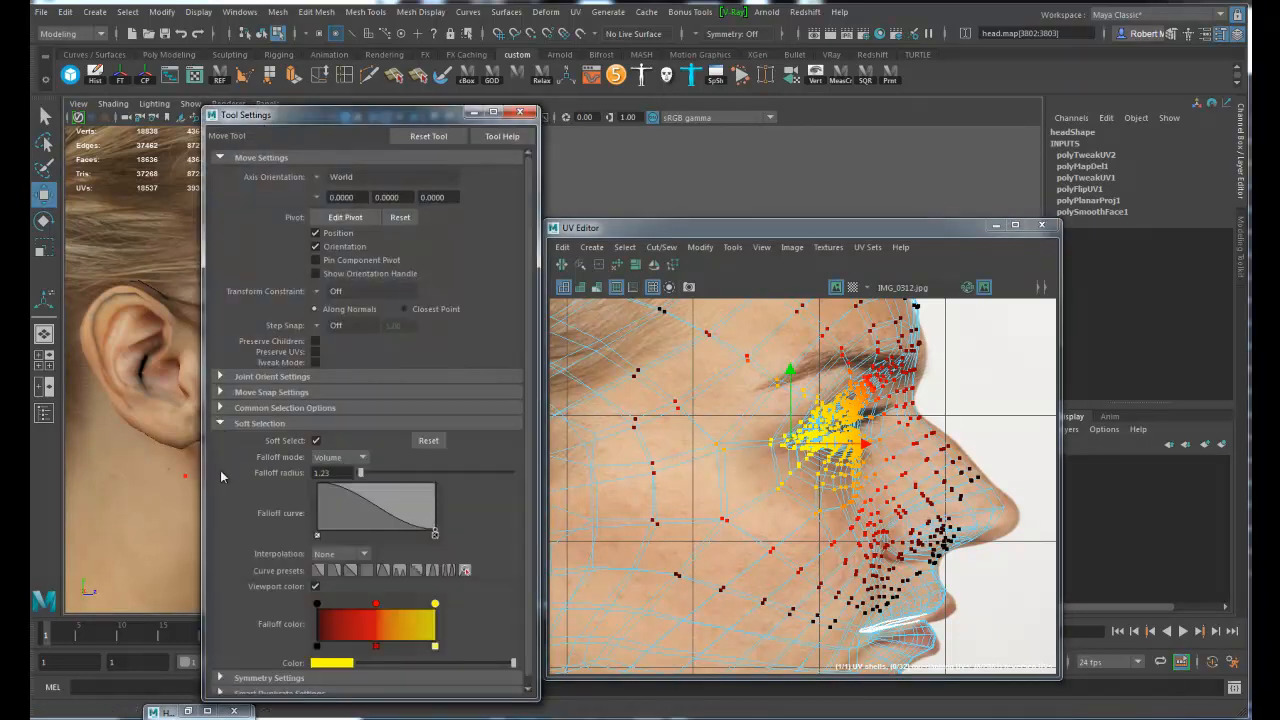
scroll(285, 595, down, 1)
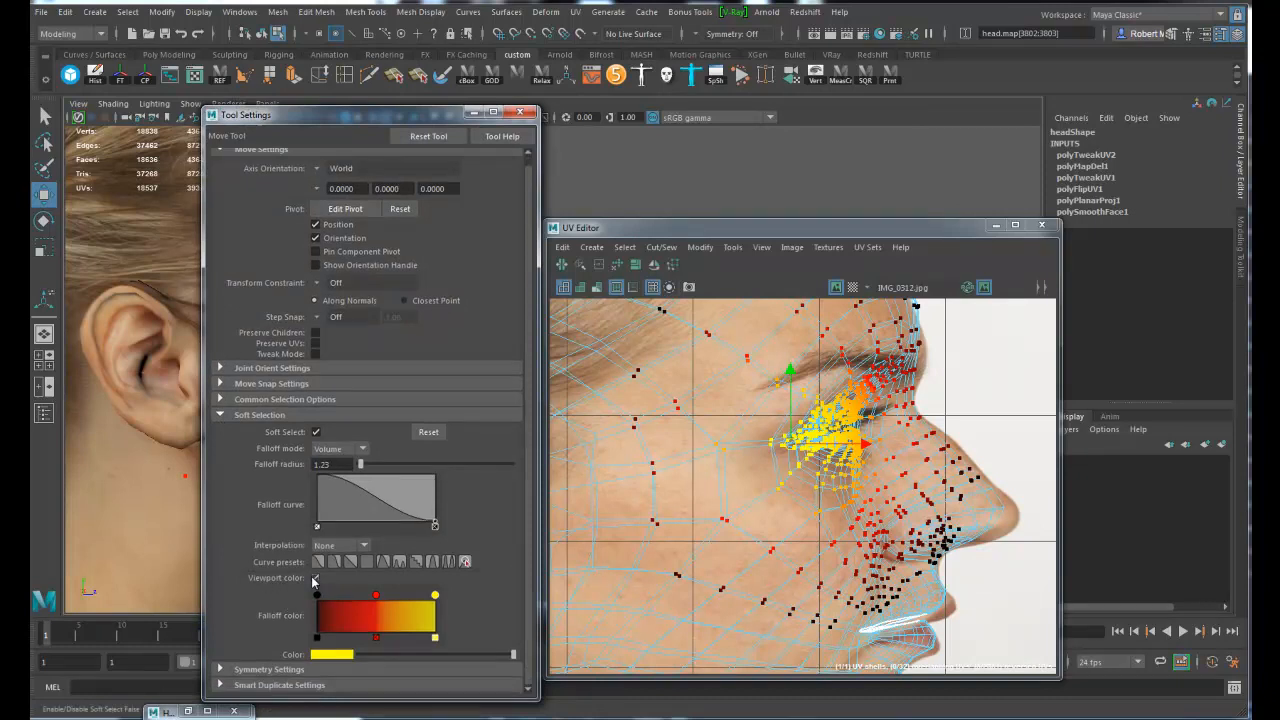
click(316, 580)
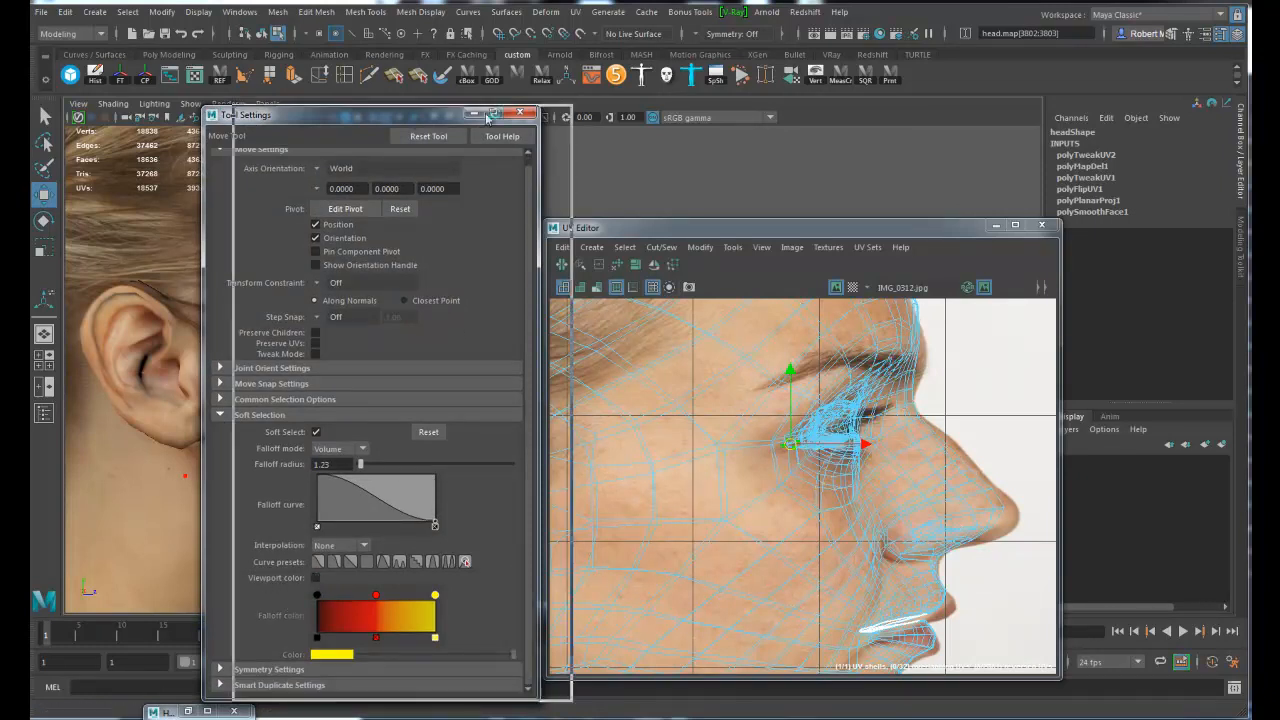
drag(414, 120, 730, 109)
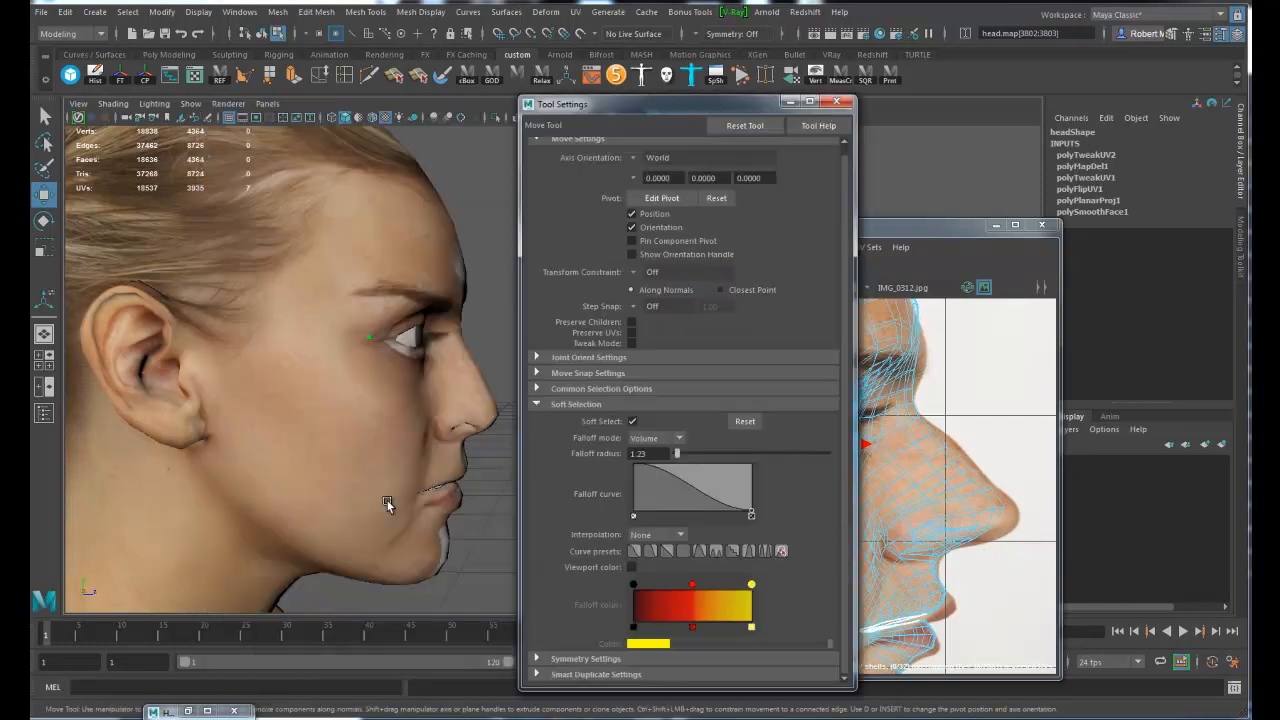
click(838, 103)
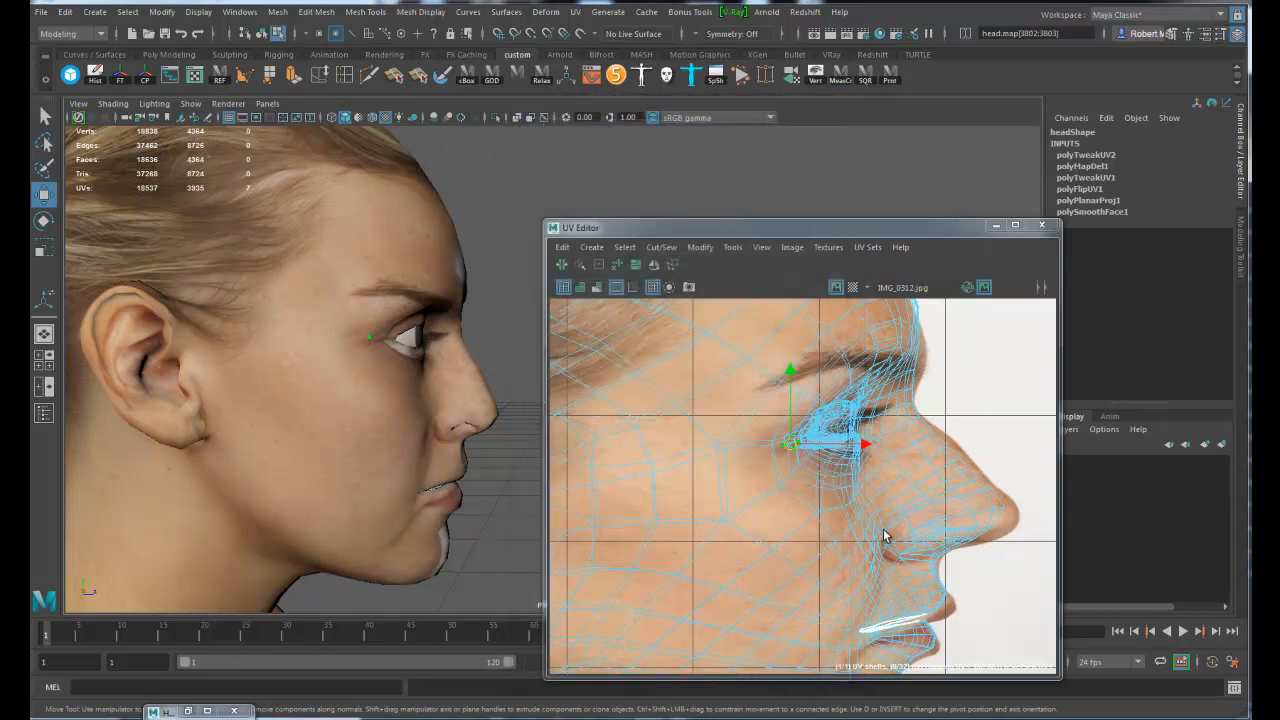
Move the UVs at the outer corner of the eye and below the inner eyebrow to match the profile photo
click(790, 447)
drag(790, 447, 837, 463)
drag(876, 378, 860, 400)
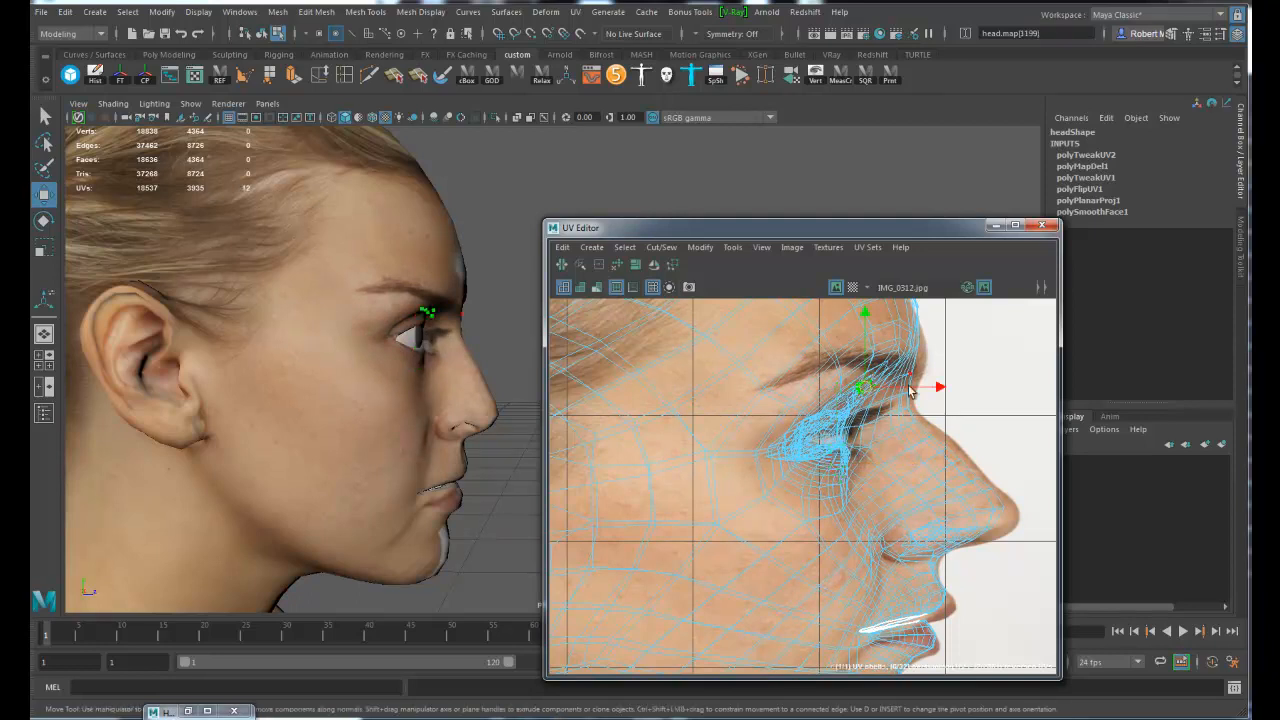
Move the profile UVs at the nose tip, upper lip and chin to line up with the edge of the face in the photo
drag(1026, 481, 1002, 513)
alt+middle_drag(1002, 513, 899, 466)
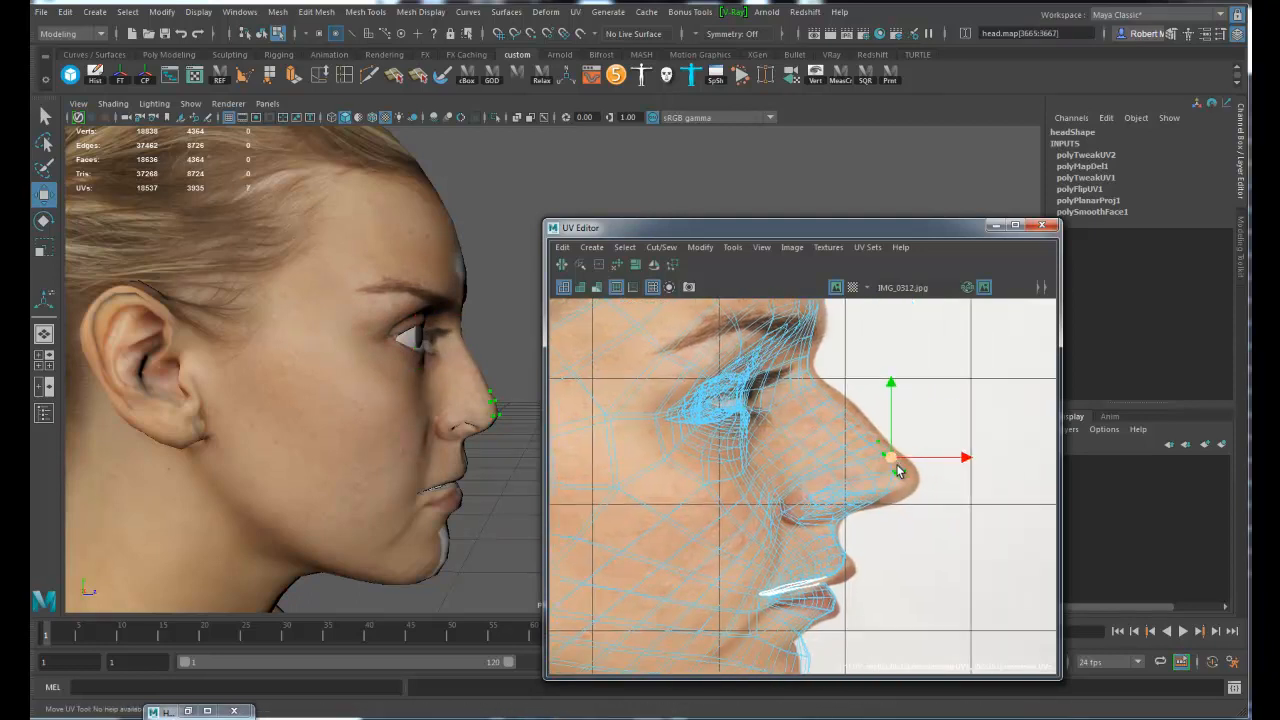
drag(899, 468, 909, 468)
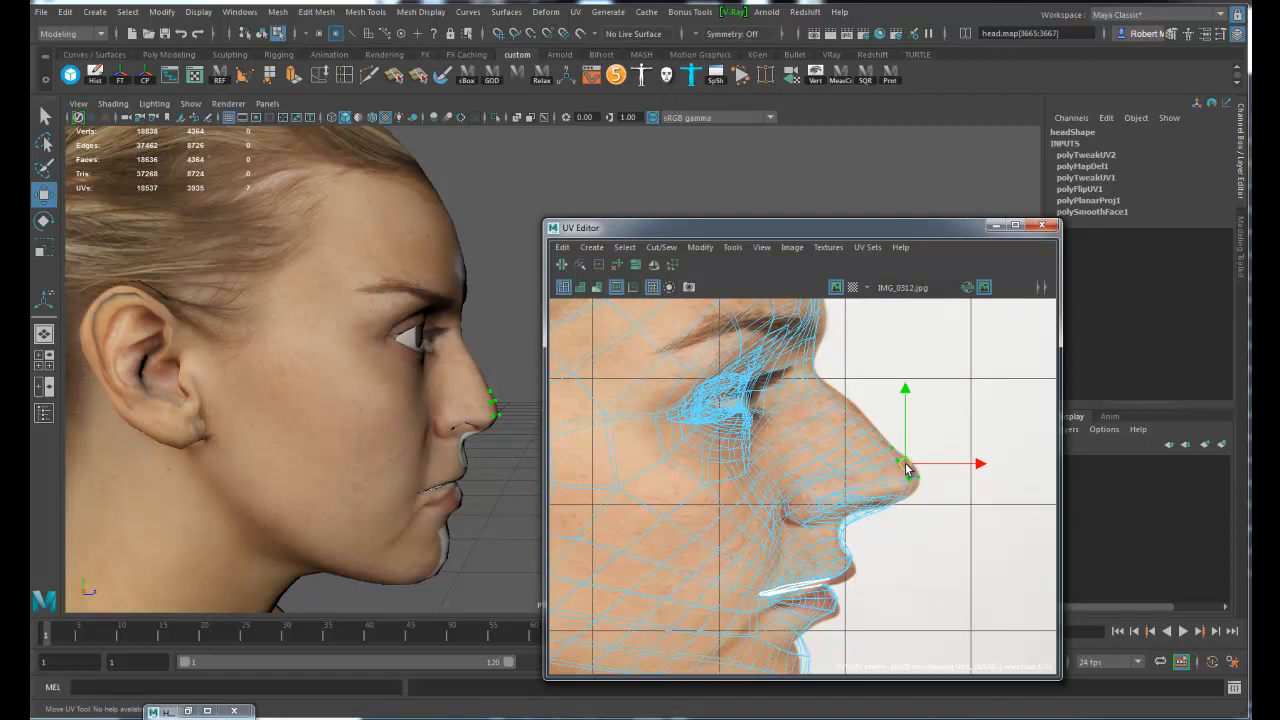
alt+middle_drag(863, 569, 808, 477)
drag(778, 481, 794, 477)
click(822, 566)
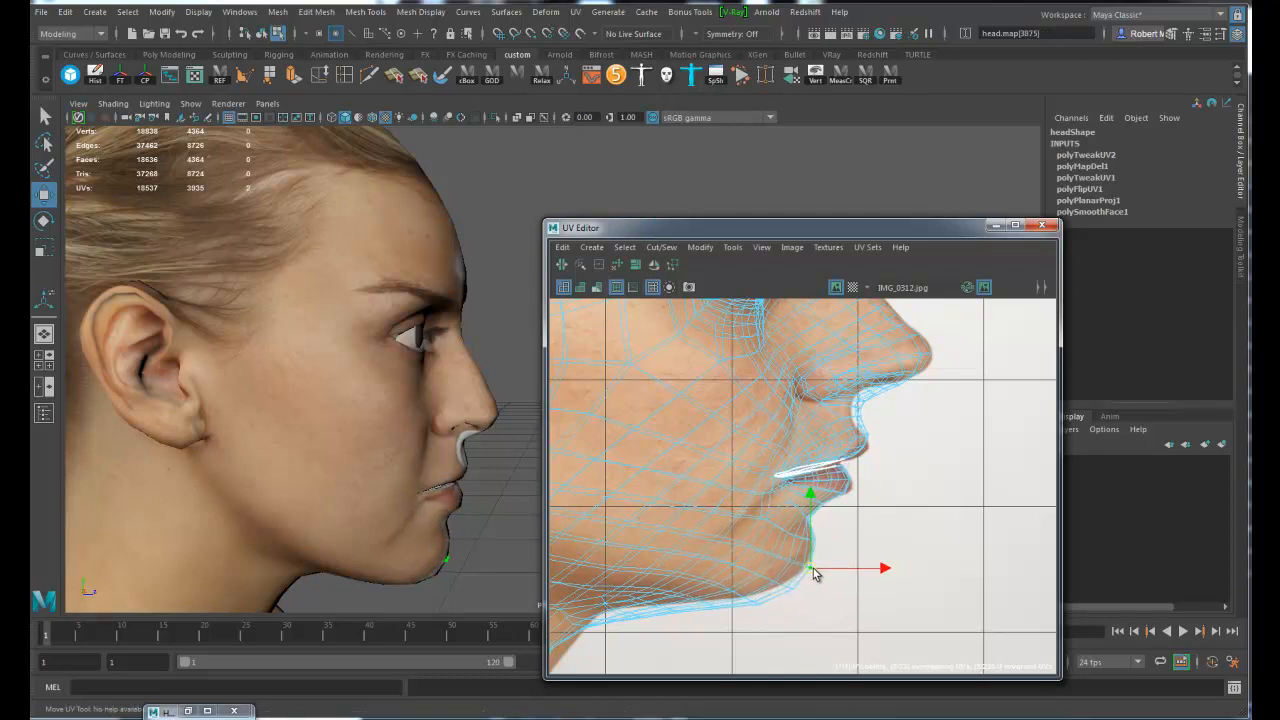
Adjust the UVs under the chin and where the jaw meets the neck to follow the photo's outline
alt+middle_drag(826, 567, 849, 517)
alt+drag(386, 521, 388, 502)
alt+middle_drag(691, 549, 789, 479)
drag(782, 481, 753, 485)
alt+middle_drag(645, 554, 695, 514)
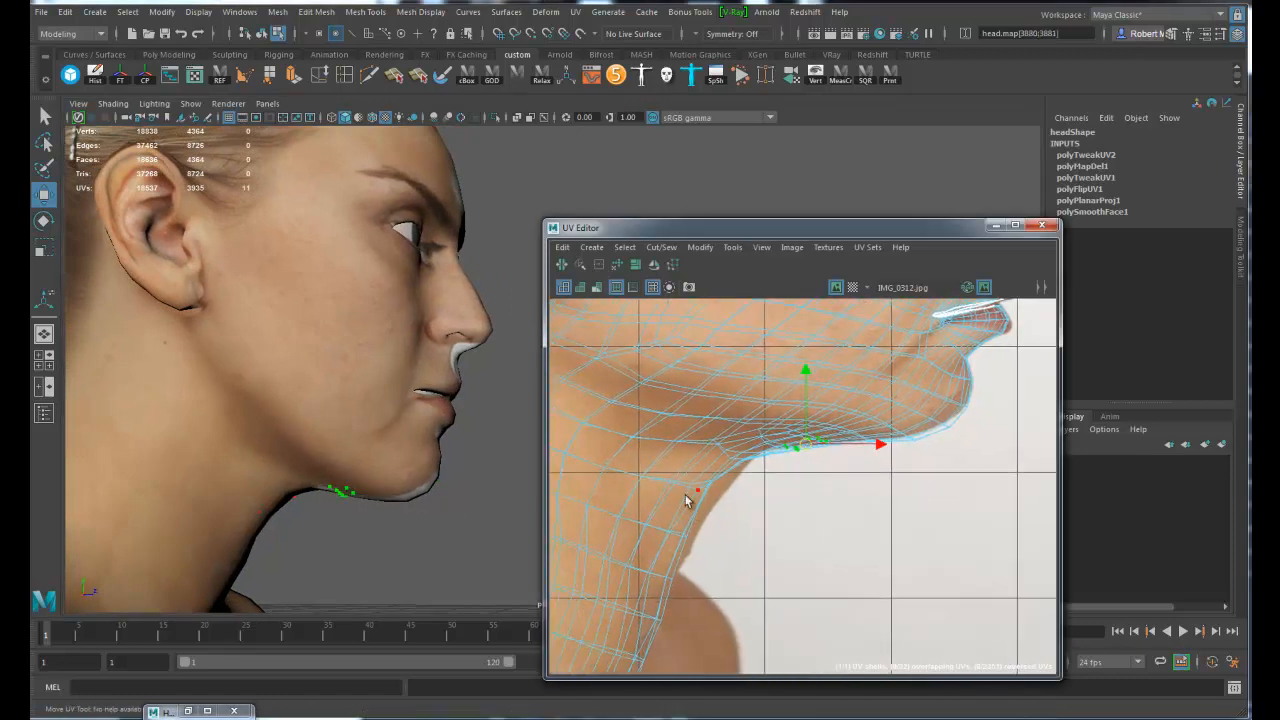
double_click(686, 484)
drag(690, 503, 714, 490)
Move the UVs above and behind the ear to match the outline of the ear in the photo
alt+drag(320, 470, 430, 476)
alt+right_drag(770, 540, 694, 537)
alt+middle_drag(379, 352, 364, 502)
alt+drag(364, 502, 306, 356)
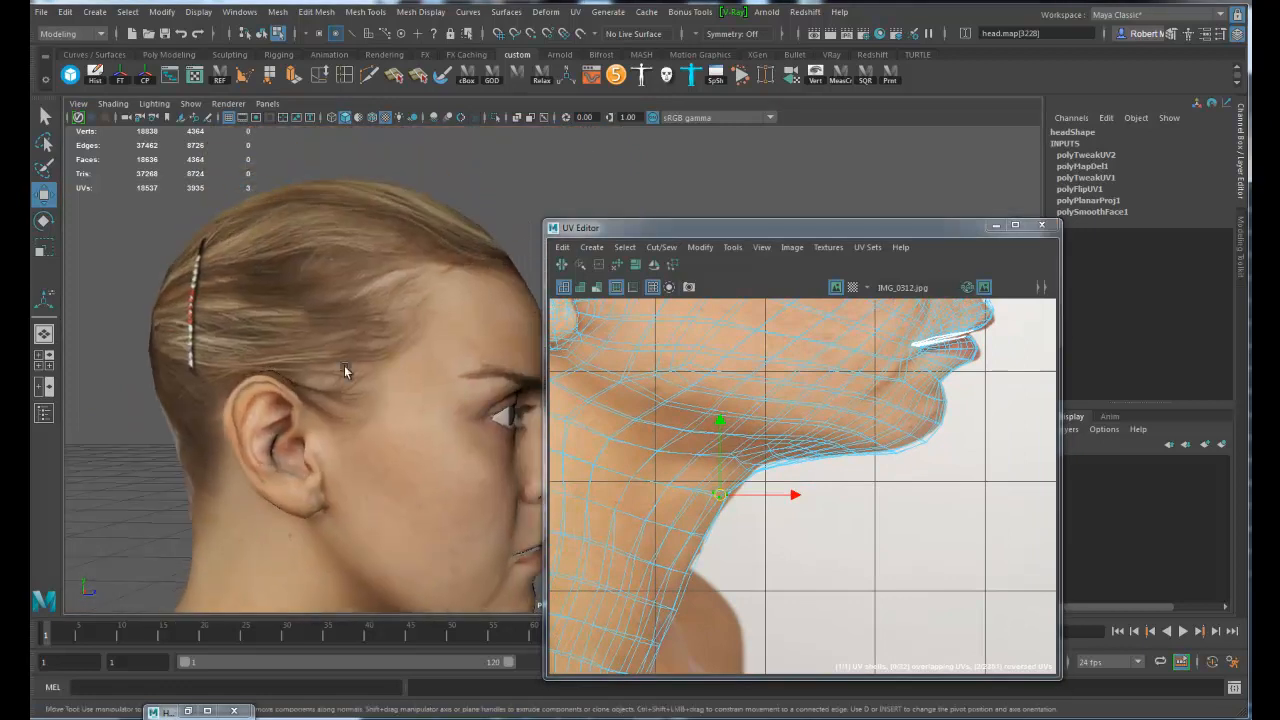
alt+middle_drag(722, 404, 857, 566)
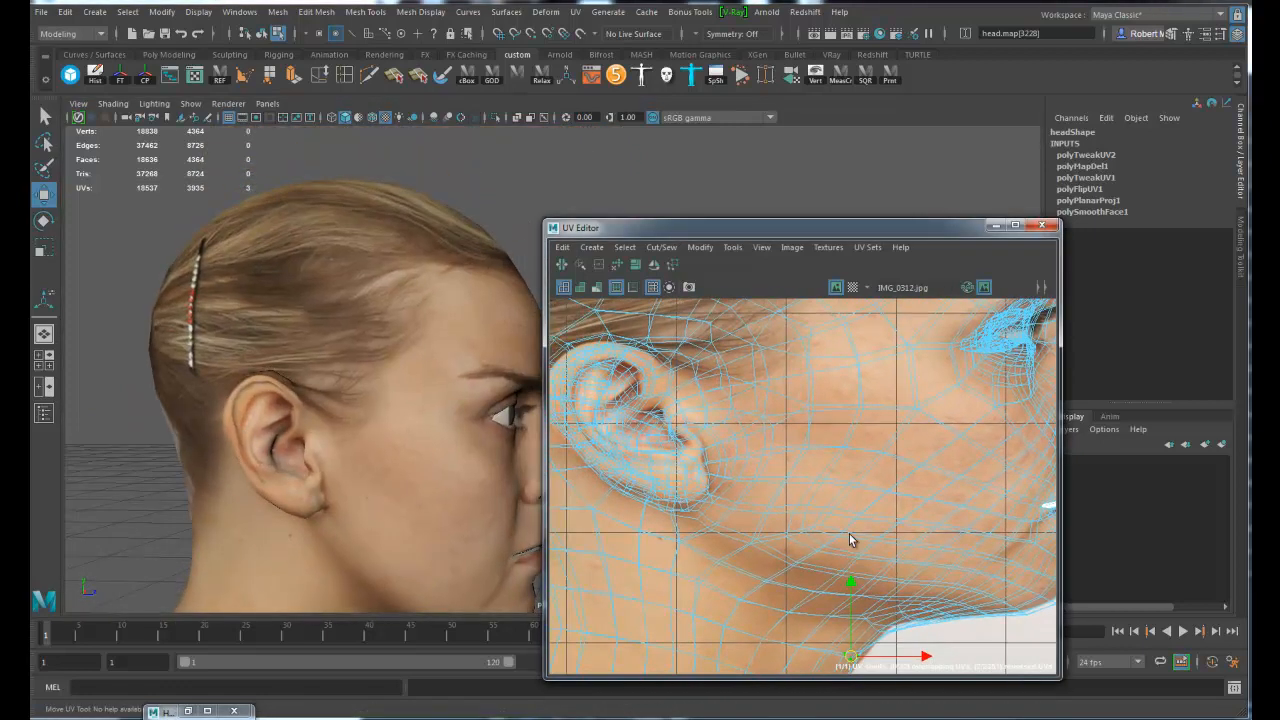
alt+right_drag(851, 551, 823, 509)
click(633, 361)
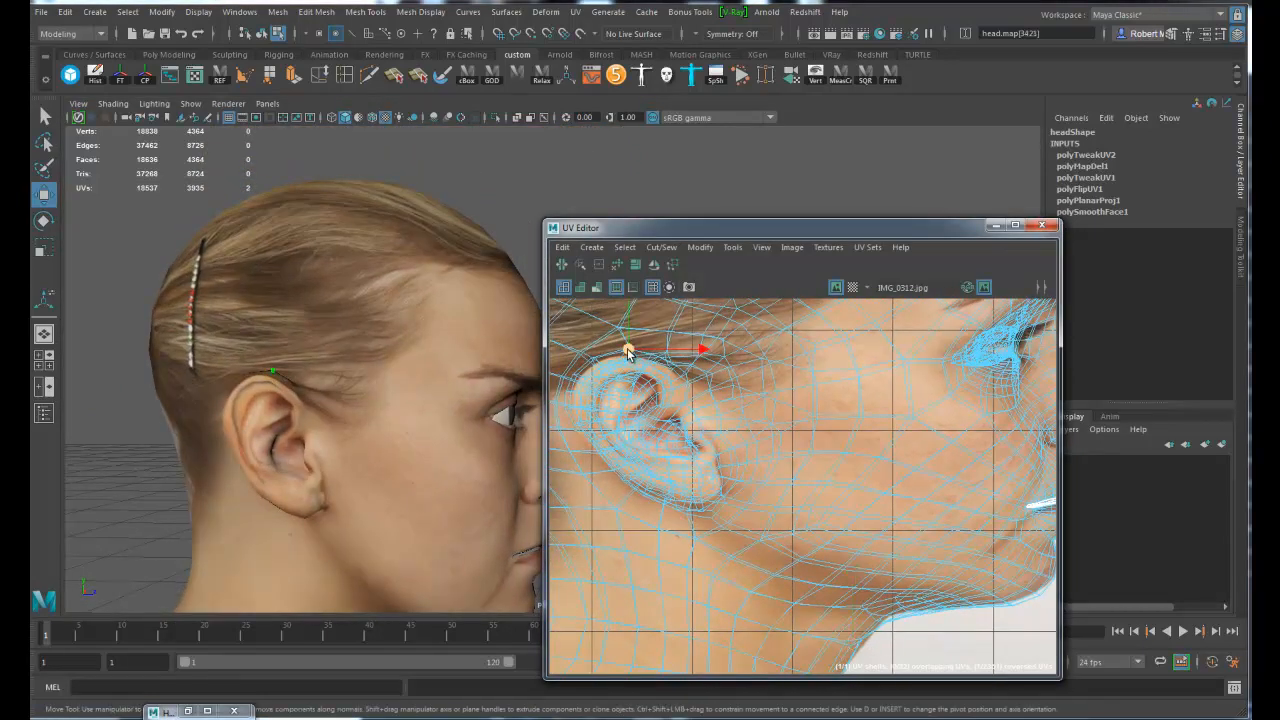
mouse_move(631, 357)
mouse_down()
mouse_move(616, 362)
mouse_move(630, 357)
mouse_up()
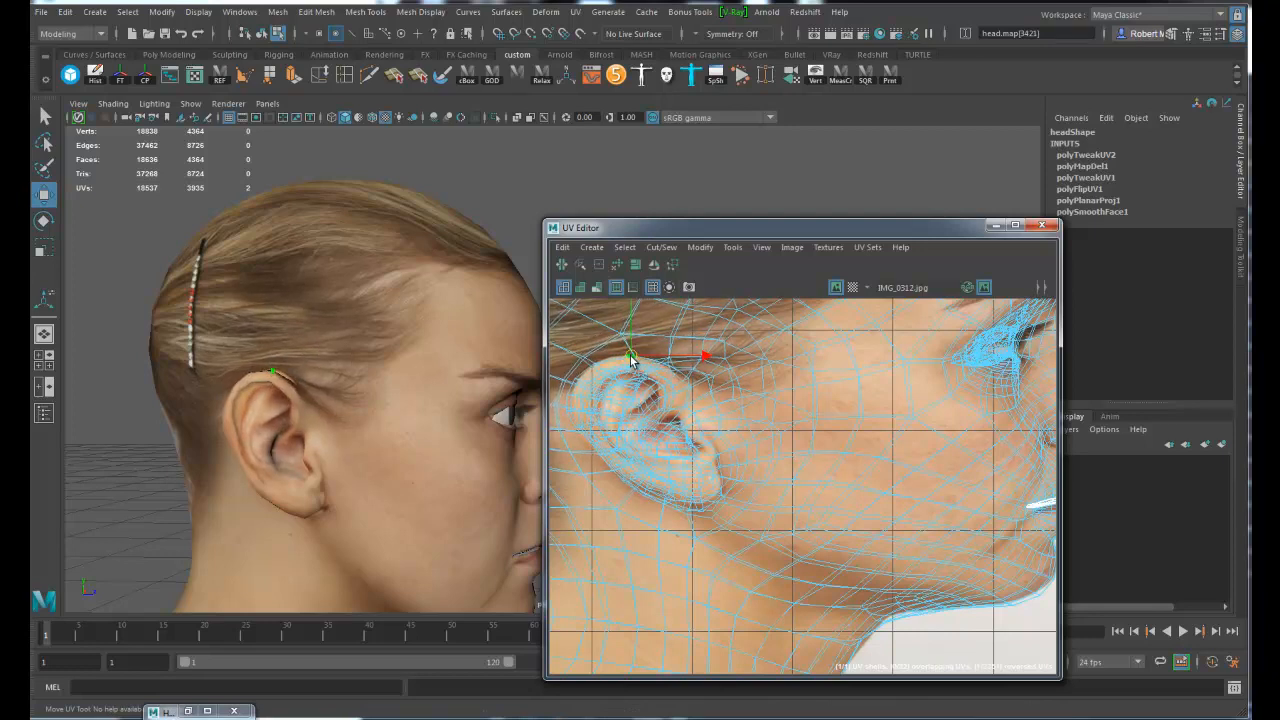
click(569, 399)
drag(569, 399, 576, 393)
Check the projected side view, return the head to object mode and delete its construction history
scroll(814, 480, down, 5)
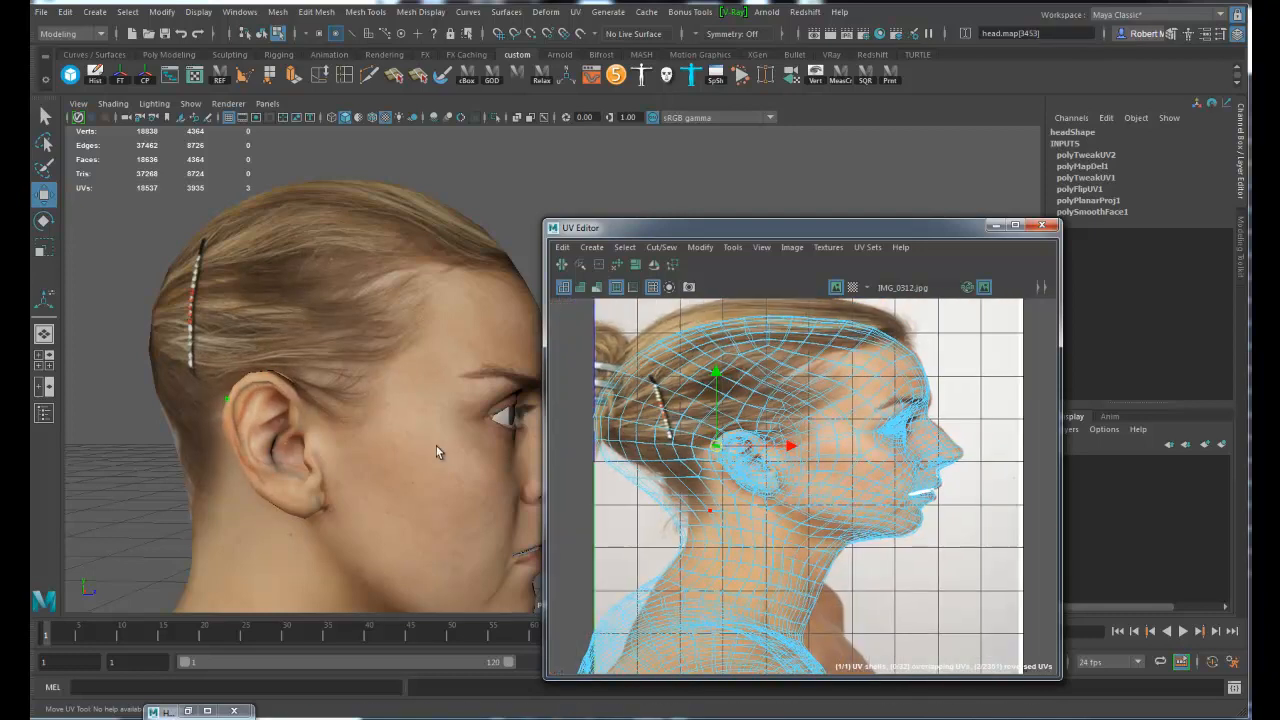
alt+drag(545, 487, 489, 390)
alt+right_drag(489, 390, 475, 401)
alt+drag(475, 401, 436, 436)
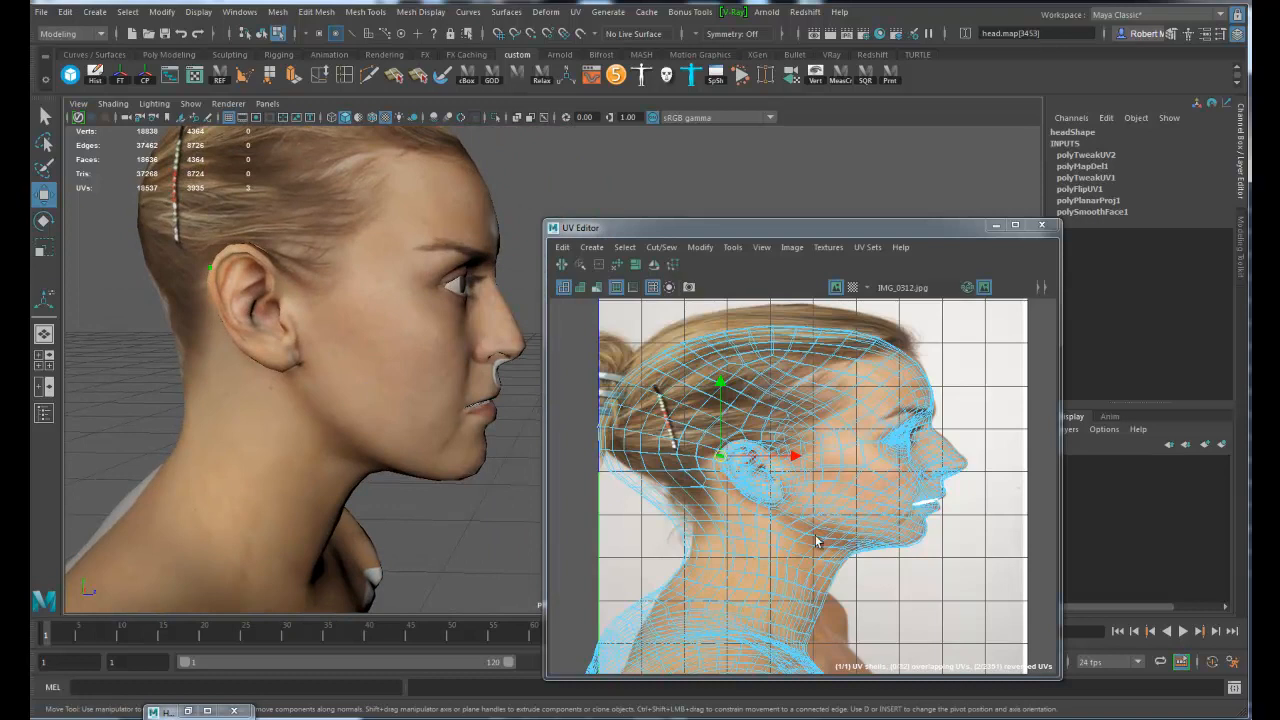
scroll(850, 512, down, 3)
right_drag(298, 342, 415, 296)
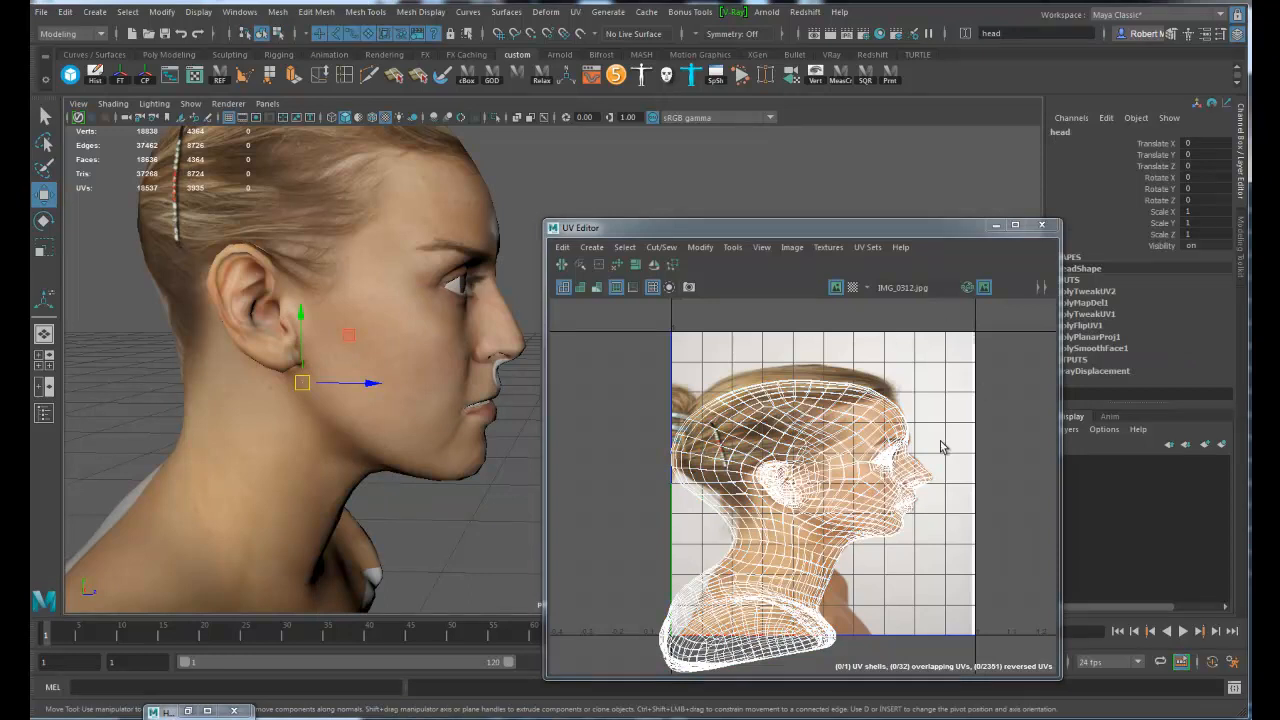
key(alt+shift+d)
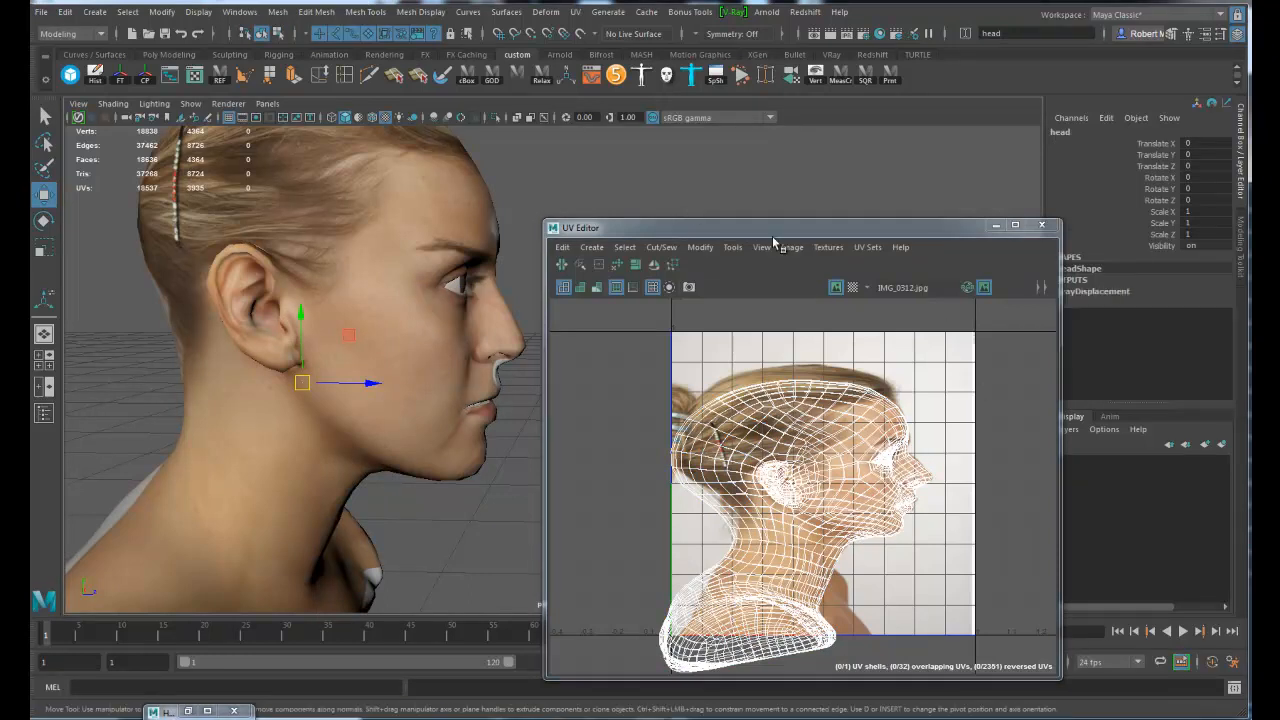
Open the Warp Image options for the head and reset them to their defaults
drag(809, 232, 801, 144)
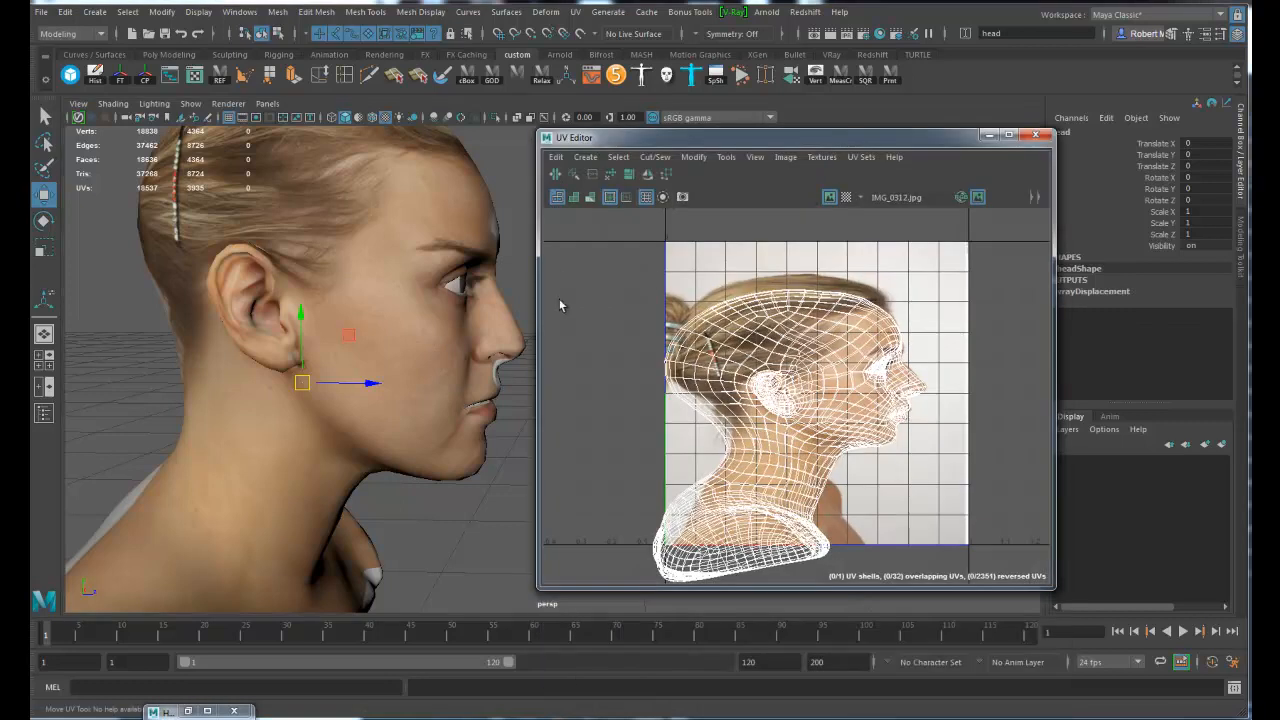
click(694, 157)
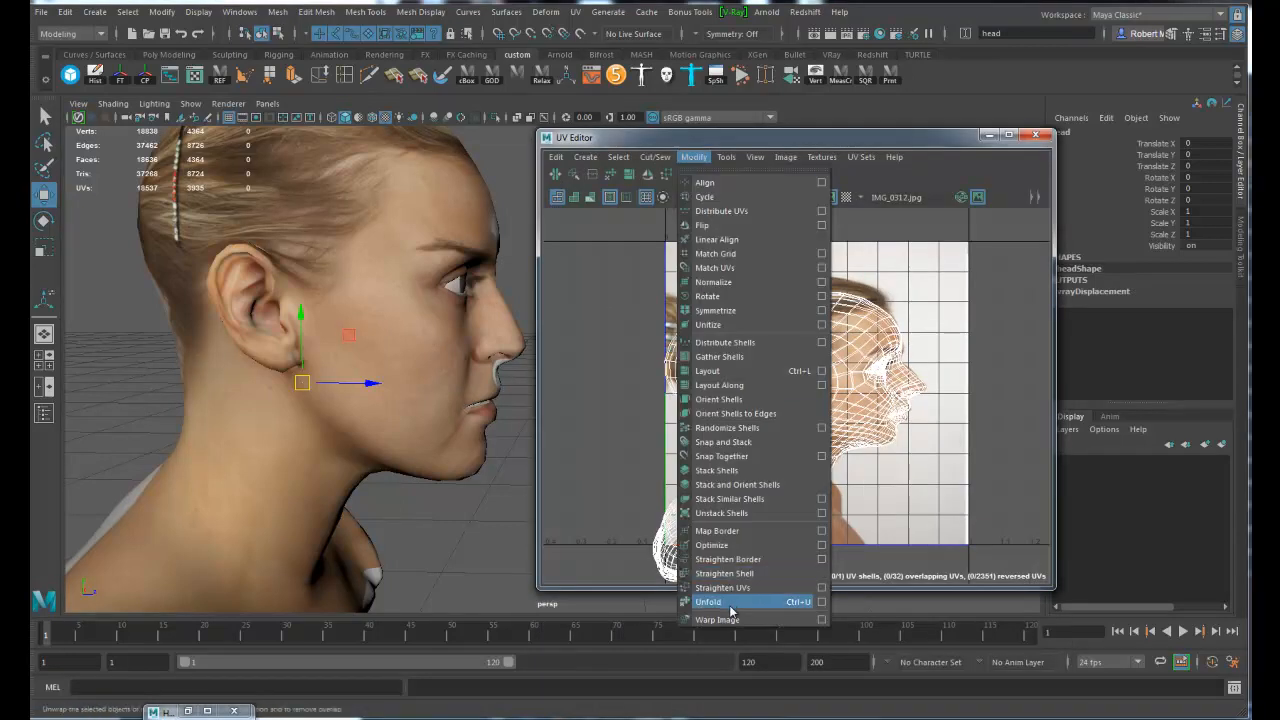
click(822, 620)
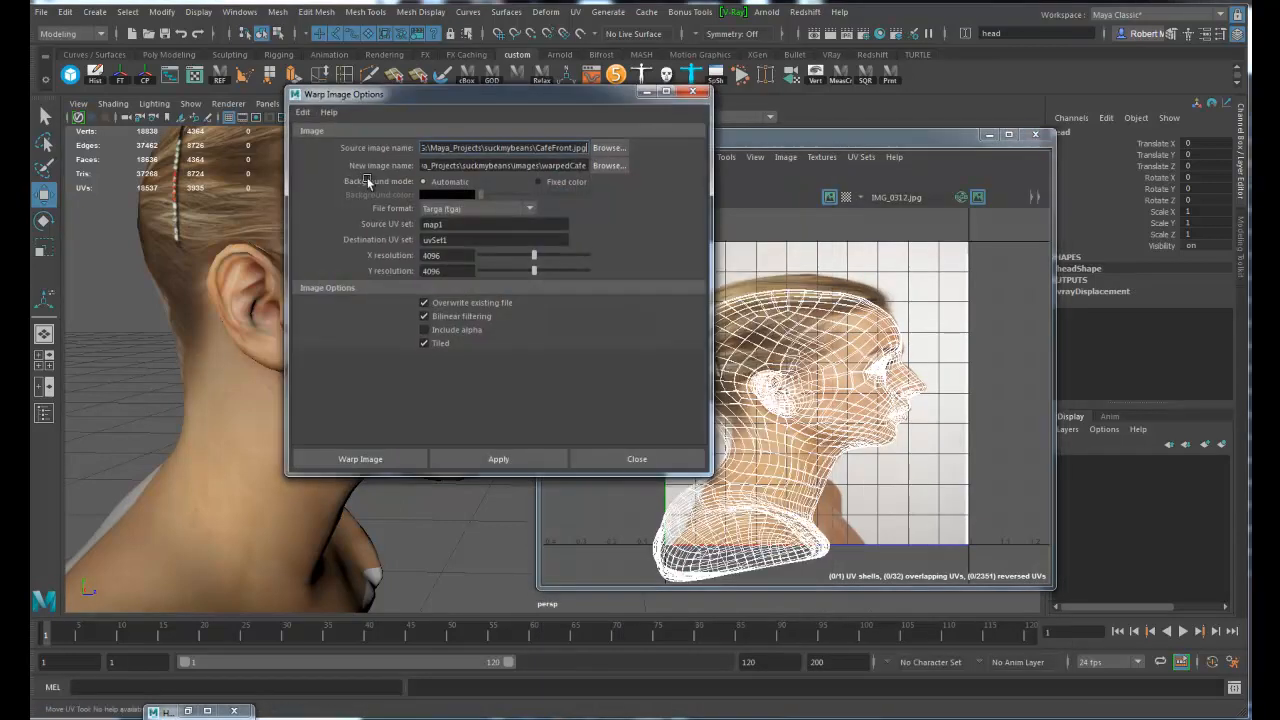
click(302, 114)
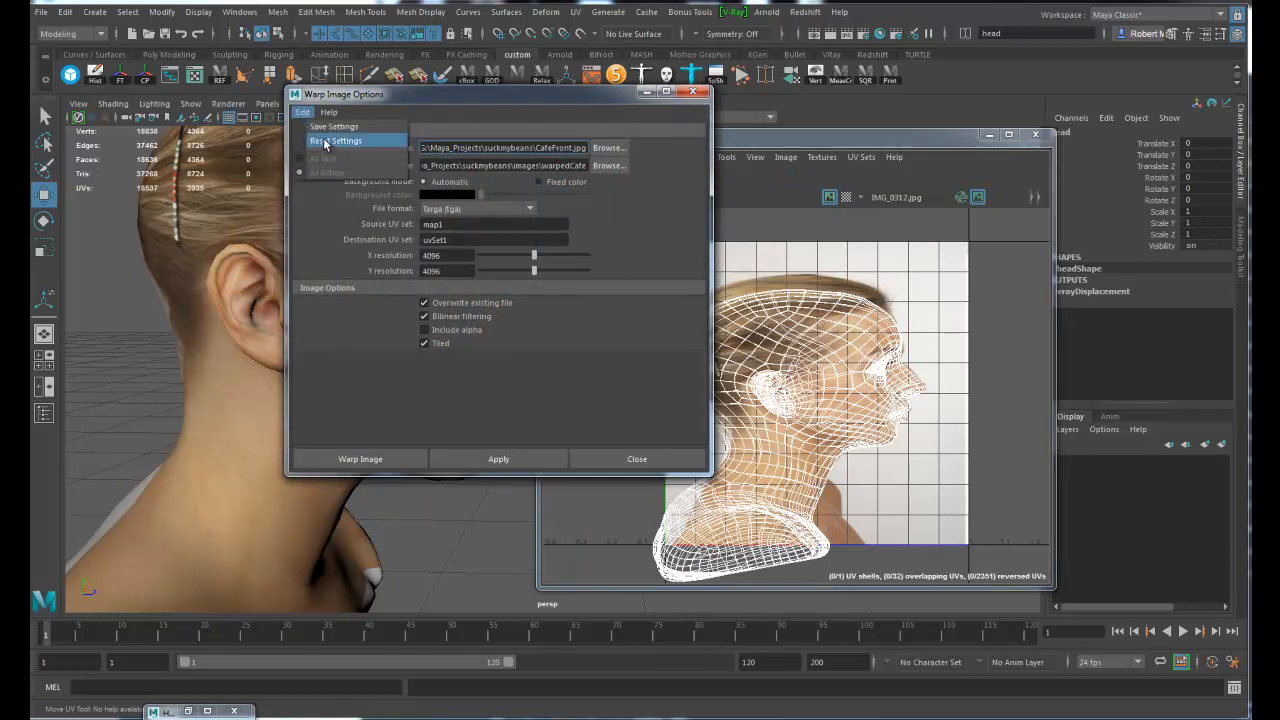
click(335, 138)
double_click(426, 256)
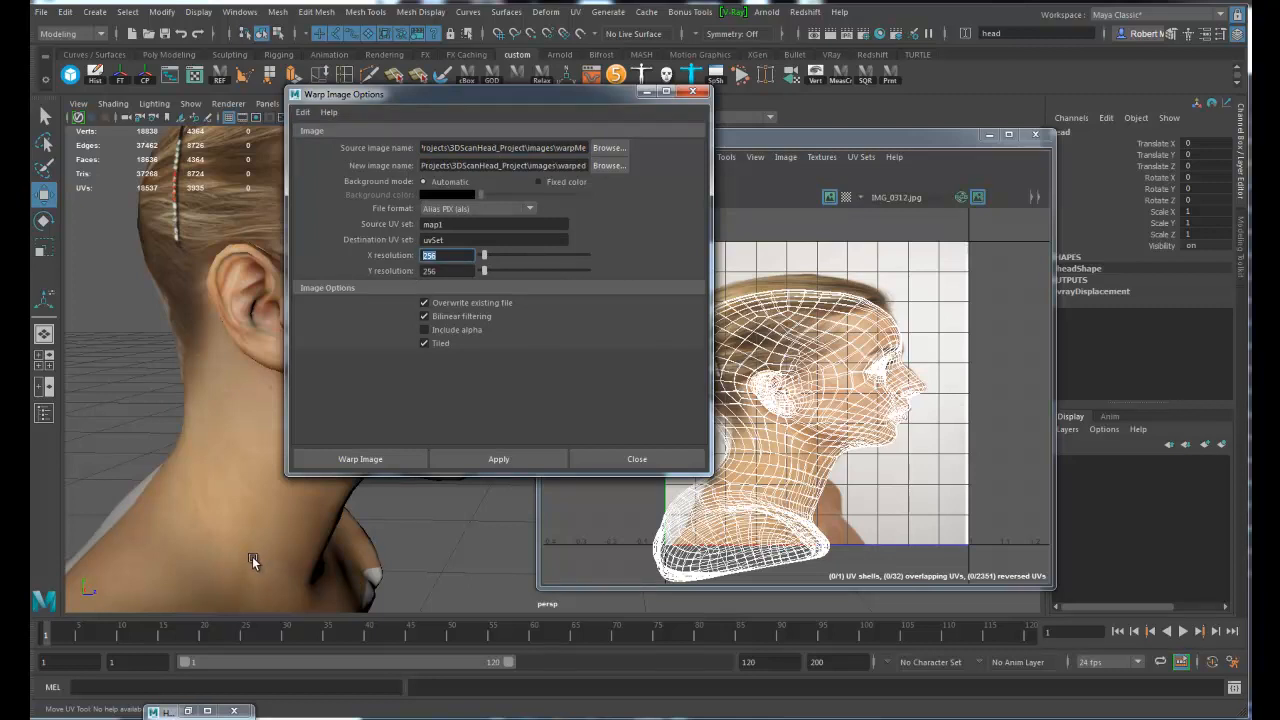
Open the attributes of the IMG_0312_1 texture in the Hypershade to check its image file name
click(880, 35)
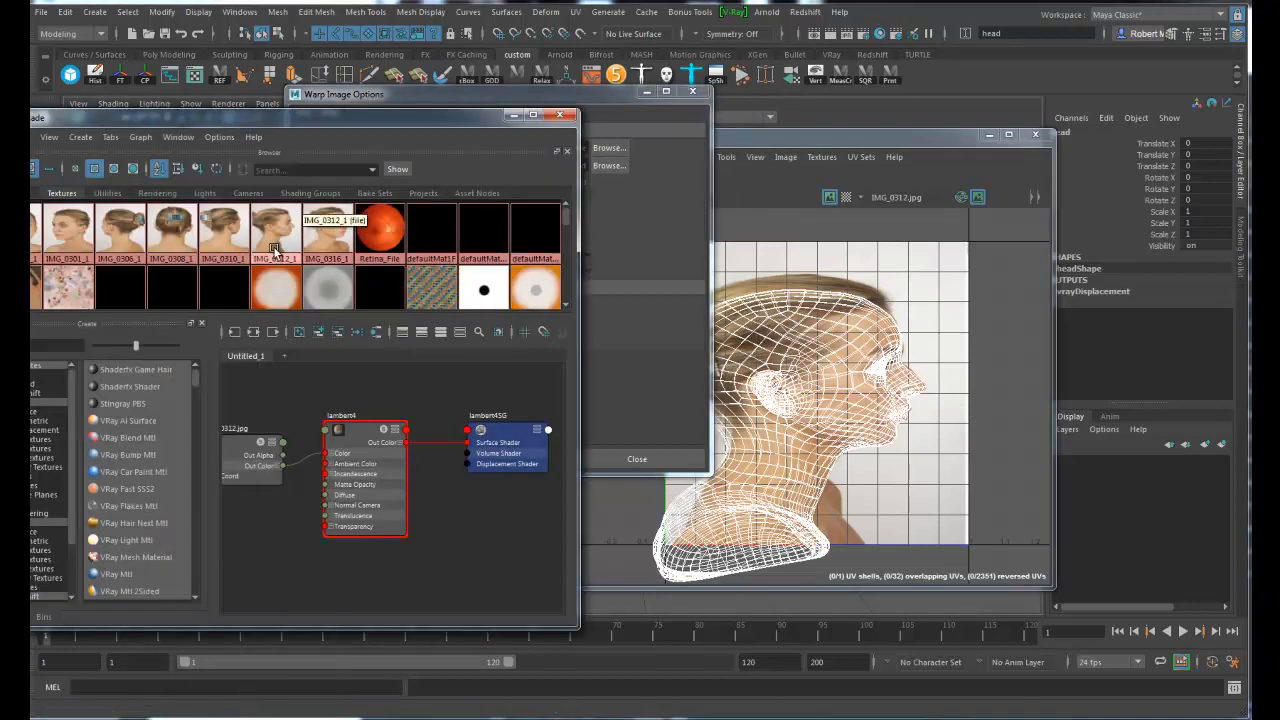
click(284, 258)
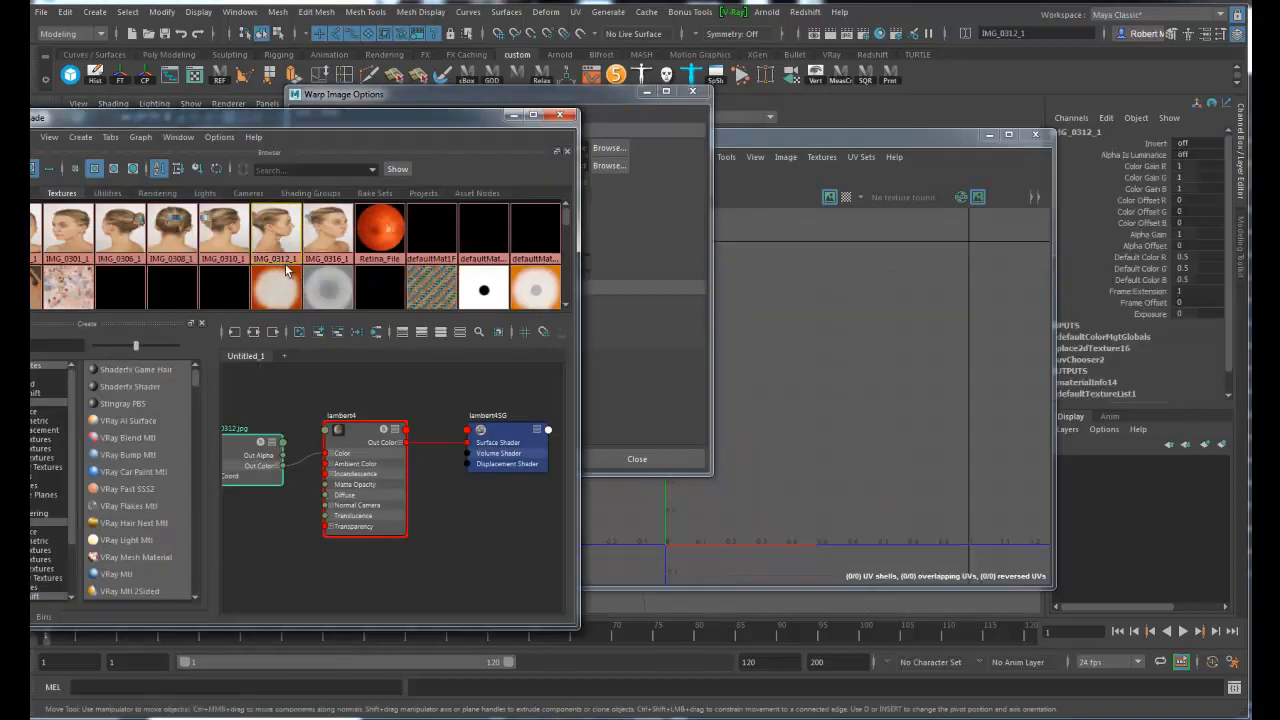
double_click(272, 234)
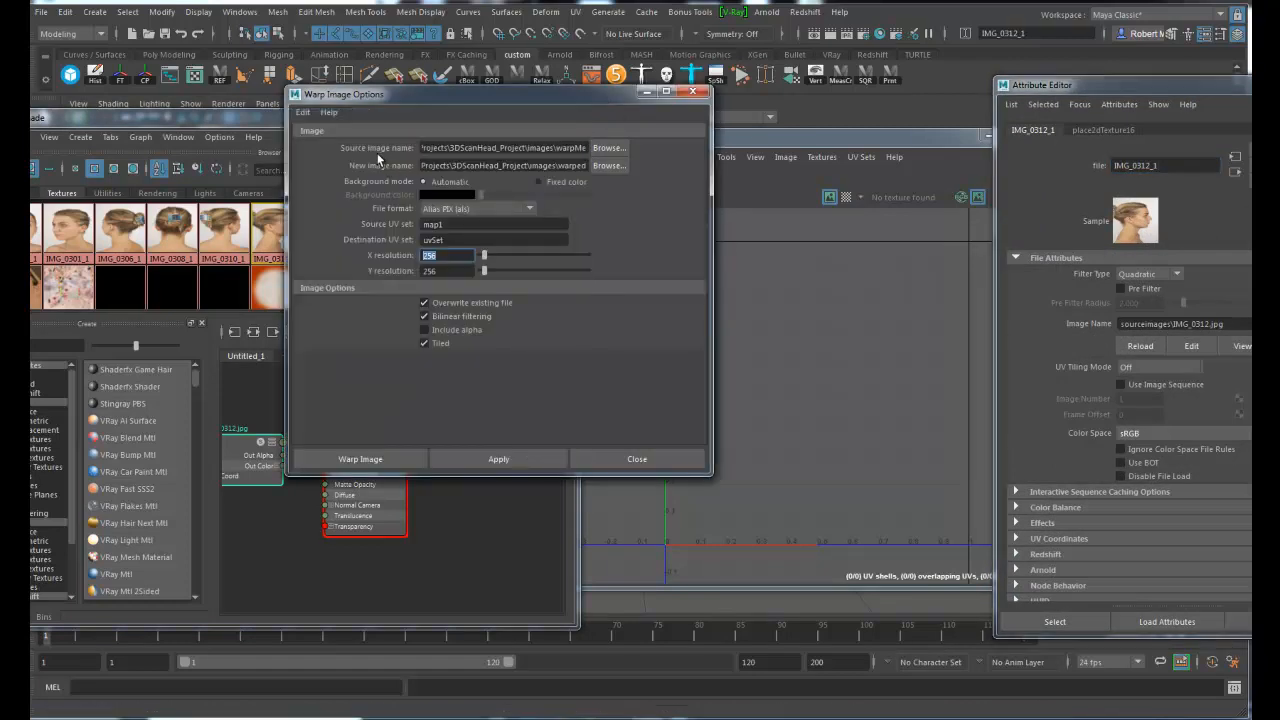
Set the source image for the warp to IMG_0312.jpg from the project's sourceimages folder
click(612, 149)
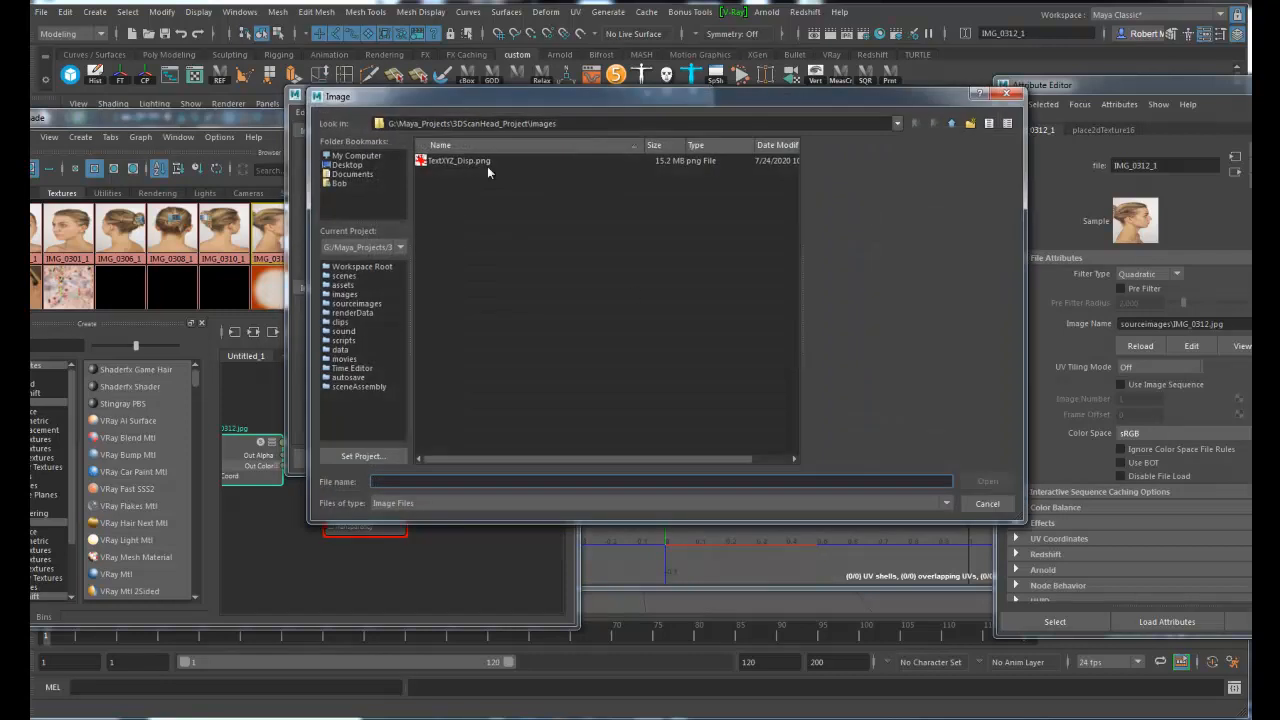
click(946, 124)
double_click(450, 298)
click(450, 298)
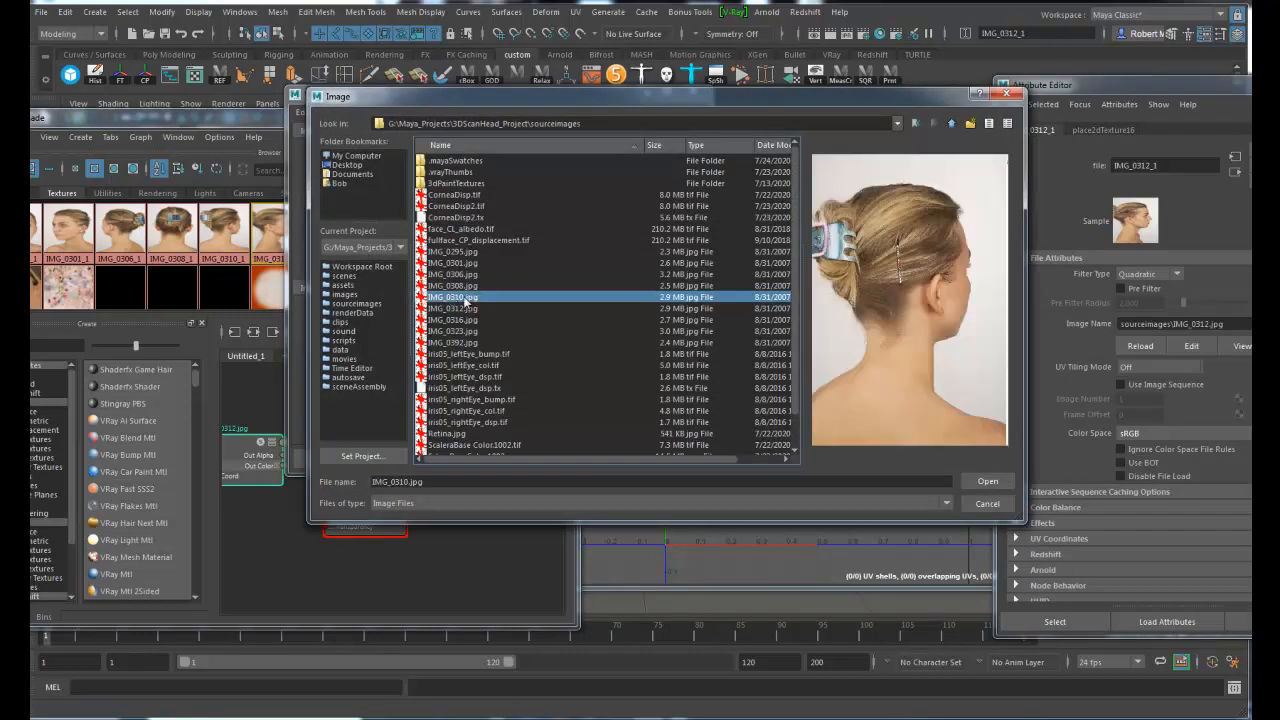
click(455, 309)
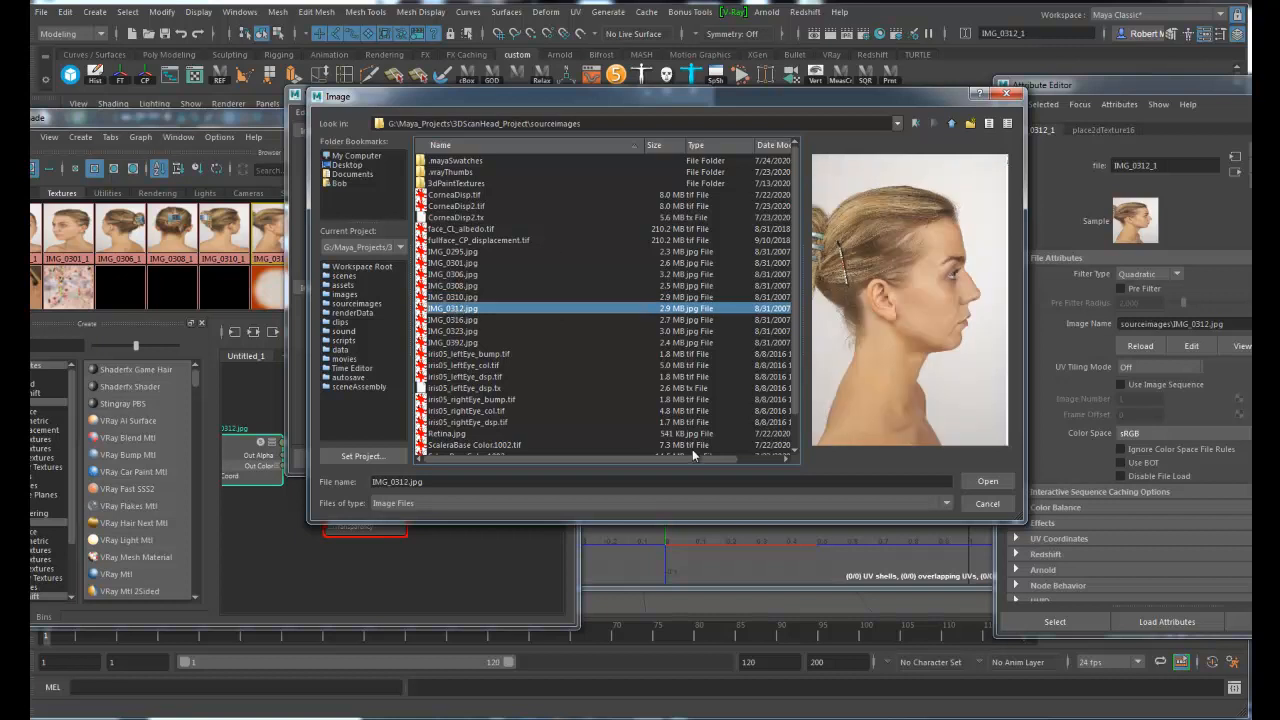
click(986, 481)
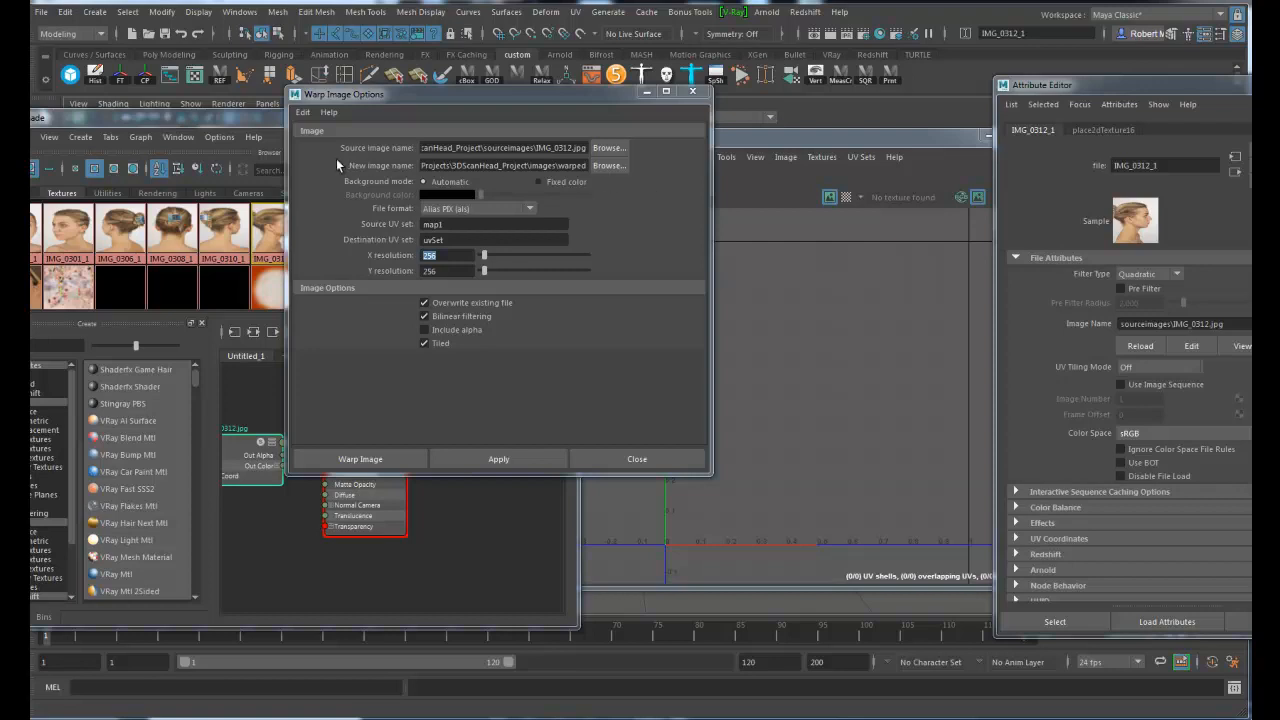
Name the new warped image Warp_Side.png in the project's images folder and set the warp's file format to PNG
click(608, 166)
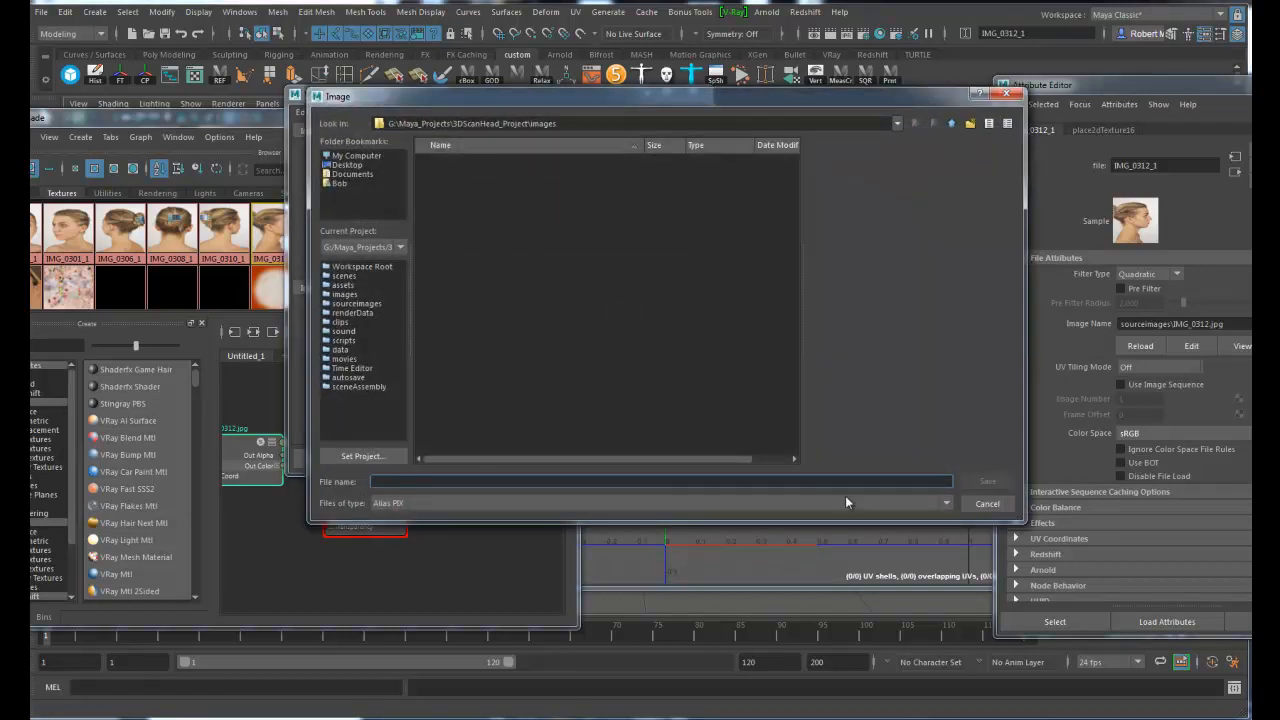
click(429, 505)
scroll(416, 570, down, 2)
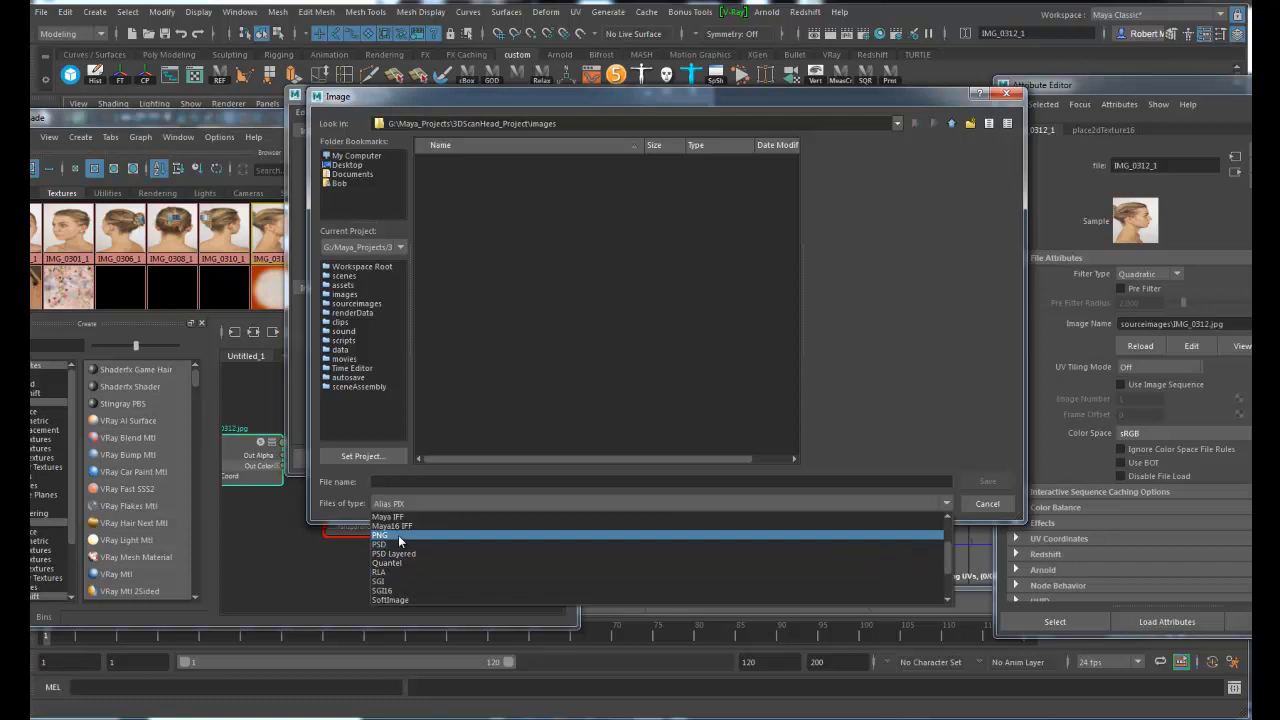
click(402, 536)
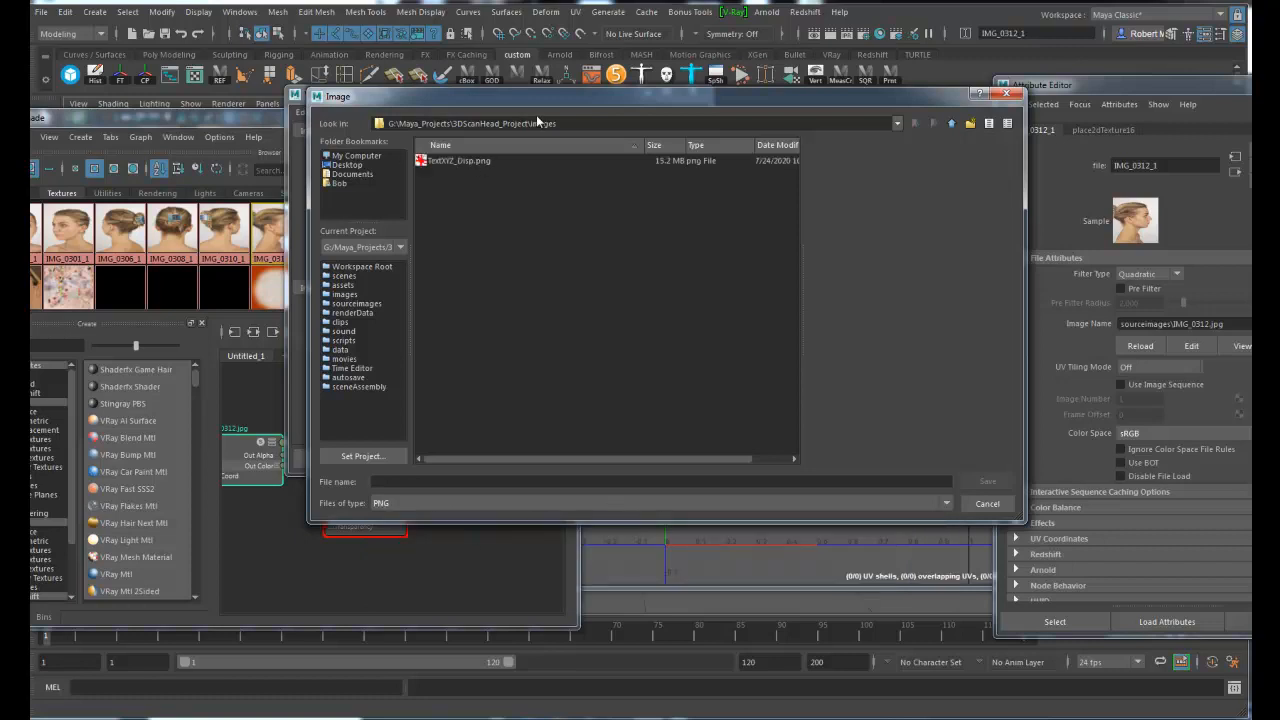
click(420, 482)
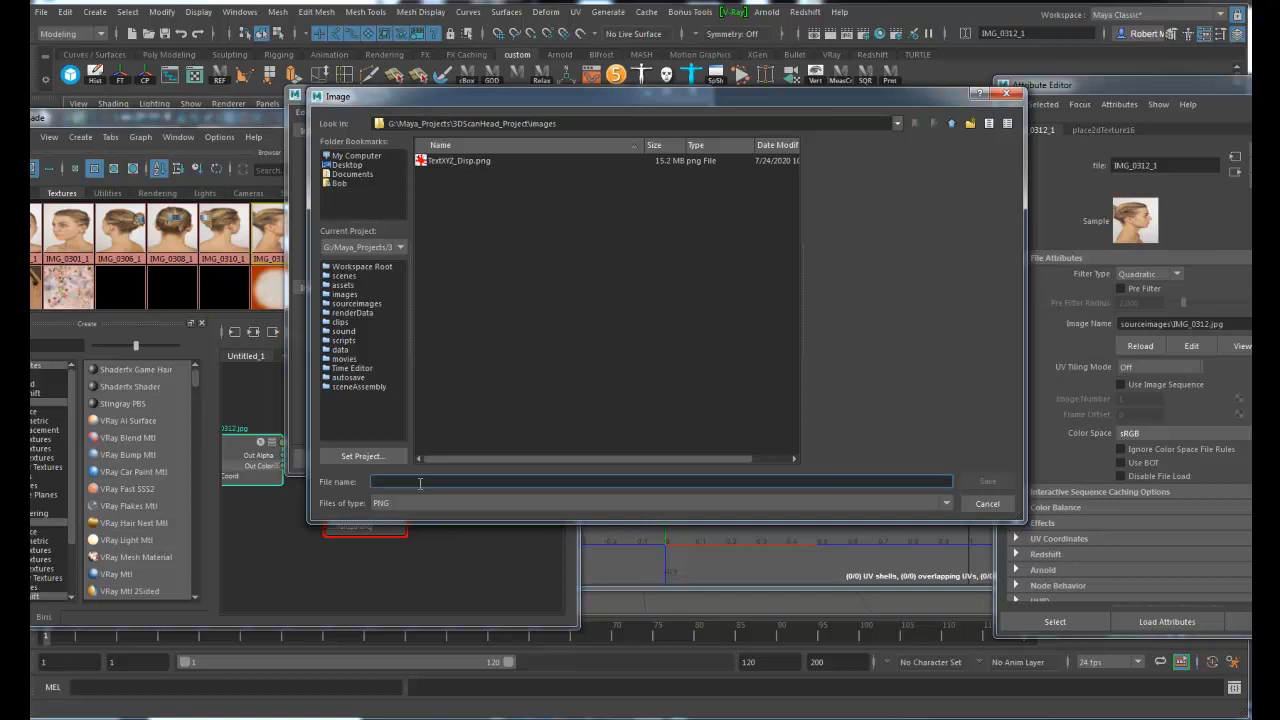
text(UVSet01_Side)
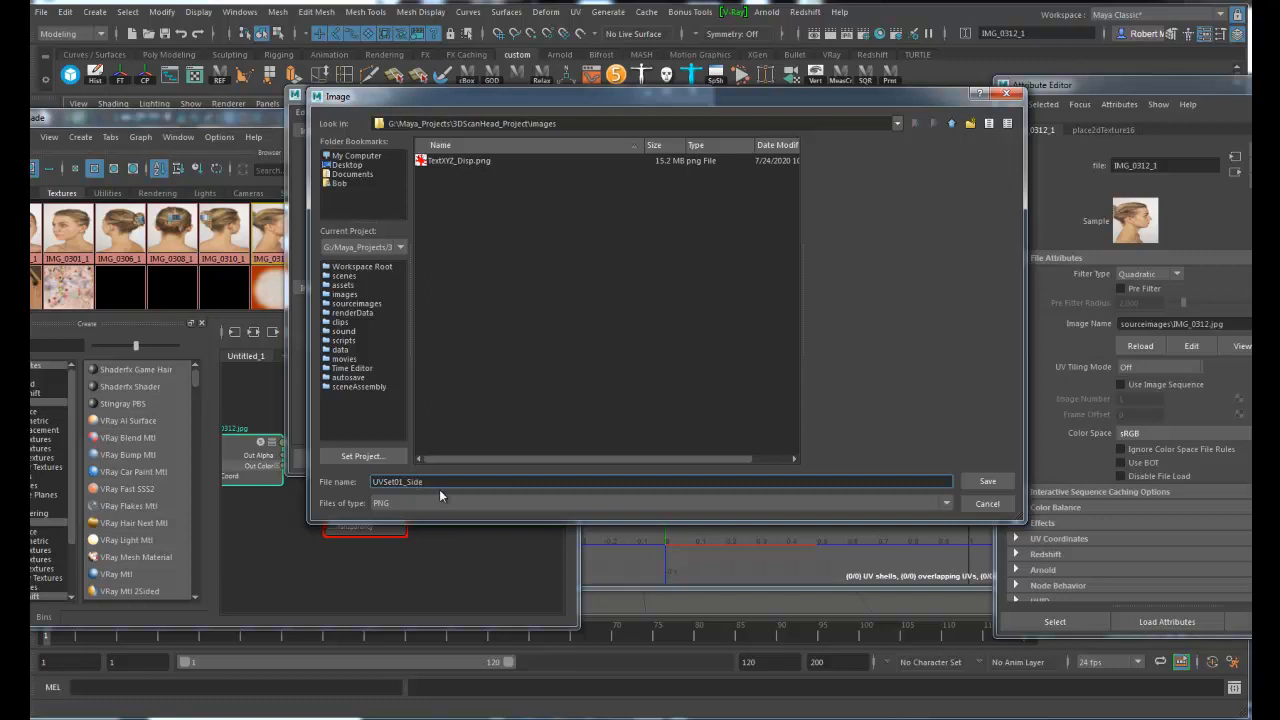
drag(404, 481, 289, 484)
key(BackSpace)
click(987, 482)
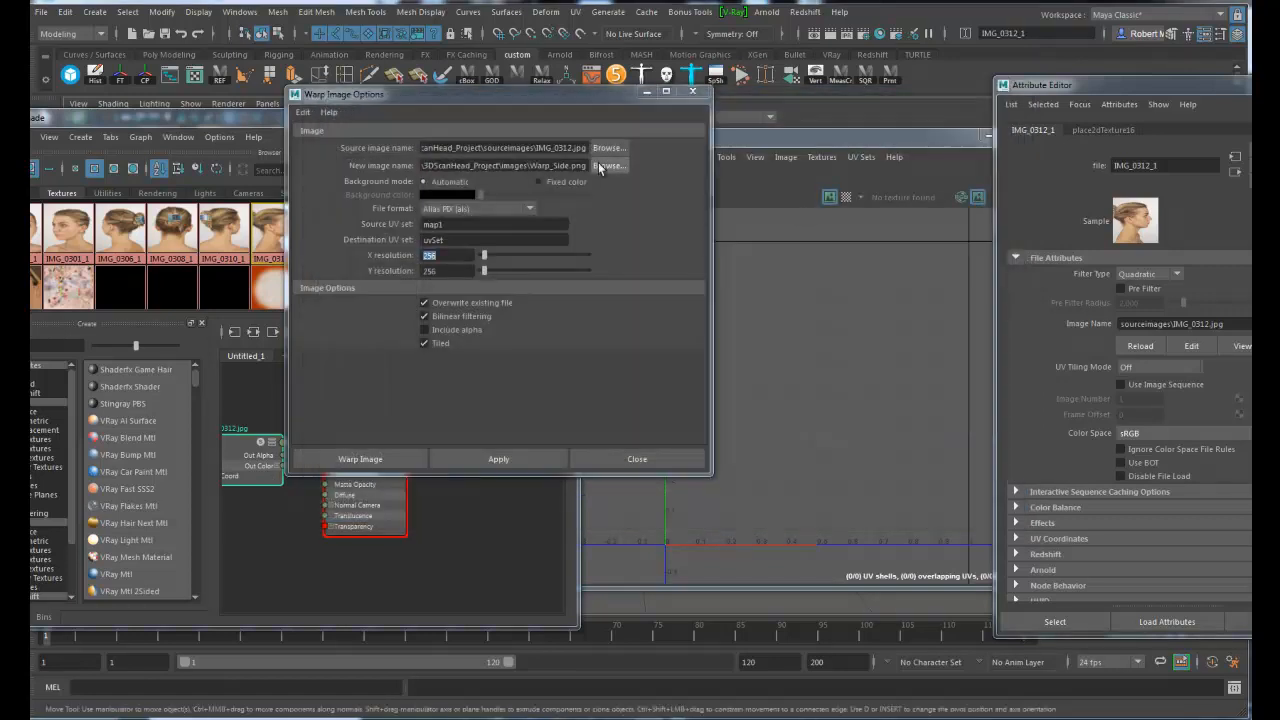
click(510, 209)
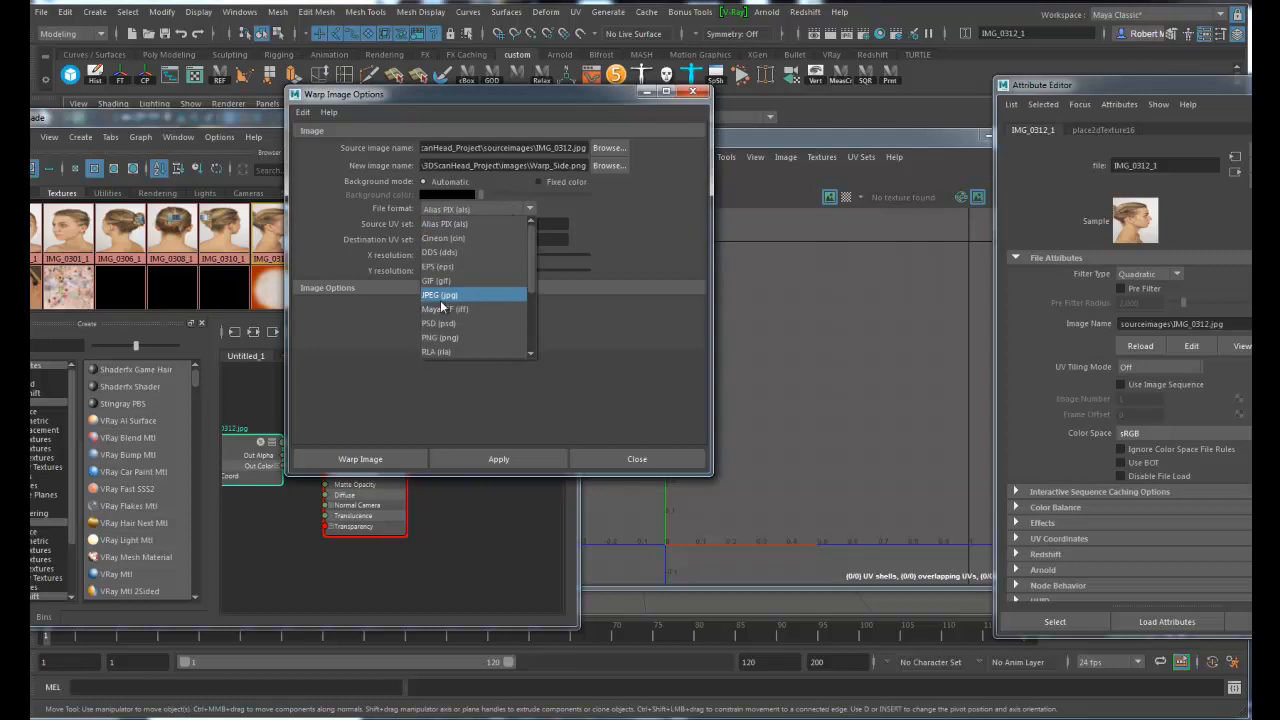
click(443, 340)
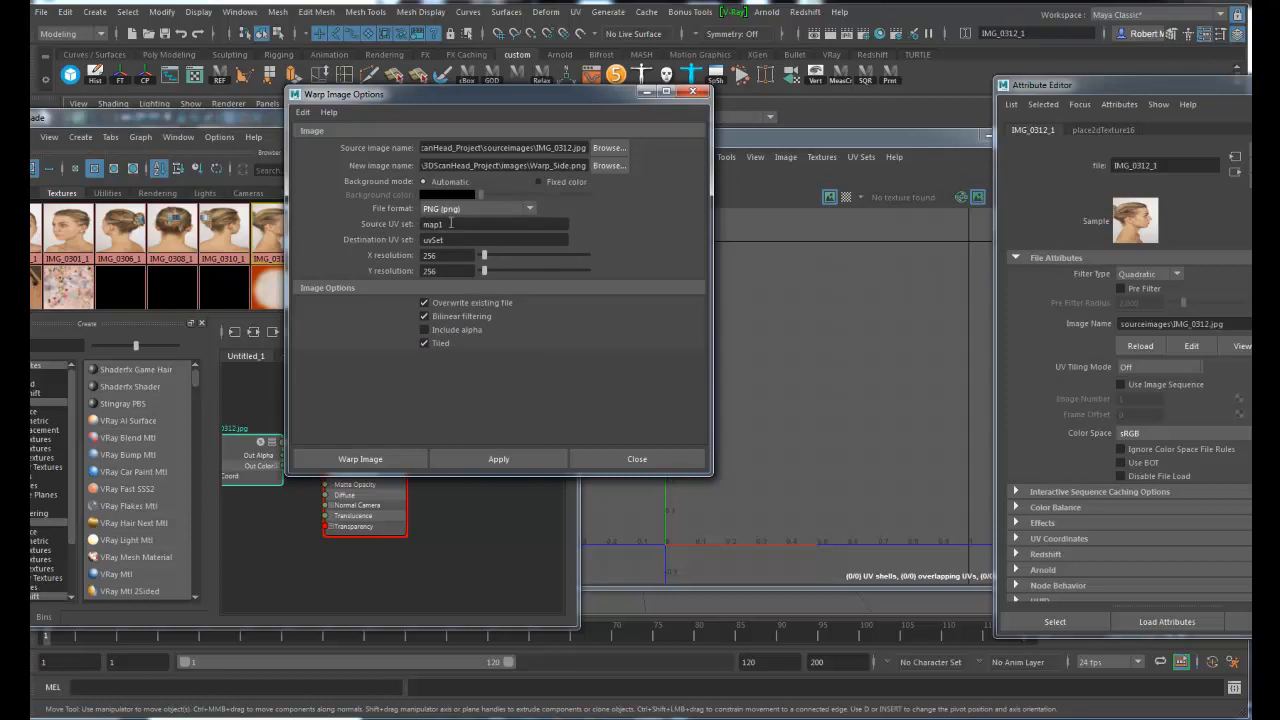
Set the warp's destination UV set to map1
drag(446, 224, 367, 222)
key(ctrl+c)
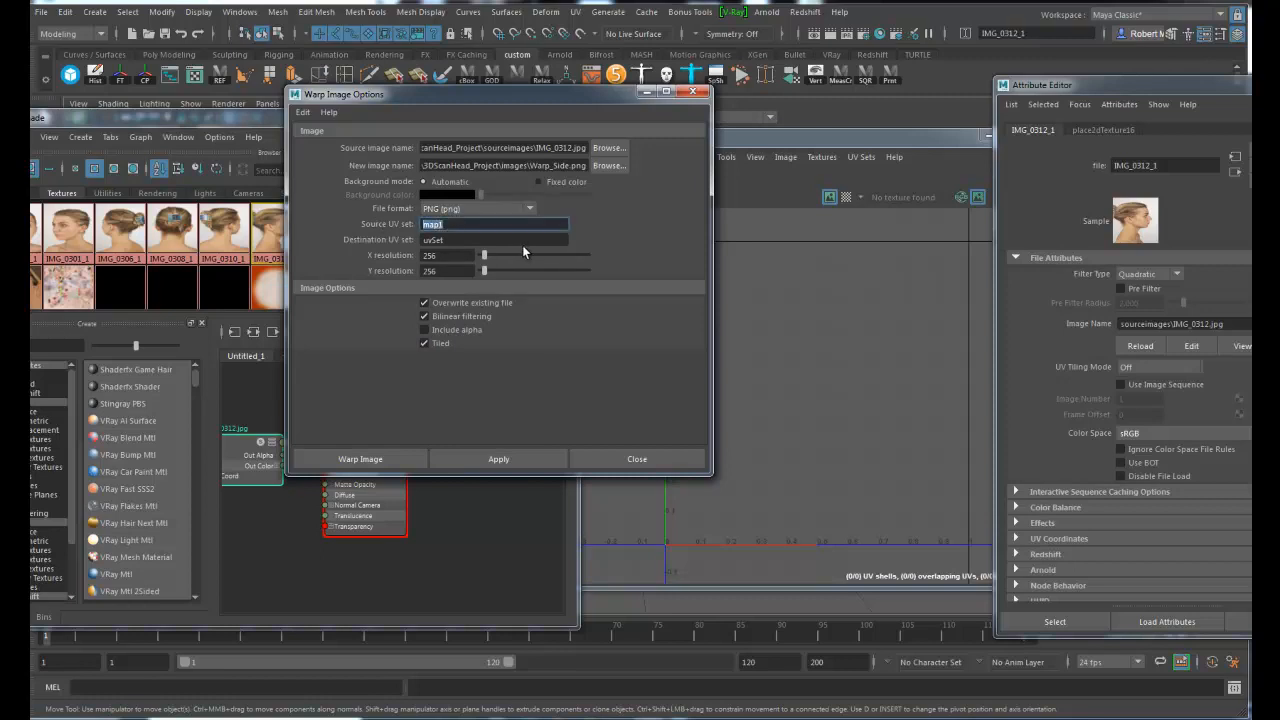
drag(450, 240, 372, 237)
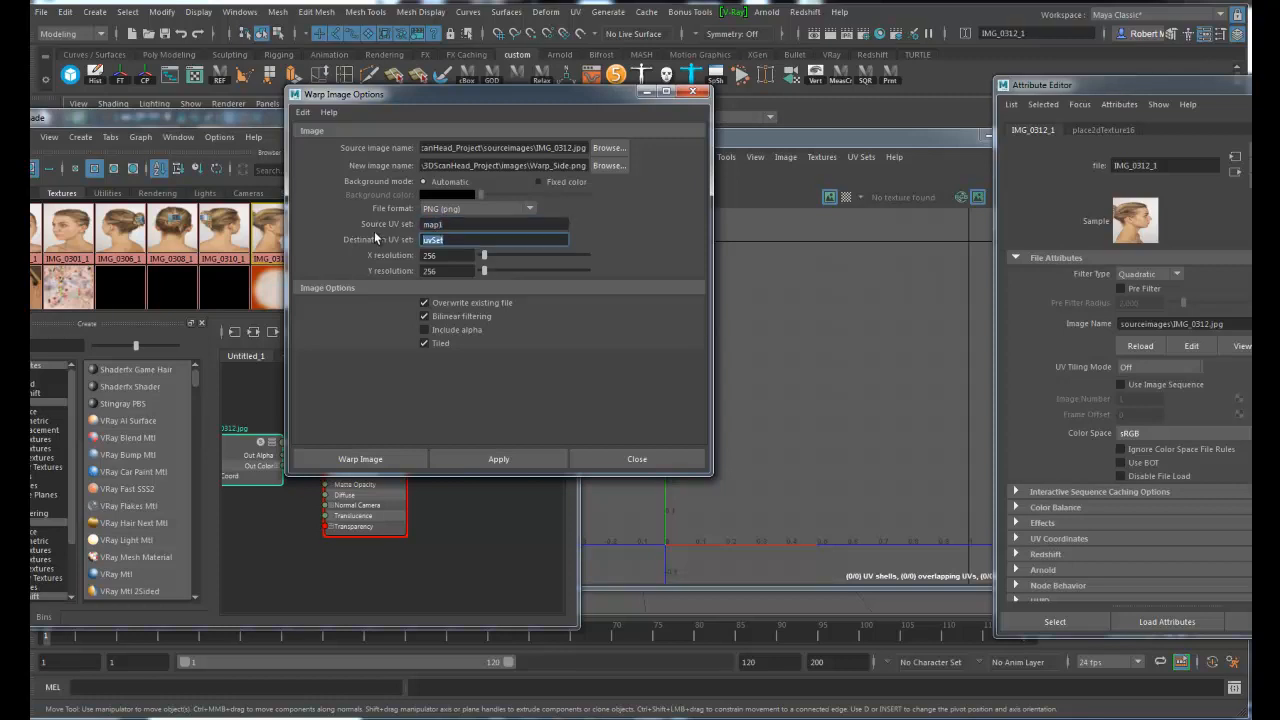
key(ctrl+v)
Check the name of the head's side-projection UV set and enter uvSet1_Side as the warp's source UV set
click(468, 227)
drag(478, 228, 374, 221)
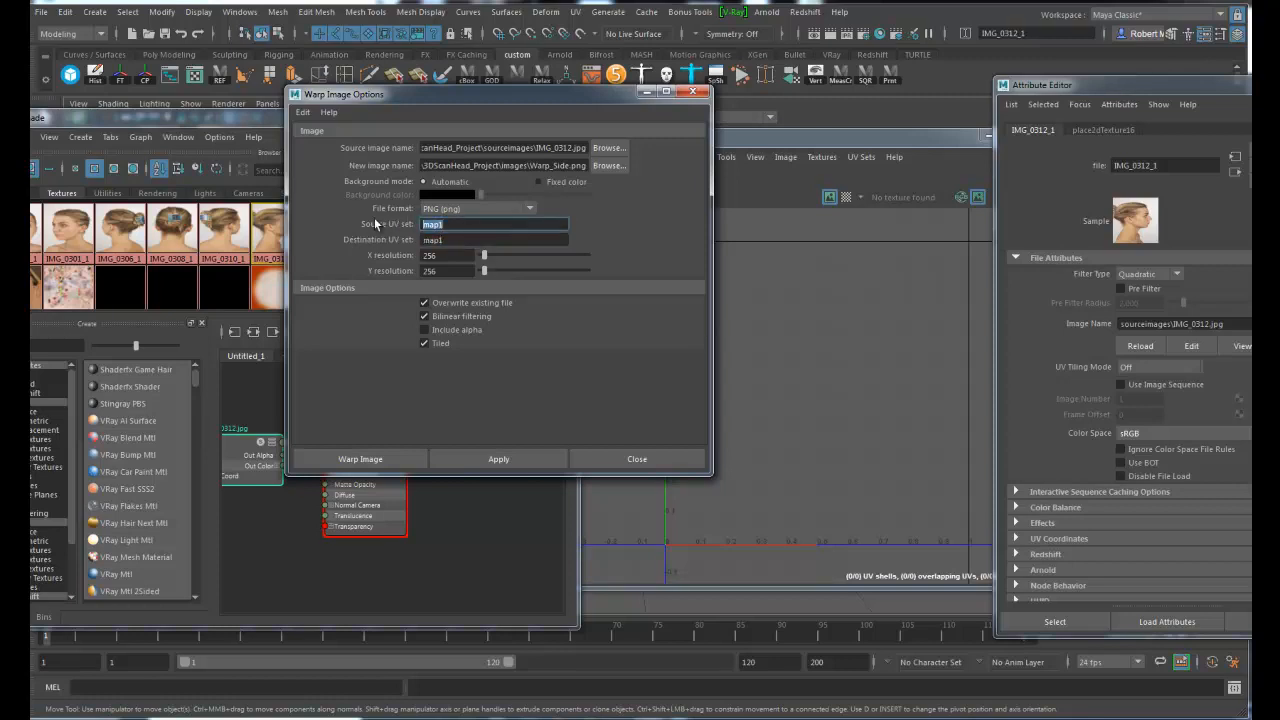
click(862, 158)
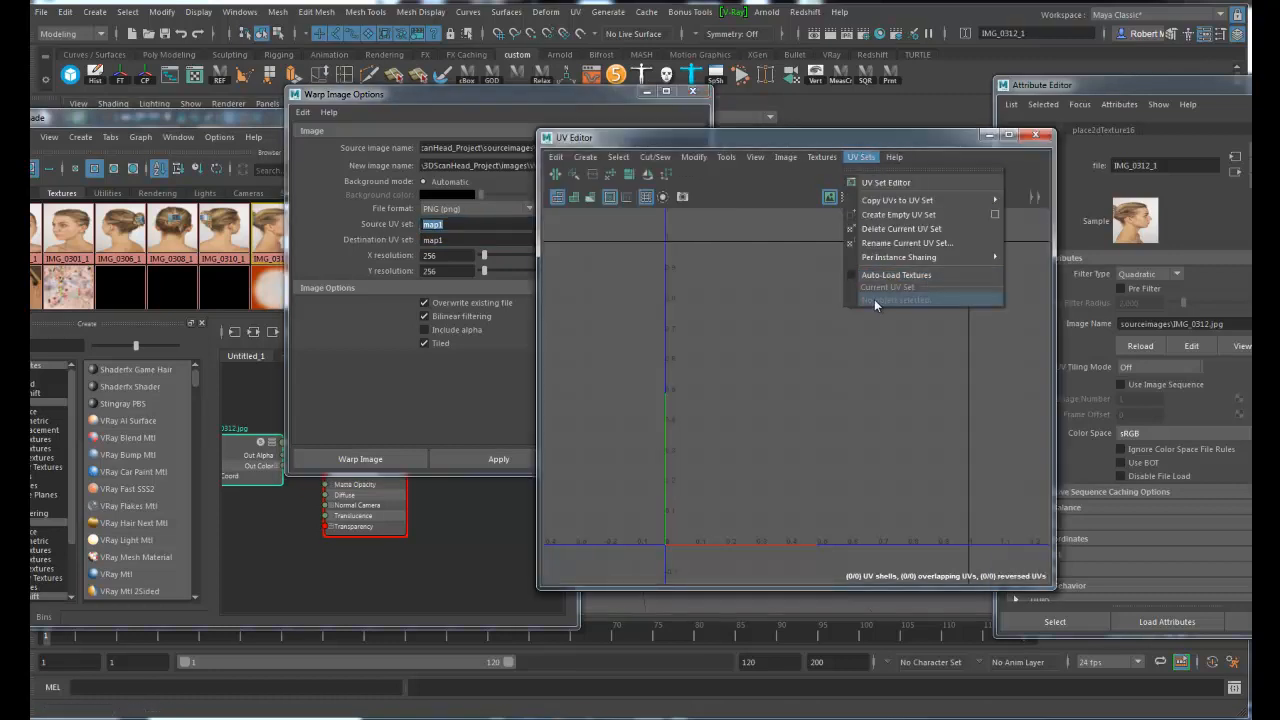
click(860, 140)
drag(860, 140, 545, 138)
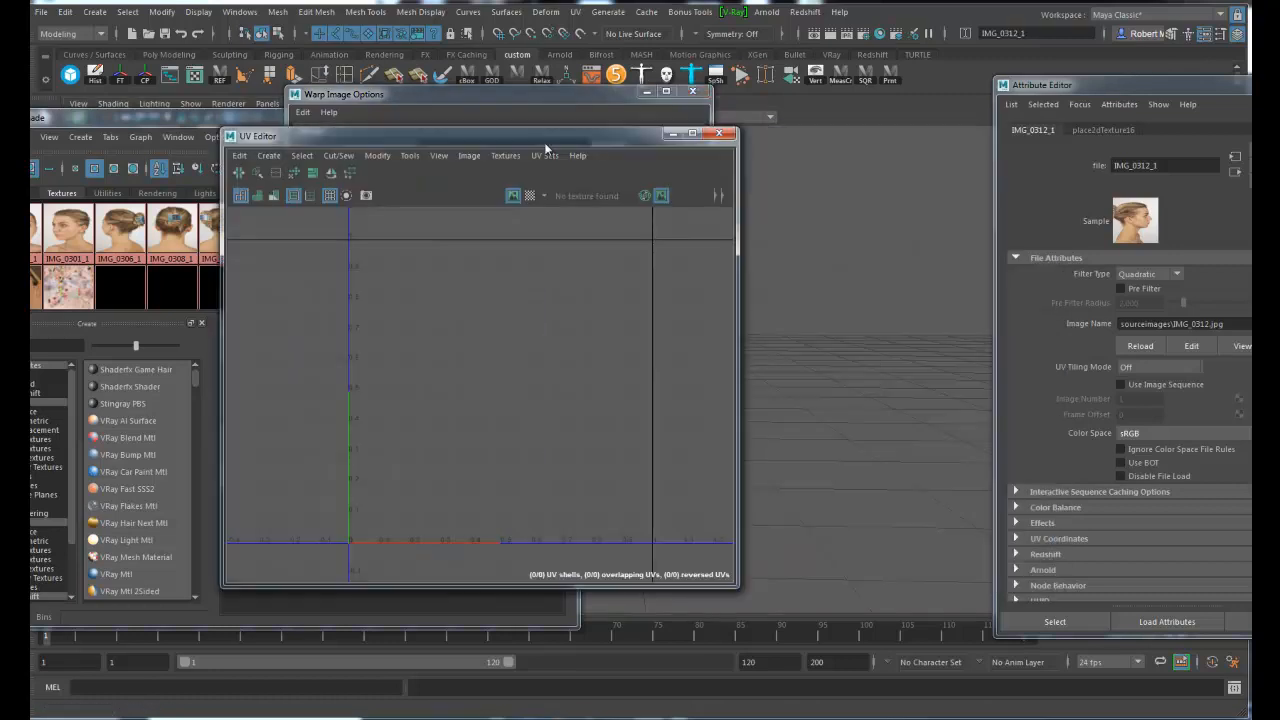
alt+middle_drag(878, 322, 1148, 348)
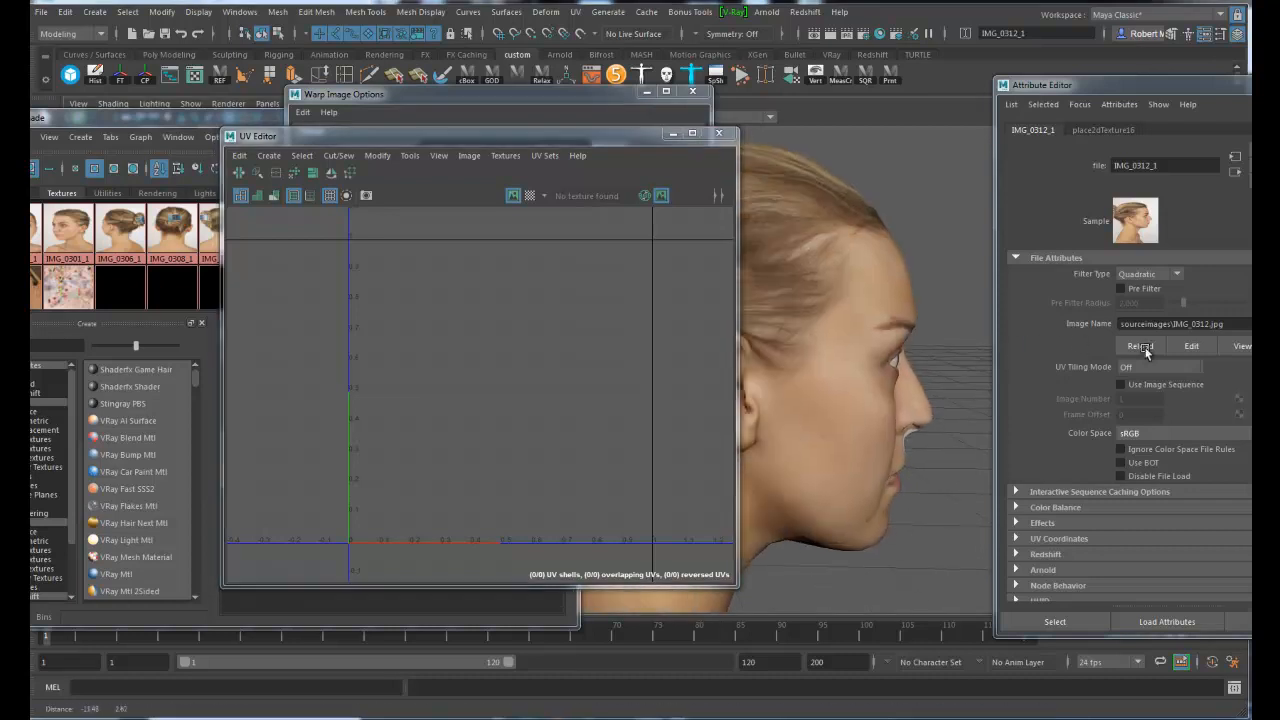
click(850, 268)
click(548, 156)
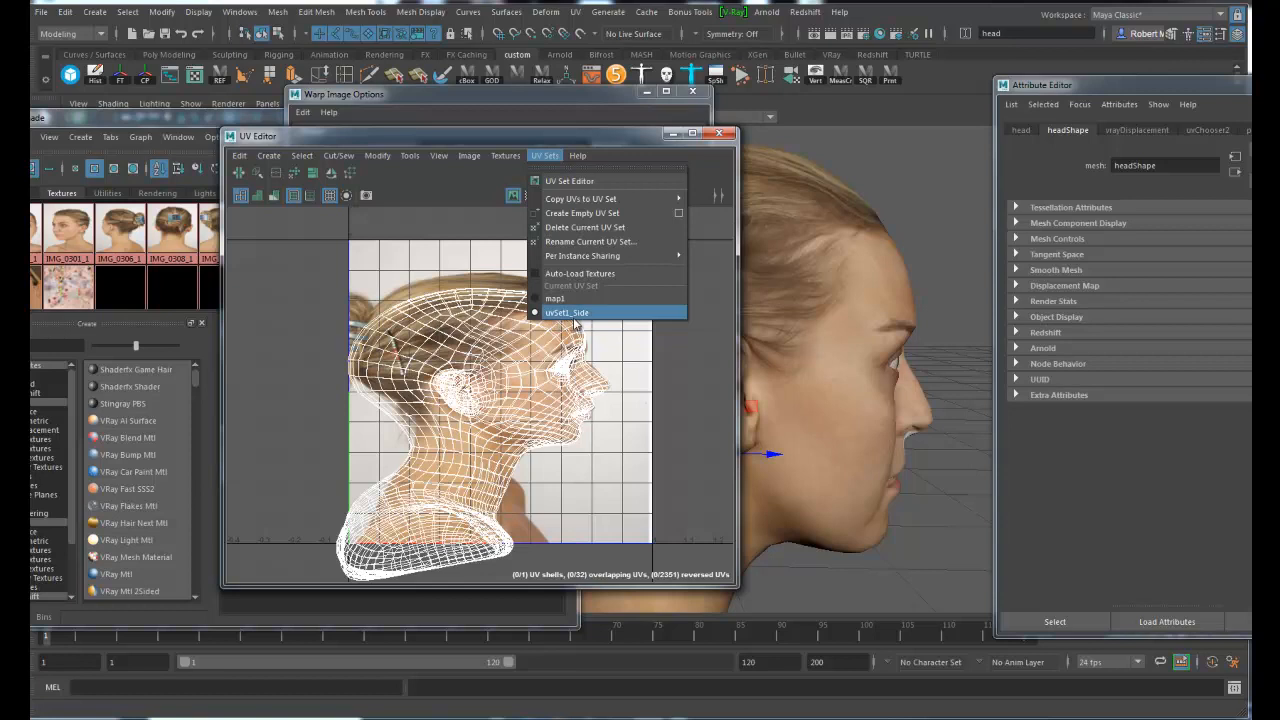
click(435, 97)
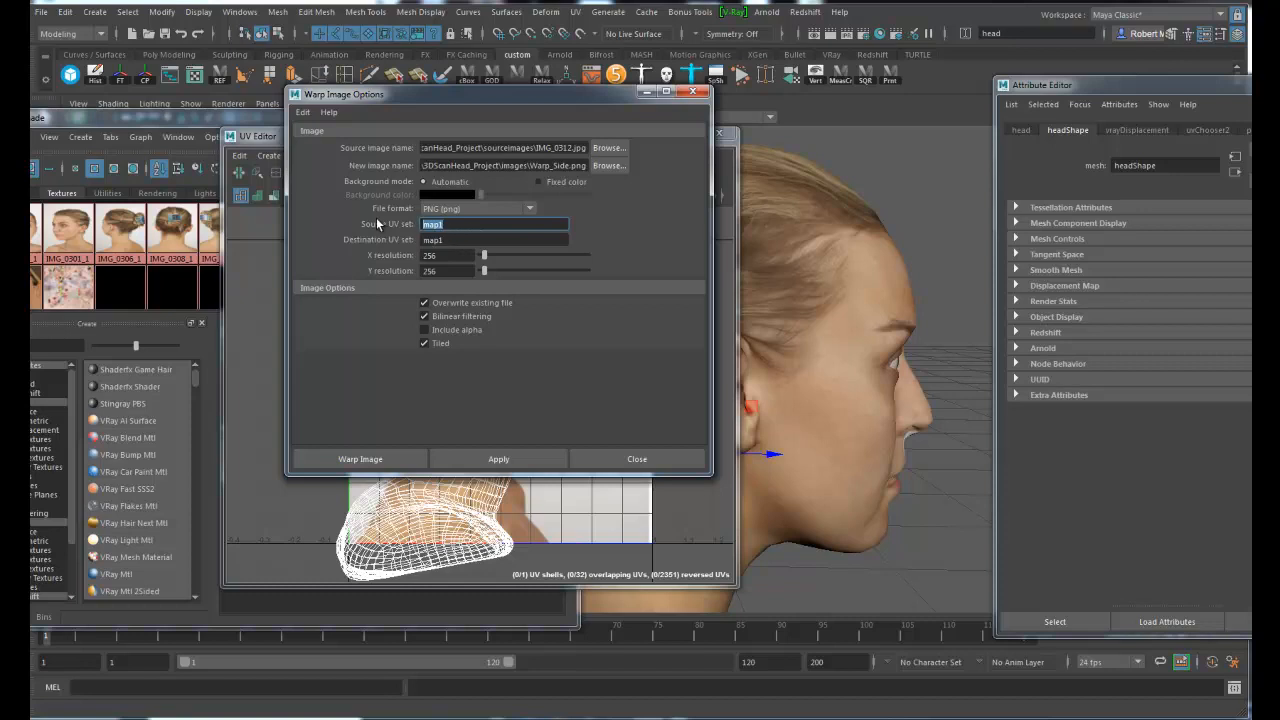
text(uvSet1_Side)
Set the warped image's X and Y resolution to 4096 each
drag(484, 255, 668, 285)
click(533, 257)
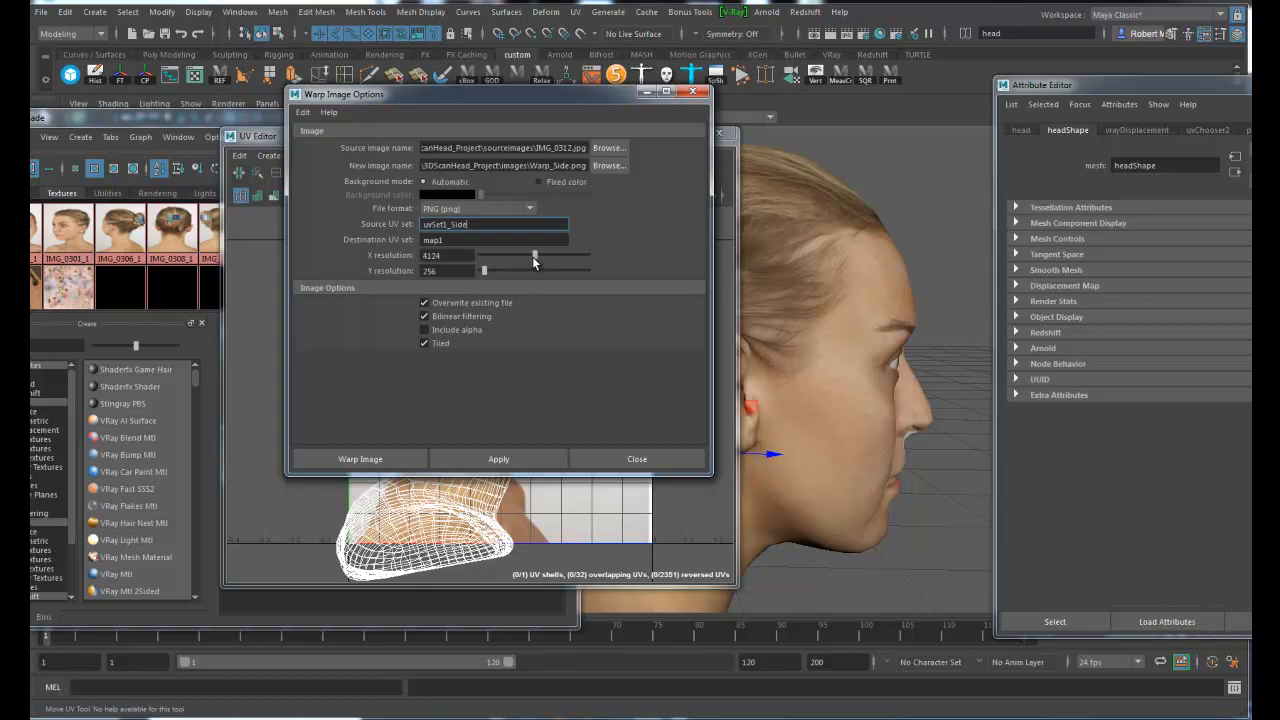
click(536, 271)
double_click(440, 256)
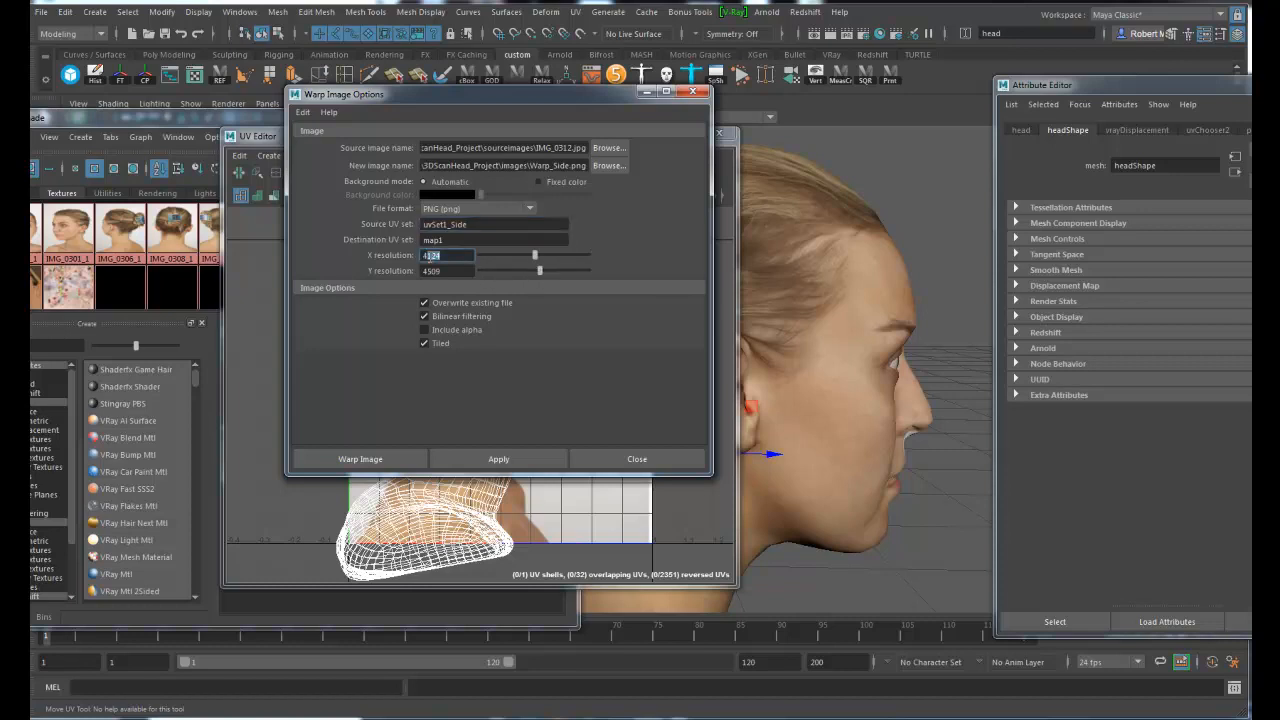
text(40)
text(9)
text(6)
drag(445, 271, 428, 279)
Set the warp's background mode to Fixed color and choose yellow as the background color
click(540, 181)
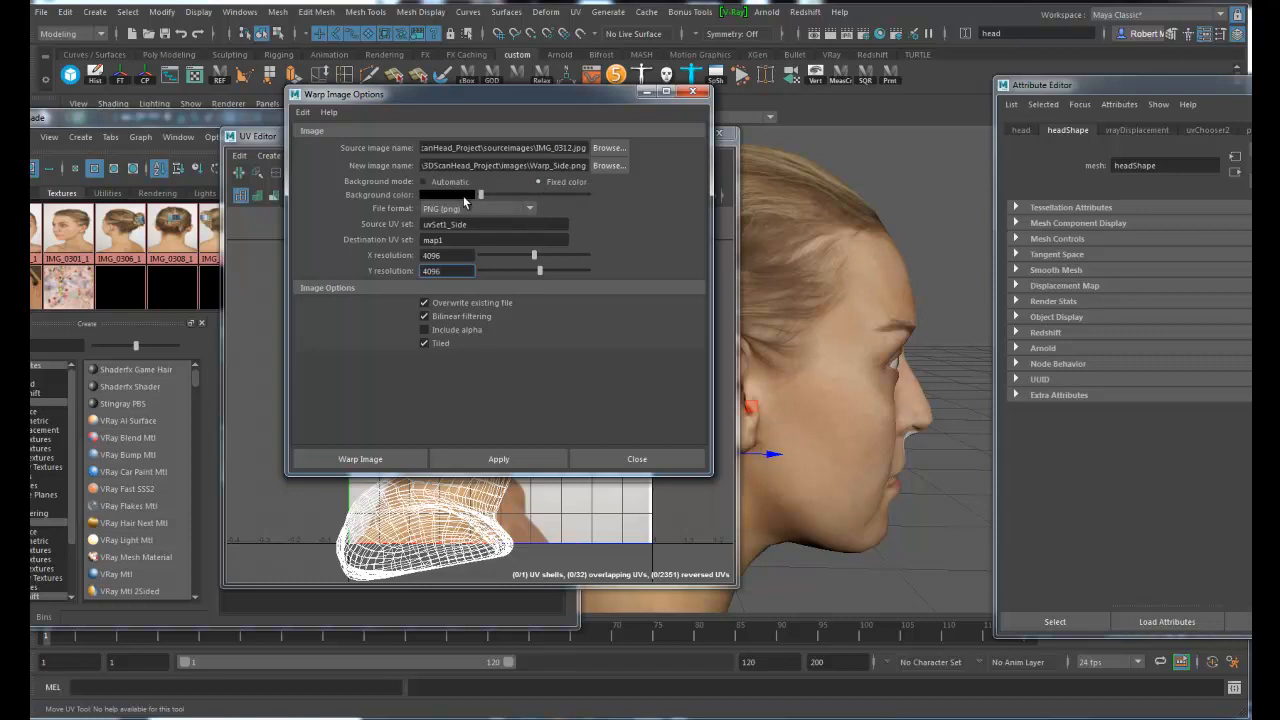
click(457, 195)
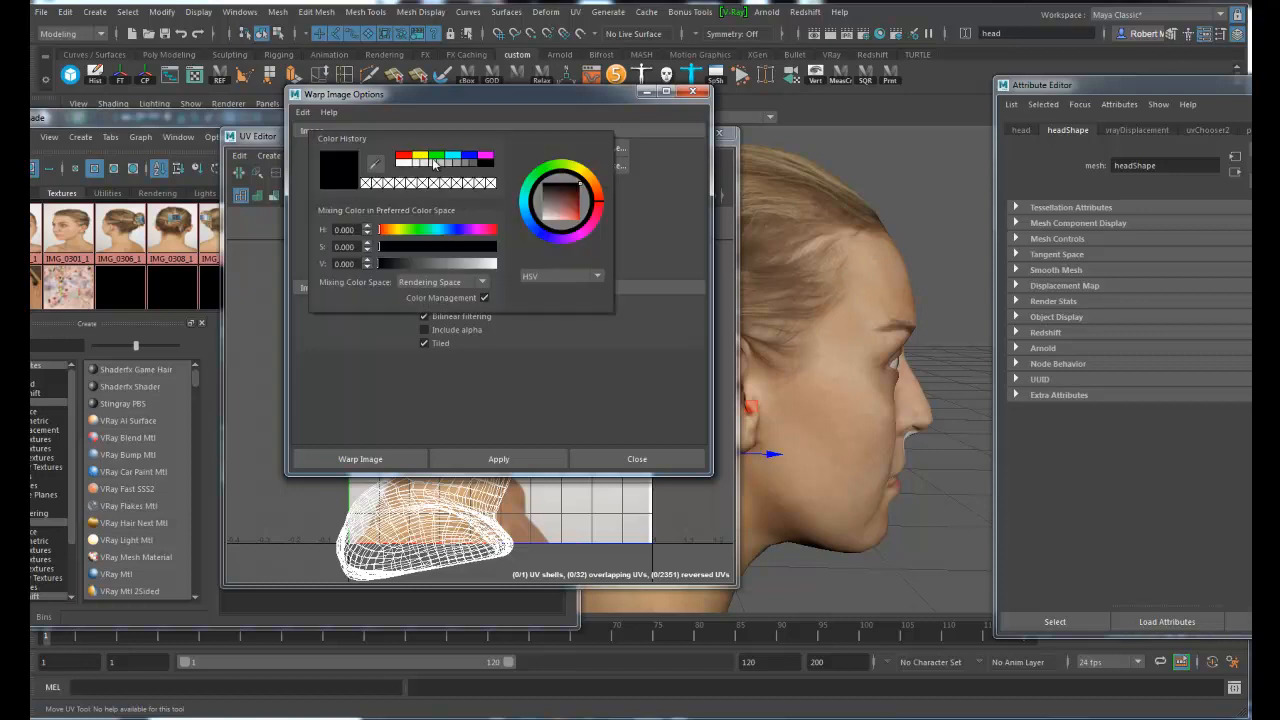
click(437, 156)
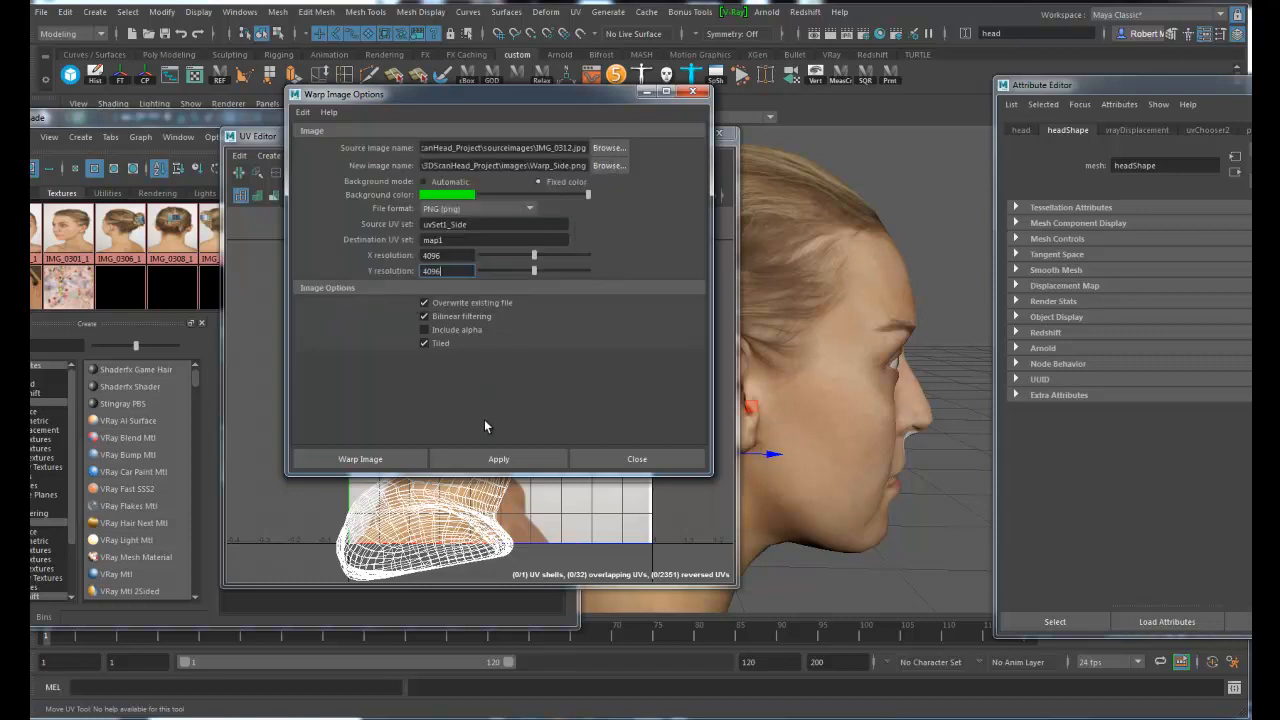
click(457, 195)
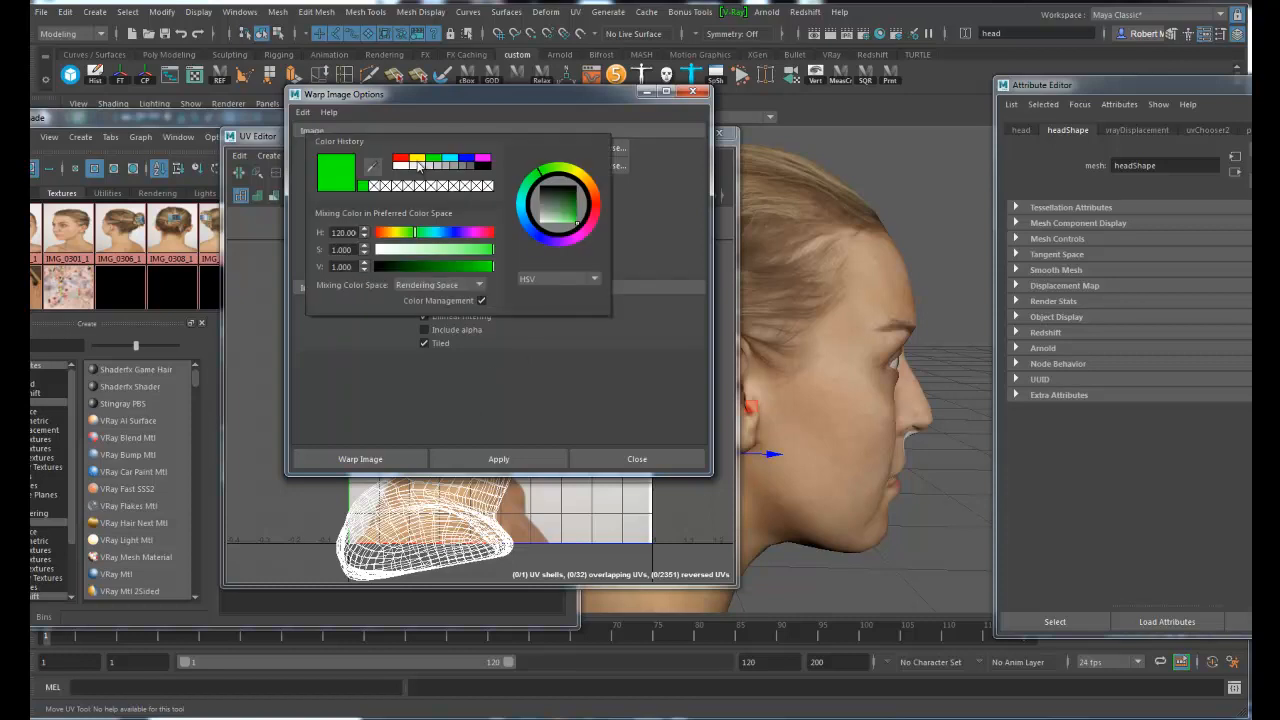
click(418, 159)
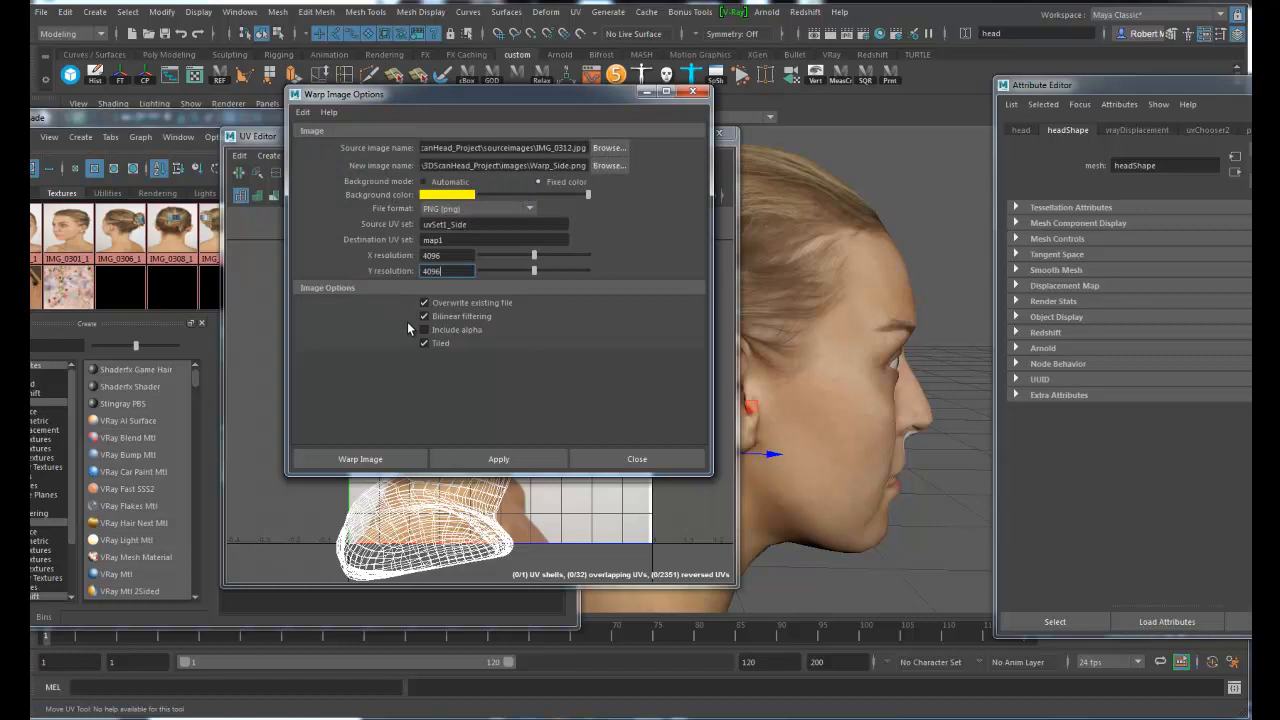
Try warping the image with these settings and inspect the saved Warp_Side.png in the image viewer
click(362, 461)
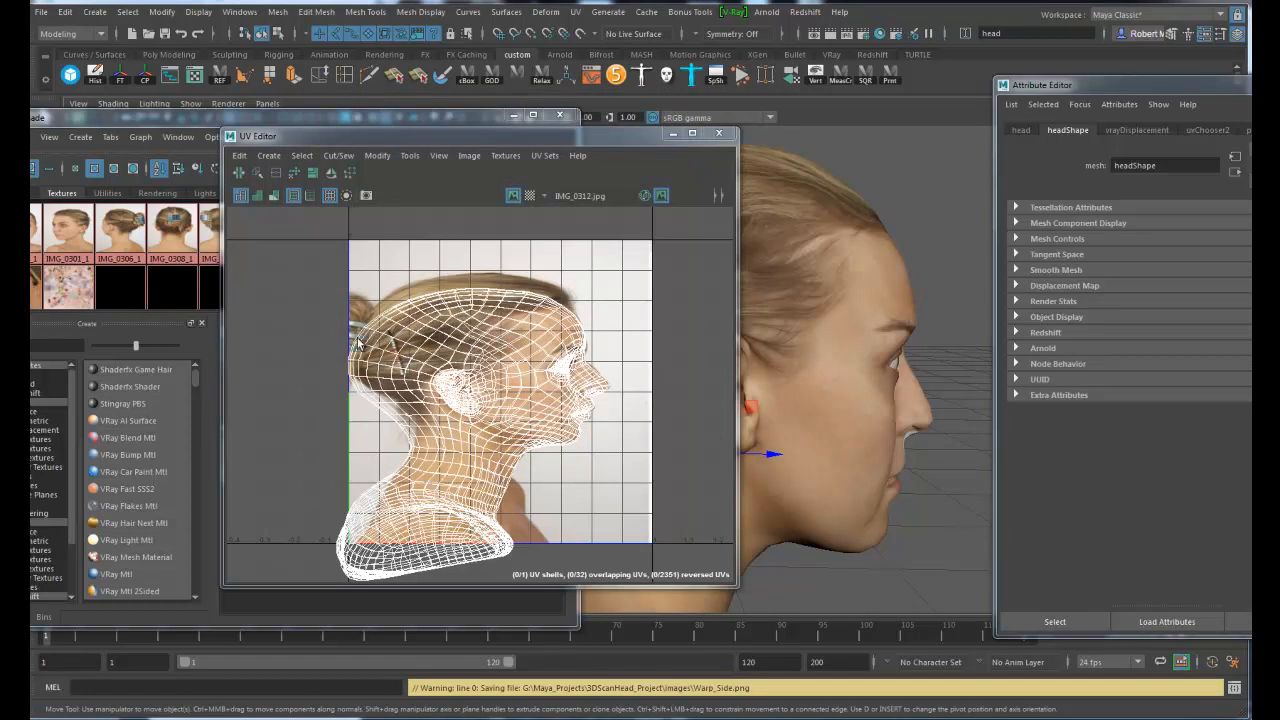
click(544, 156)
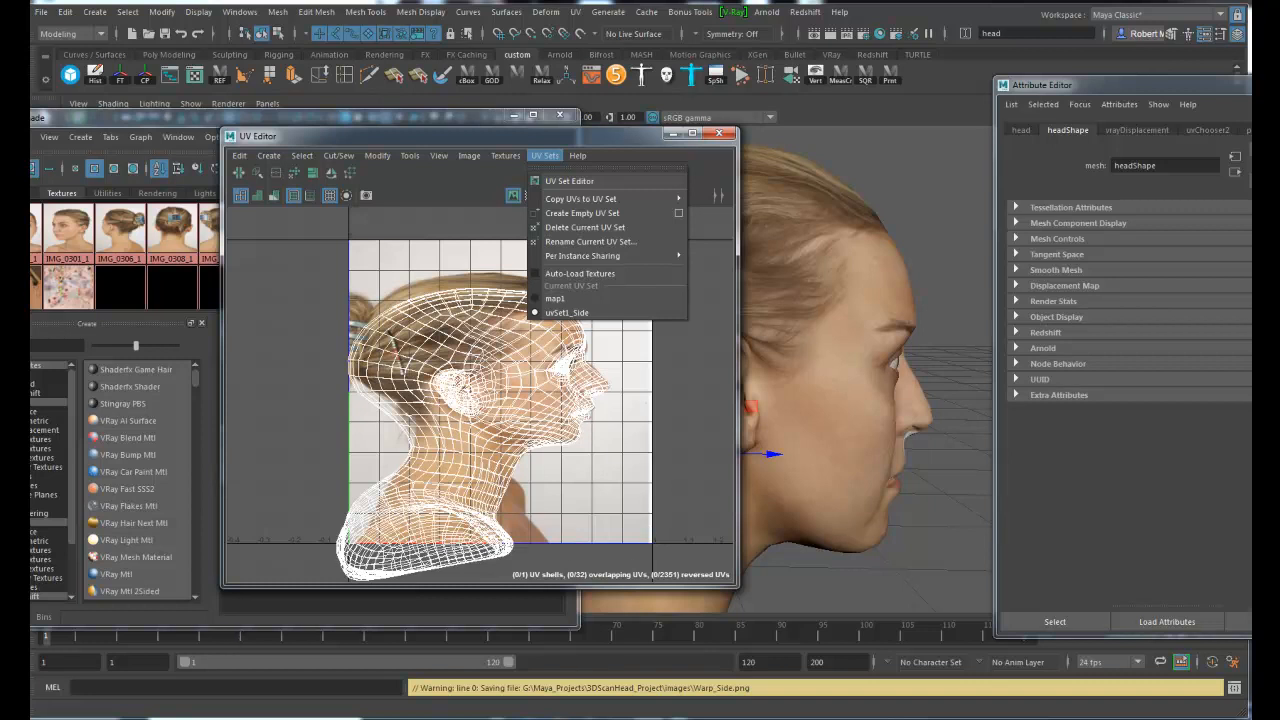
key(alt+Tab)
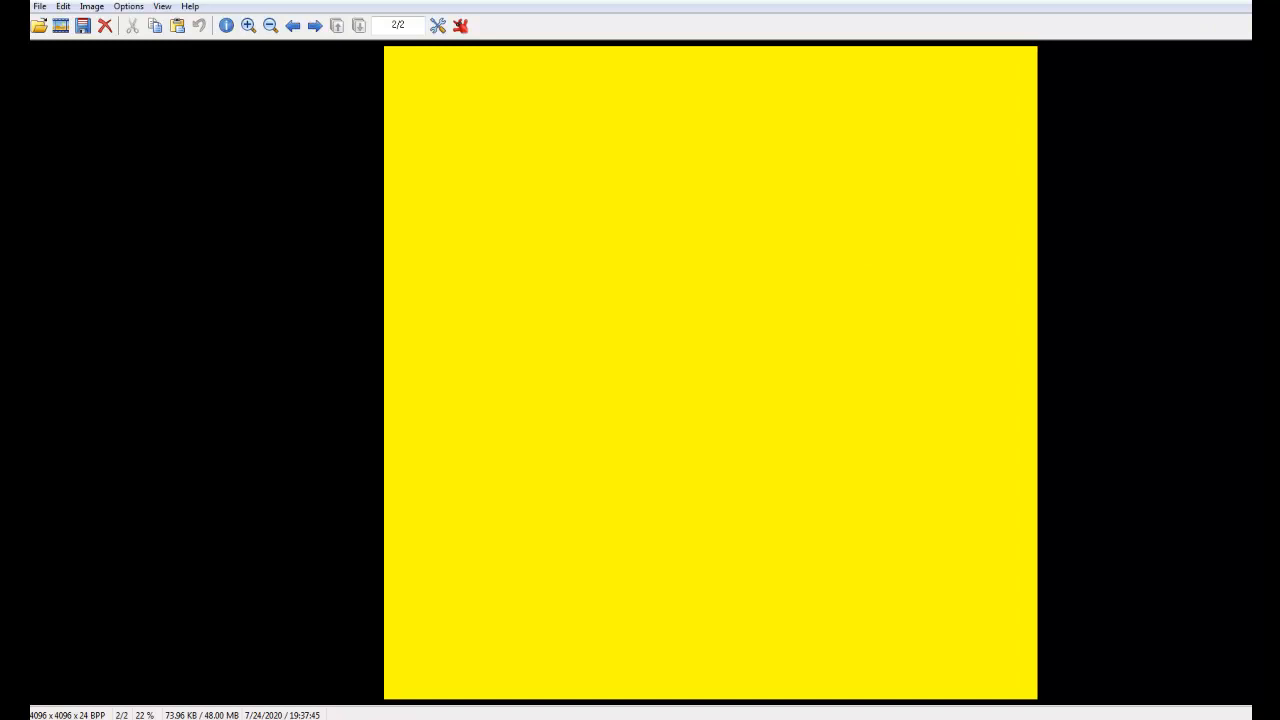
key(Escape)
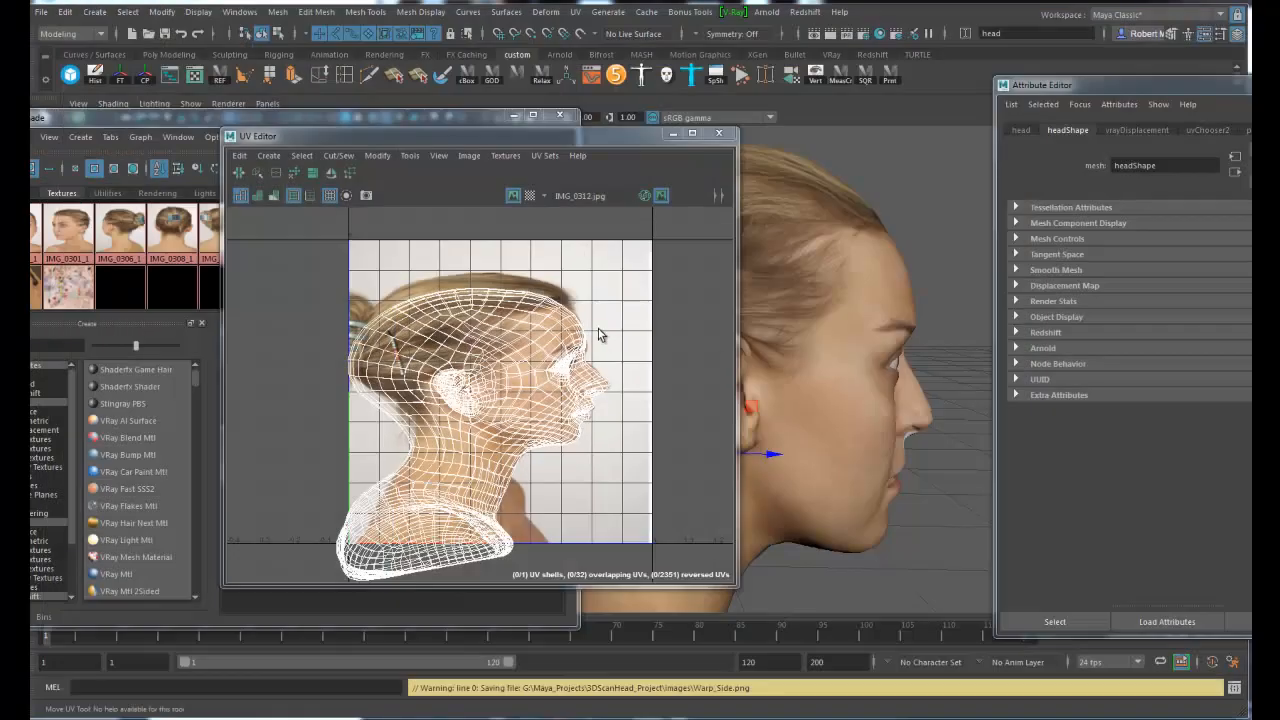
Select the head in object mode and make map1 its current UV set
click(891, 258)
right_drag(846, 239, 901, 219)
click(541, 157)
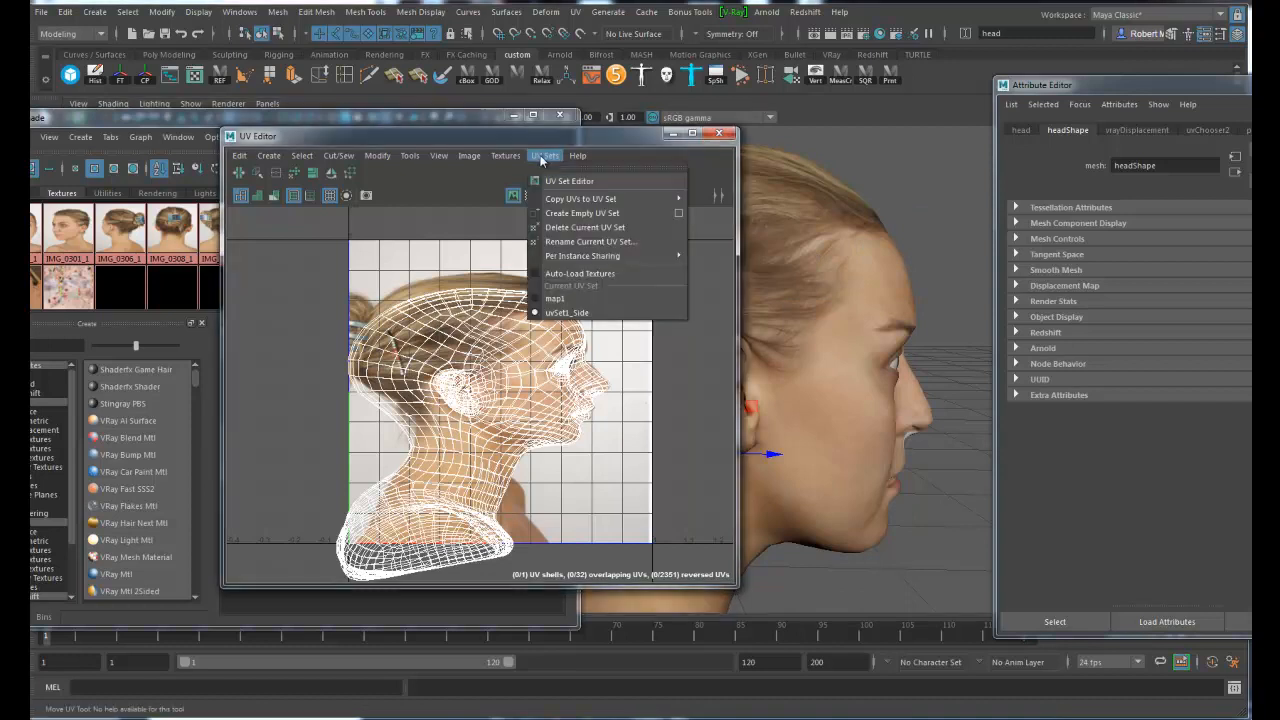
click(556, 298)
Move all of the head's map1 UVs down one tile into the 0 to 1 UV space and return to object mode
alt+right_drag(640, 335, 297, 314)
alt+middle_drag(627, 271, 520, 427)
right_drag(512, 376, 545, 380)
drag(343, 263, 602, 452)
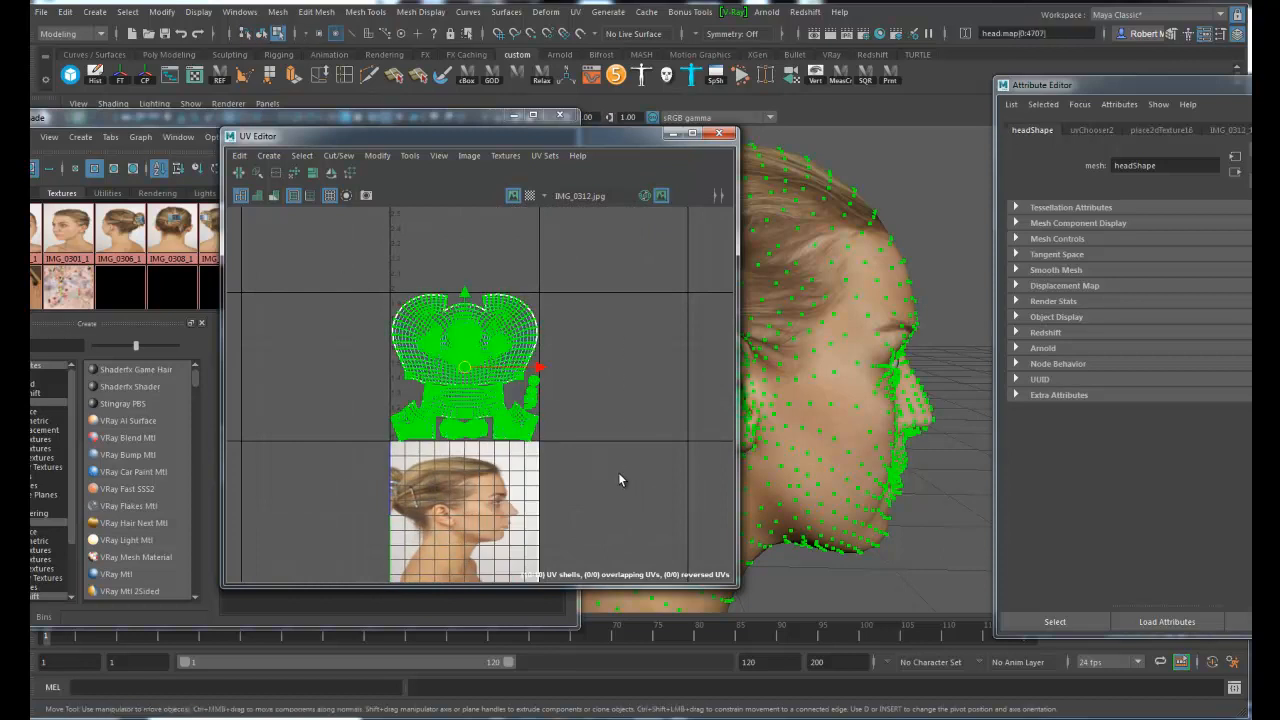
key(g)
right_drag(795, 260, 872, 236)
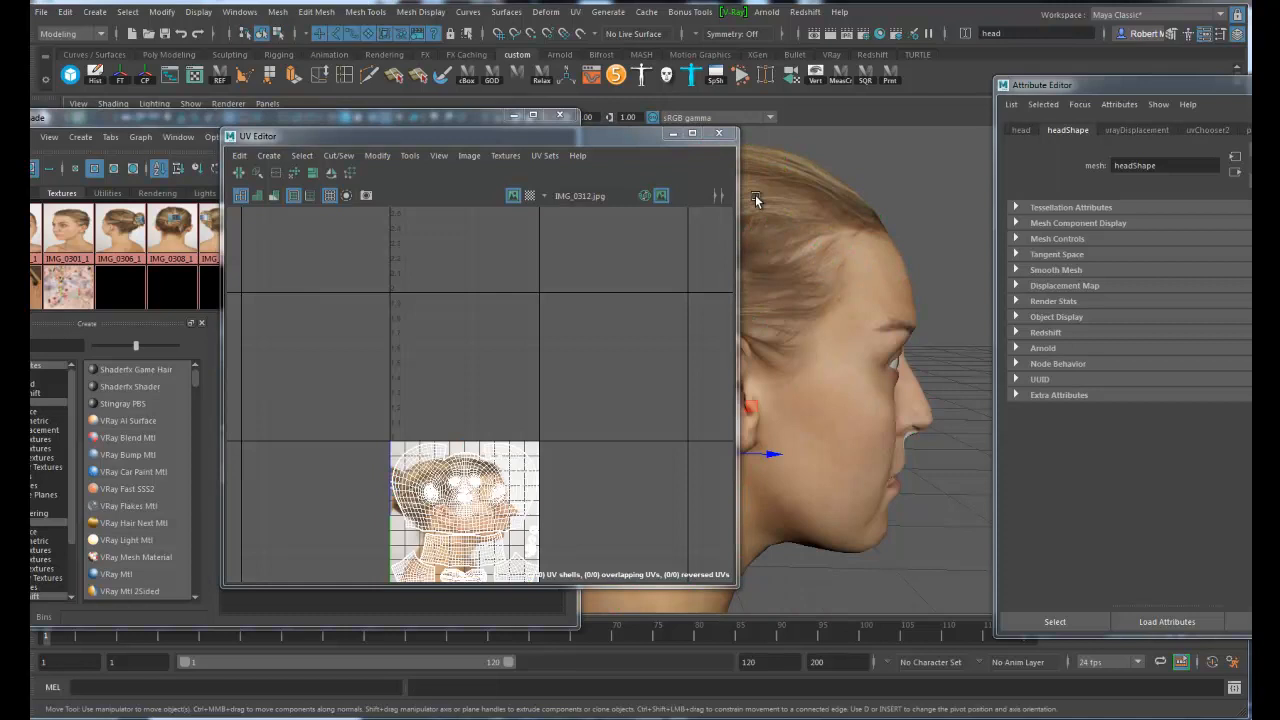
Reopen the Warp Image options and warp the side photo again from uvSet1_Side to map1, overwriting Warp_Side.png
click(380, 155)
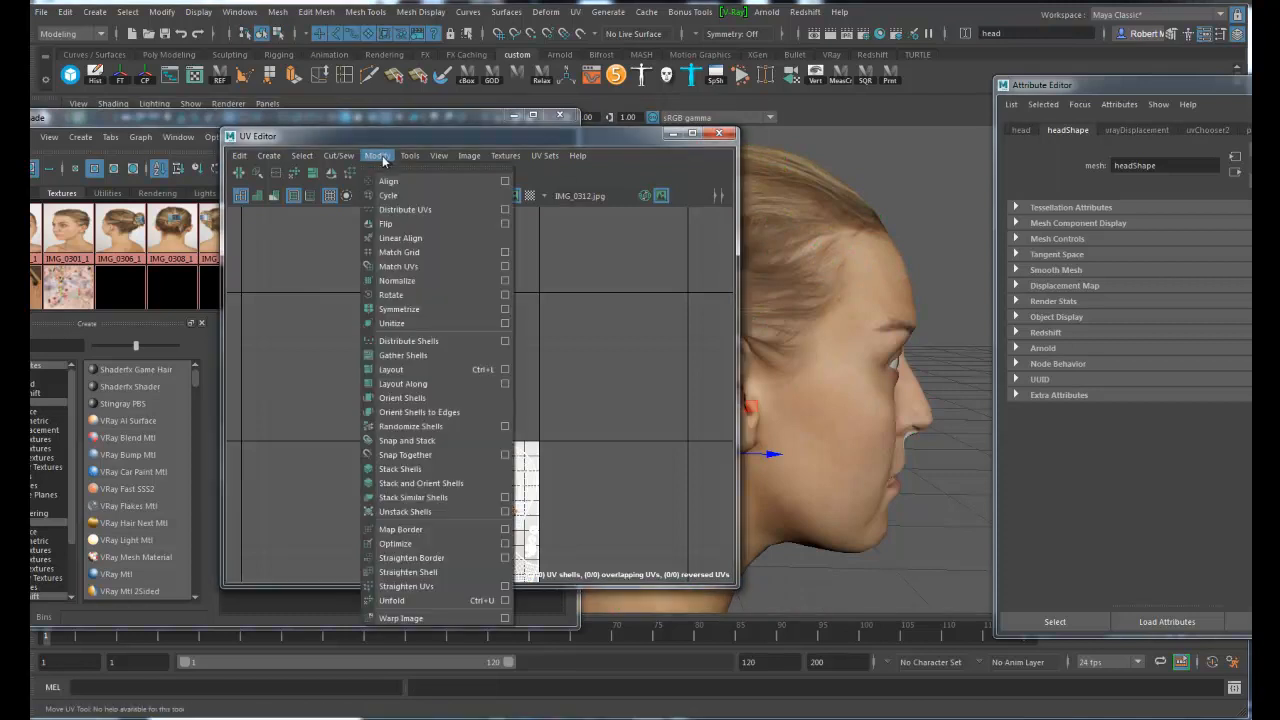
click(505, 619)
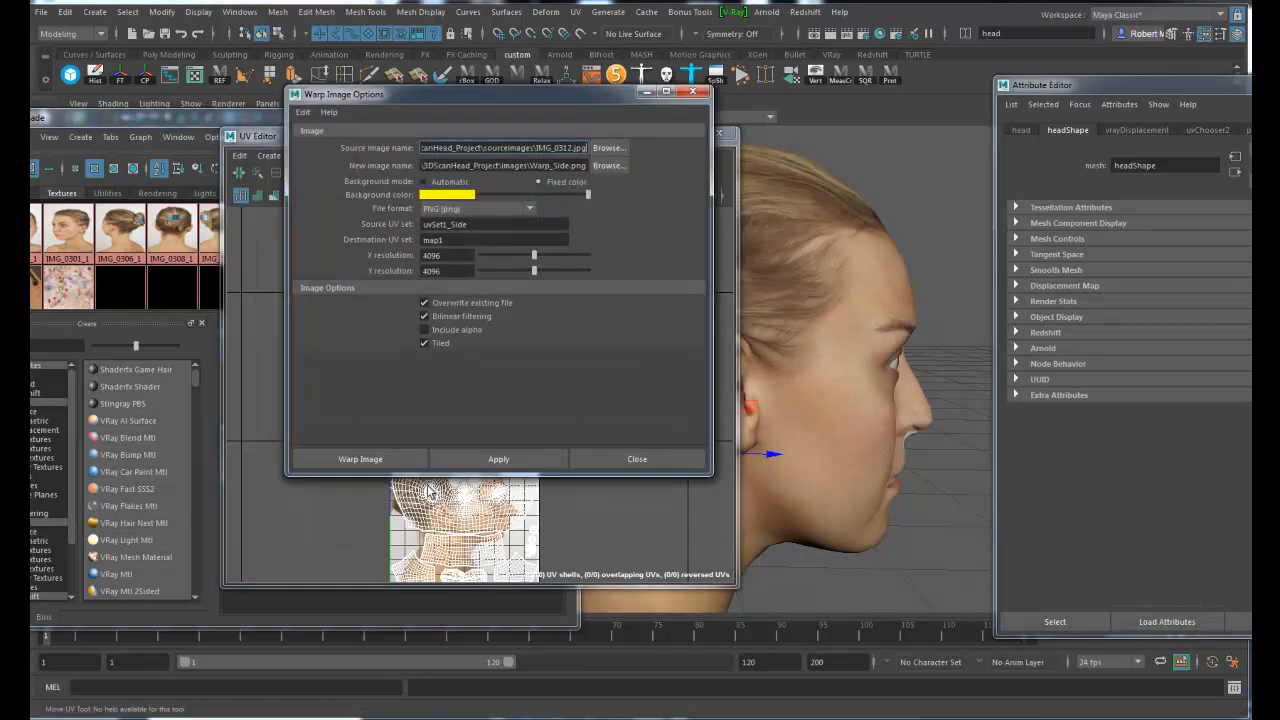
click(356, 459)
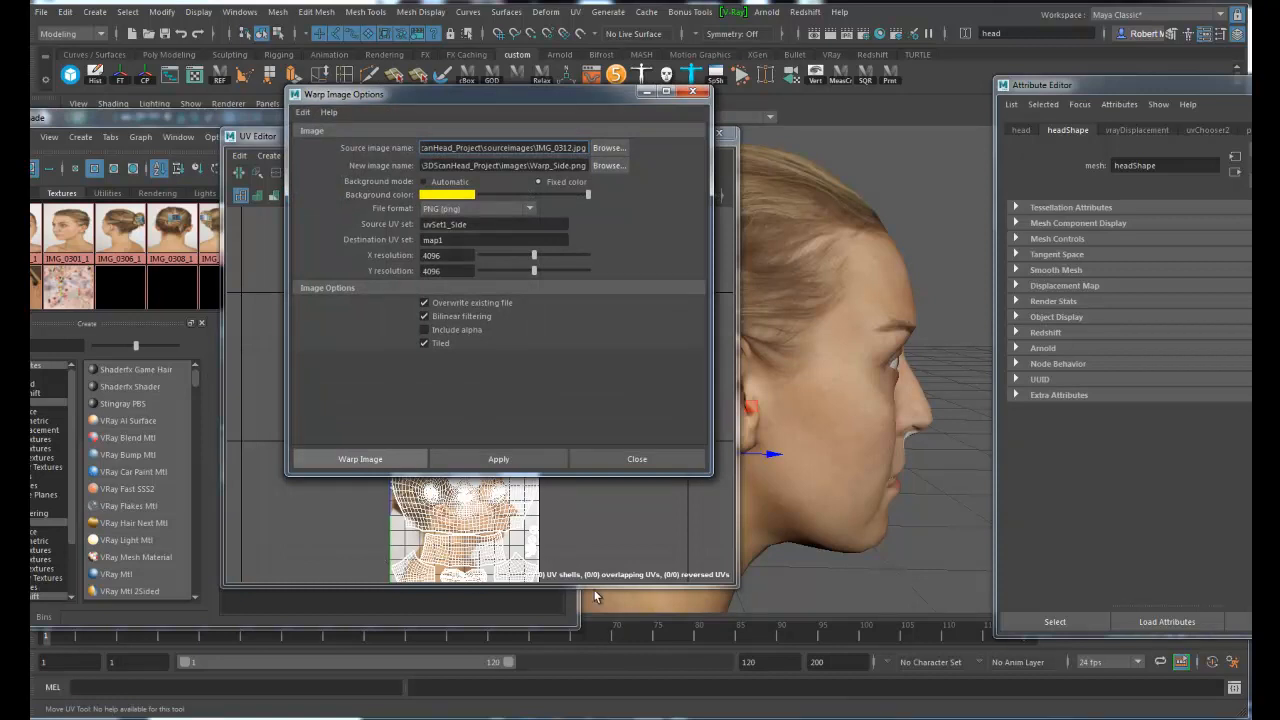
click(454, 446)
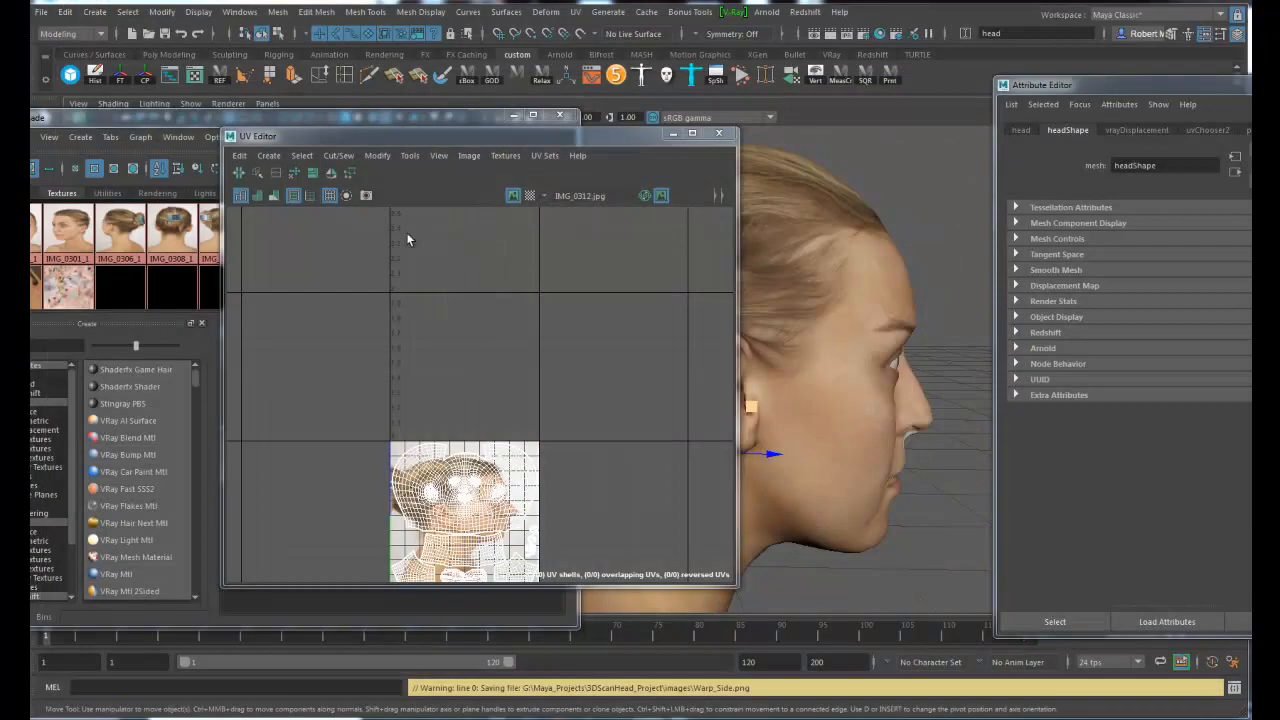
click(305, 112)
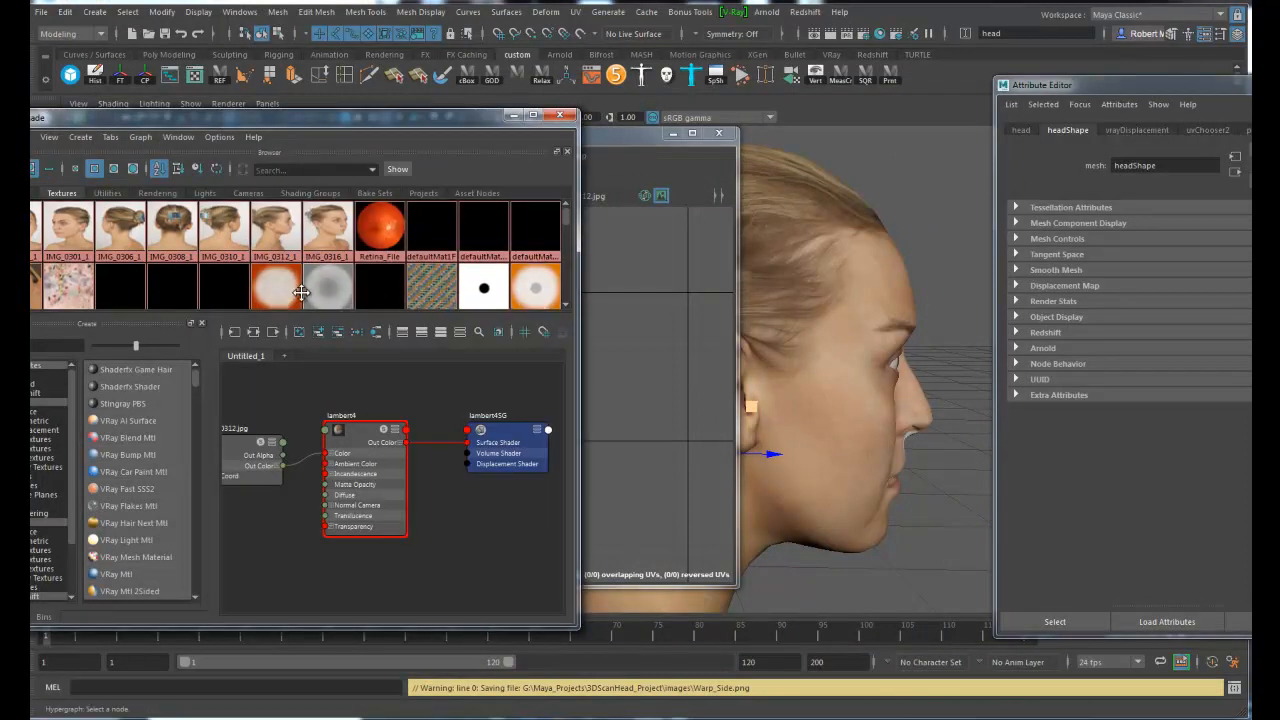
drag(311, 129, 490, 129)
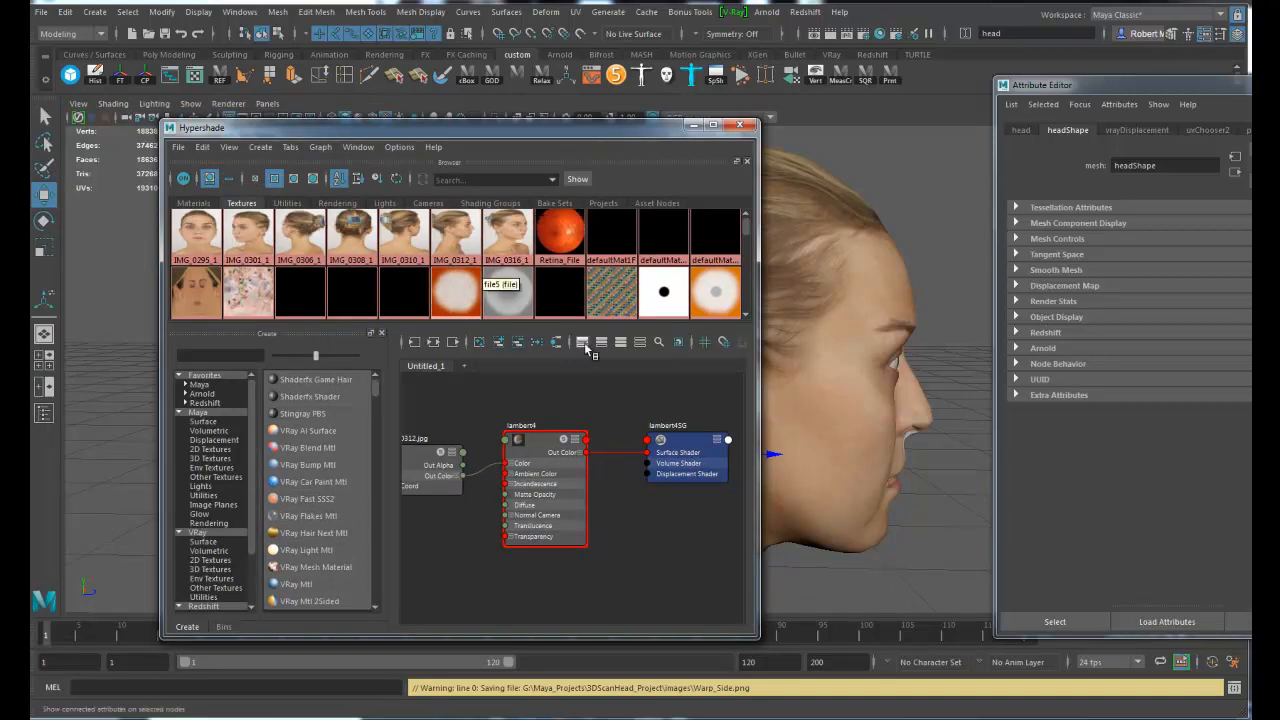
drag(450, 128, 280, 122)
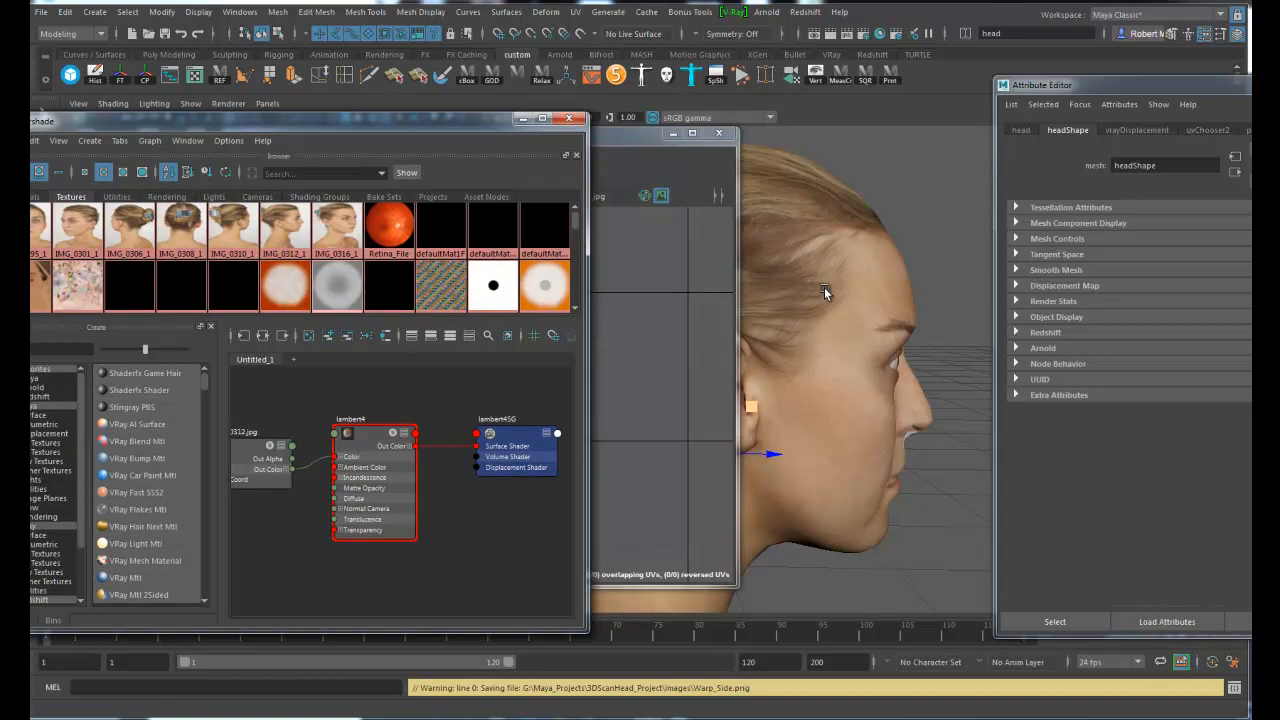
click(646, 139)
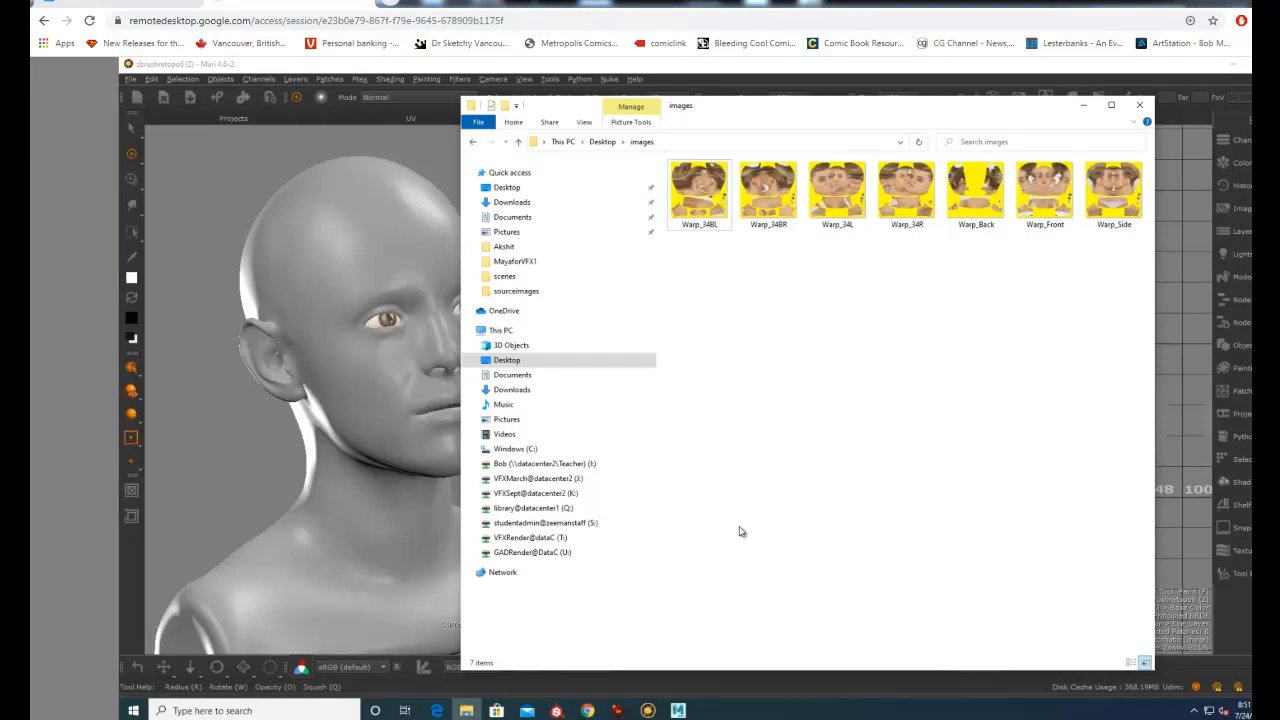
In the remote desktop session, turn on full-screen and open the Warp_34BL image from the images folder in IrfanView 64-bit
right_click(697, 197)
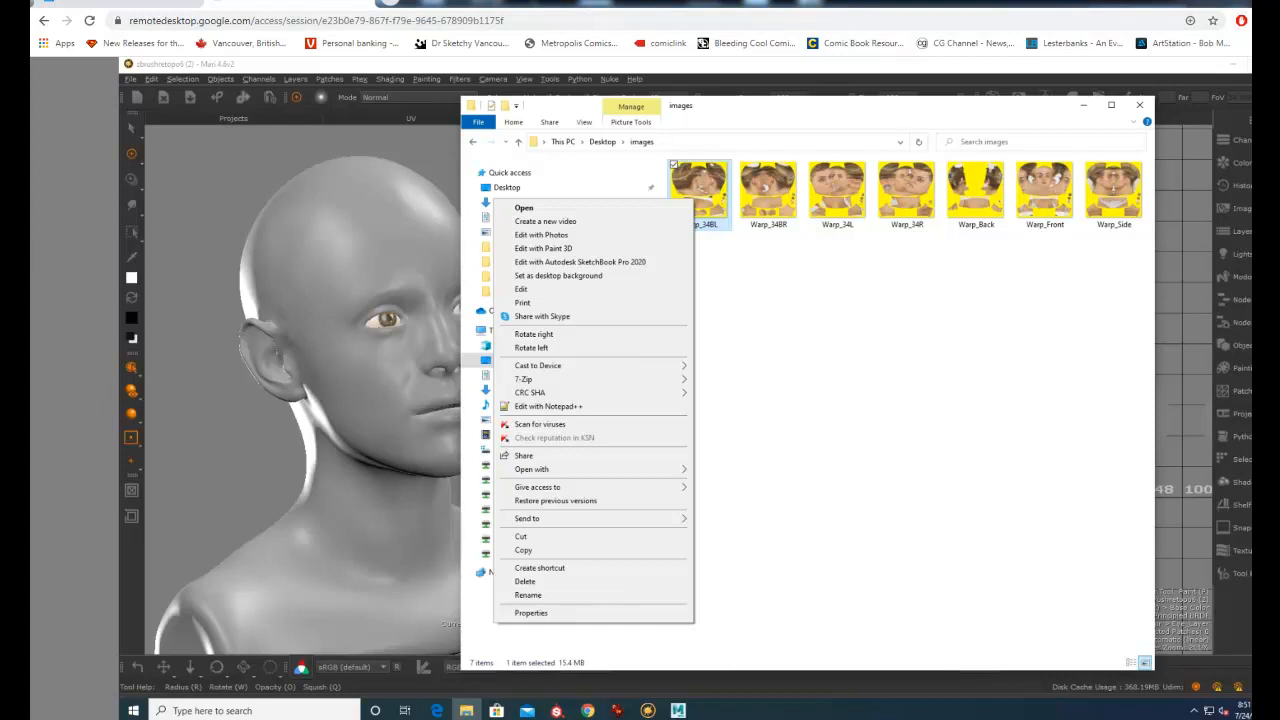
click(1250, 388)
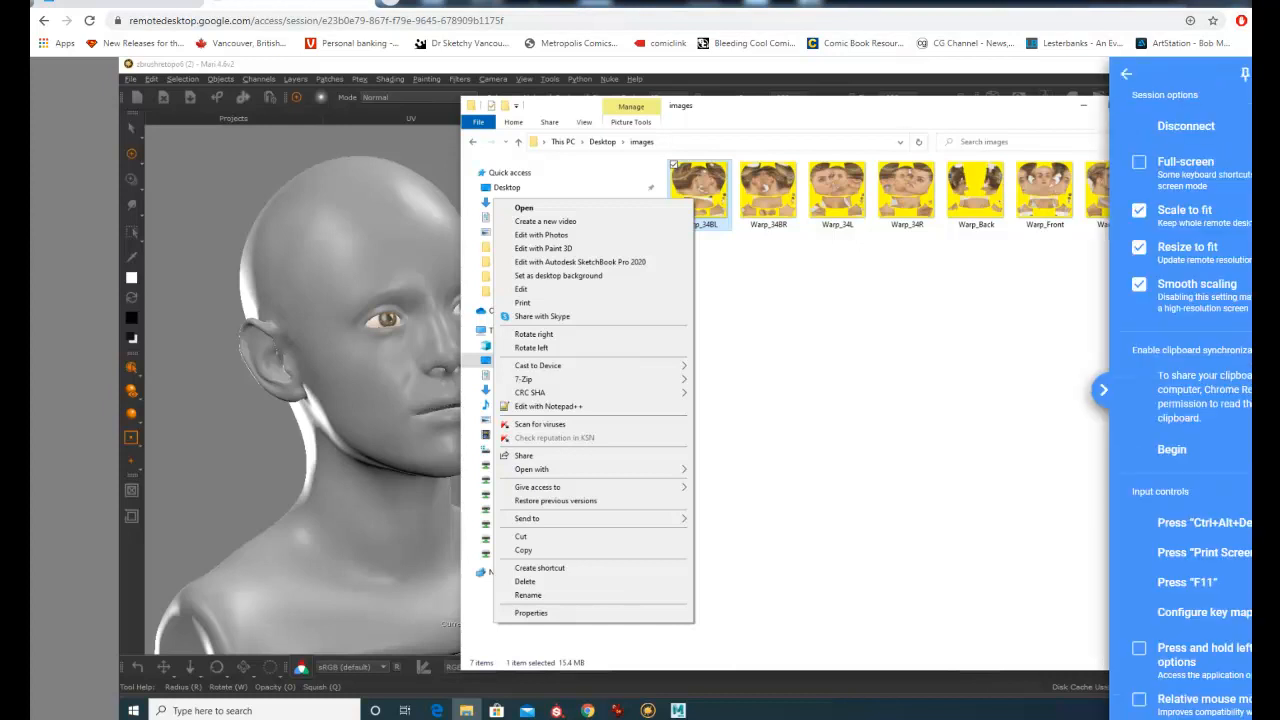
click(1143, 163)
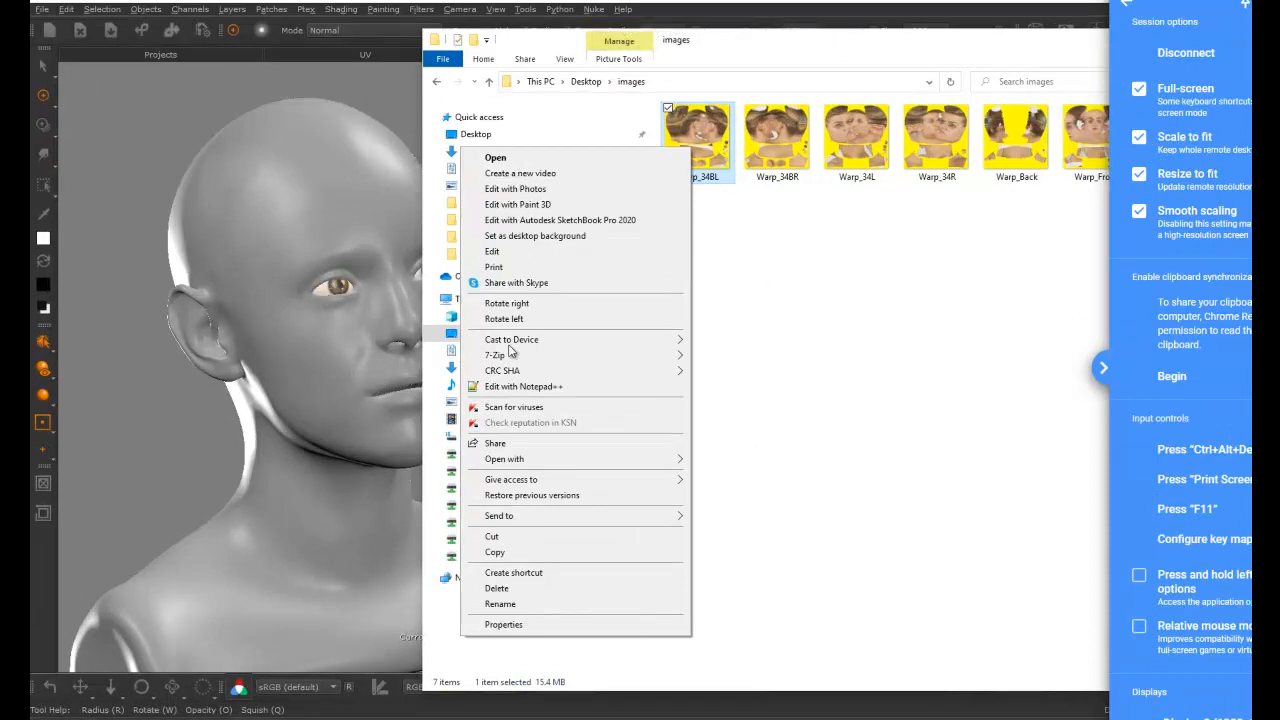
mouse_move(503, 460)
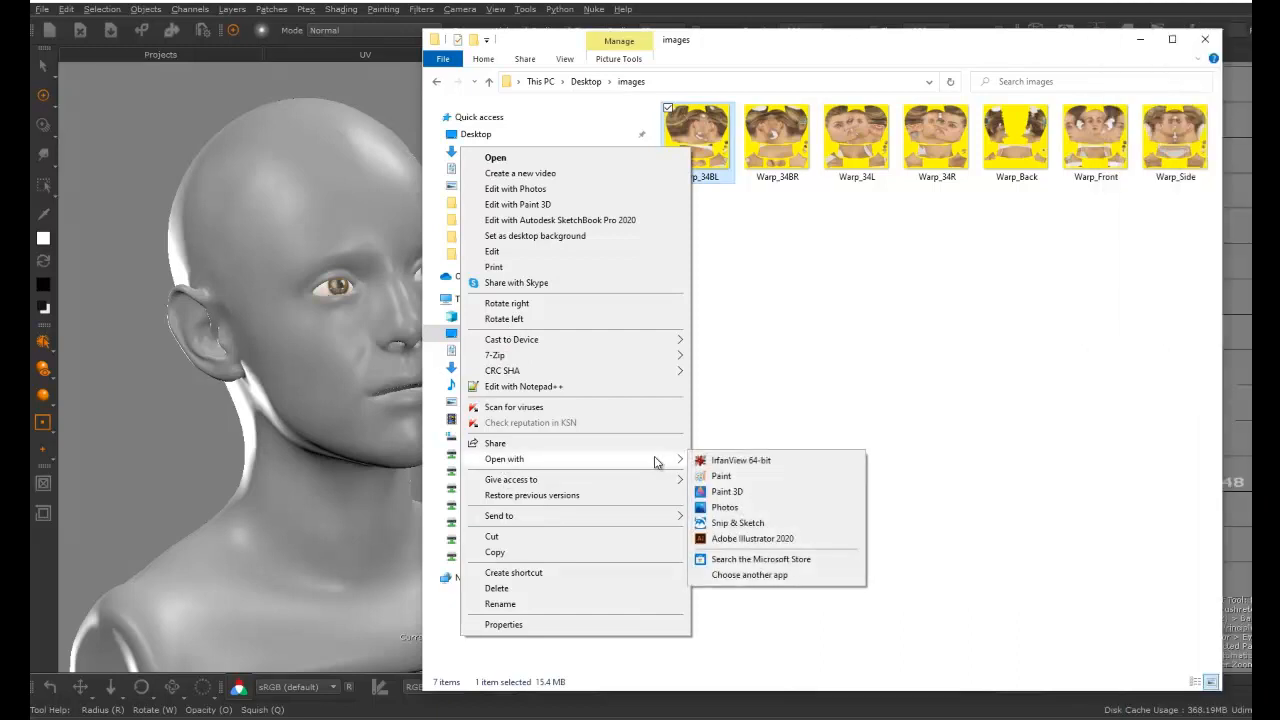
click(735, 460)
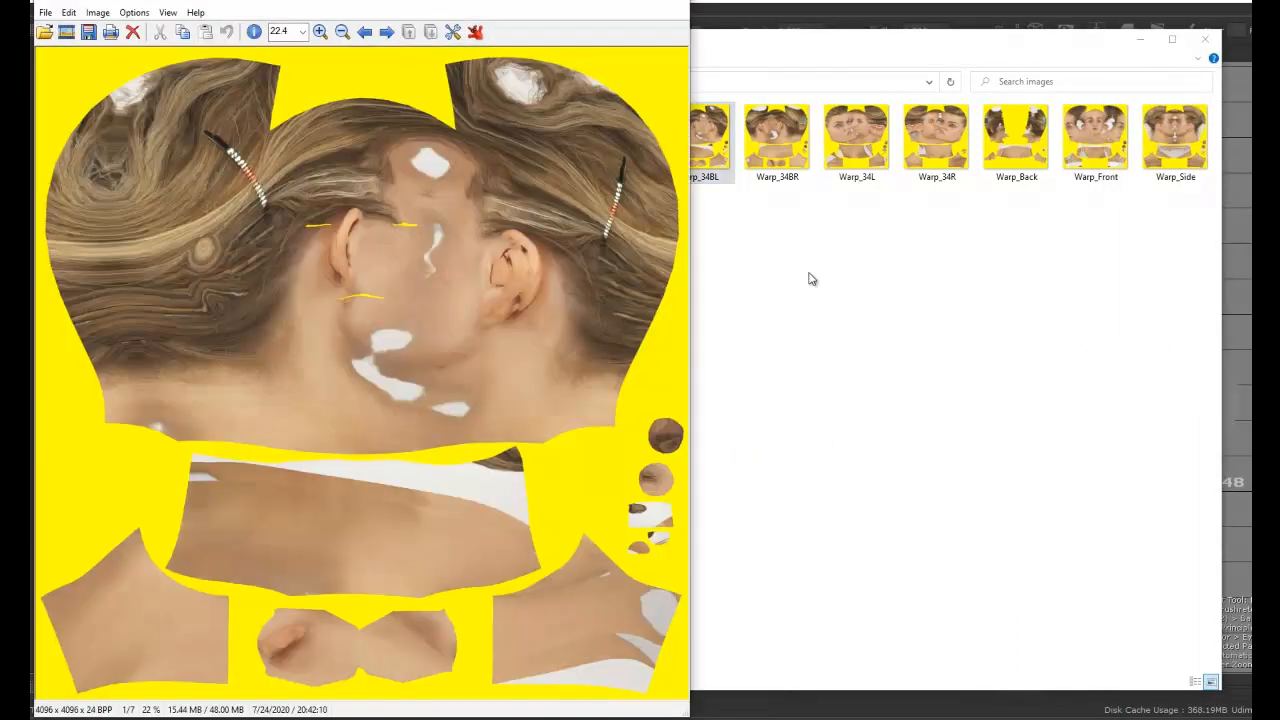
Leaf through the warped images from Warp_34BL onward, ending on Warp_Back, and examine how each photo maps onto the UV layout
click(389, 34)
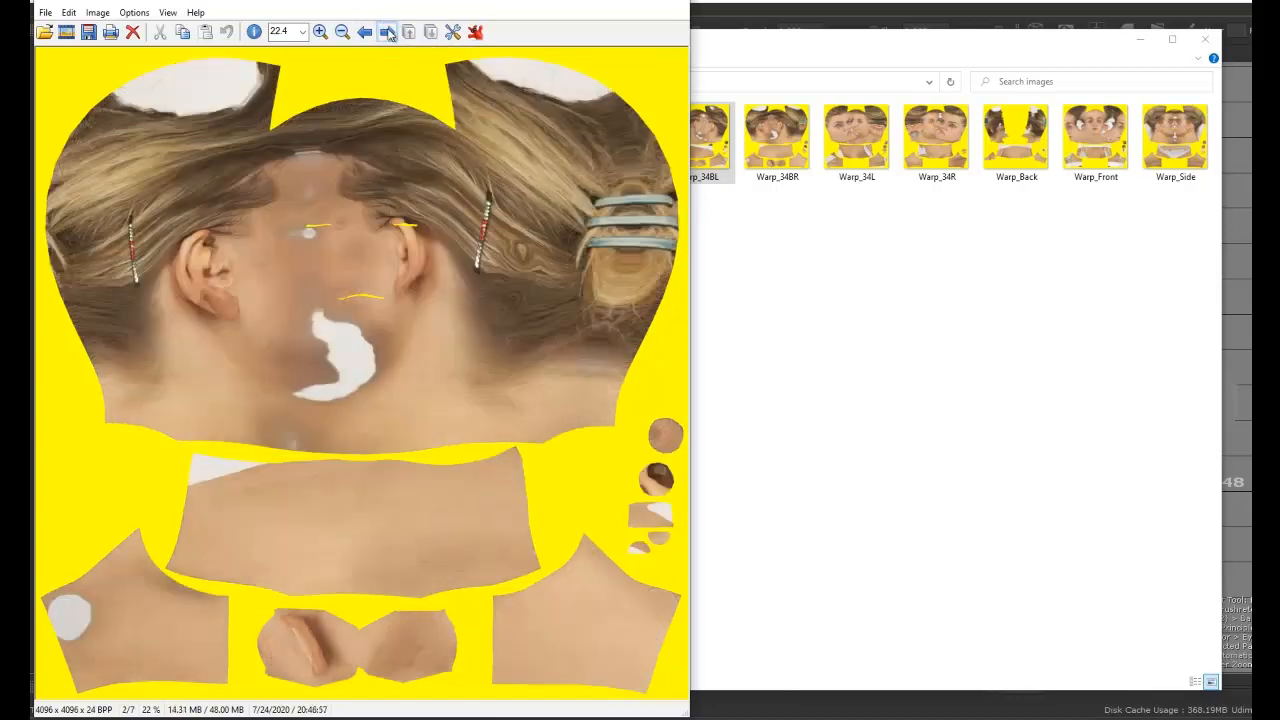
click(389, 34)
click(389, 34)
click(389, 34)
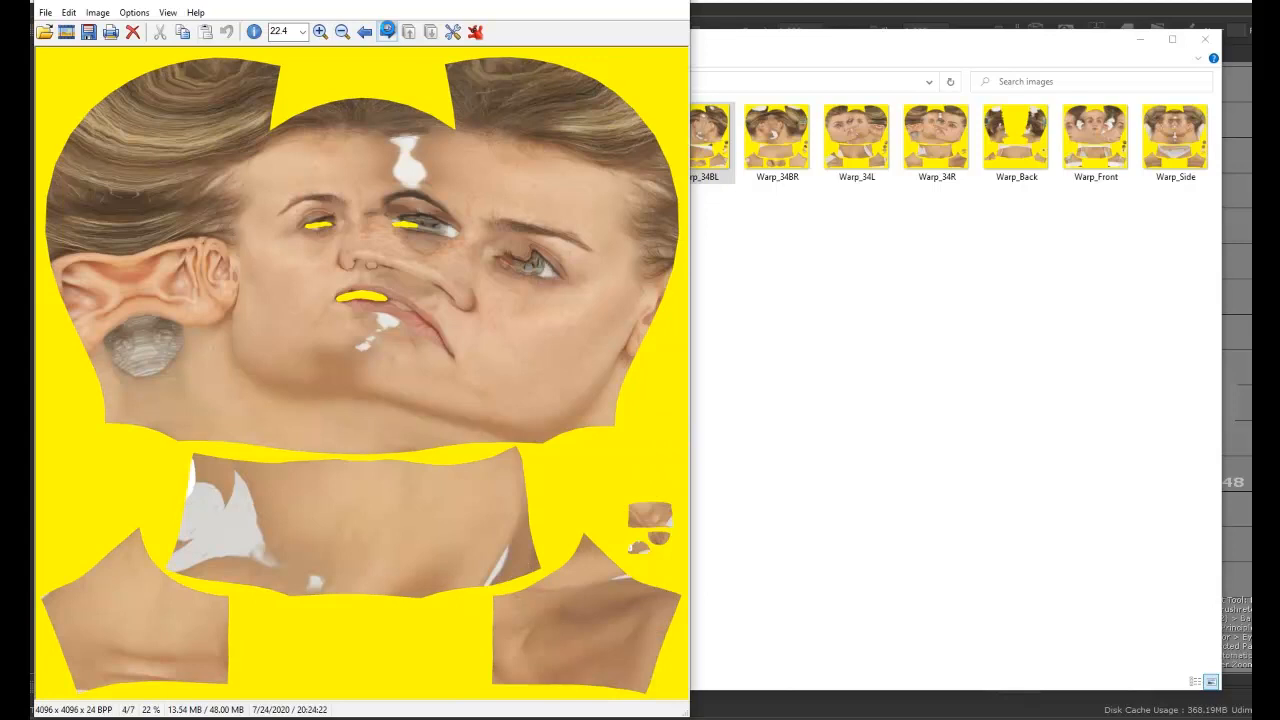
click(387, 35)
click(364, 38)
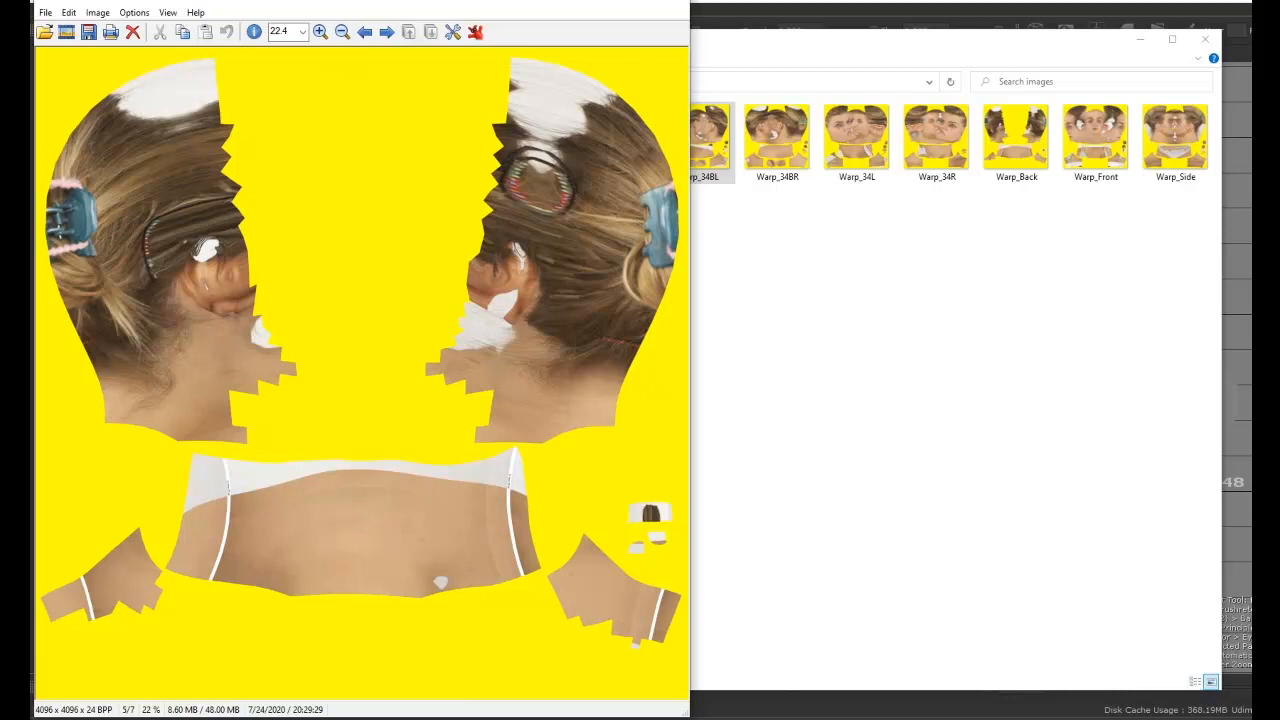
Leave the remote session's full-screen mode, switch to Maya and review the head's list of UV sets
click(1250, 366)
click(1143, 92)
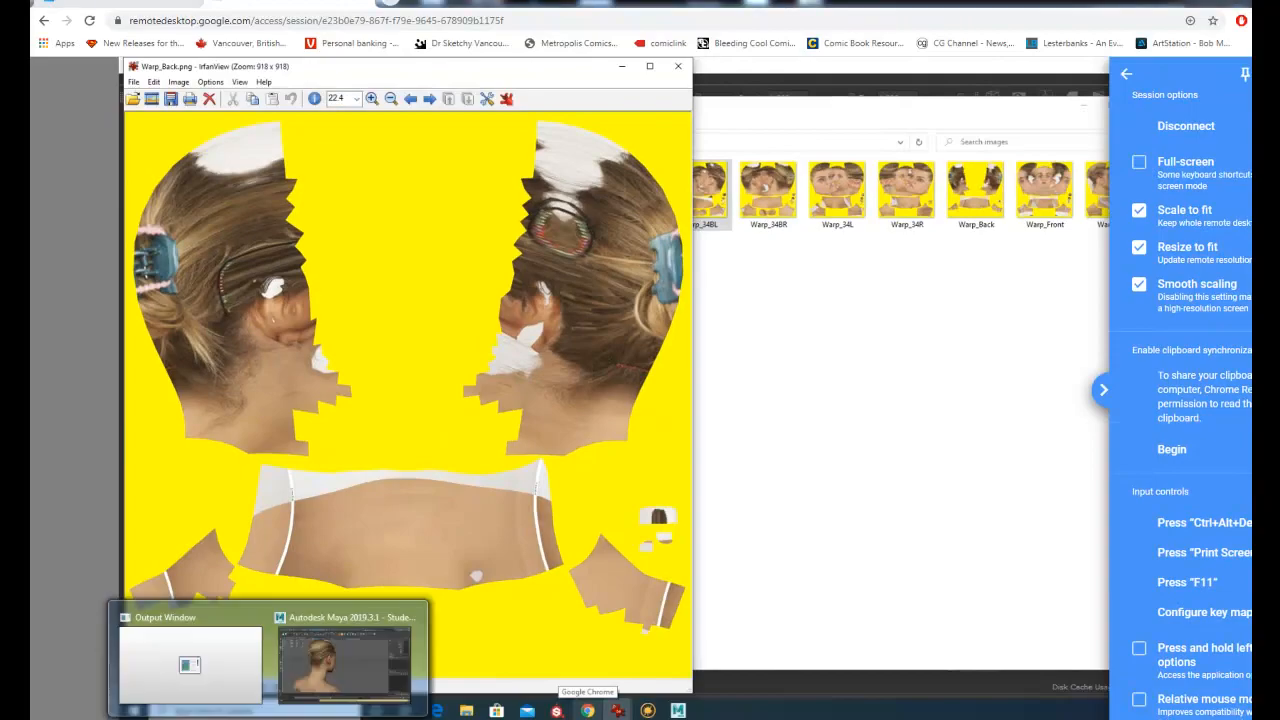
click(326, 668)
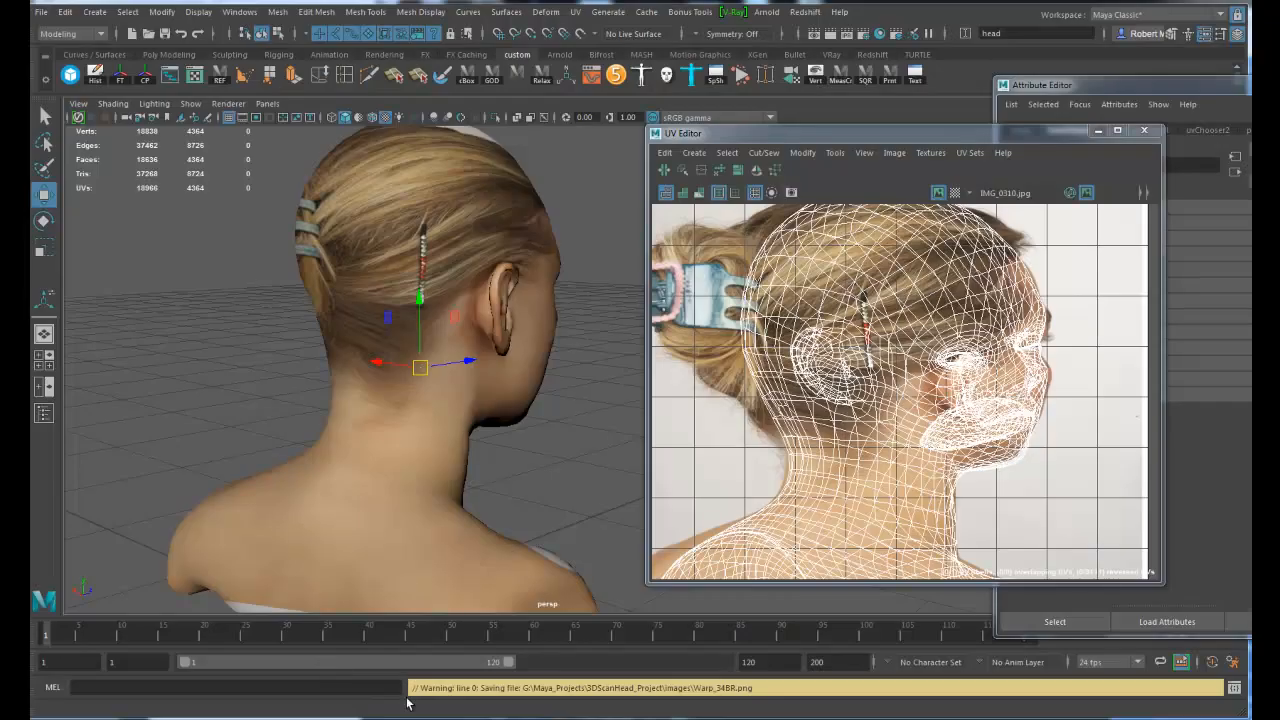
click(969, 152)
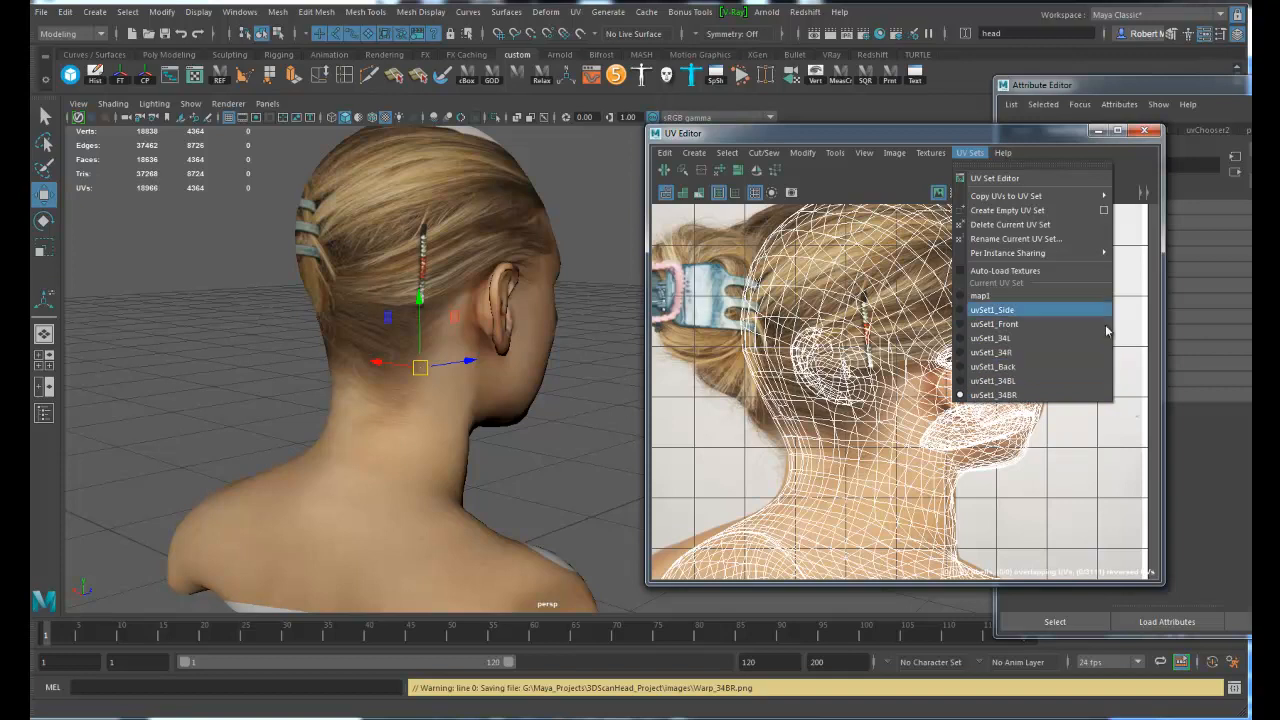
click(1020, 137)
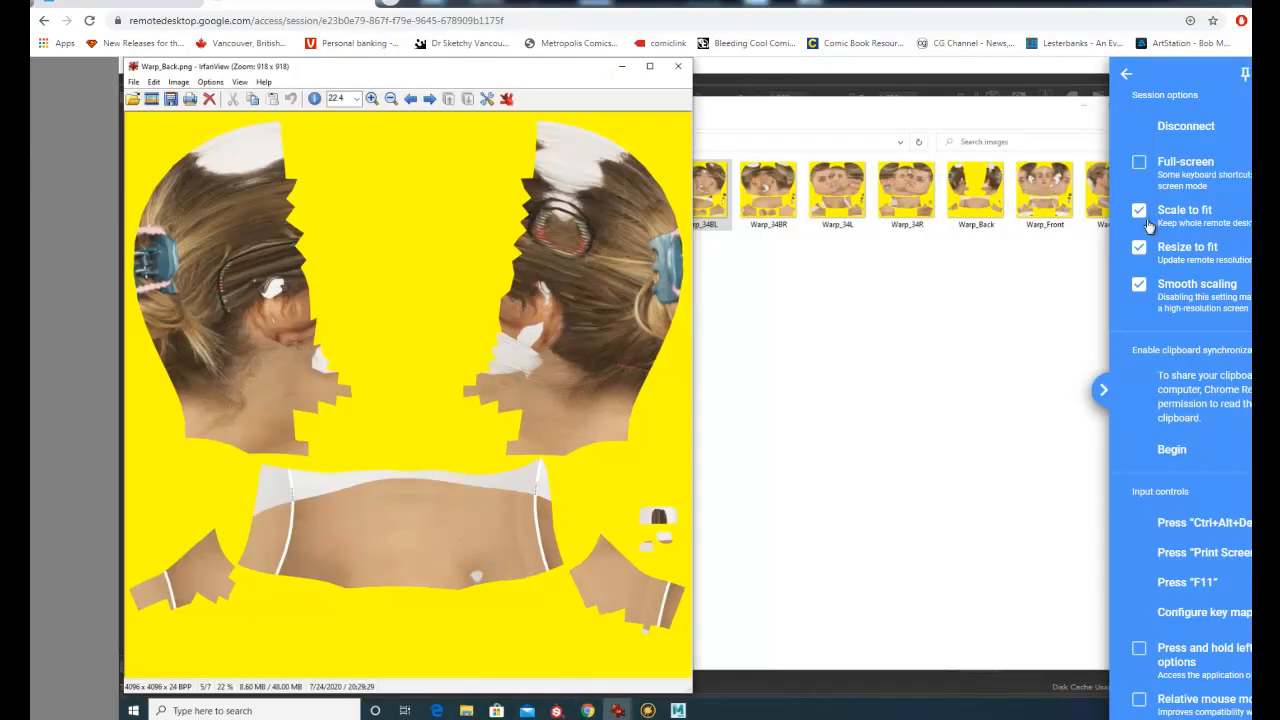
Return the remote session to full-screen, hide its session options, and minimize IrfanView and the images folder to reach Mari
click(1139, 163)
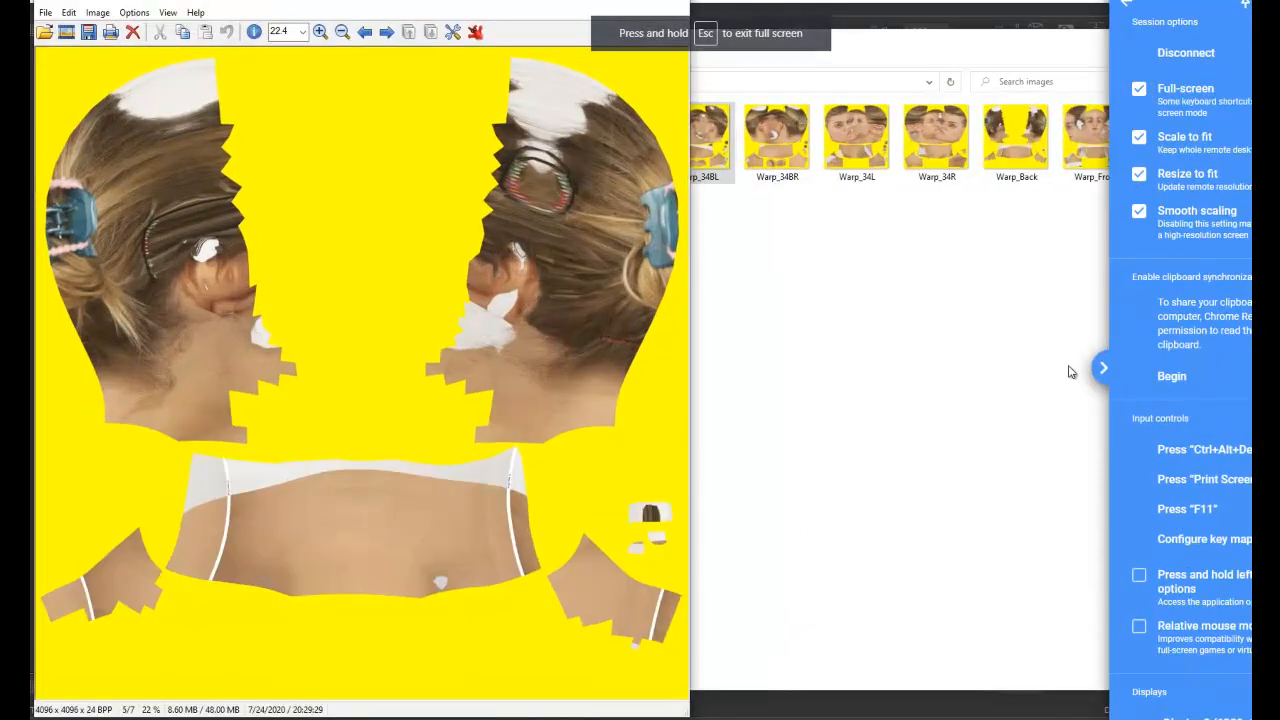
click(1102, 370)
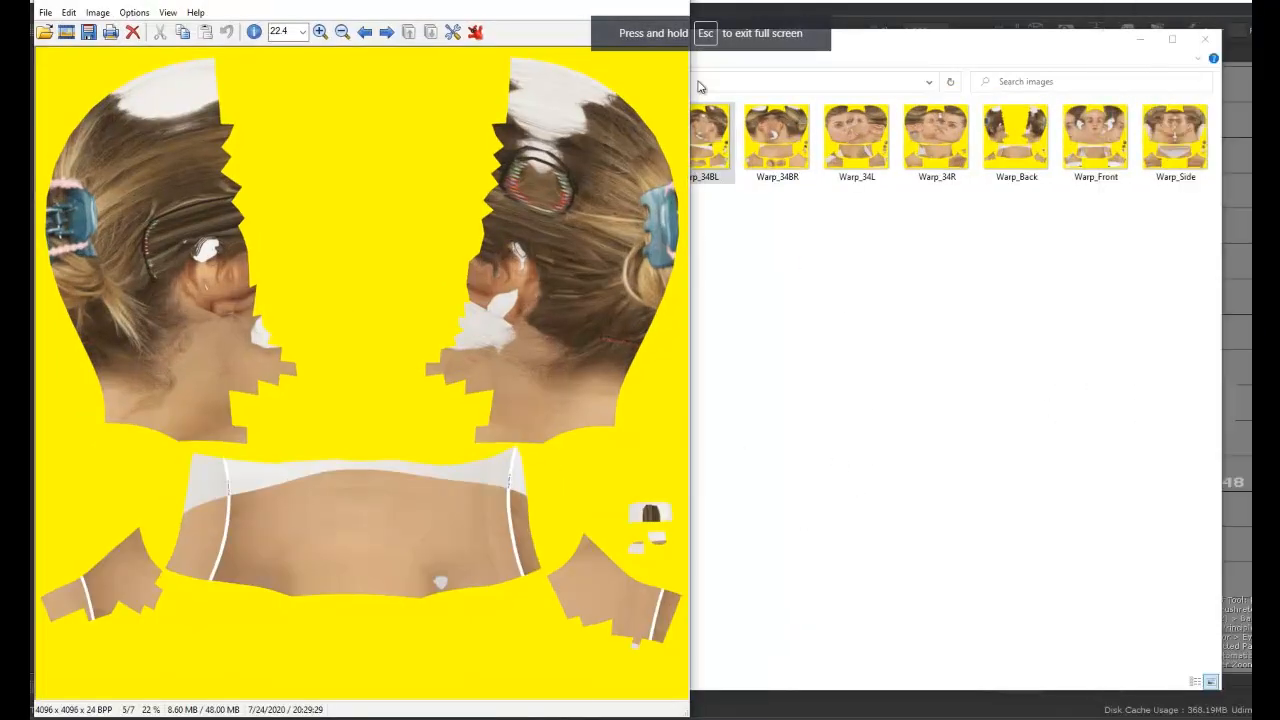
click(677, 8)
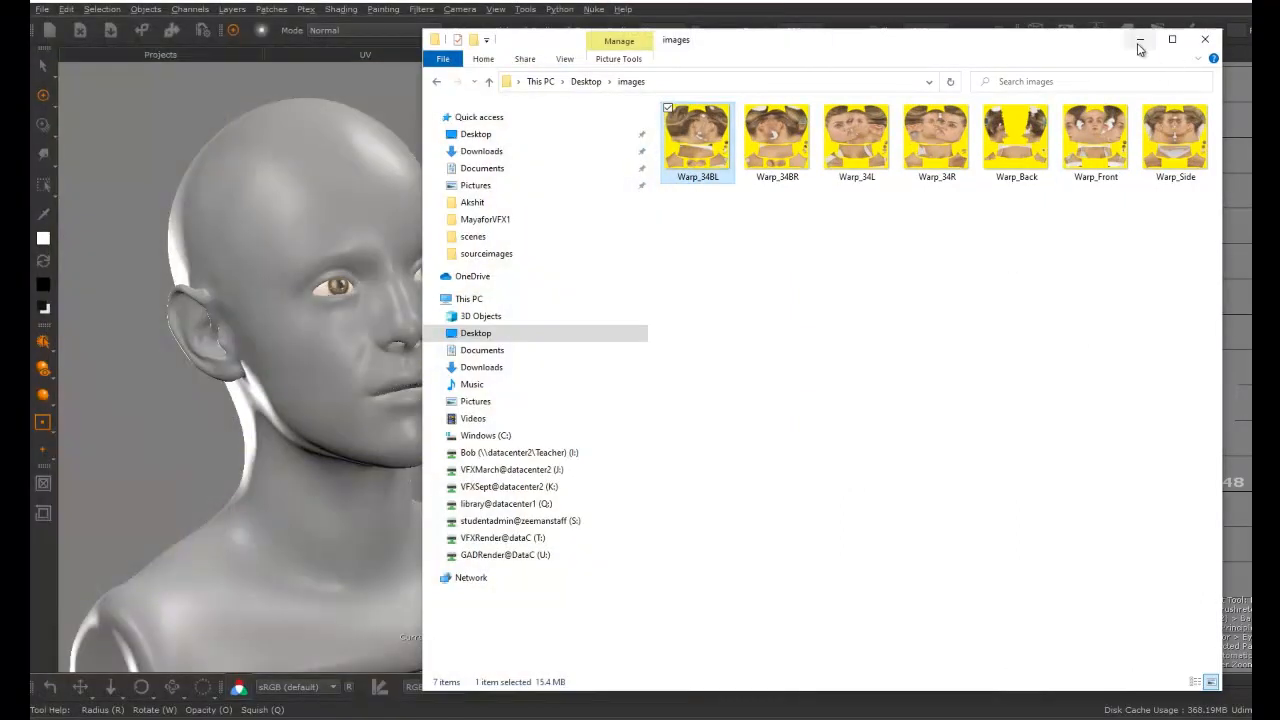
click(1140, 39)
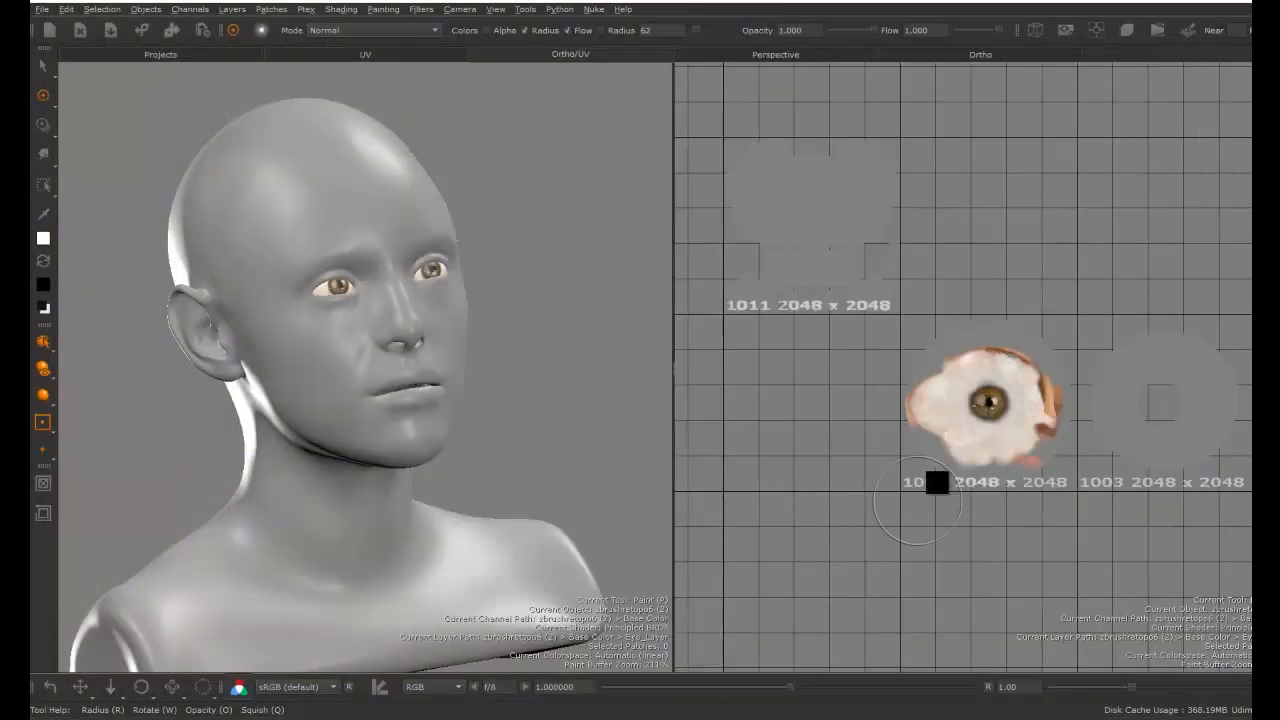
Show the Base Color layer stack and put Eye_Layer into a new layer group
alt+right_drag(451, 369, 486, 386)
alt+middle_drag(486, 386, 520, 384)
alt+middle_drag(943, 368, 1050, 401)
alt+right_drag(503, 365, 616, 408)
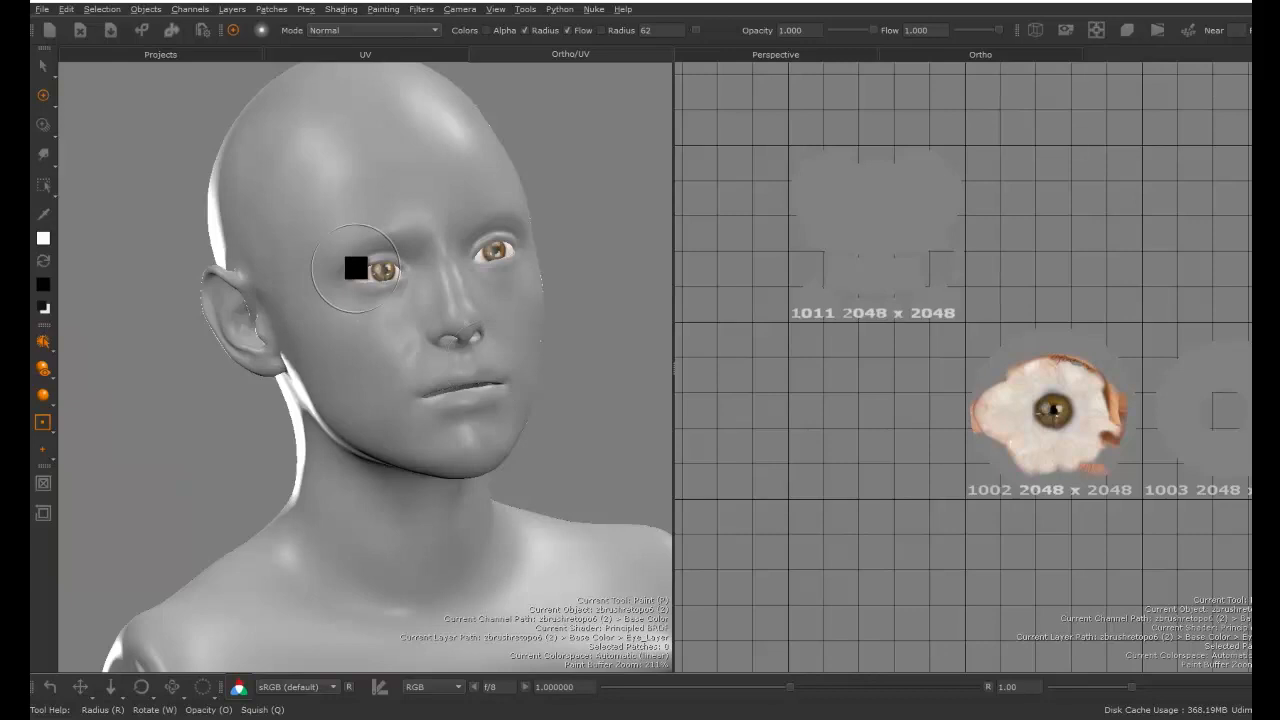
mouse_move(486, 334)
alt+mouse_down()
mouse_move(460, 394)
mouse_move(380, 487)
mouse_move(399, 405)
alt+mouse_up()
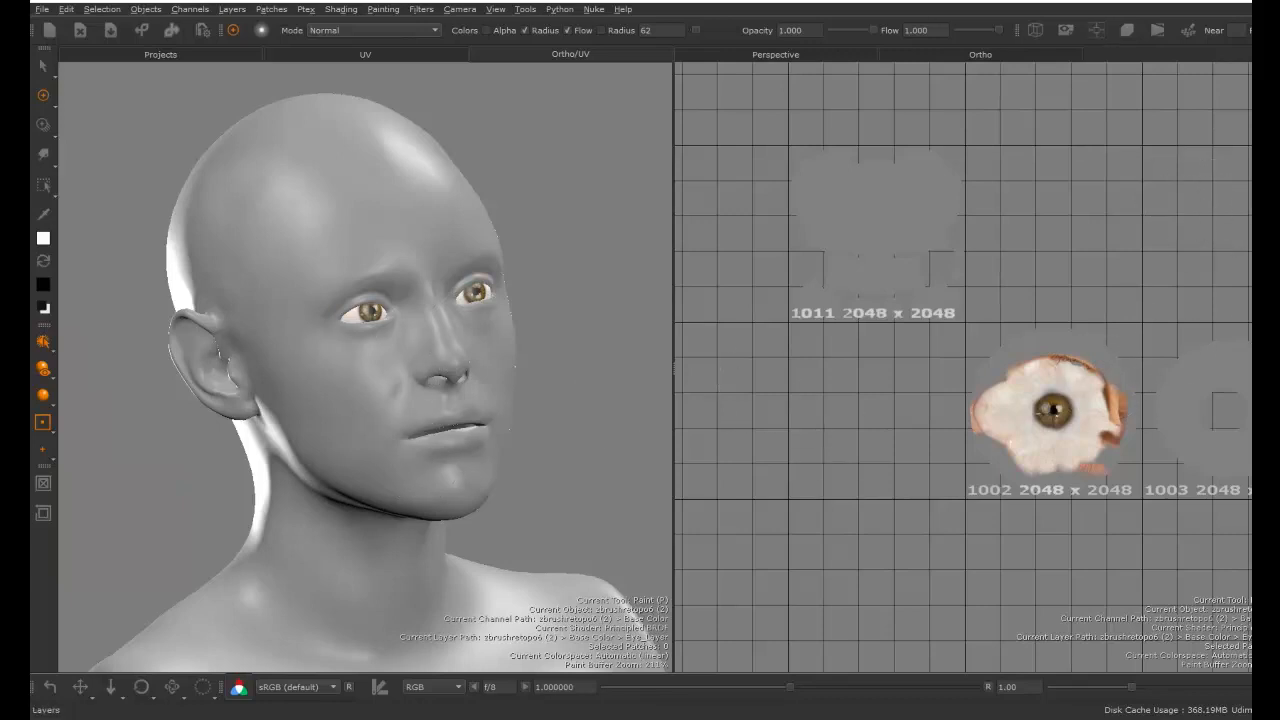
click(1262, 126)
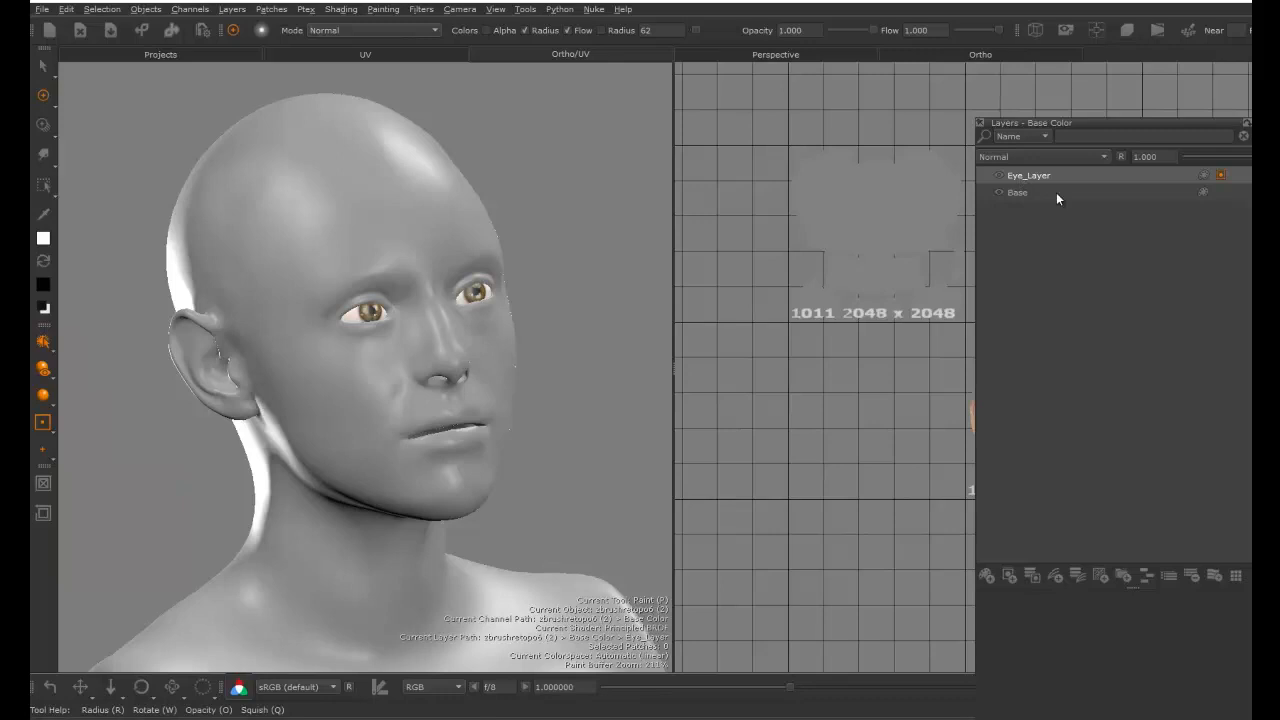
click(1012, 177)
click(1123, 576)
click(1019, 177)
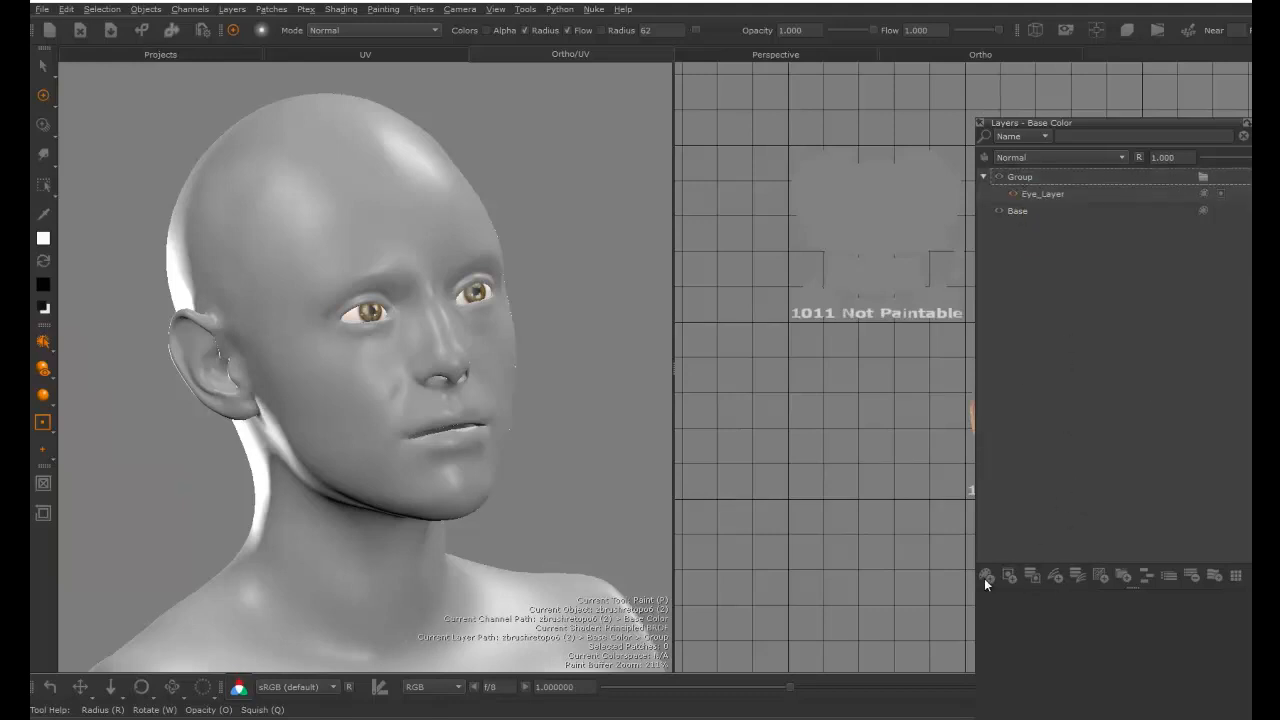
Add a new paintable layer above the Eye_Layer group and place it in its own layer group
click(985, 576)
click(1013, 176)
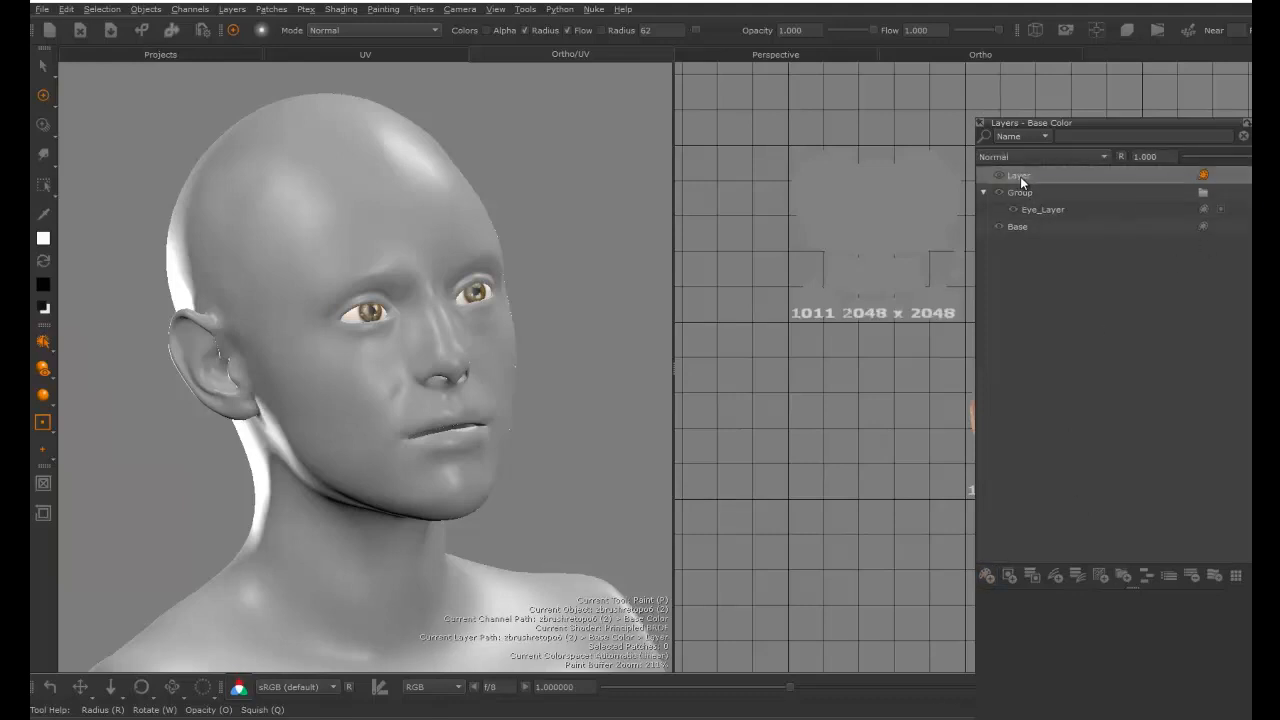
click(1128, 575)
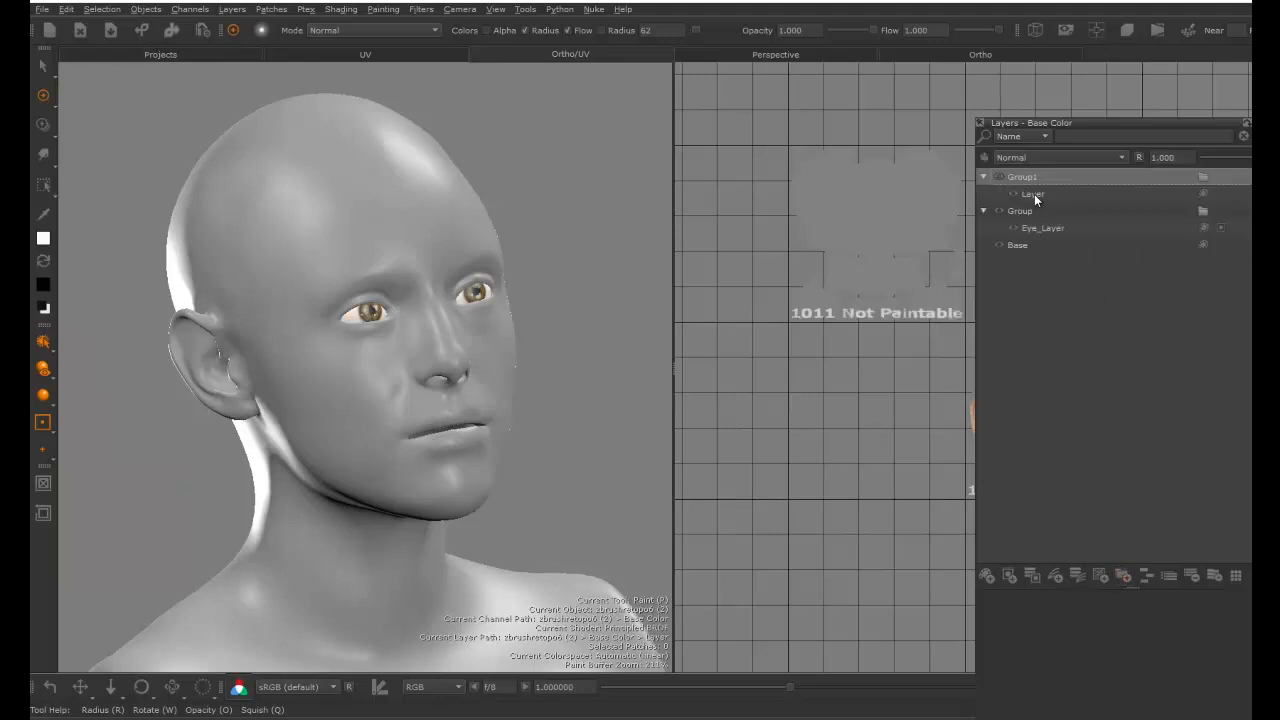
Start an image import into the new layer of the top group and browse to the images folder on the Desktop
click(1034, 193)
right_click(1033, 191)
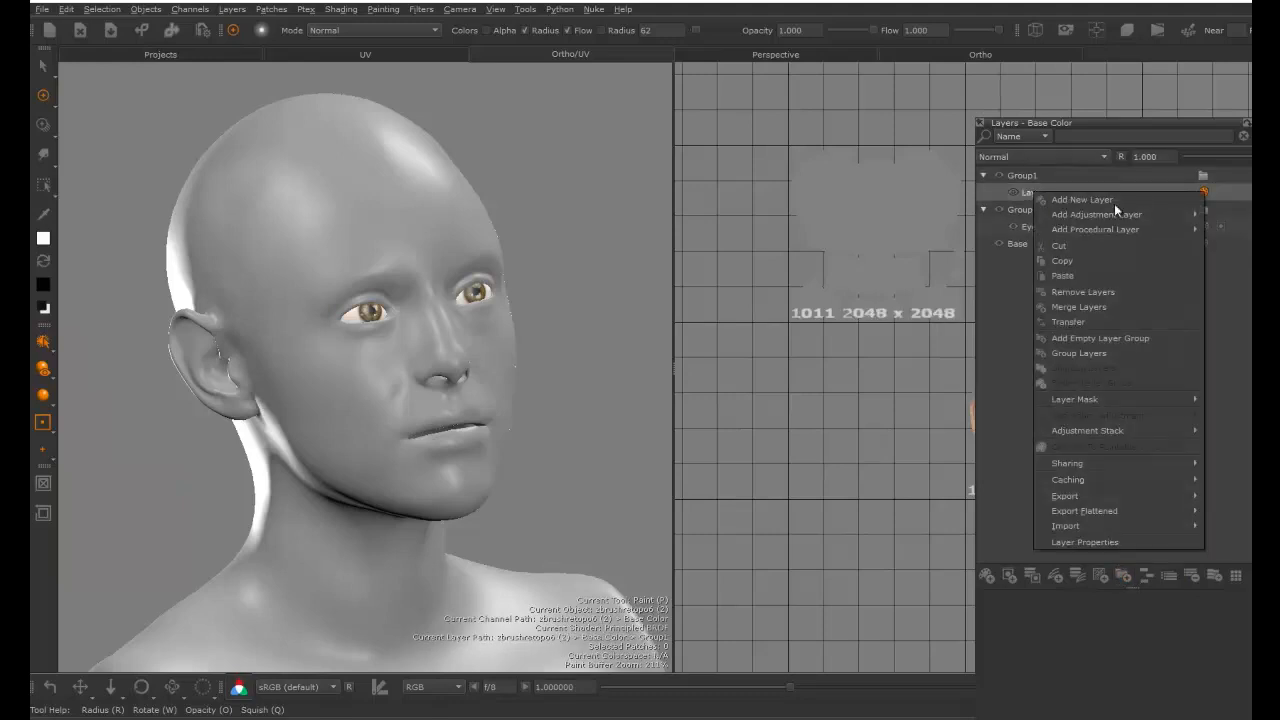
mouse_move(1071, 526)
click(1232, 527)
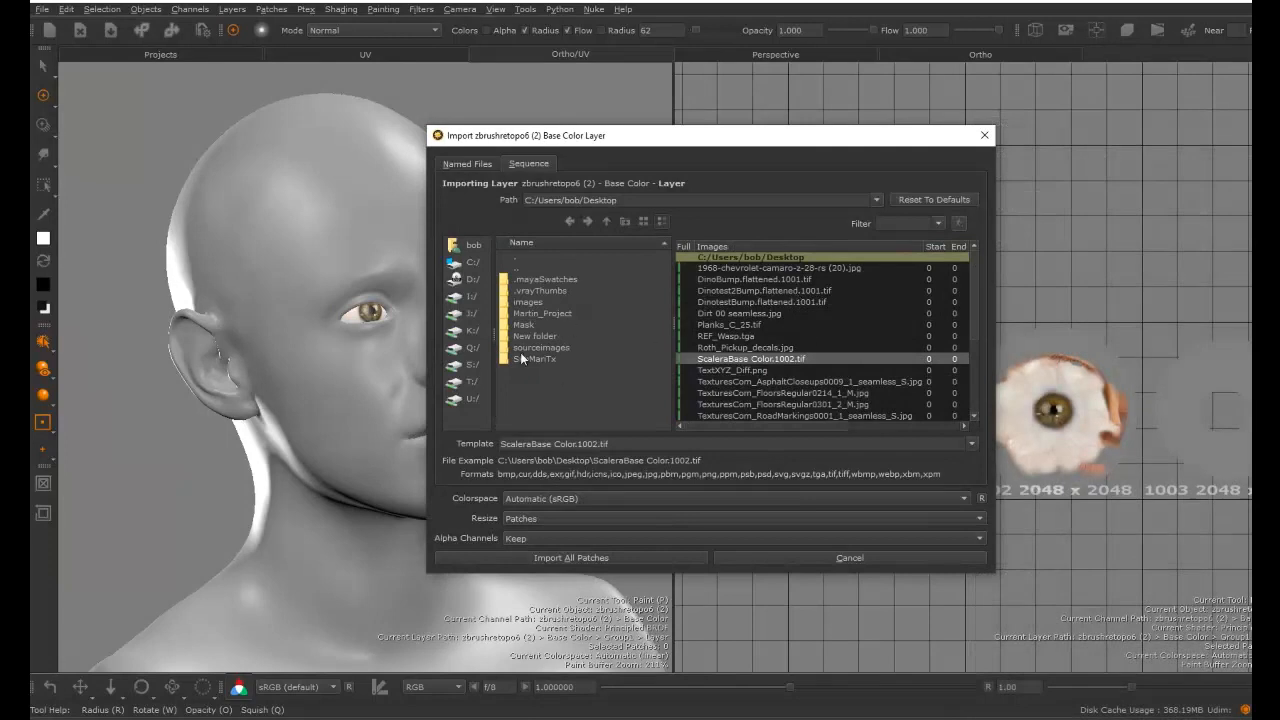
click(472, 244)
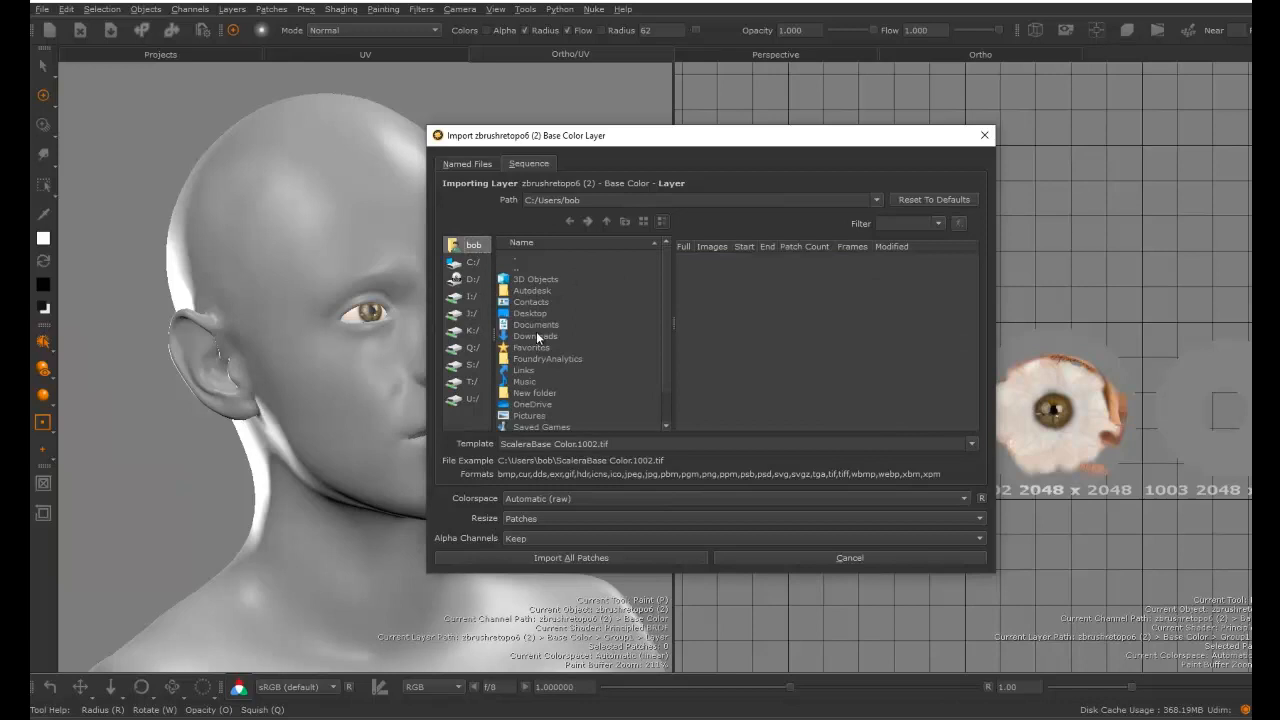
click(530, 315)
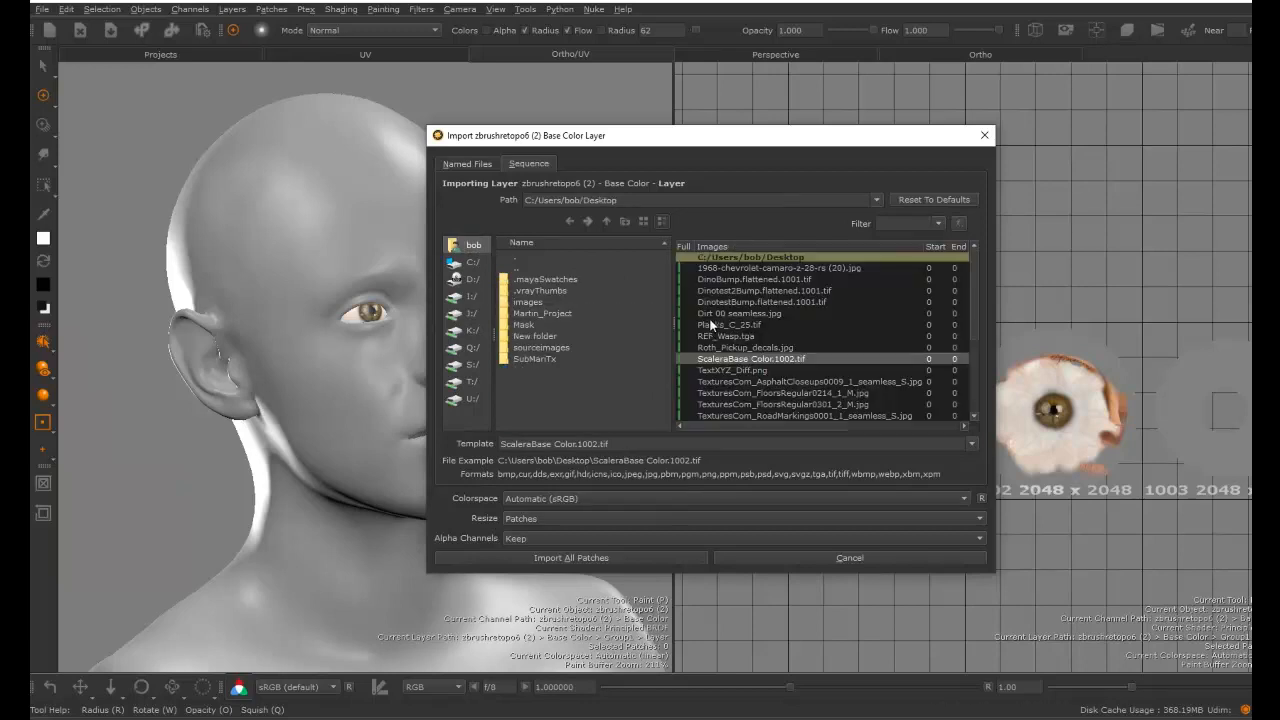
click(528, 304)
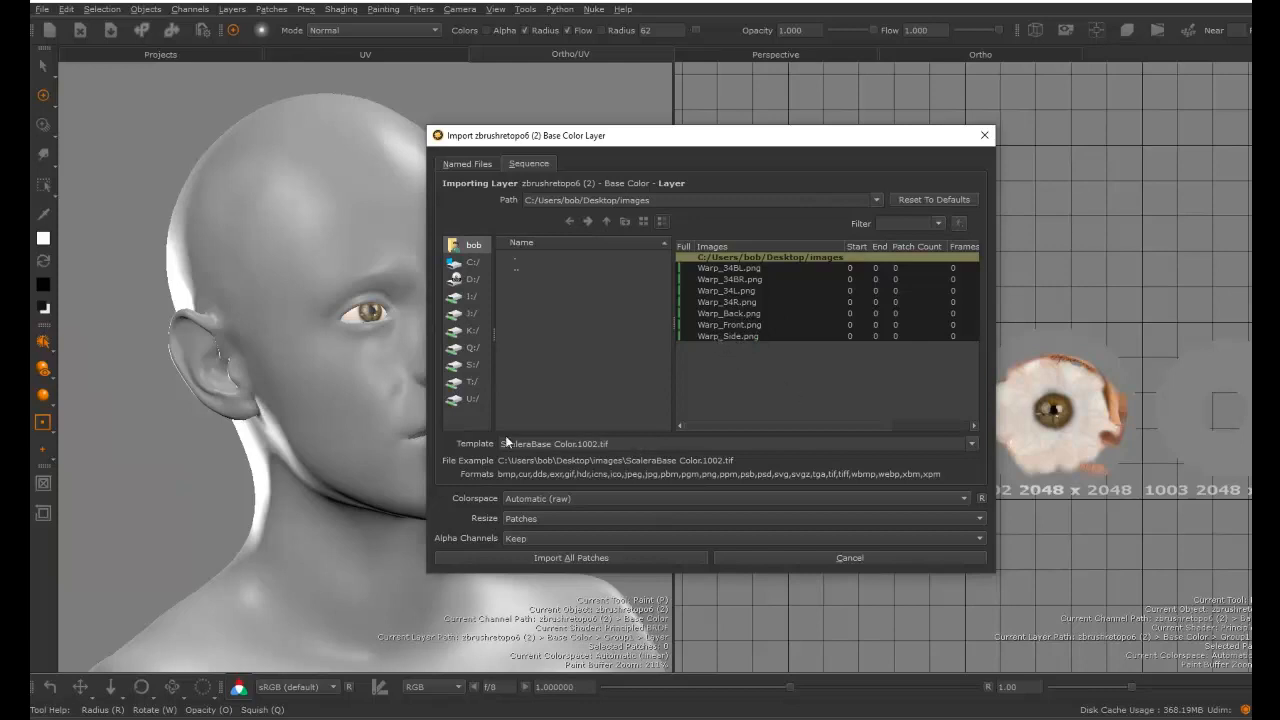
Import Warp_Side.png into all patches of the layer with Resize set to Patches, and dismiss the import summary
click(860, 336)
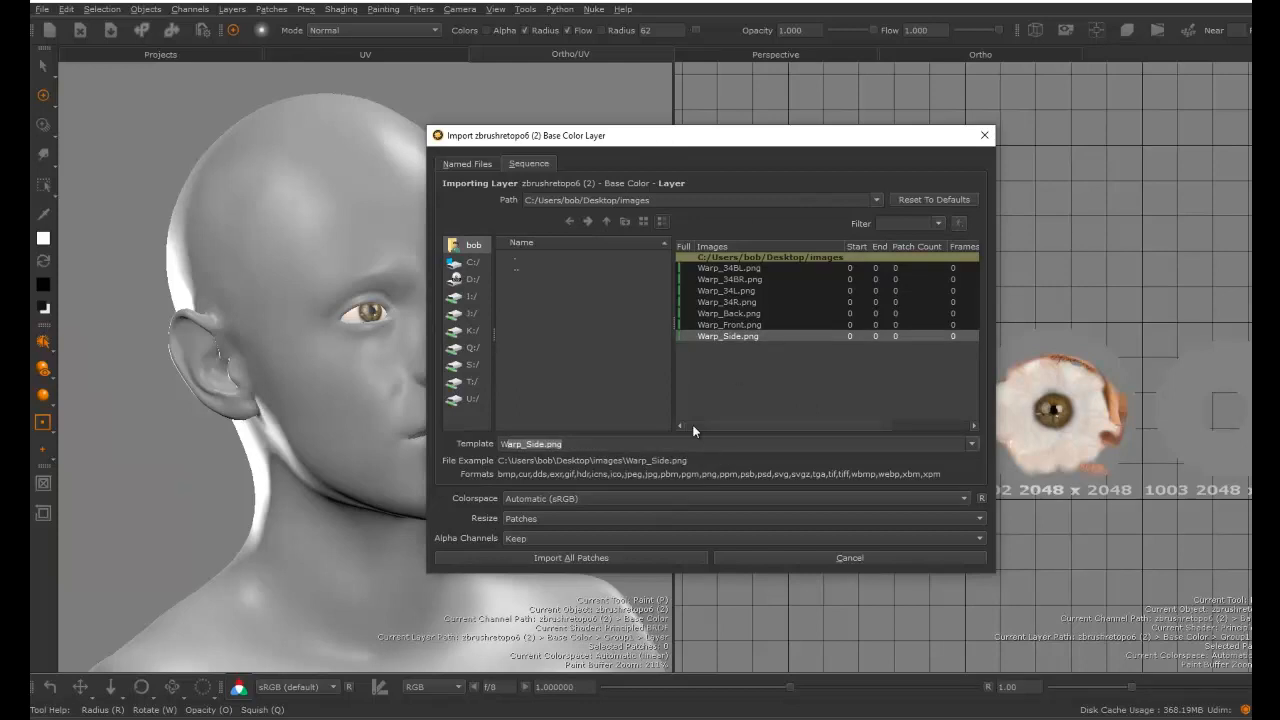
click(575, 443)
click(721, 337)
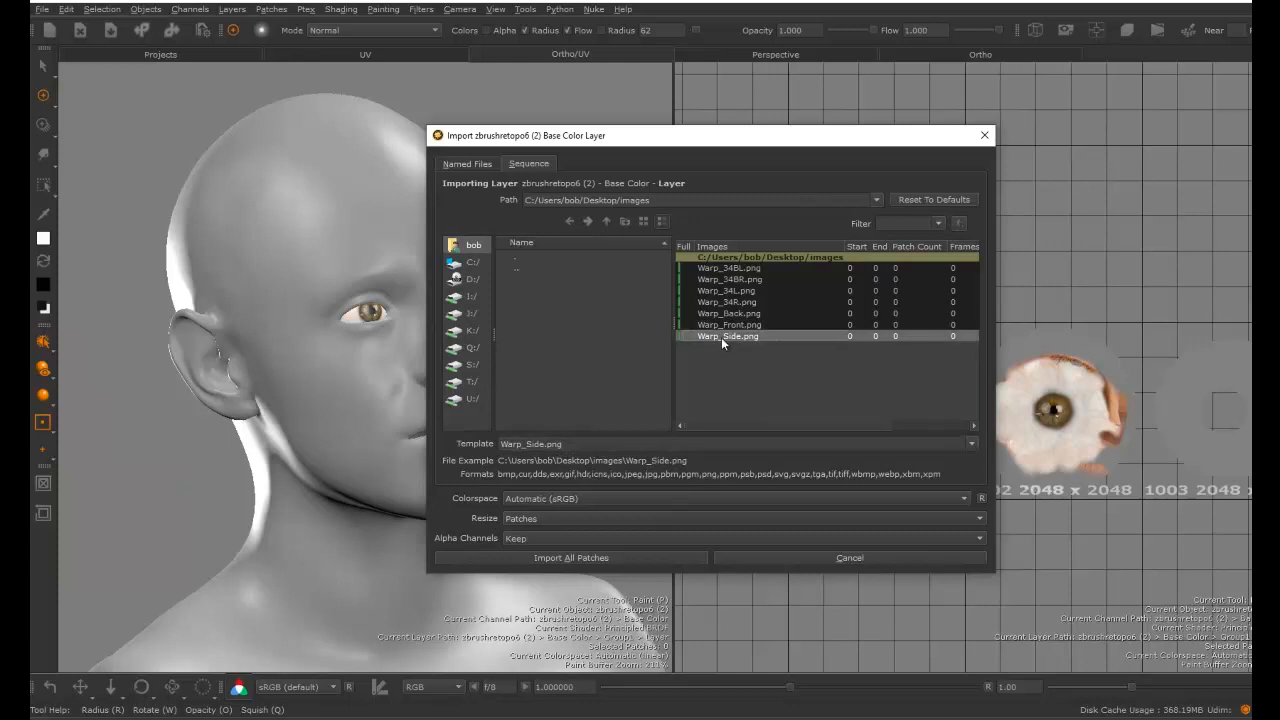
click(585, 560)
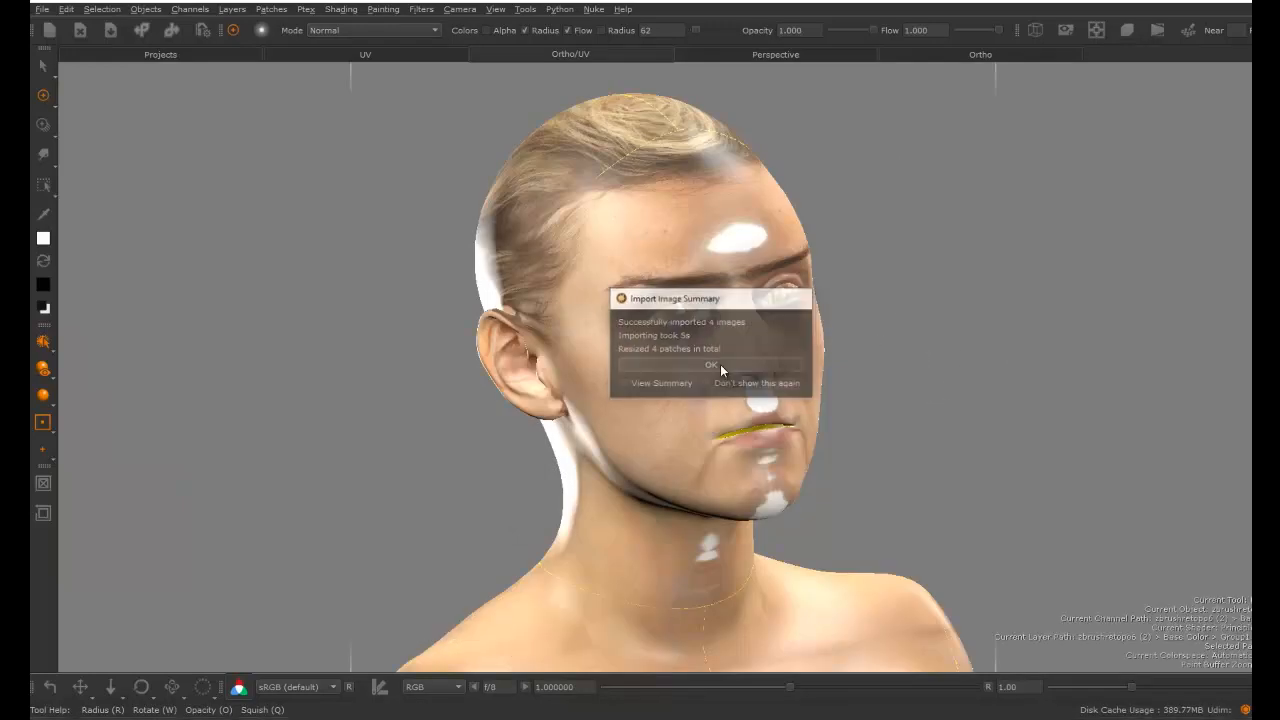
click(719, 364)
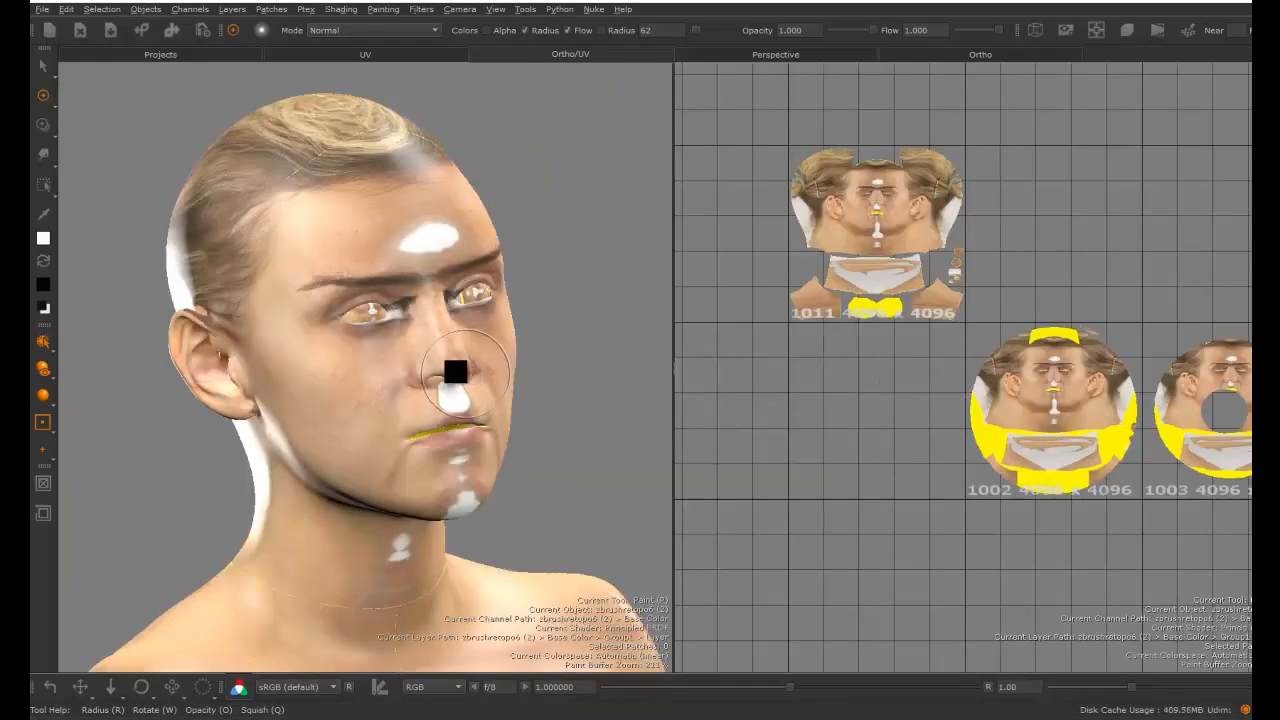
Switch the canvas display to flat, unlit shading
mouse_move(457, 366)
alt+mouse_down()
mouse_move(530, 362)
mouse_move(443, 363)
mouse_move(534, 337)
mouse_move(440, 352)
mouse_move(500, 350)
alt+mouse_up()
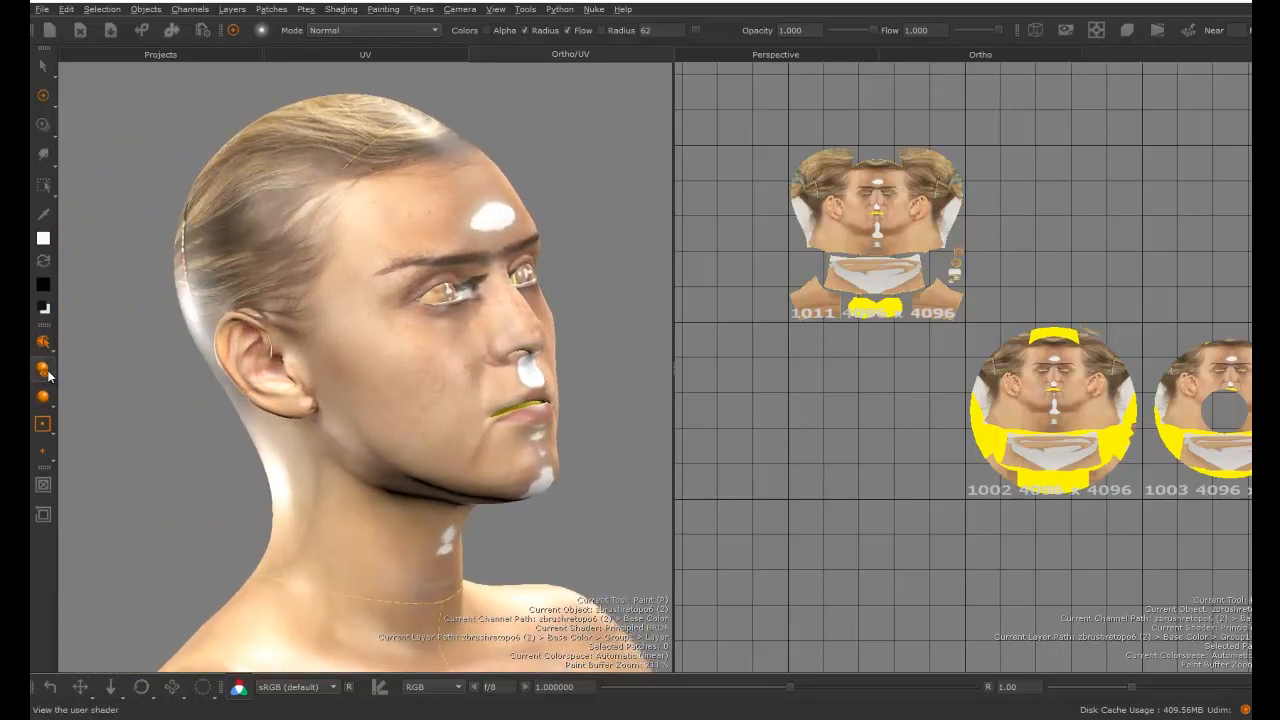
click(48, 374)
click(90, 397)
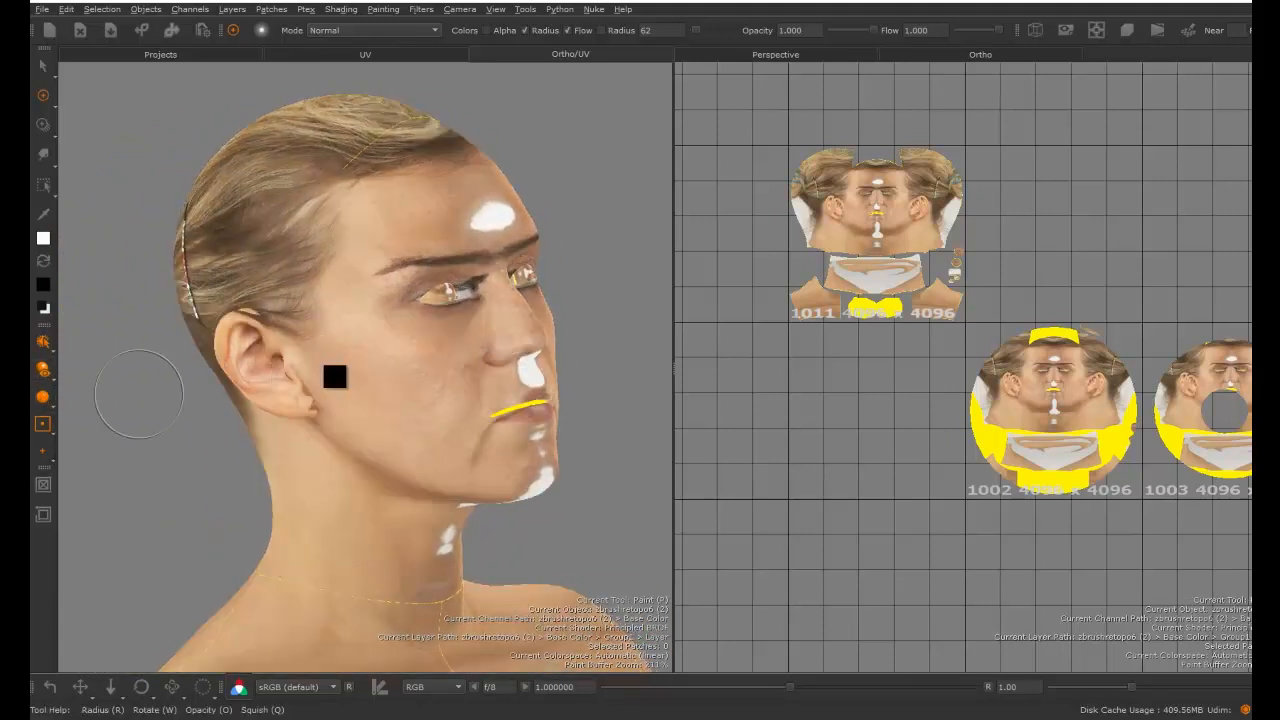
Examine the imported side photo on the head from several angles and across the UV tiles
mouse_move(497, 394)
alt+mouse_down()
mouse_move(514, 389)
mouse_move(434, 266)
alt+mouse_up()
alt+drag(534, 368, 477, 274)
mouse_move(563, 403)
alt+mouse_down()
mouse_move(552, 410)
mouse_move(549, 391)
mouse_move(540, 417)
alt+mouse_up()
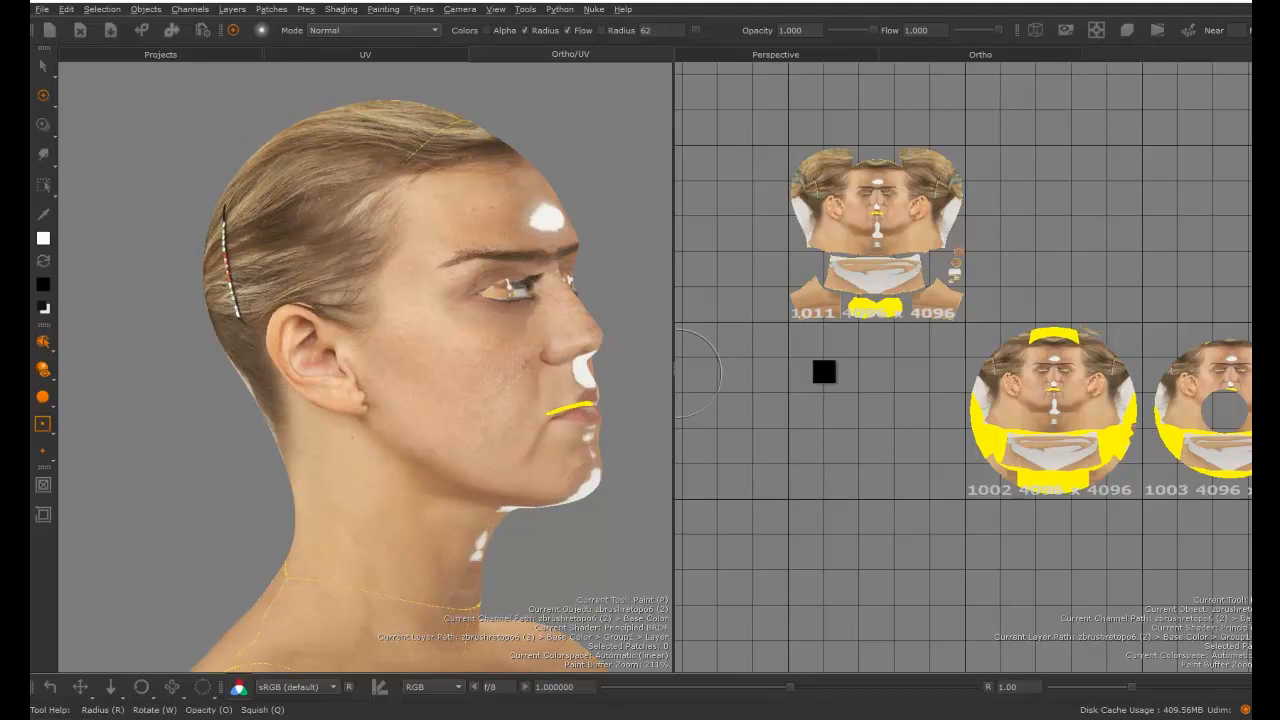
scroll(962, 400, up, 2)
scroll(962, 398, down, 3)
alt+middle_drag(989, 396, 923, 394)
alt+drag(561, 416, 514, 417)
alt+middle_drag(514, 417, 480, 399)
alt+middle_drag(990, 430, 871, 377)
alt+middle_drag(1044, 389, 1079, 386)
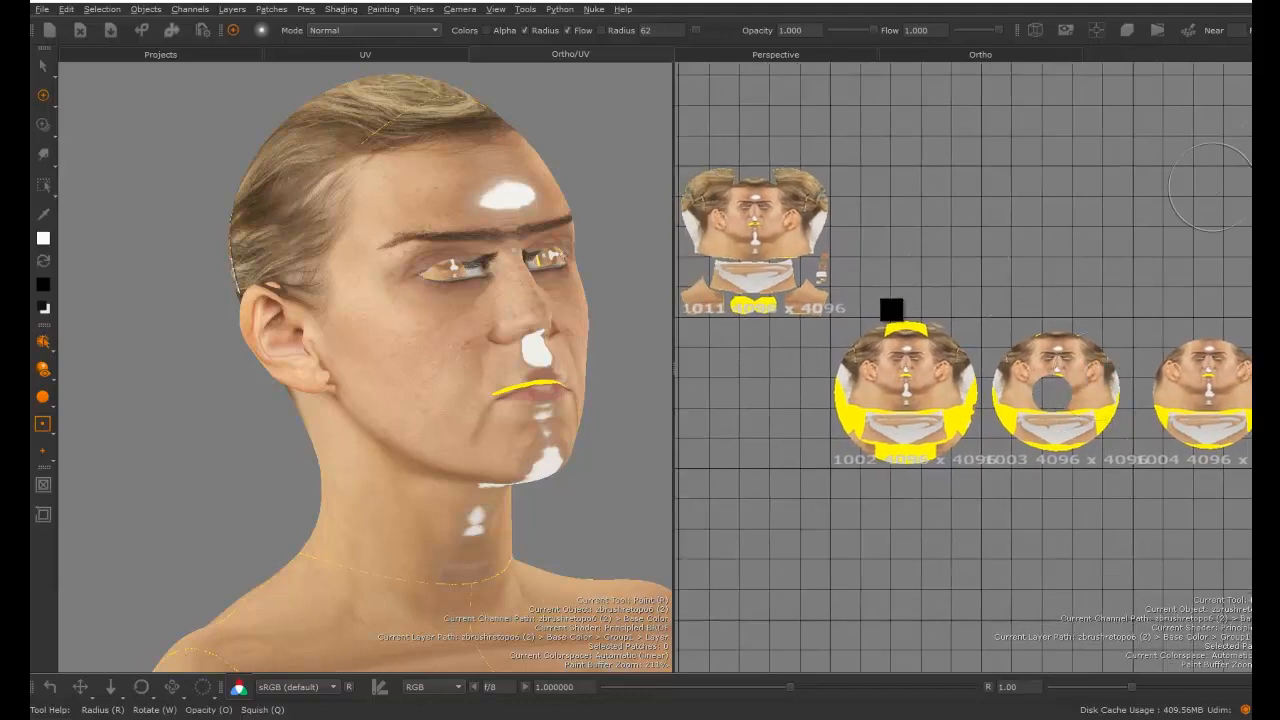
alt+middle_drag(902, 327, 939, 332)
Show the layer stack, select the group holding the imported layer and review its Add Mask options without adding one
key(l)
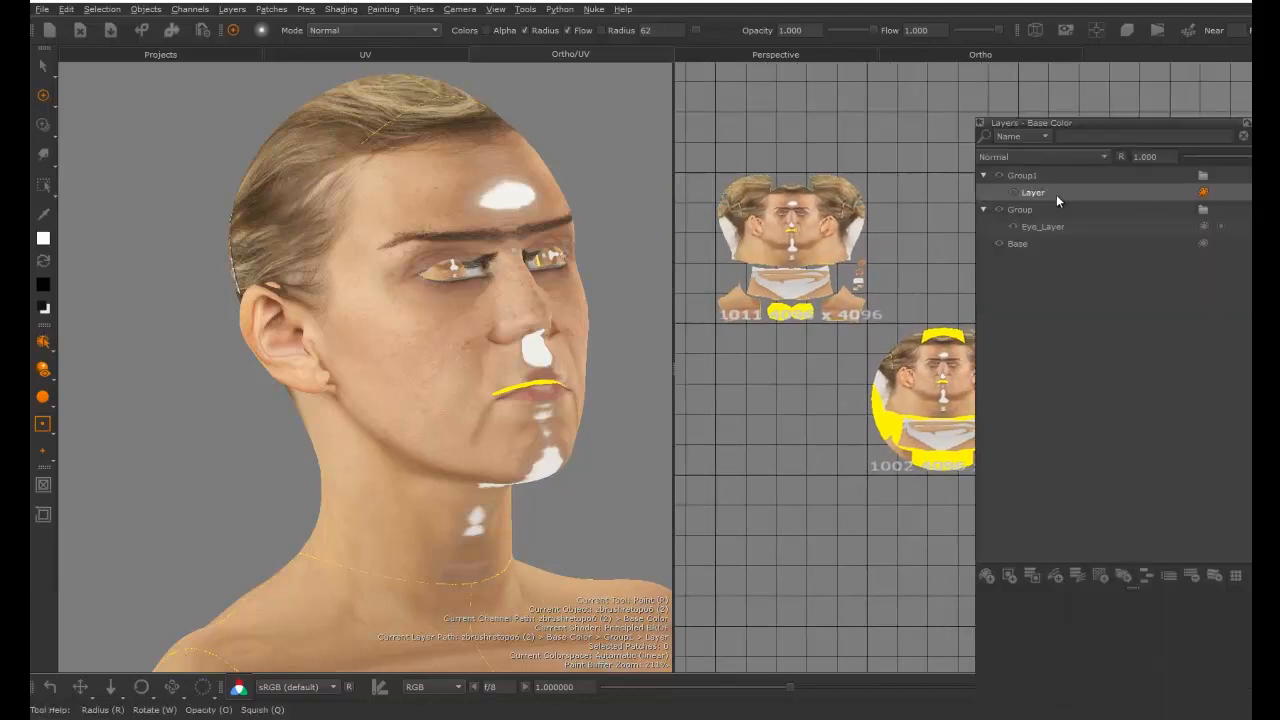
click(1026, 175)
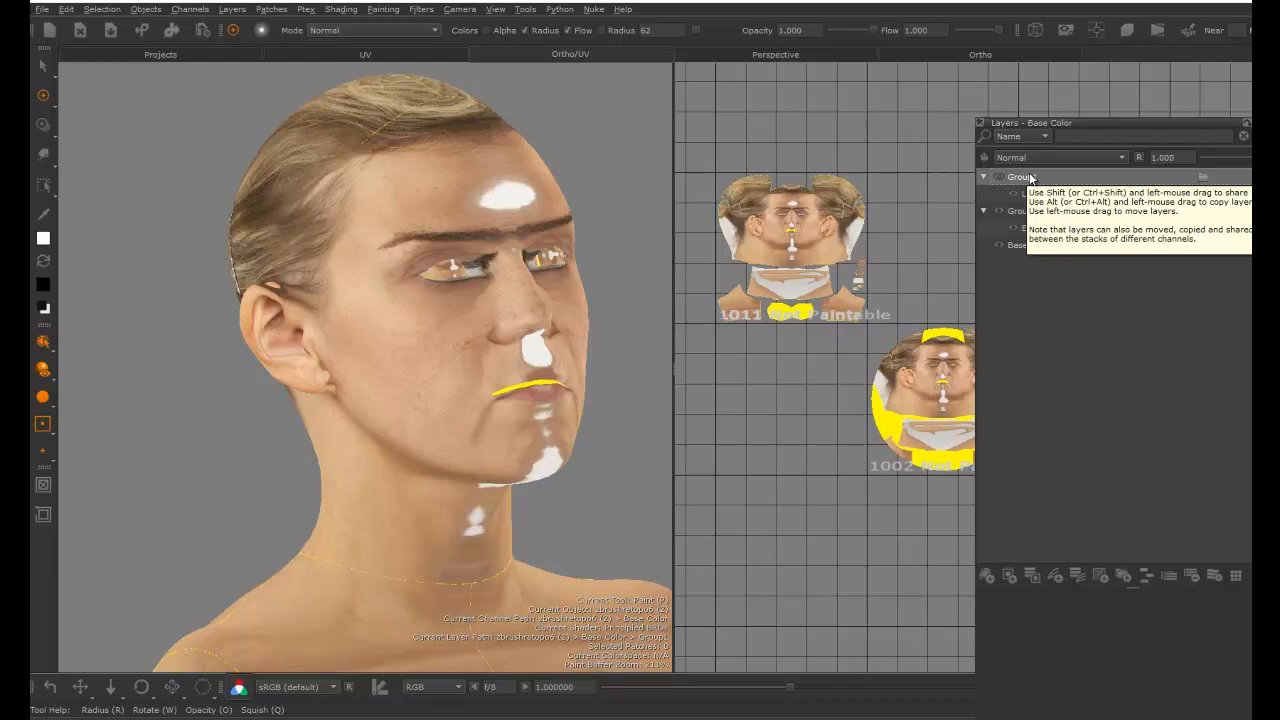
right_click(1088, 182)
mouse_move(1106, 392)
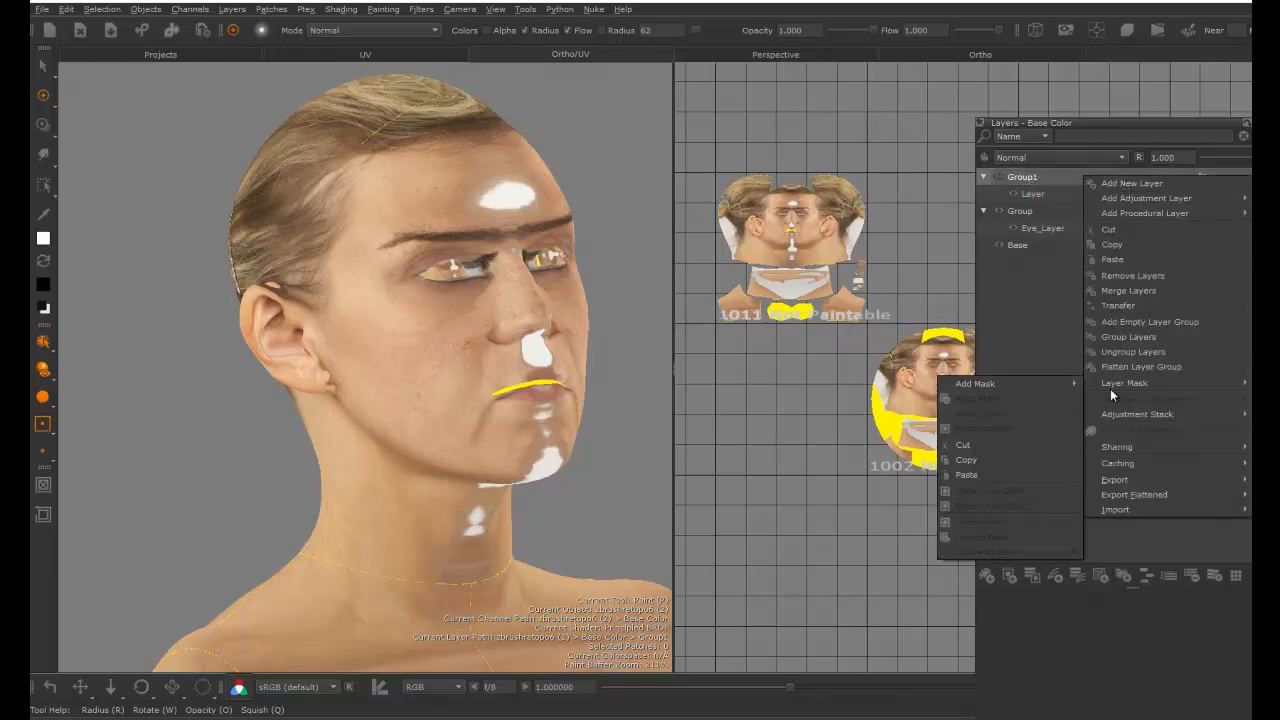
mouse_move(994, 382)
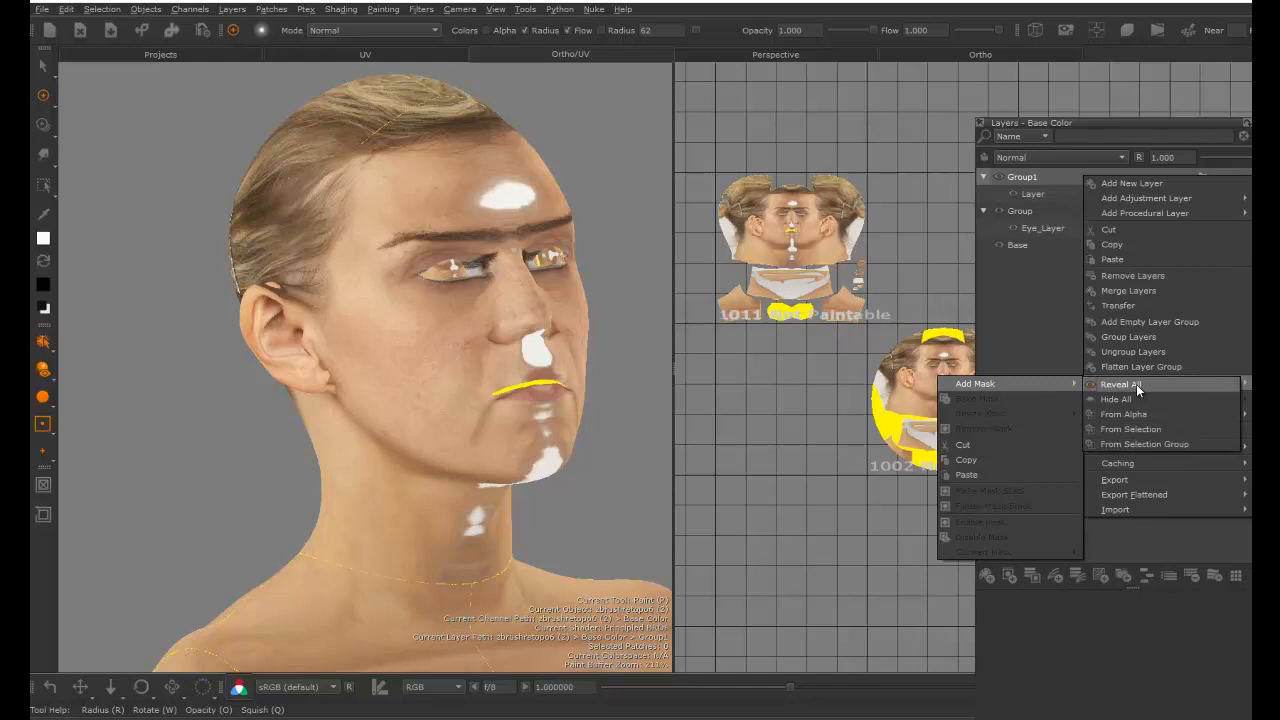
click(1115, 122)
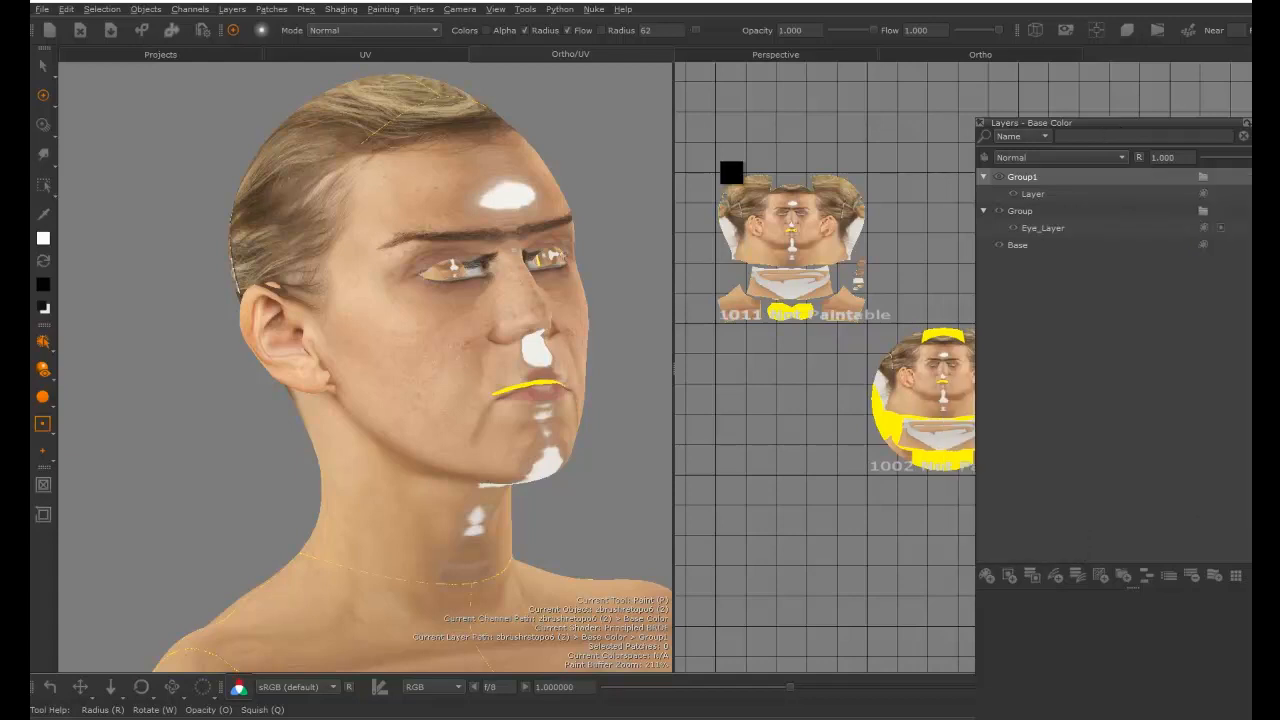
Select the head patch in UV tile 1011, add a From Selection mask to Group1, and return to the Paint tool
click(42, 64)
drag(706, 148, 876, 330)
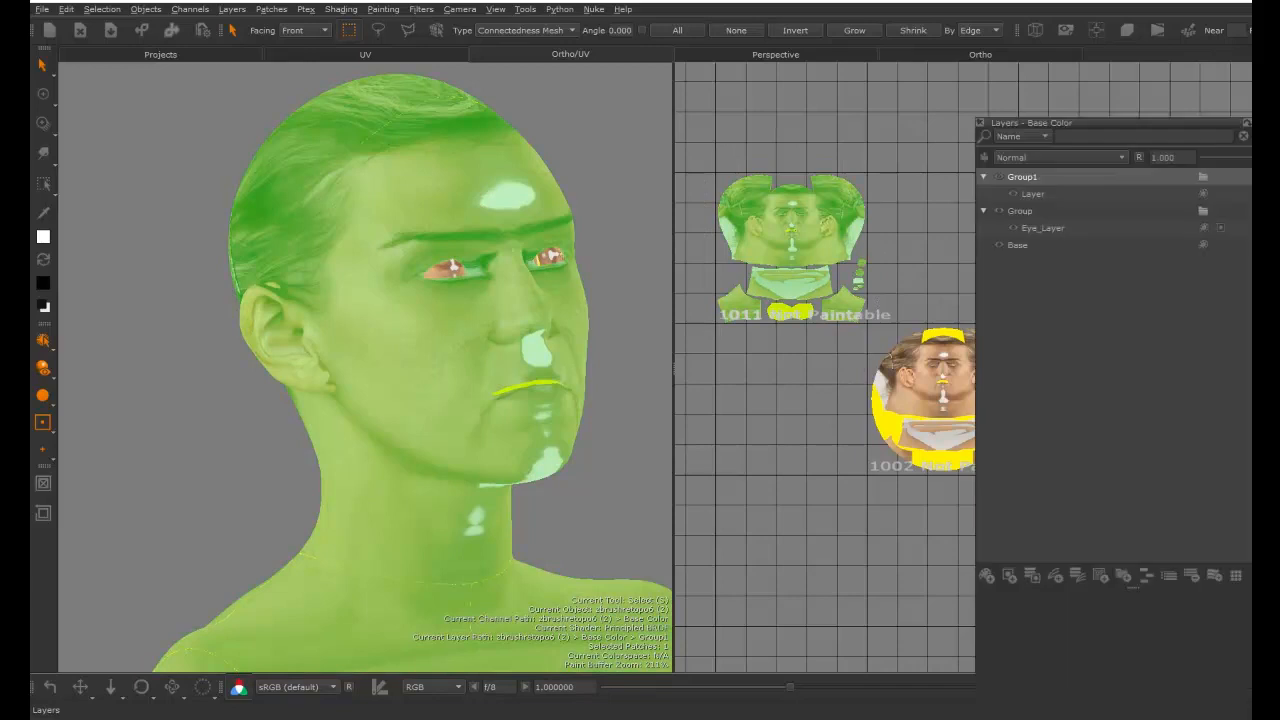
right_click(1058, 174)
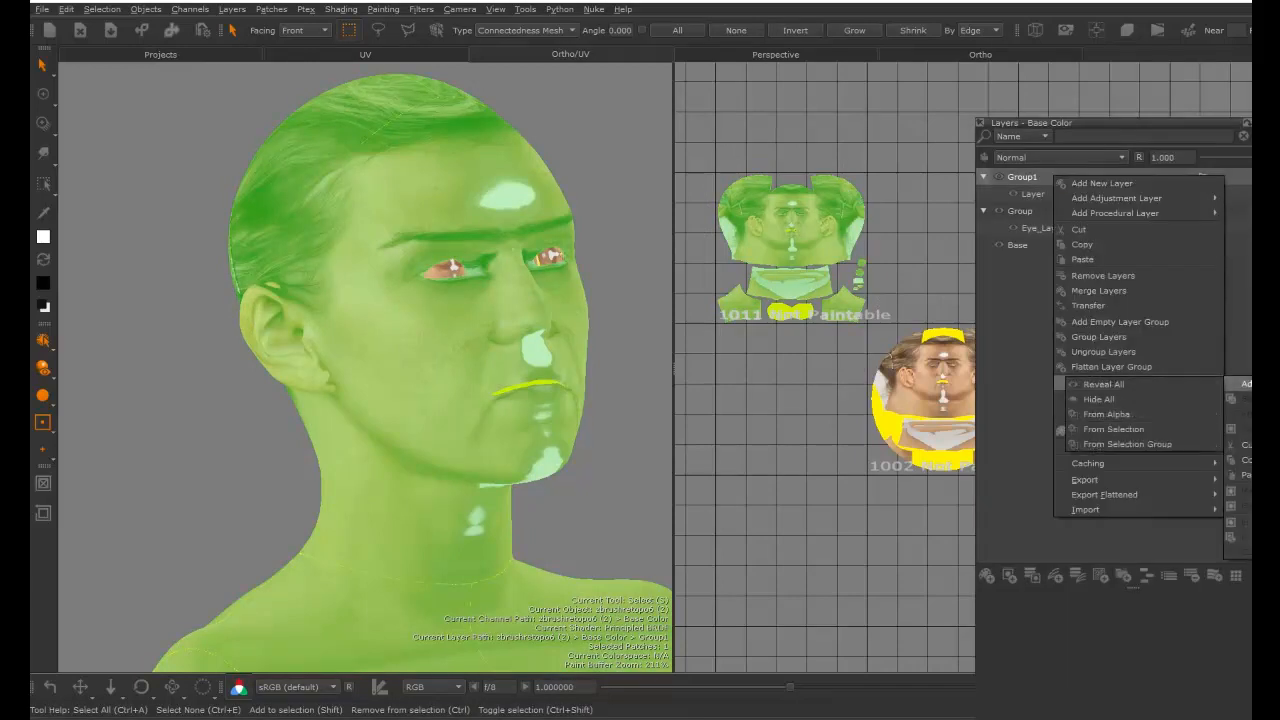
click(1135, 427)
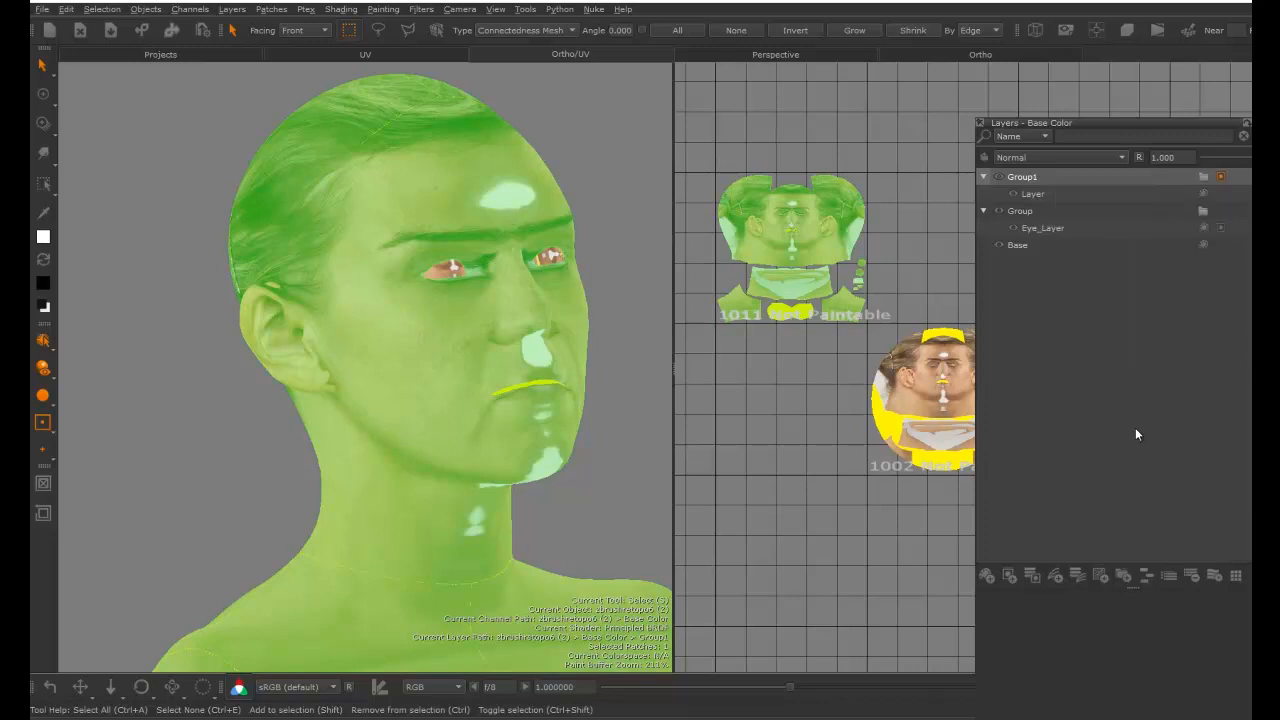
click(763, 444)
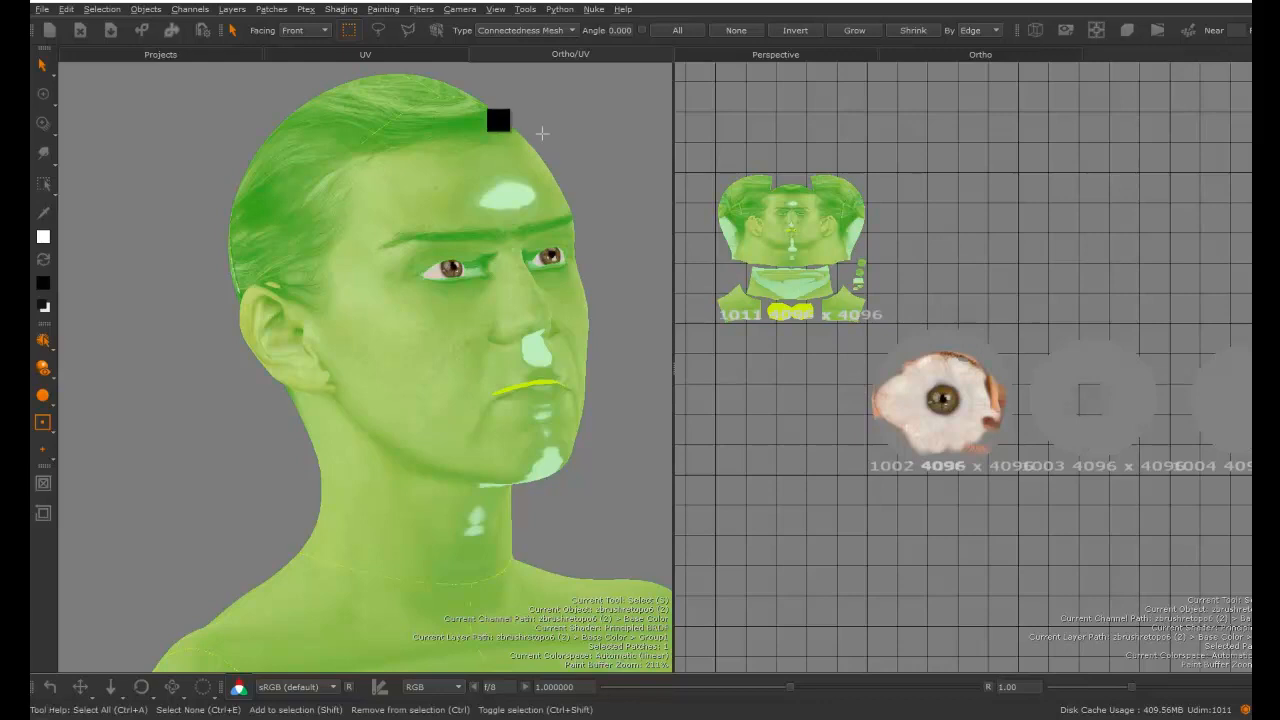
click(45, 96)
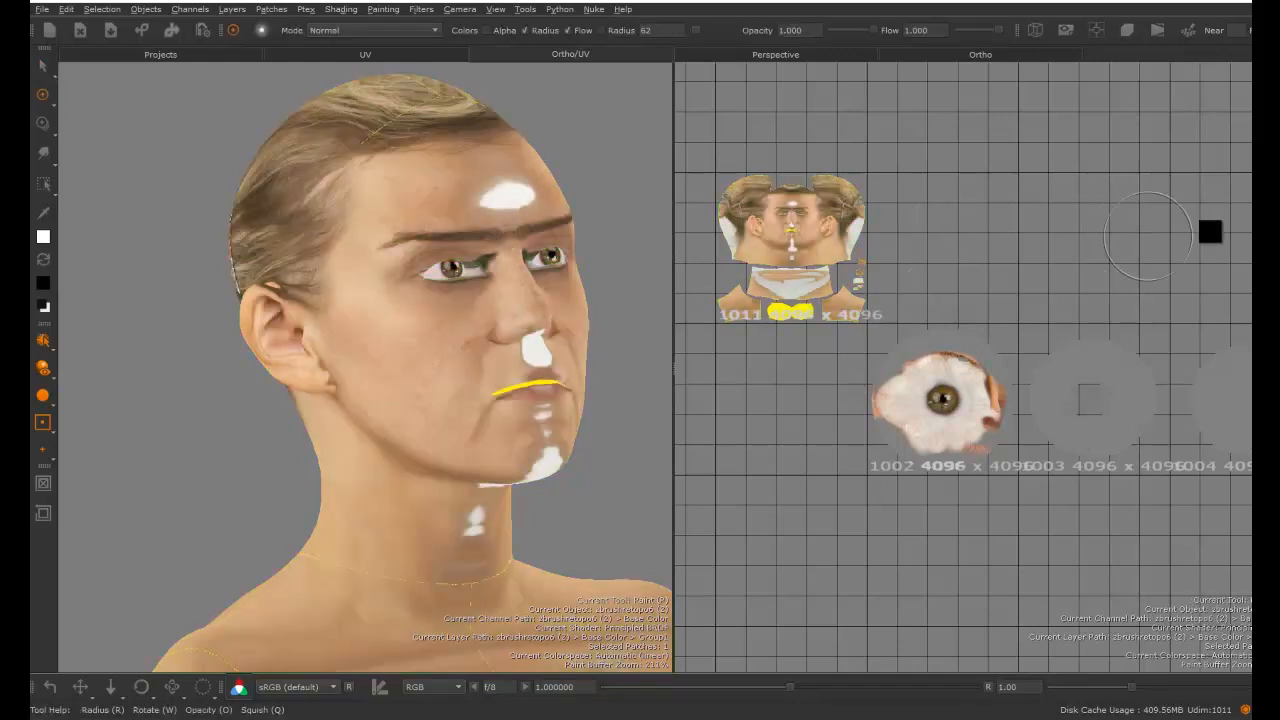
Import Warp_Front.png into all patches as a new layer with Resize set to Patches
click(1264, 260)
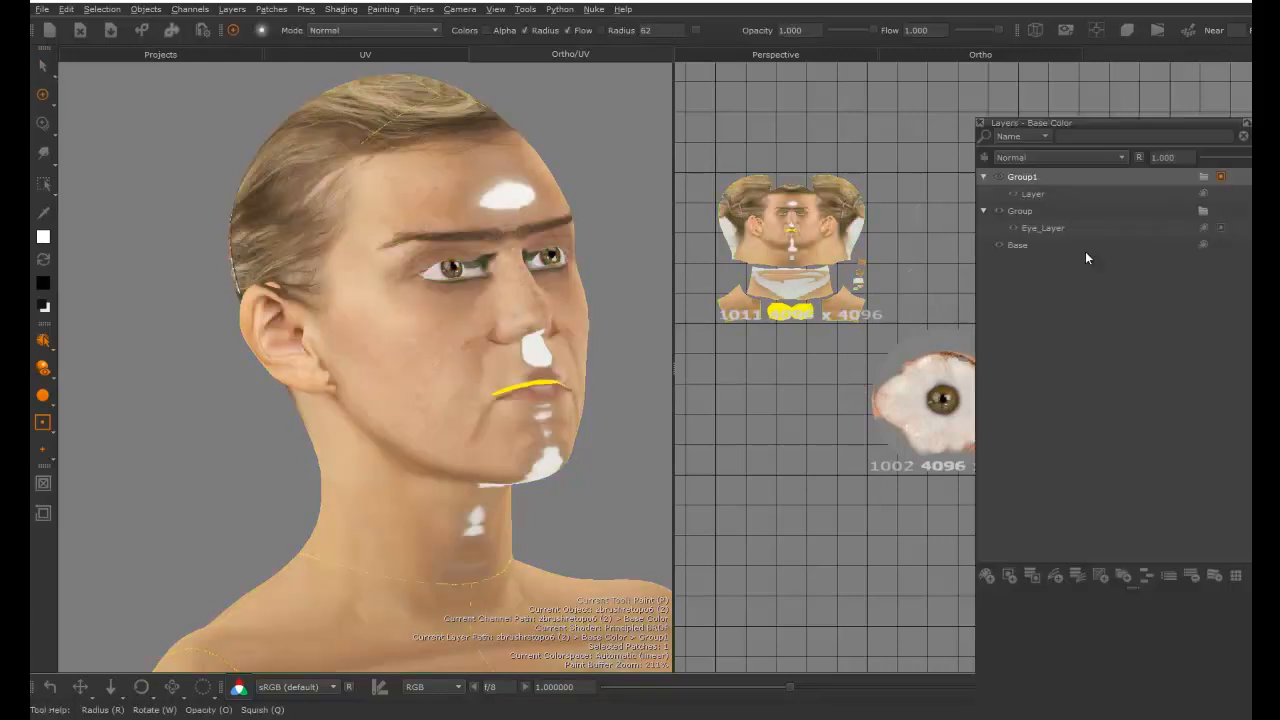
click(1054, 196)
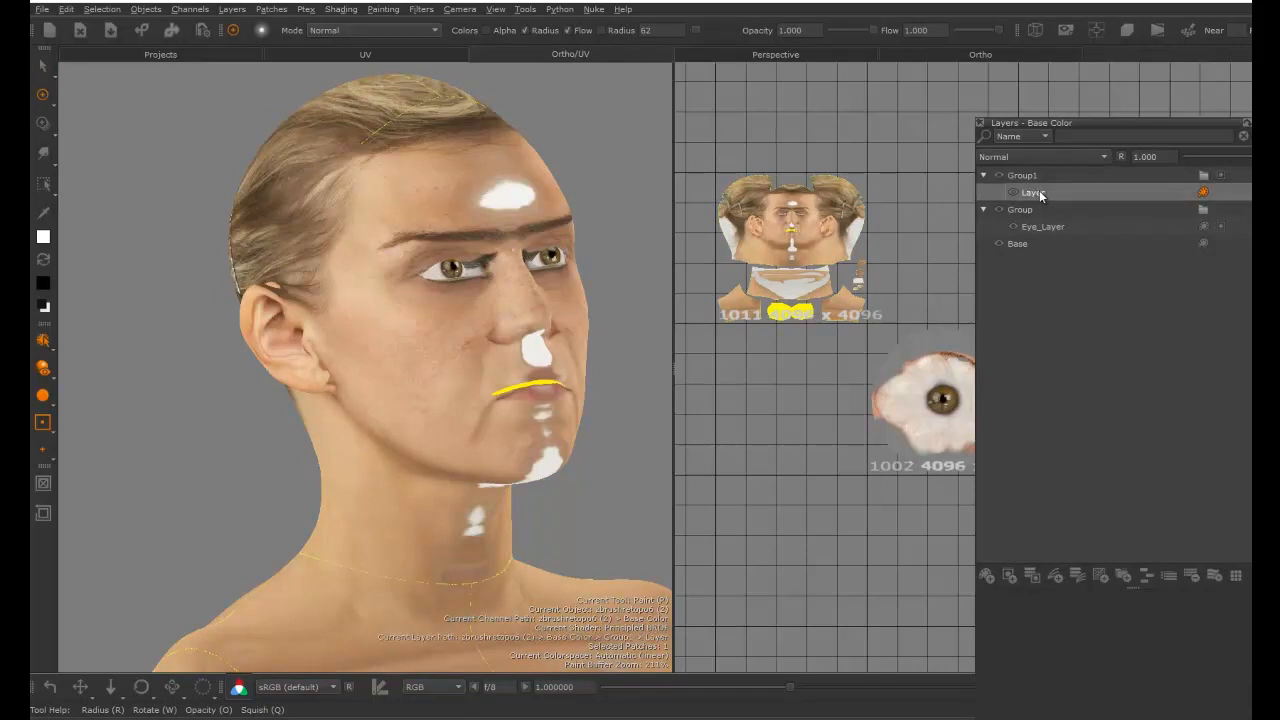
right_click(1038, 190)
mouse_move(1097, 526)
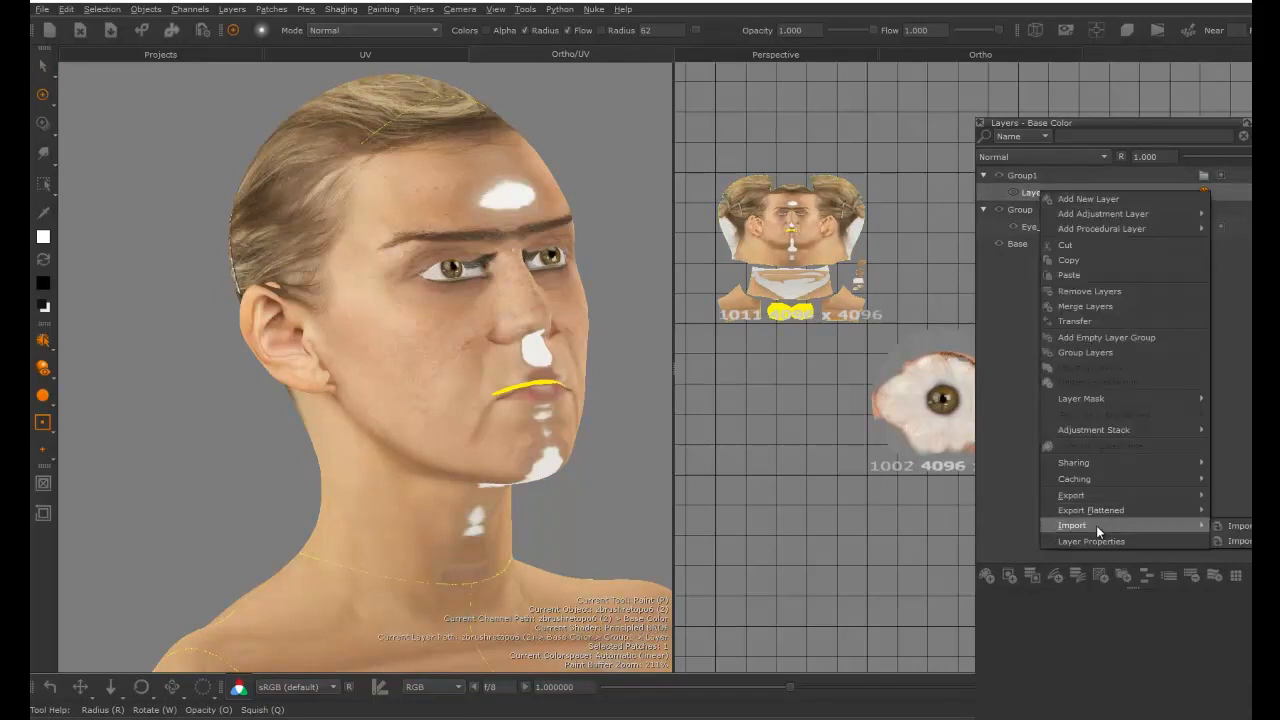
click(1238, 541)
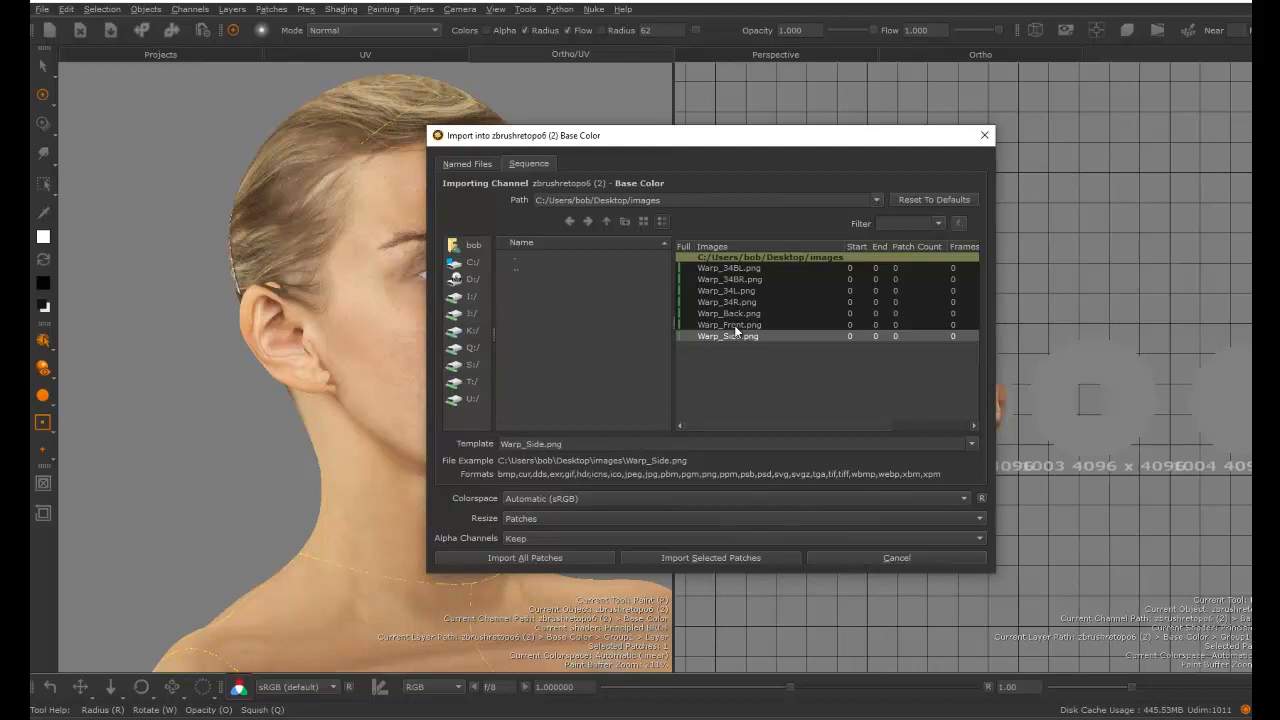
click(734, 325)
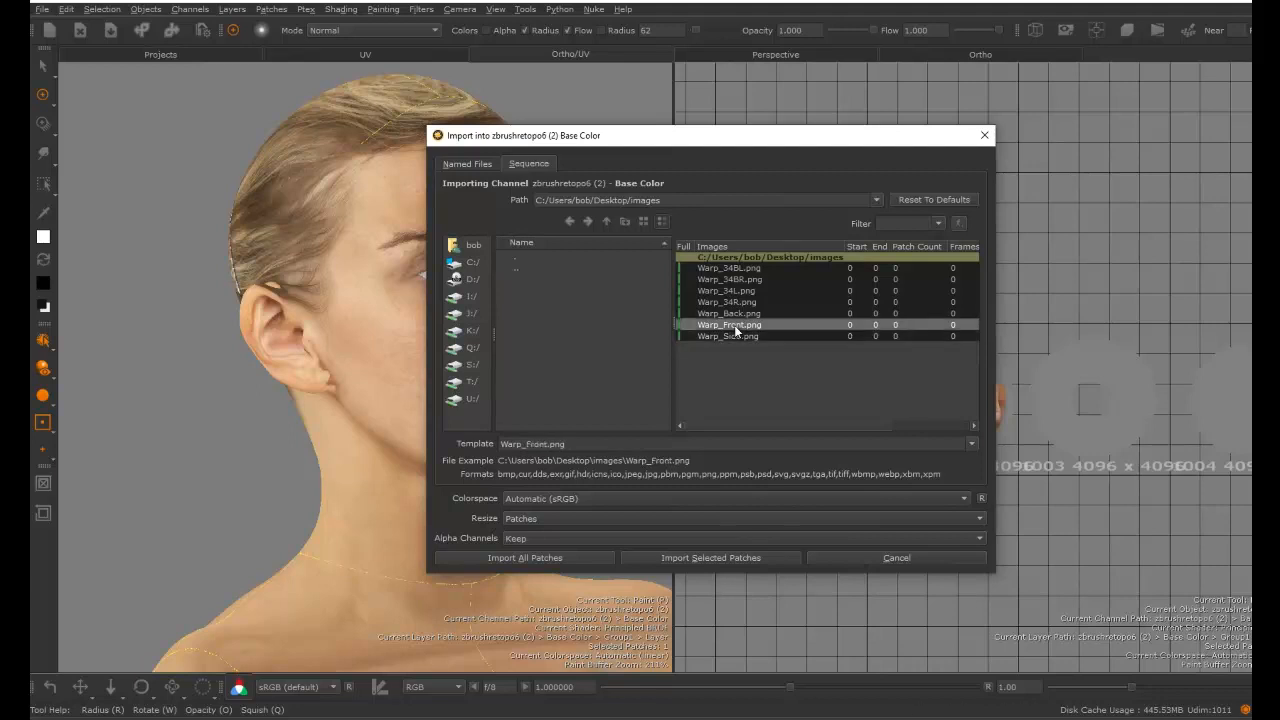
click(525, 558)
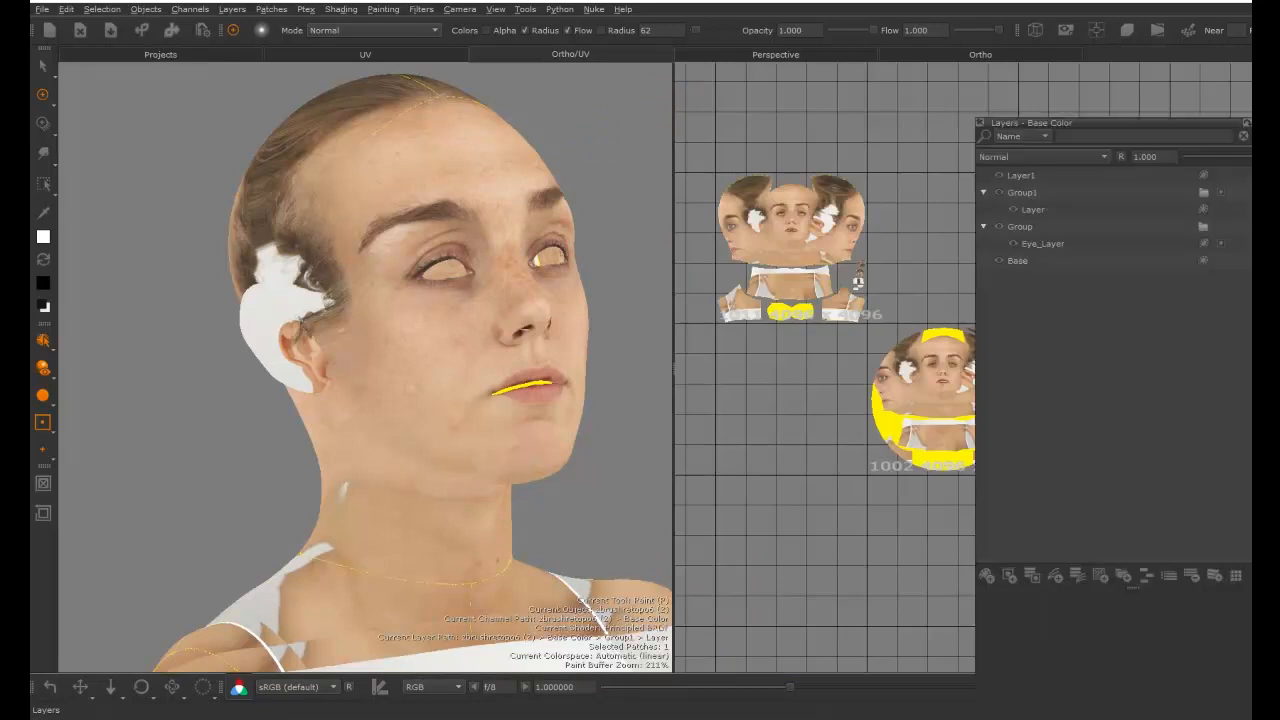
Move the imported front photo layer into the masked Group1, above the side photo layer, and check the head
click(1247, 123)
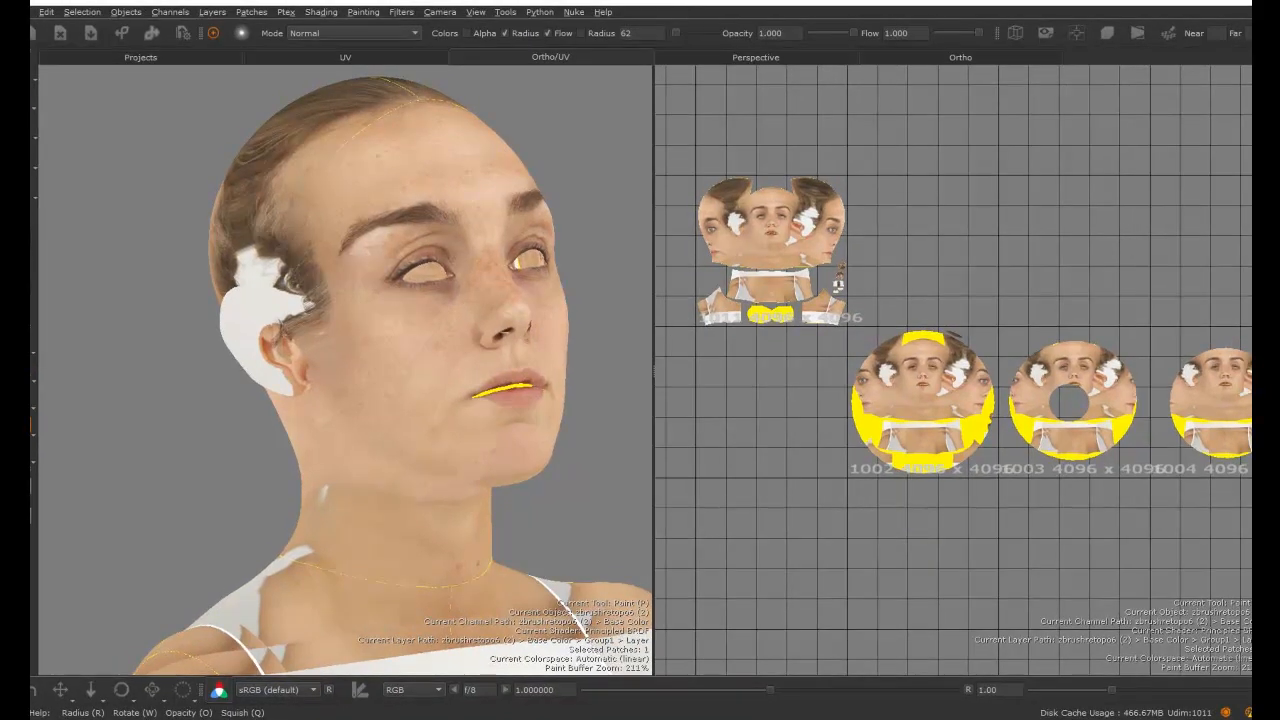
drag(1279, 120, 1252, 120)
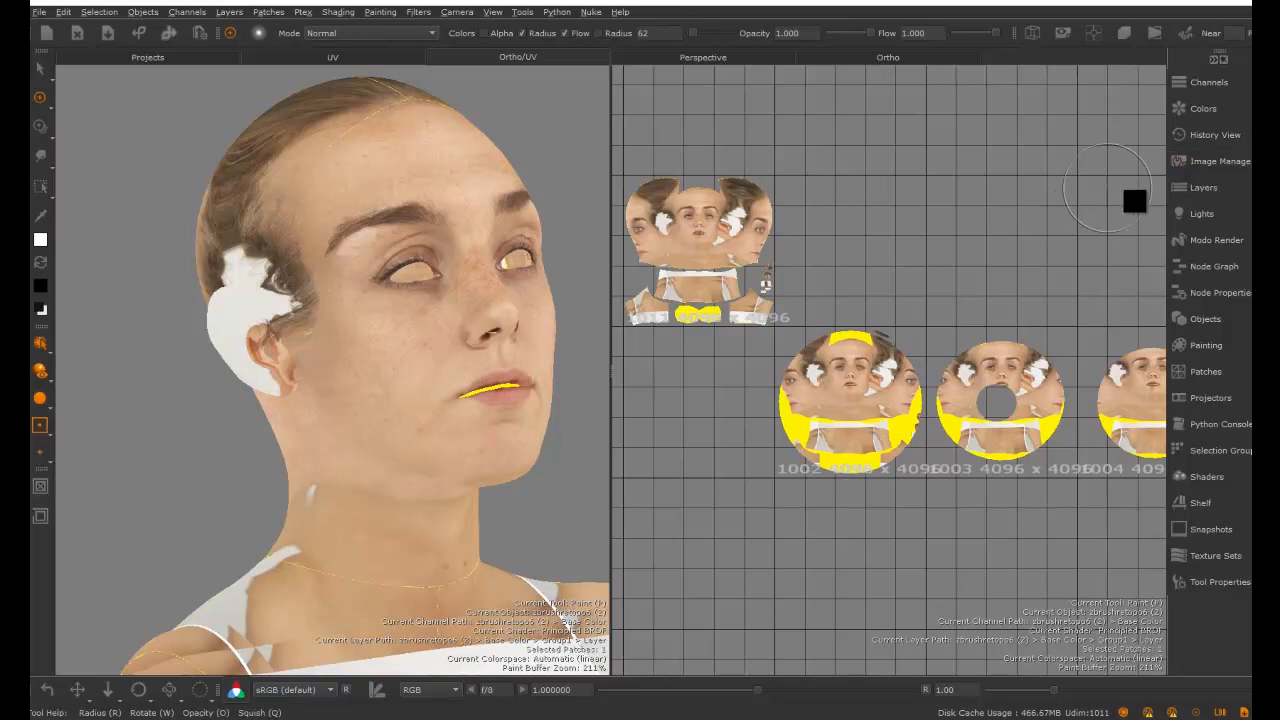
click(1204, 187)
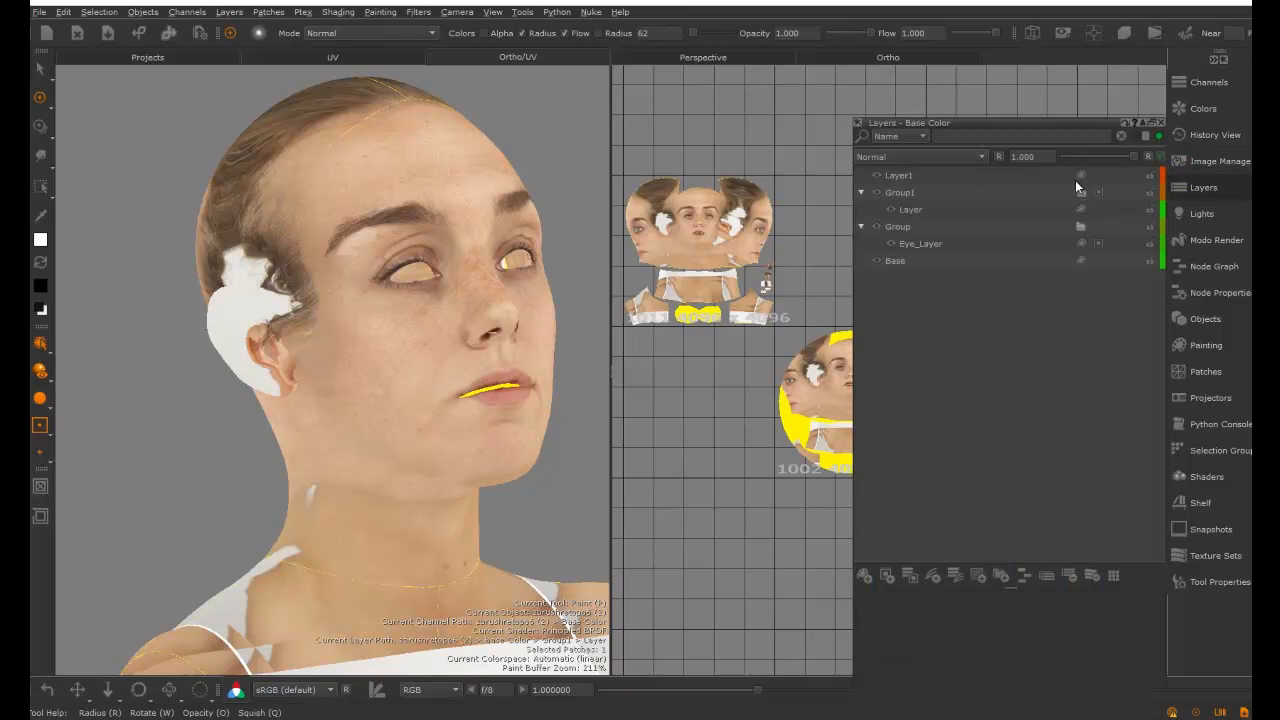
mouse_move(901, 175)
mouse_down()
mouse_move(917, 236)
mouse_move(906, 196)
mouse_up()
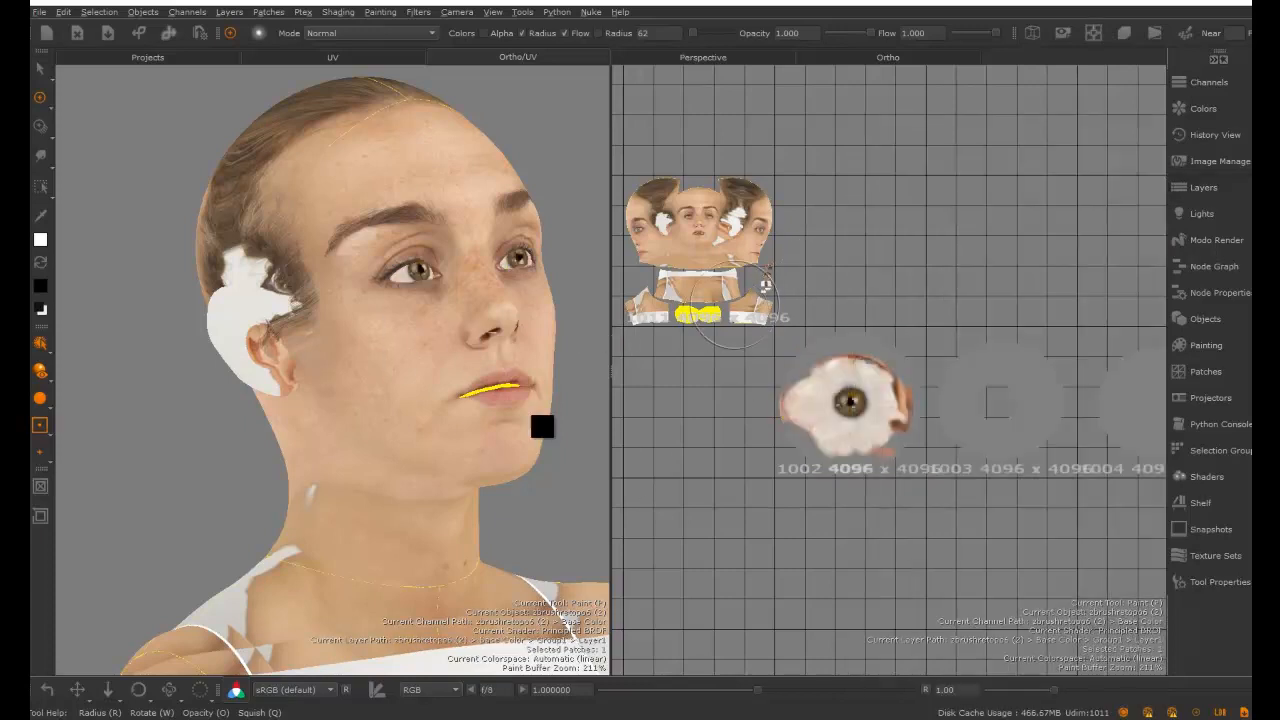
alt+drag(466, 339, 314, 374)
alt+middle_drag(314, 374, 358, 350)
mouse_move(358, 350)
alt+mouse_down()
mouse_move(426, 309)
mouse_move(495, 301)
mouse_move(366, 357)
mouse_move(422, 400)
mouse_move(400, 423)
mouse_move(443, 420)
alt+mouse_up()
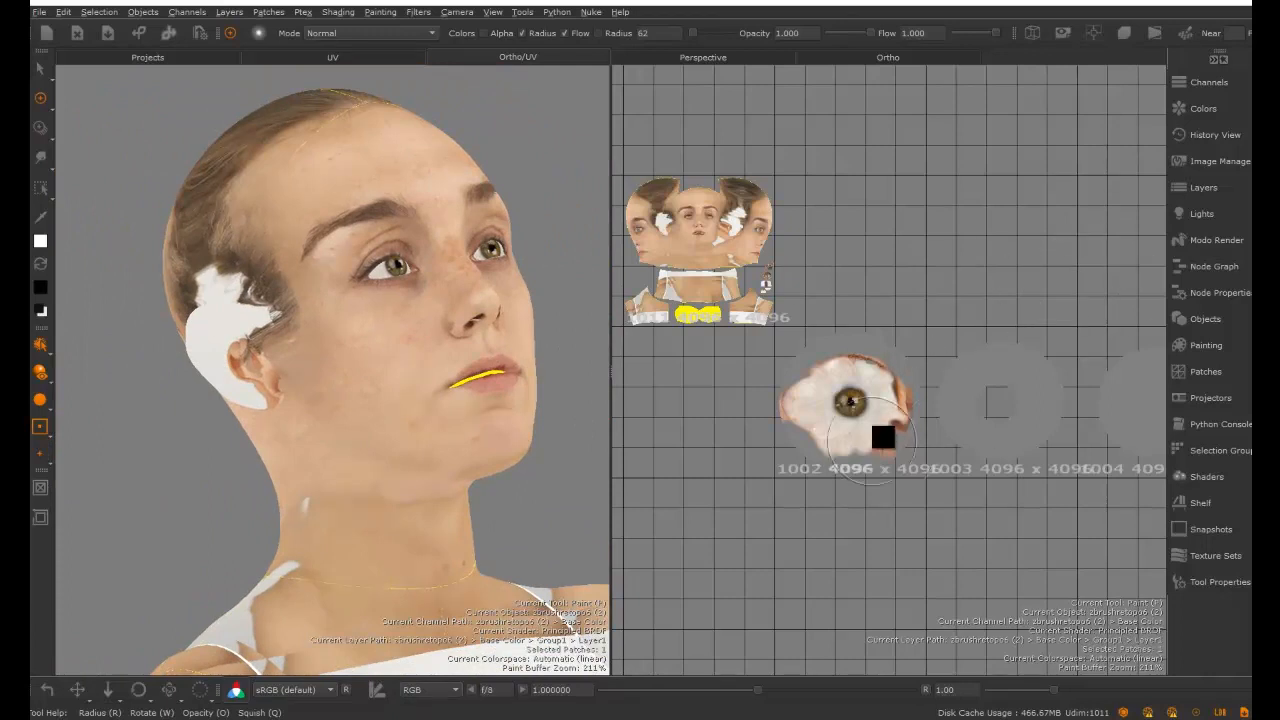
Rename the side photo layer in Group1 as Side_Layer
click(1200, 187)
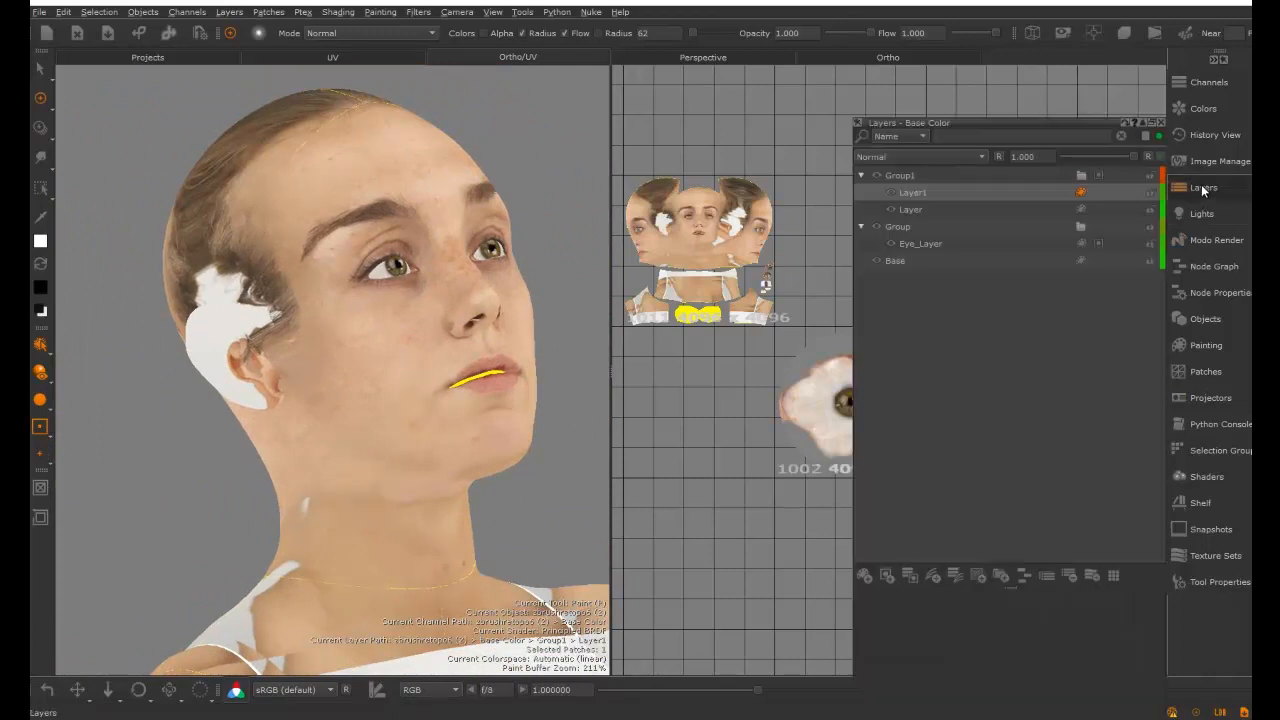
click(912, 210)
double_click(908, 209)
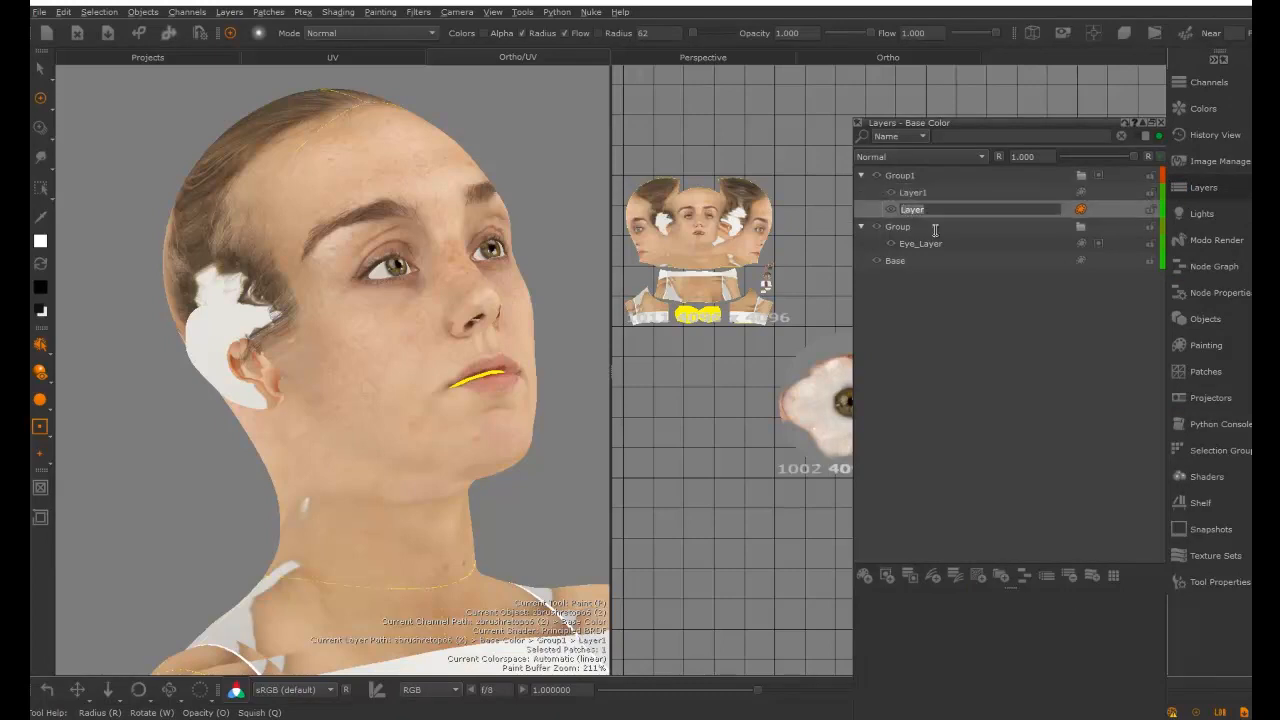
click(903, 211)
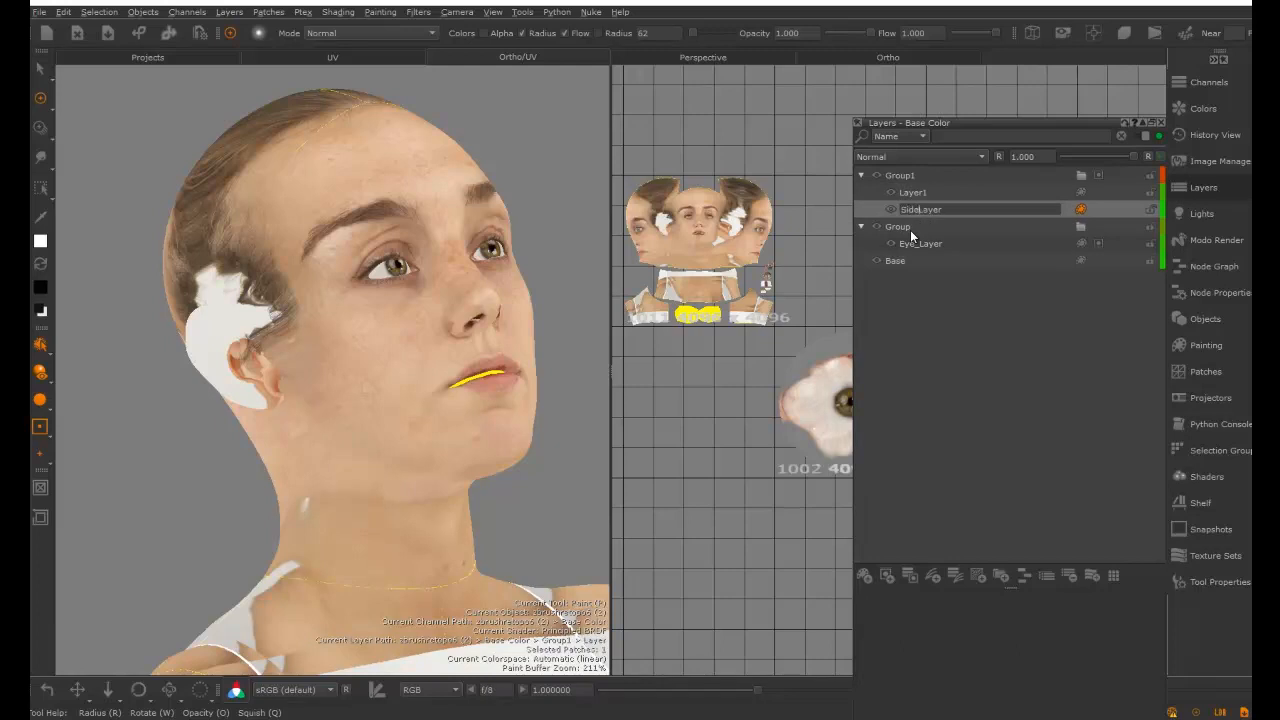
key(Return)
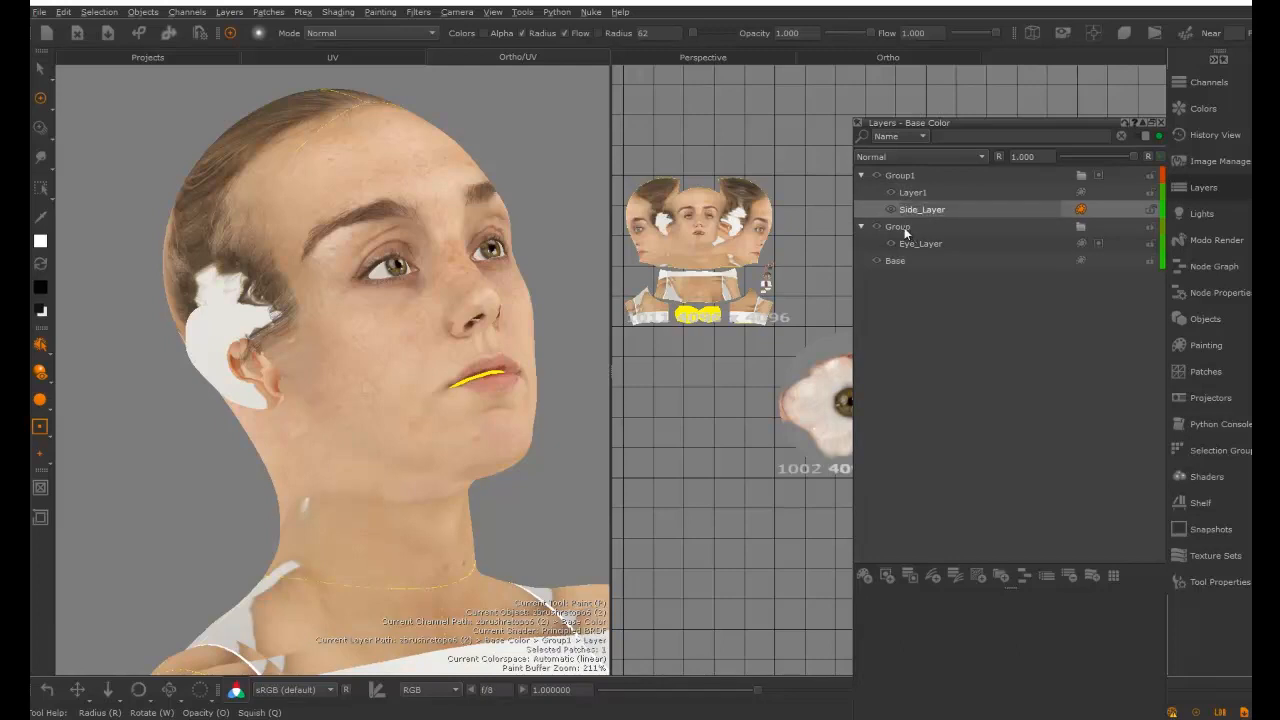
Rename the front photo layer in Group1 as Front_Layer
click(923, 193)
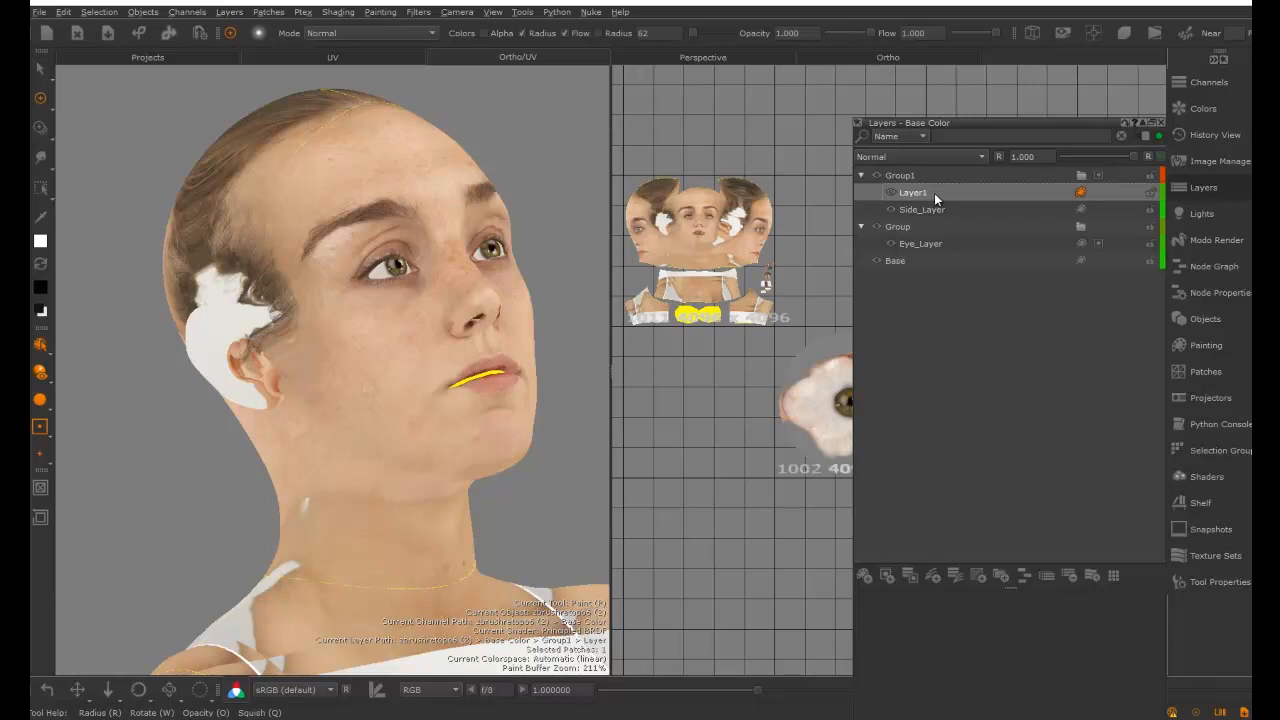
double_click(932, 192)
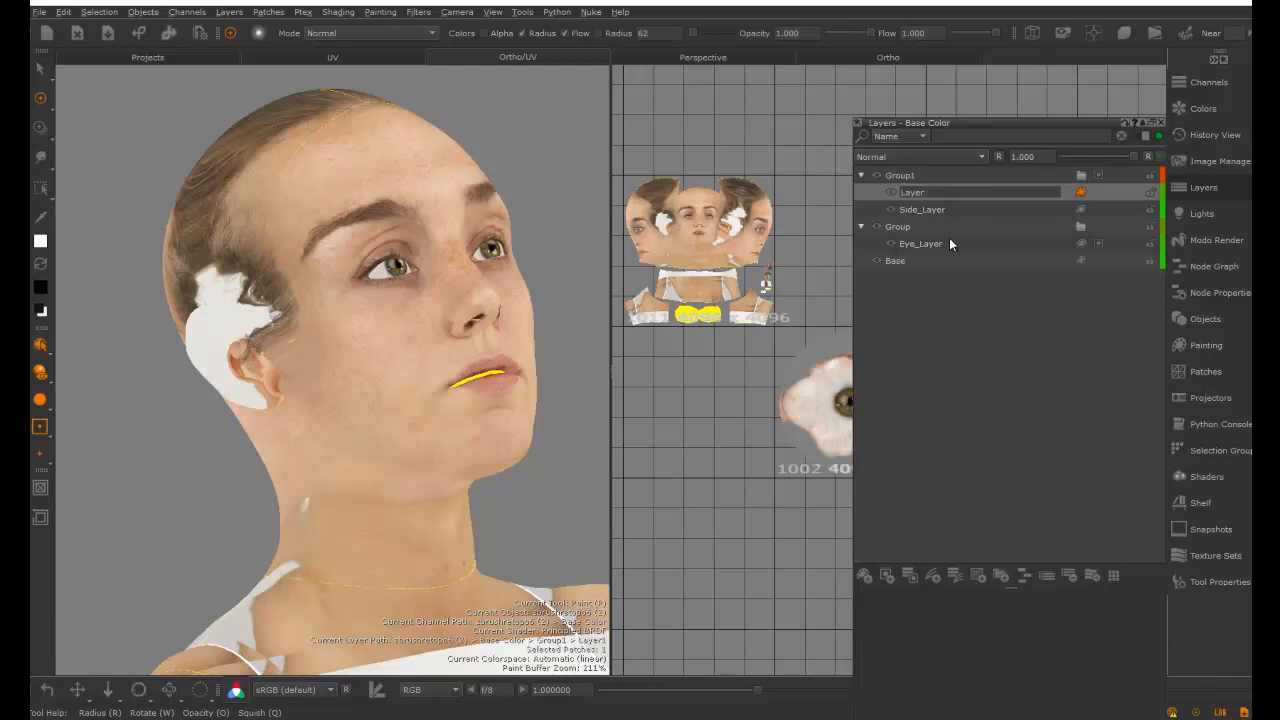
text(Front_)
key(Return)
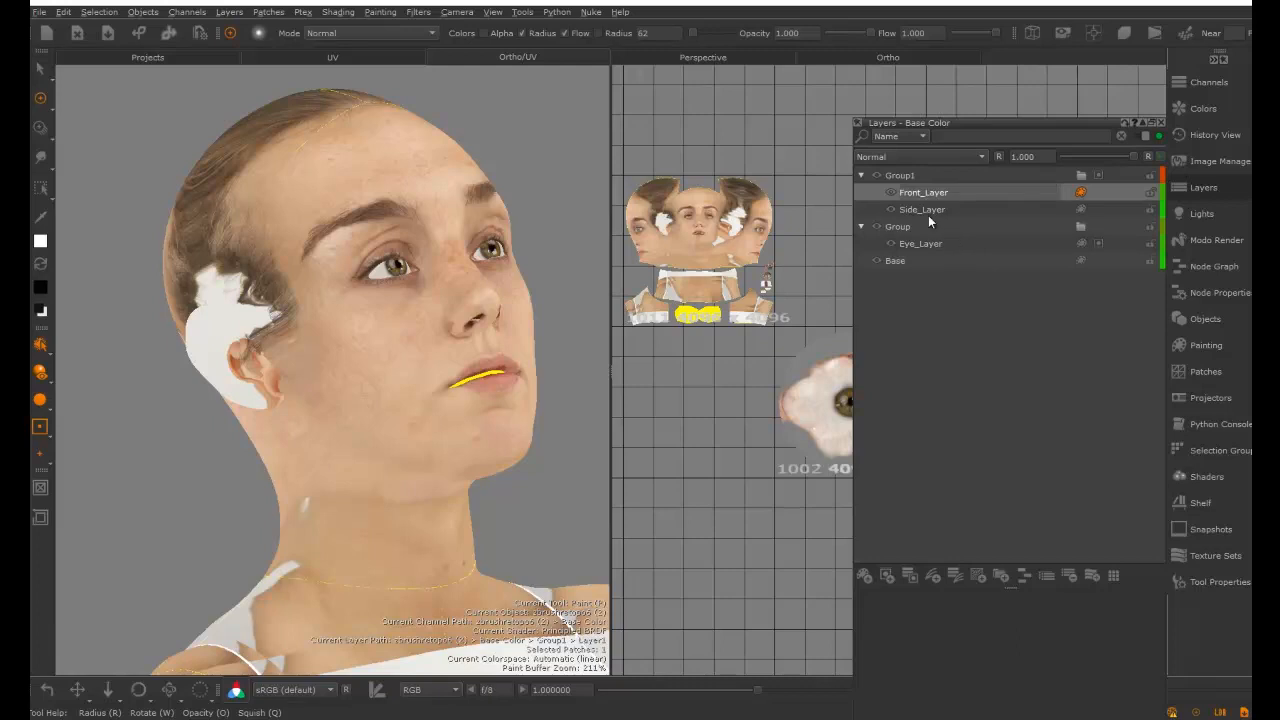
Add a Reveal All layer mask to Front_Layer
right_click(1032, 193)
mouse_move(1046, 209)
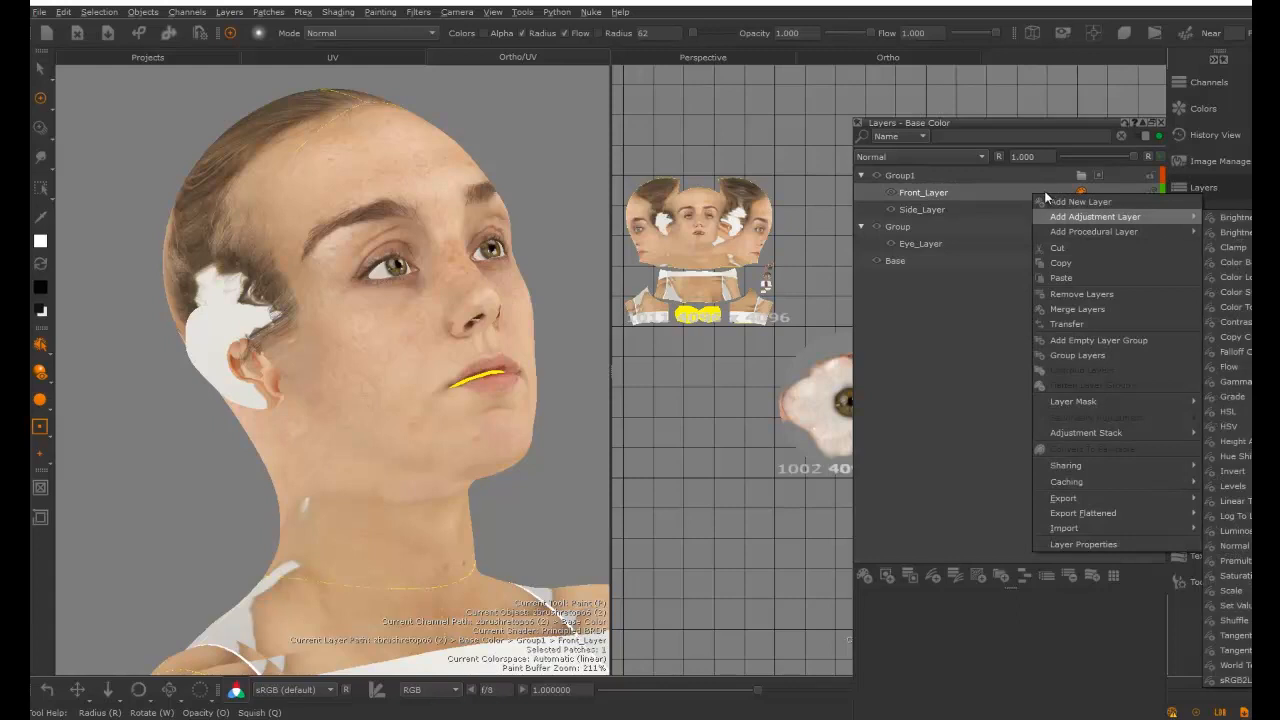
mouse_move(1069, 400)
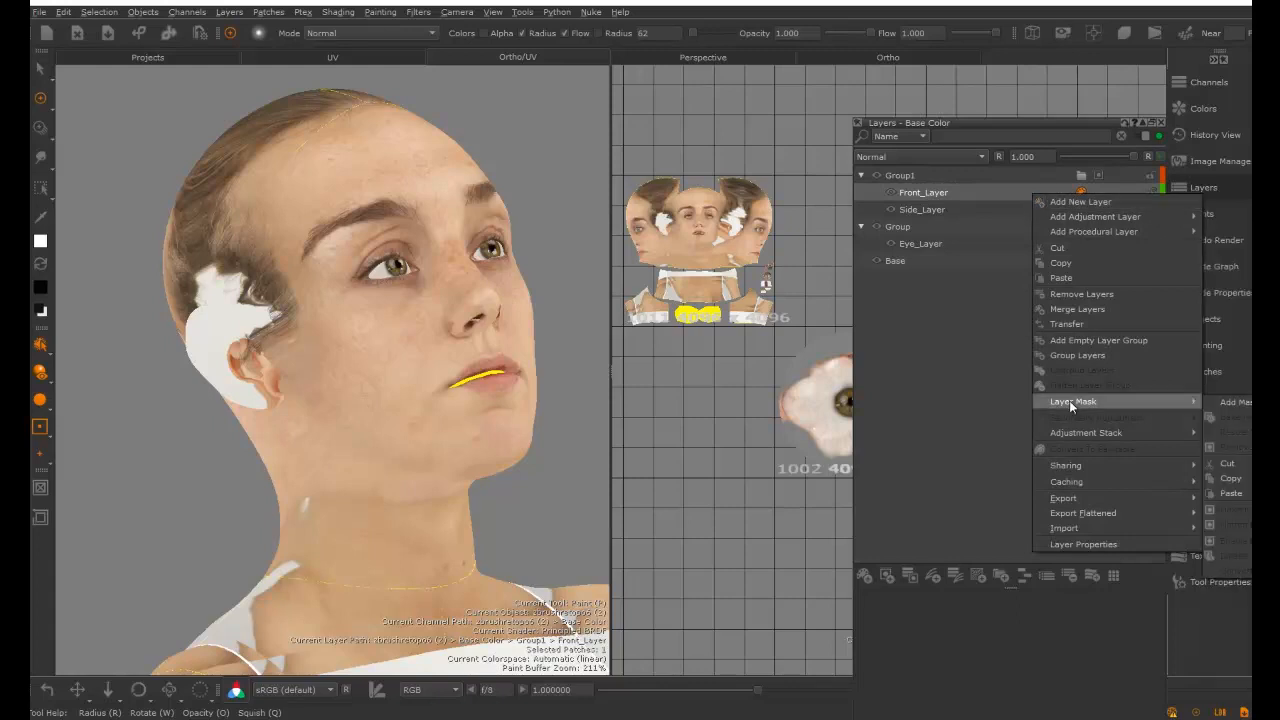
mouse_move(1244, 404)
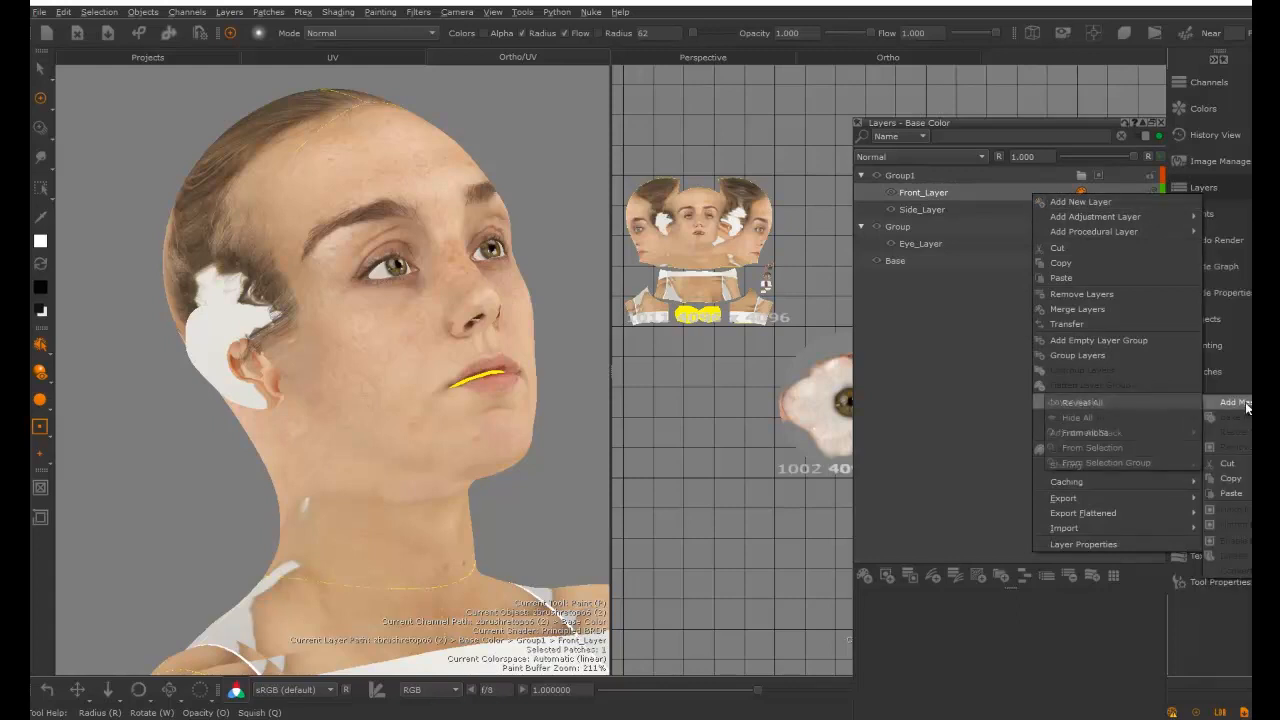
click(1081, 405)
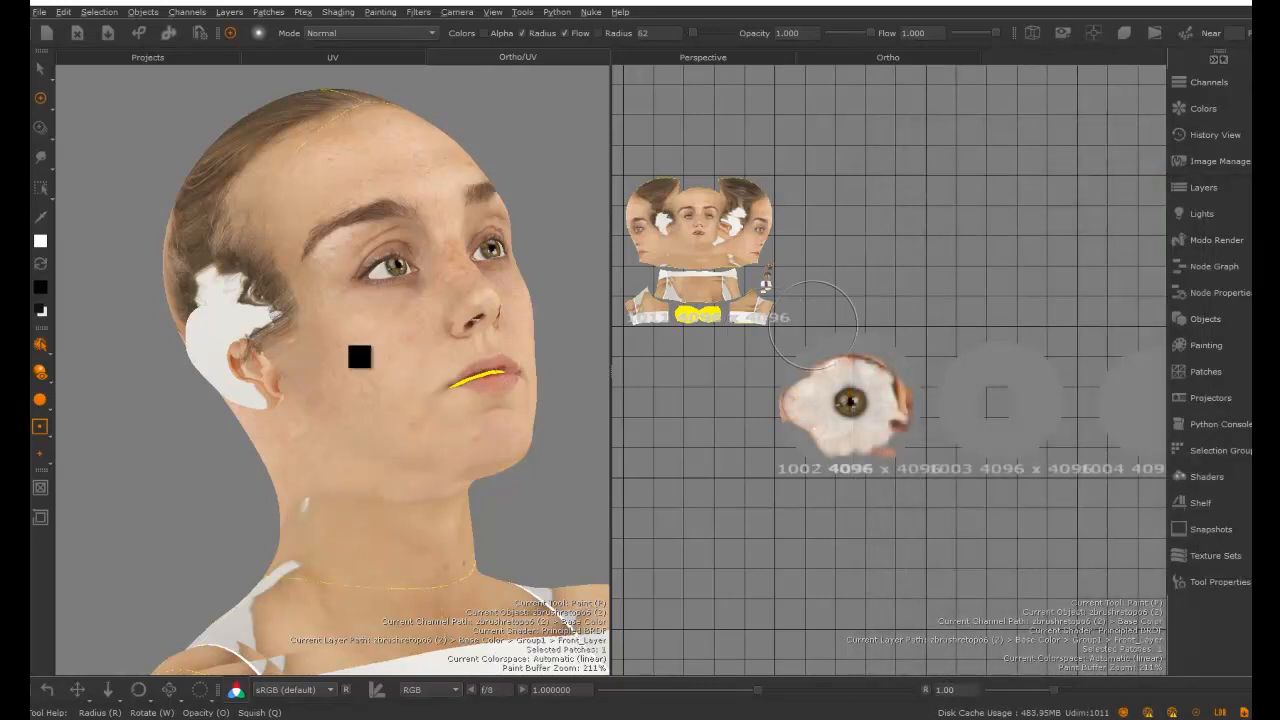
Swap the paint colour to black and mask out Front_Layer over the ears, neck sides and back of the head in the UV layout
mouse_move(353, 348)
alt+mouse_down()
mouse_move(289, 360)
mouse_move(365, 347)
alt+mouse_up()
alt+right_drag(766, 291, 866, 312)
alt+middle_drag(848, 318, 1102, 433)
alt+middle_drag(912, 334, 1064, 512)
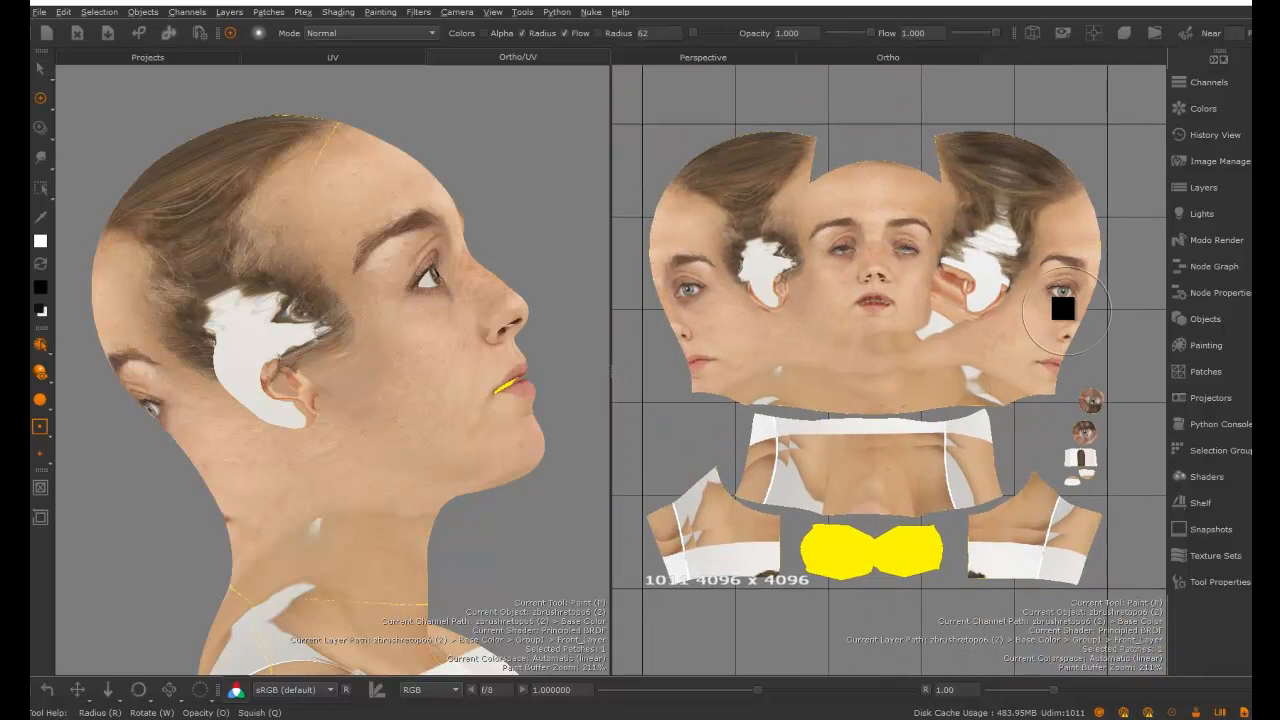
click(43, 265)
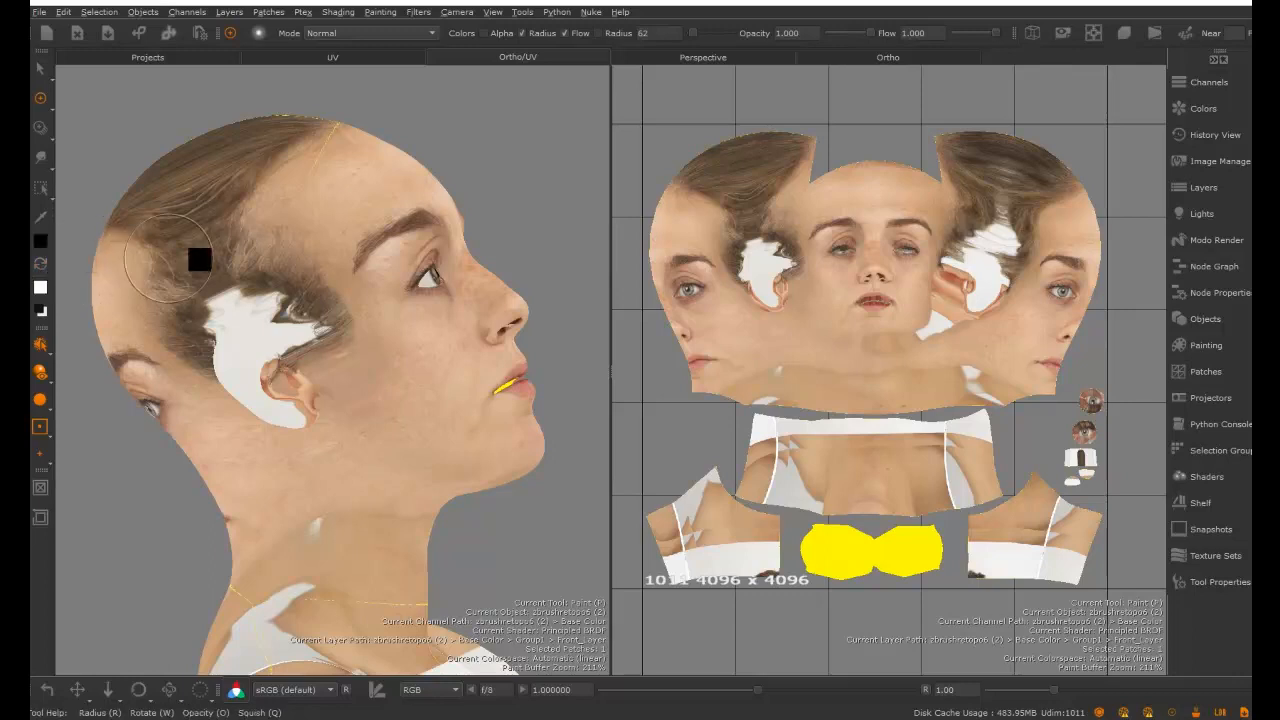
mouse_move(1023, 223)
mouse_down()
mouse_move(1057, 300)
mouse_move(1060, 207)
mouse_move(1060, 294)
mouse_move(1006, 346)
mouse_up()
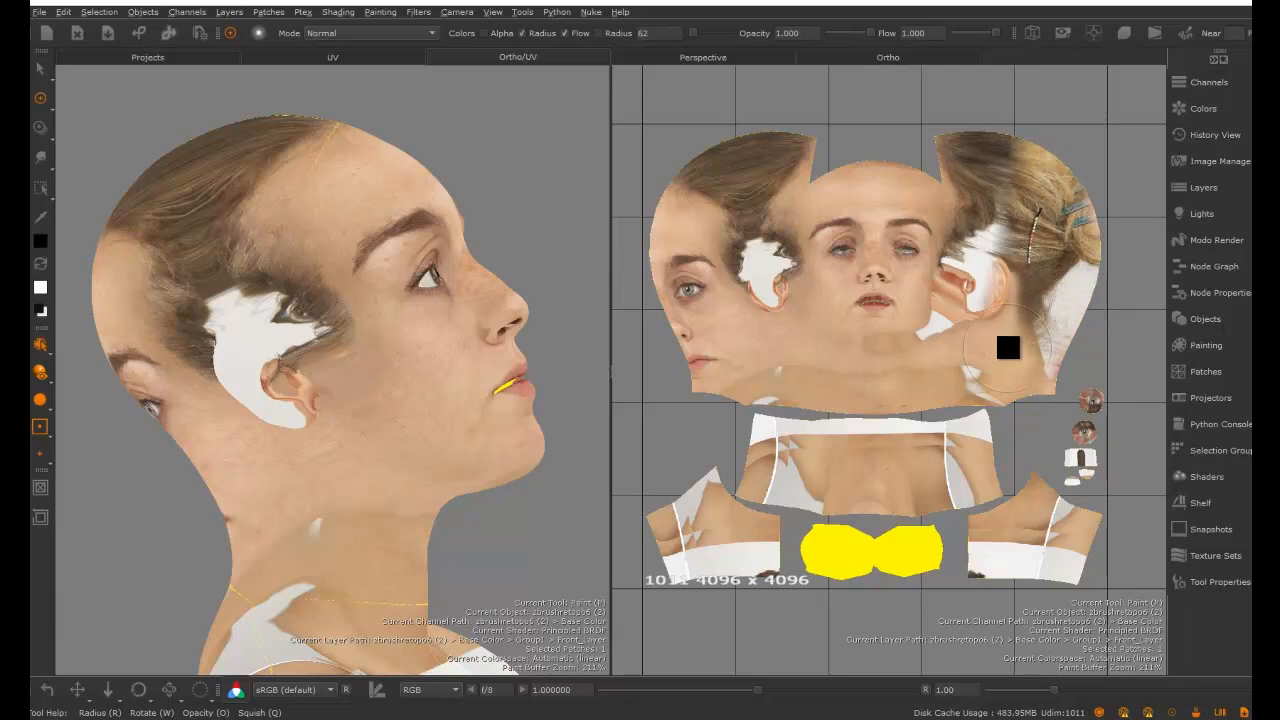
mouse_move(777, 142)
mouse_down()
mouse_move(691, 314)
mouse_move(686, 177)
mouse_move(691, 380)
mouse_move(760, 286)
mouse_move(722, 314)
mouse_move(726, 194)
mouse_move(789, 137)
mouse_move(757, 209)
mouse_move(751, 394)
mouse_move(766, 263)
mouse_move(780, 386)
mouse_move(770, 227)
mouse_move(791, 383)
mouse_move(803, 377)
mouse_move(829, 406)
mouse_move(826, 366)
mouse_move(820, 380)
mouse_move(794, 371)
mouse_up()
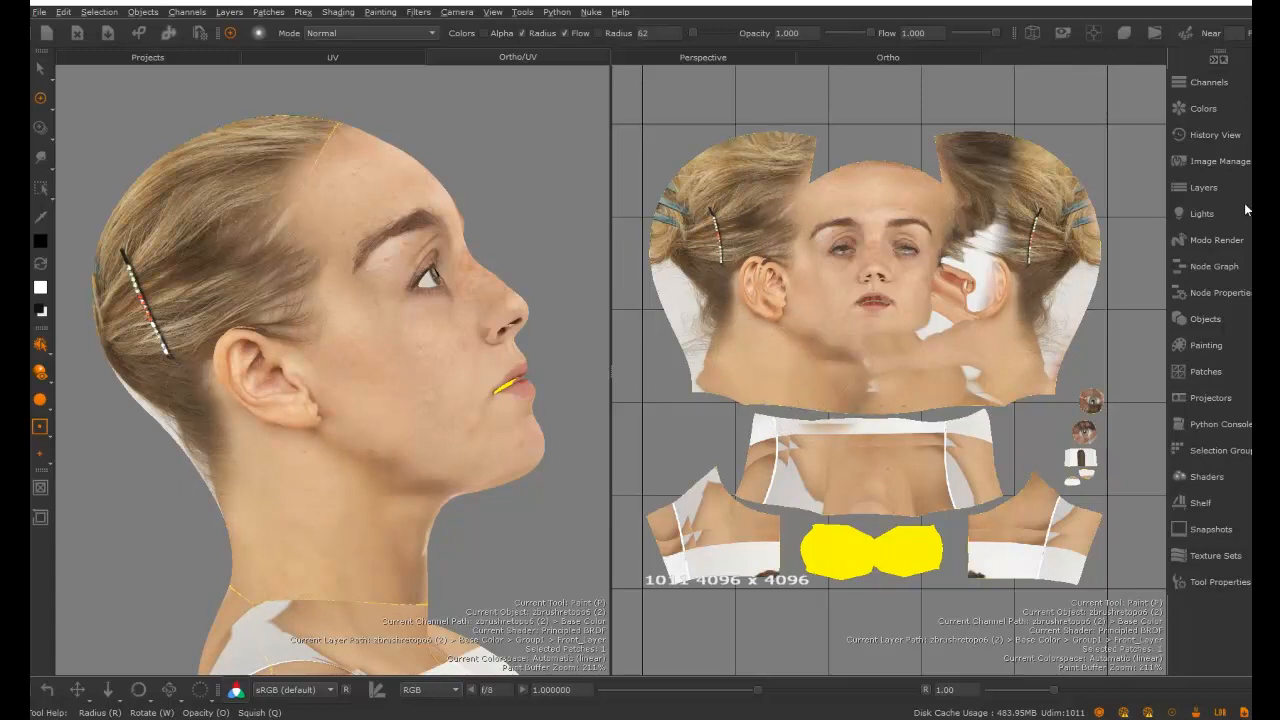
Add a Basic Color procedural layer above Front_Layer in Group1
click(1203, 188)
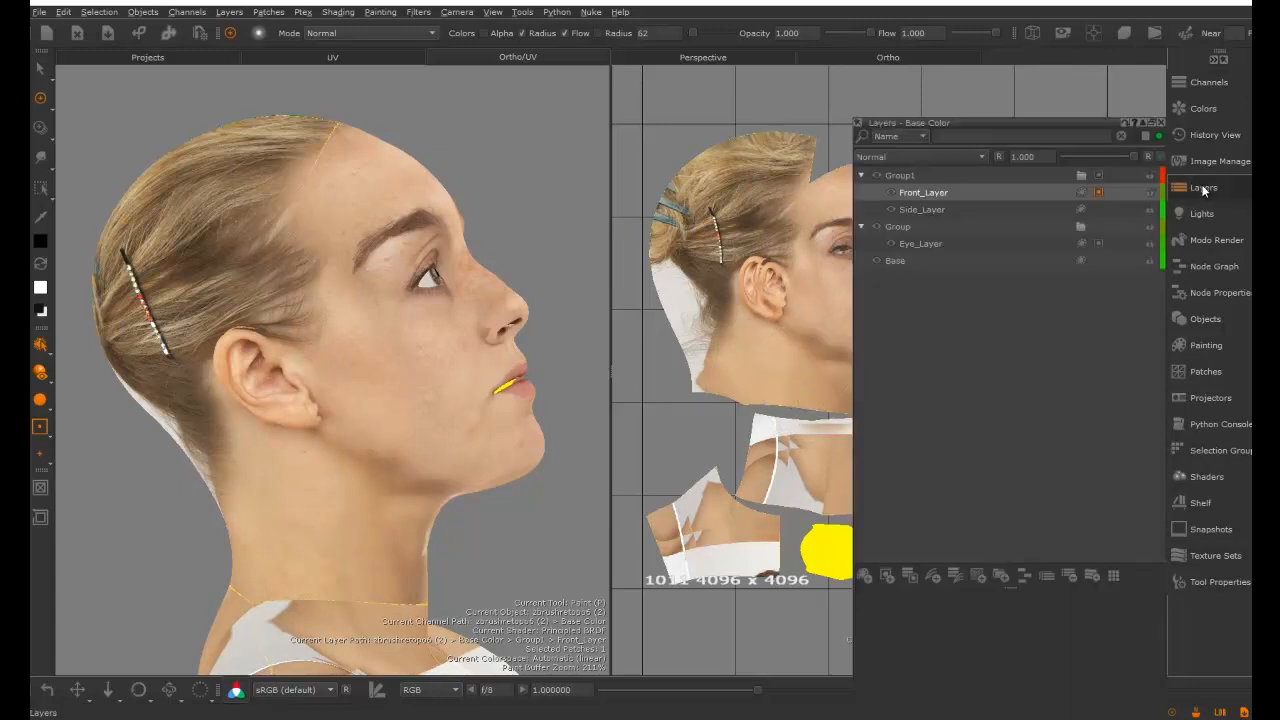
right_click(921, 191)
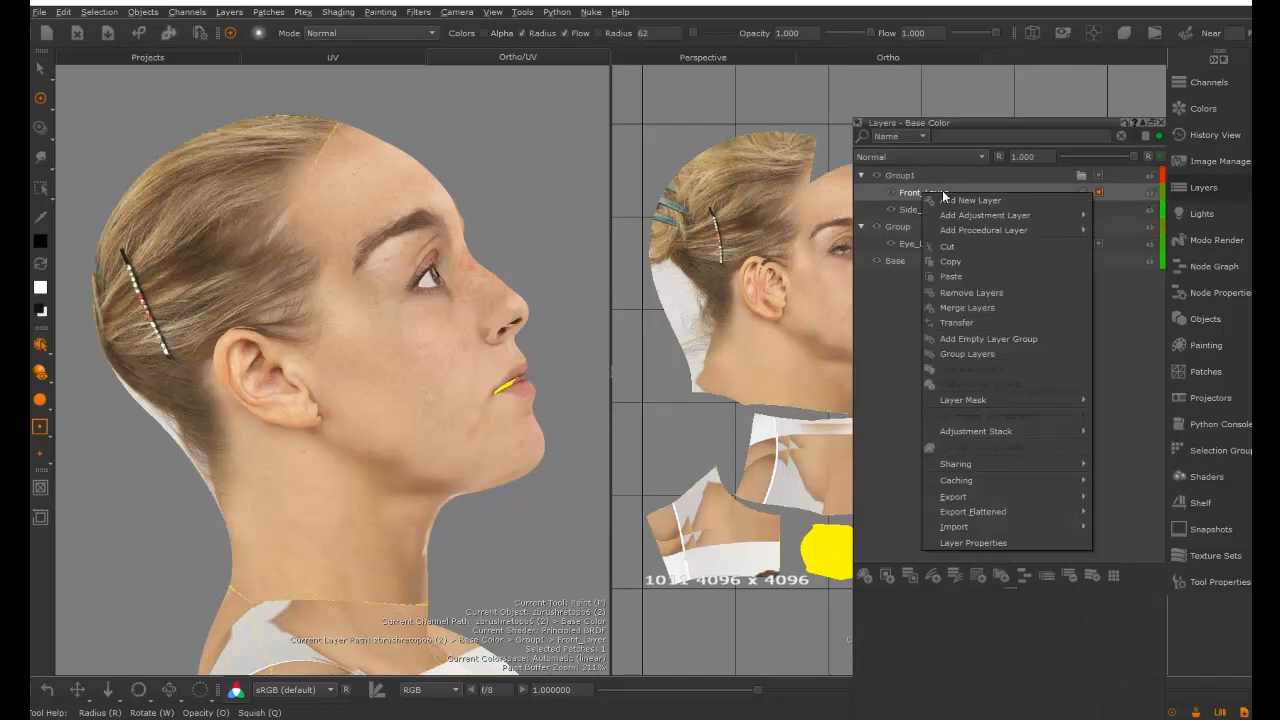
mouse_move(979, 232)
mouse_move(1114, 232)
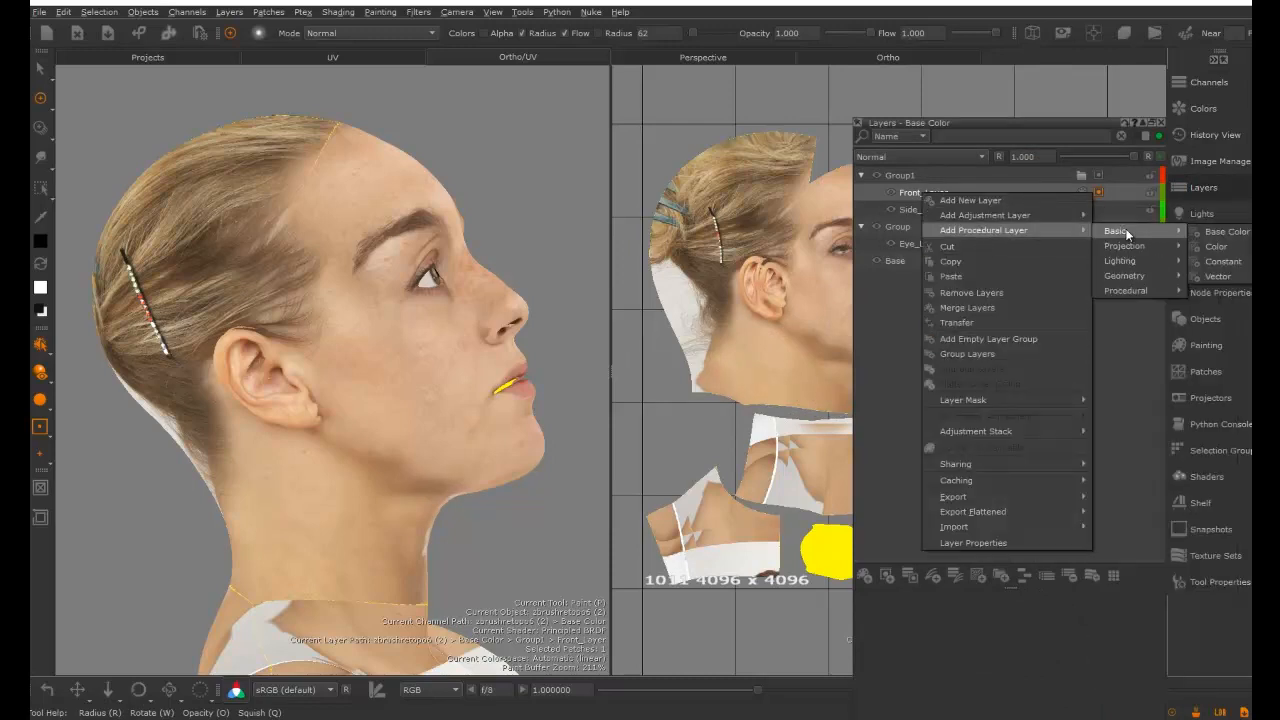
click(1220, 247)
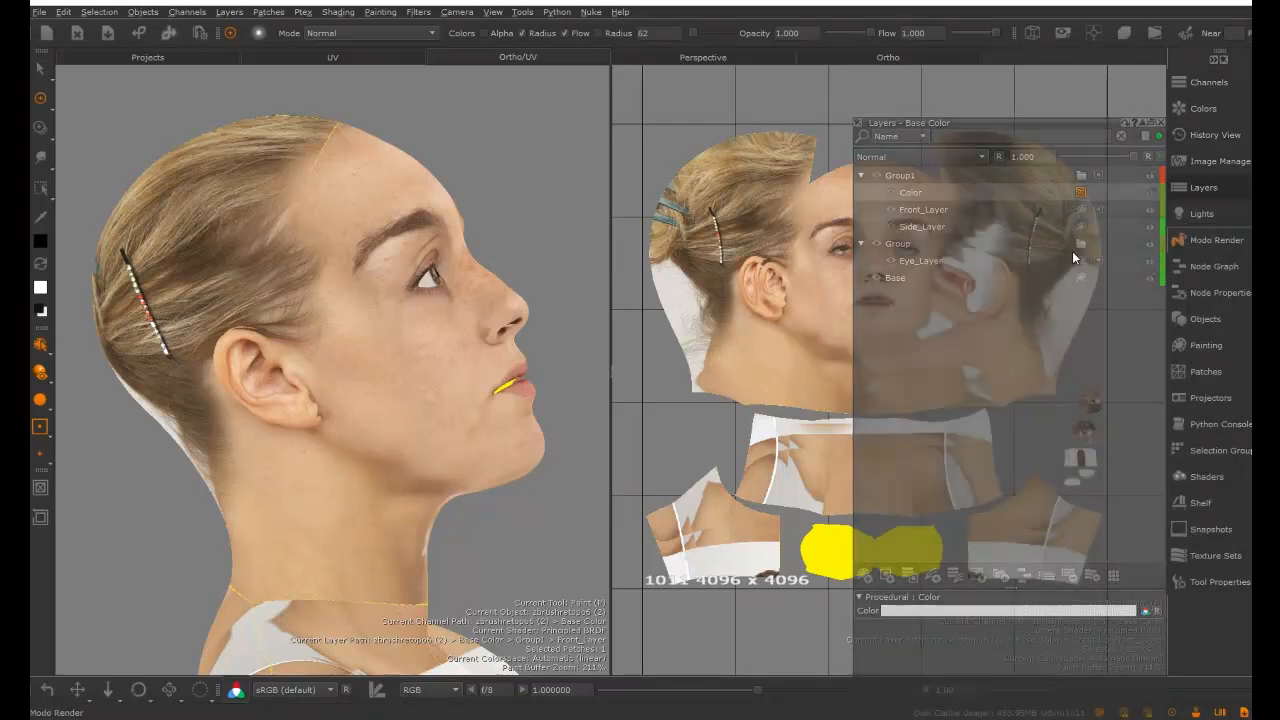
Move the Color layer beneath Side_Layer in Group1 and set its colour to green (R 0.043, G 0.966, B 0.213)
drag(913, 226, 923, 236)
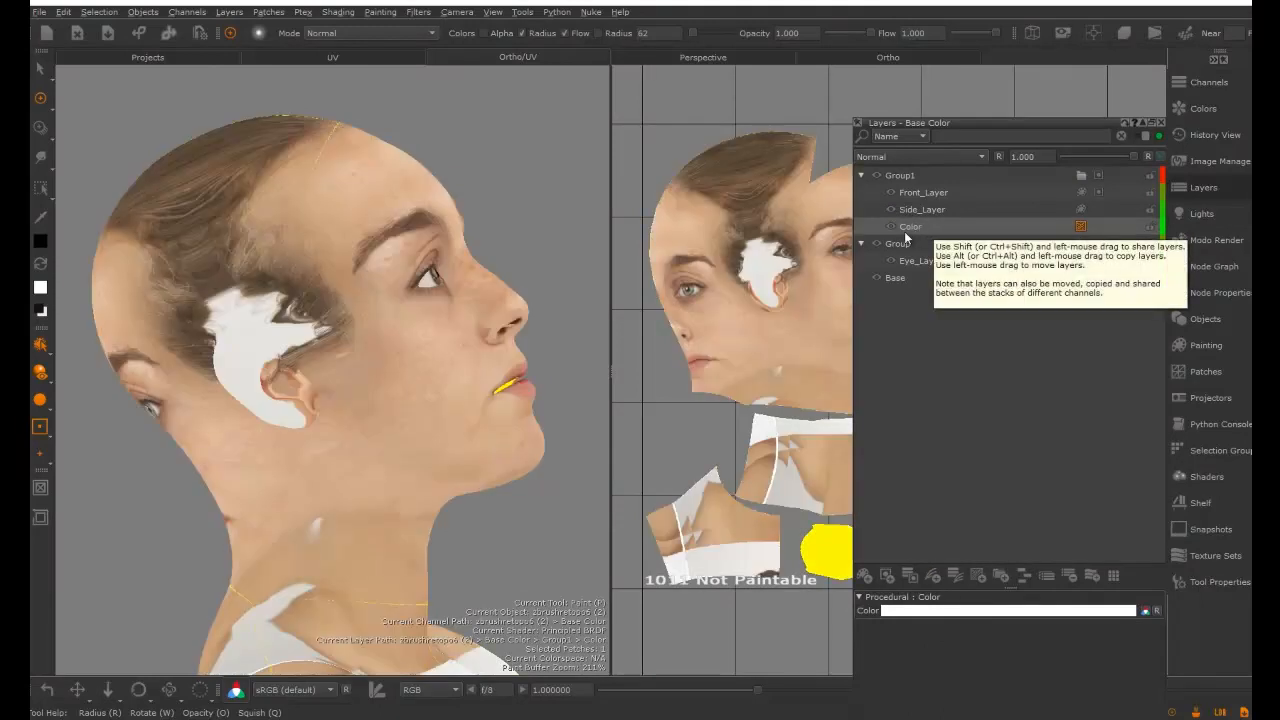
click(982, 611)
click(677, 280)
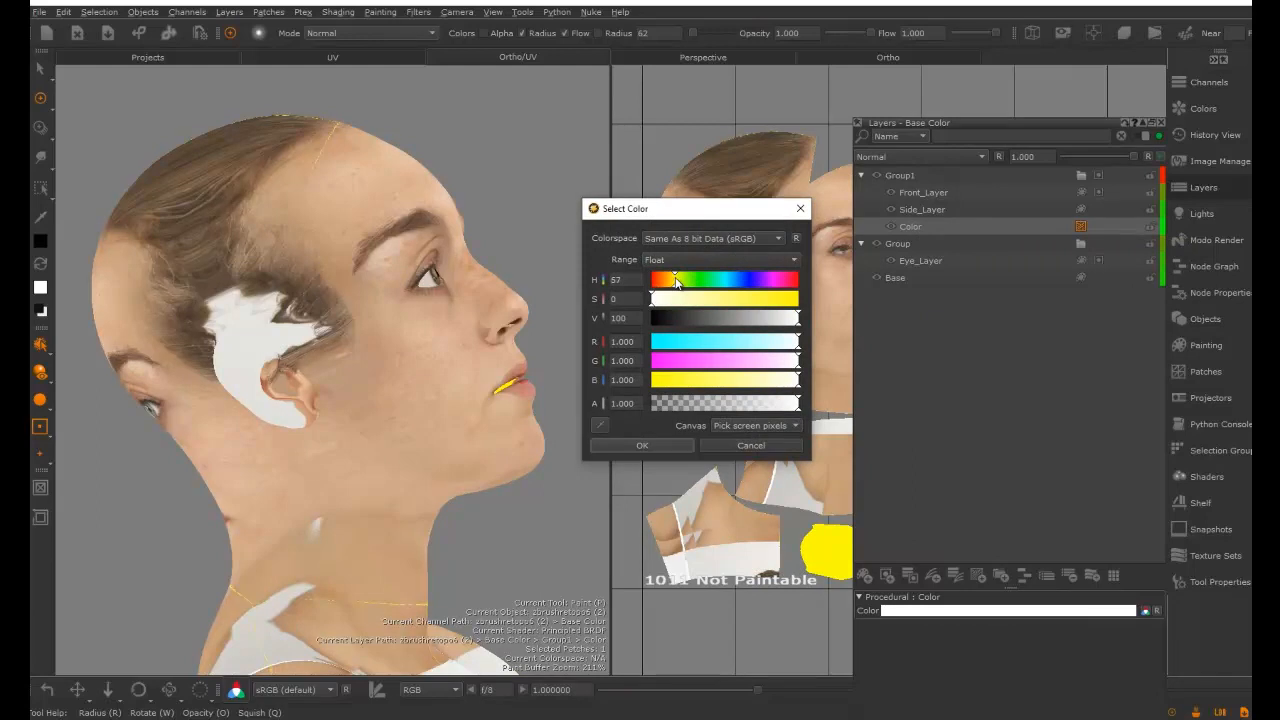
drag(748, 300, 767, 300)
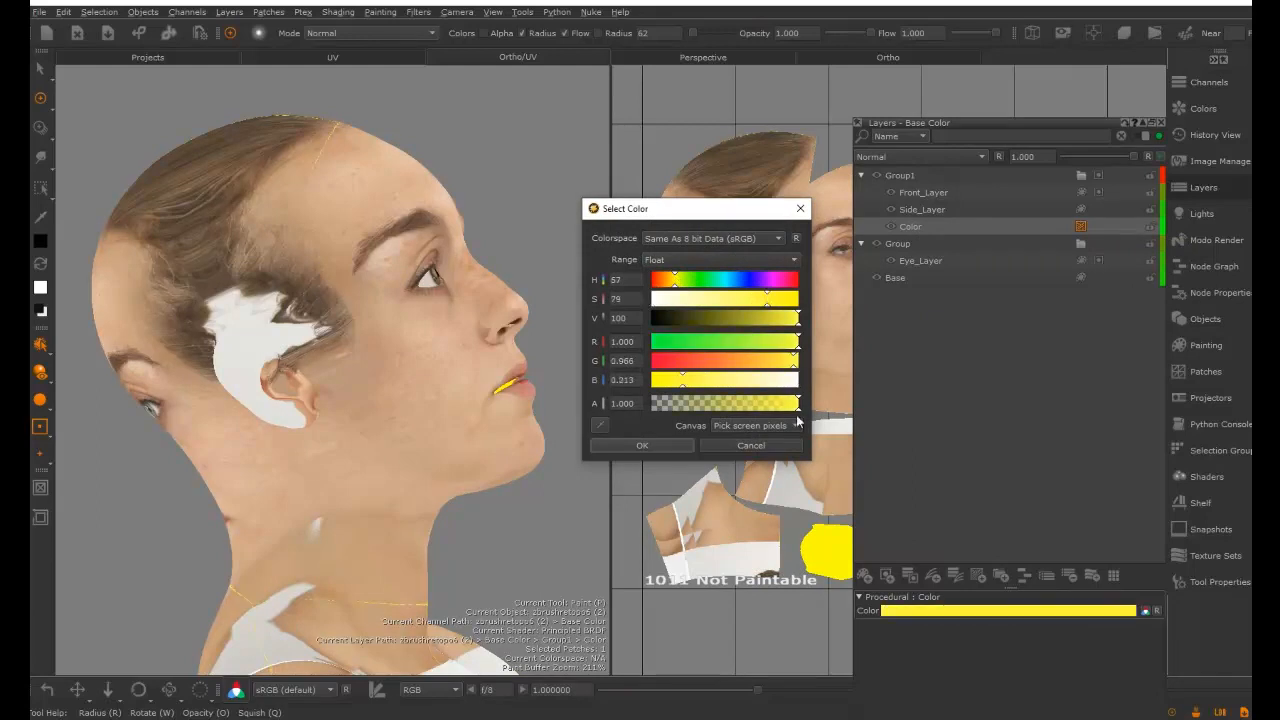
drag(736, 345, 659, 342)
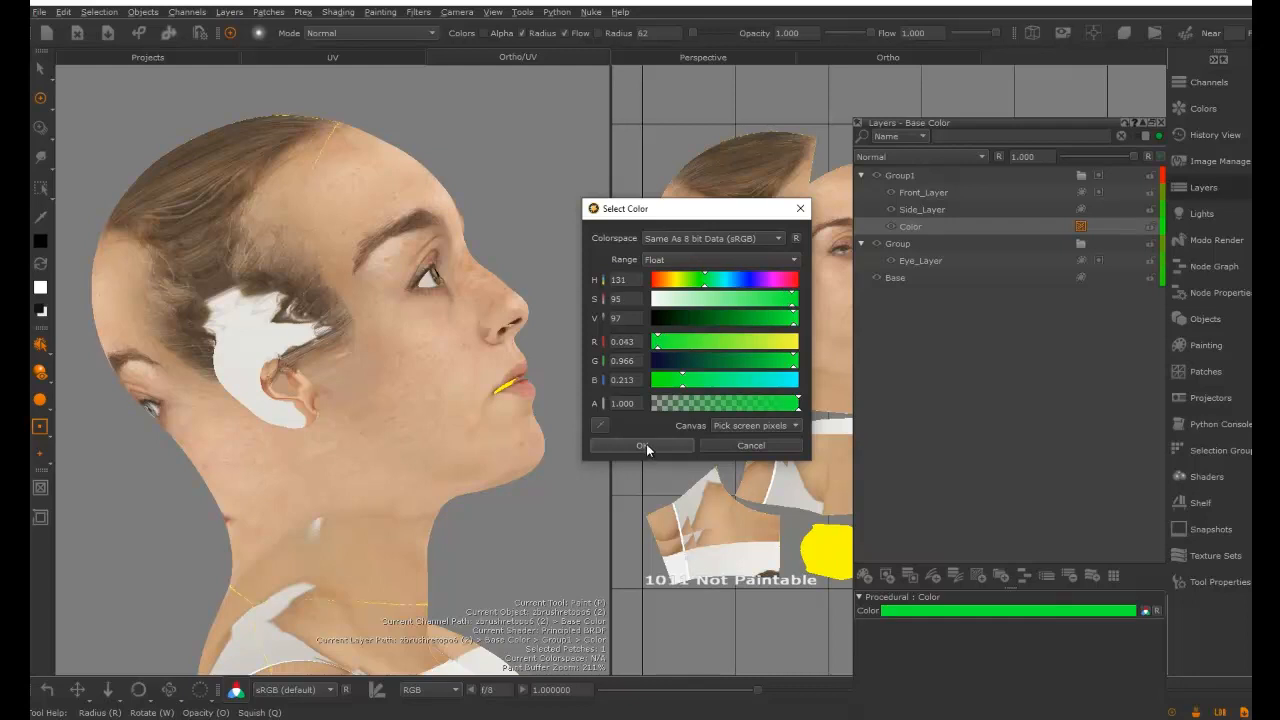
click(646, 446)
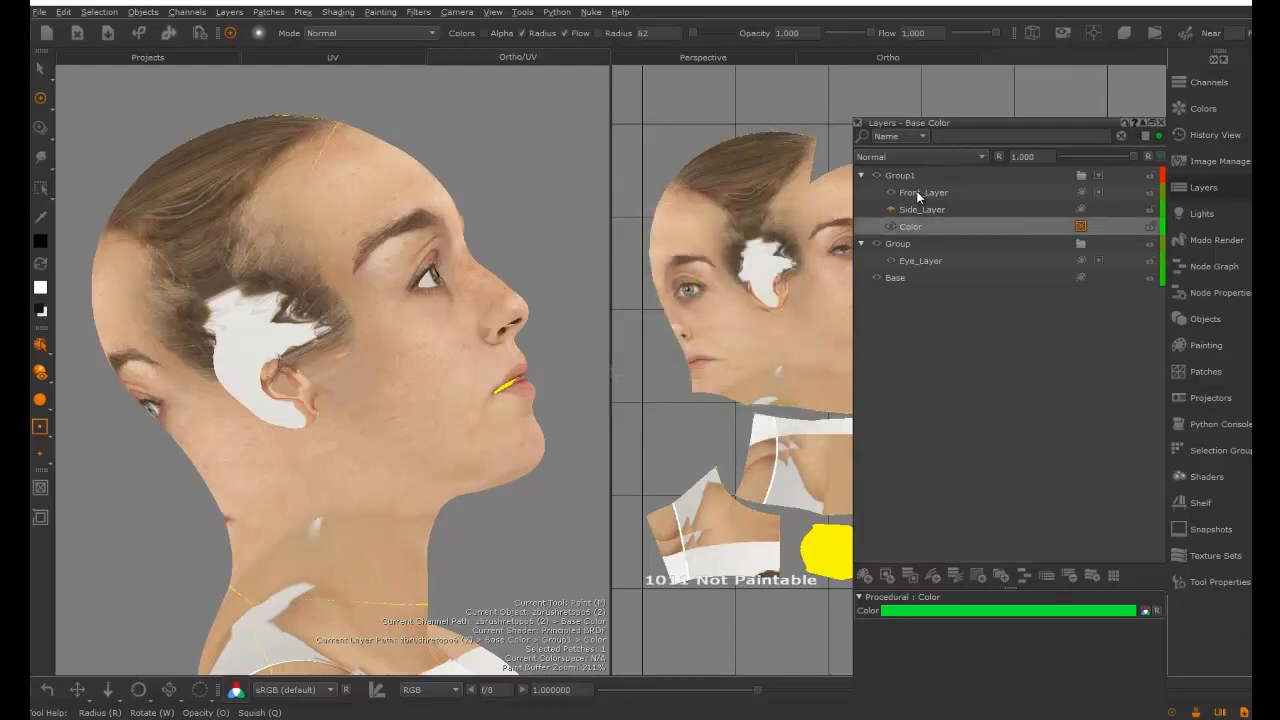
Hide Side_Layer and mask out Front_Layer over one side and back of the head, undoing the stray strokes across the face
click(1054, 193)
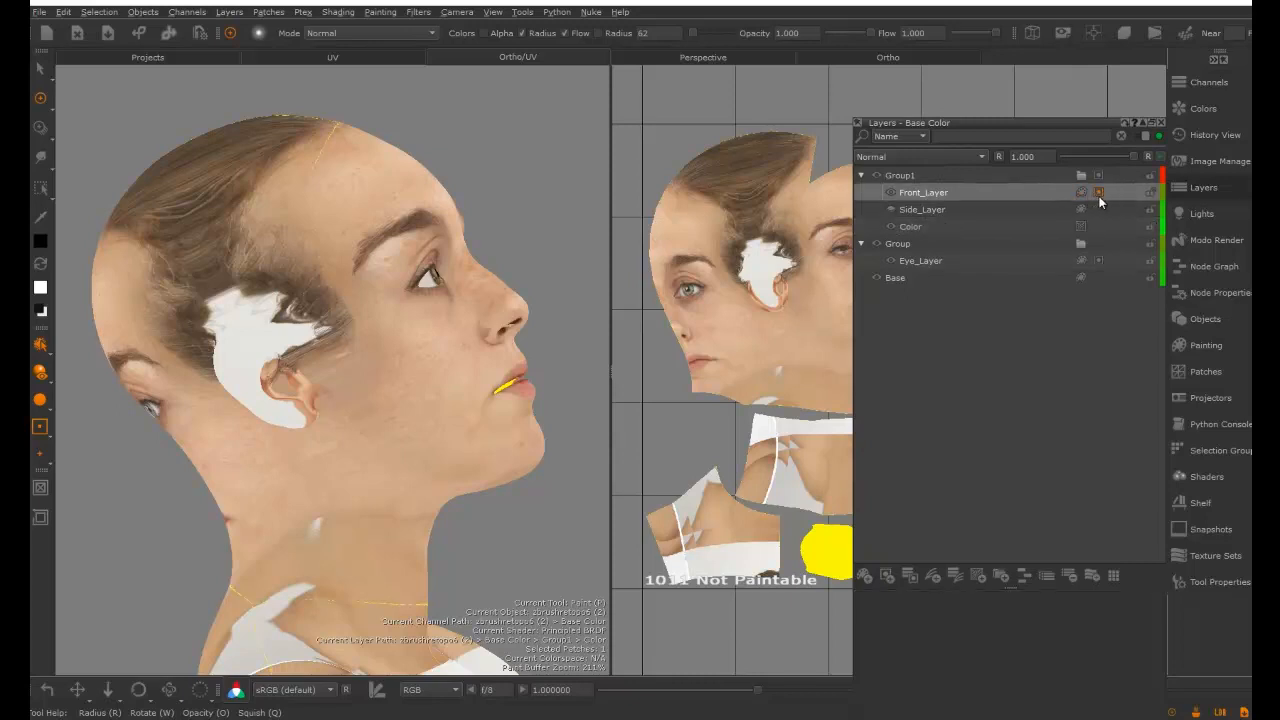
click(1098, 195)
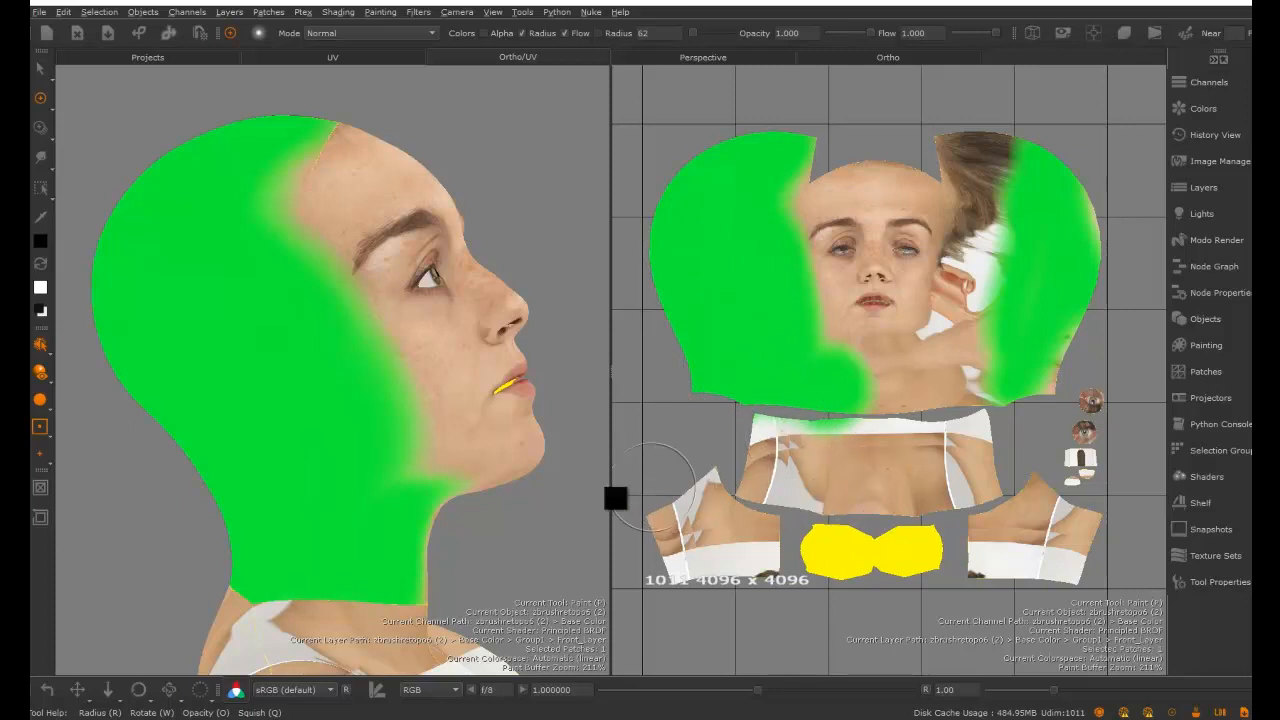
key(ctrl+z)
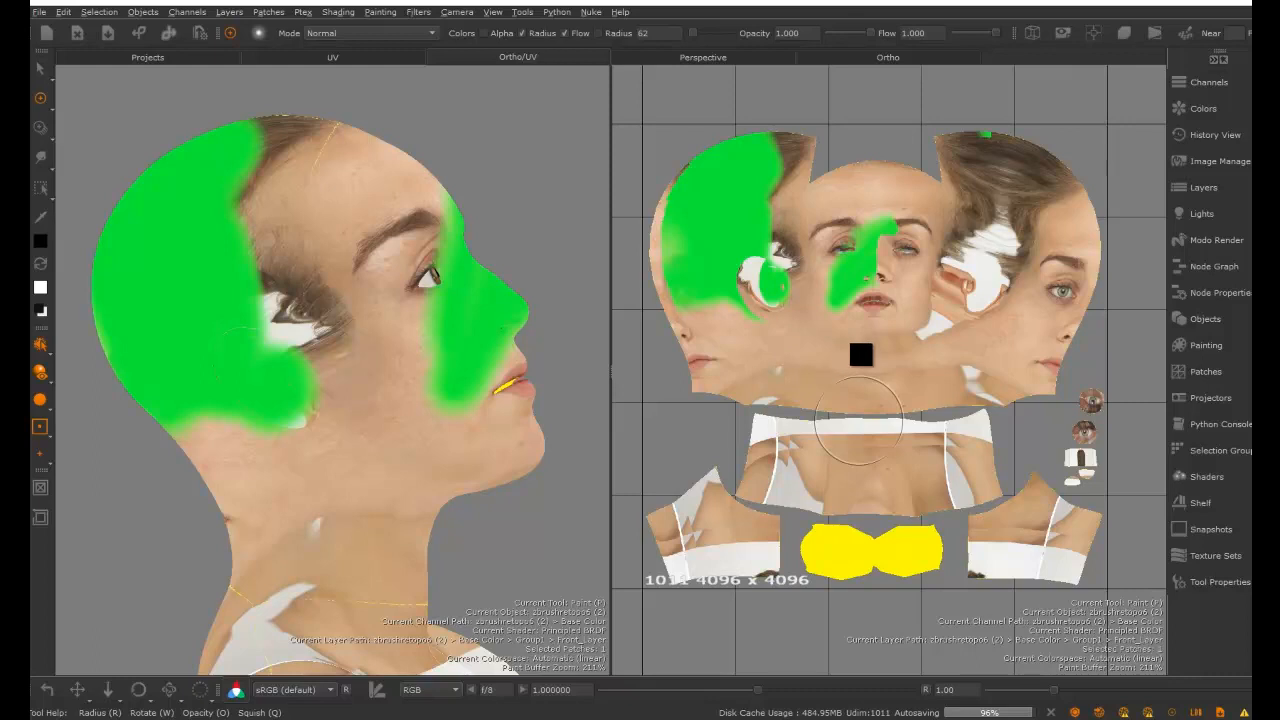
key(ctrl+z)
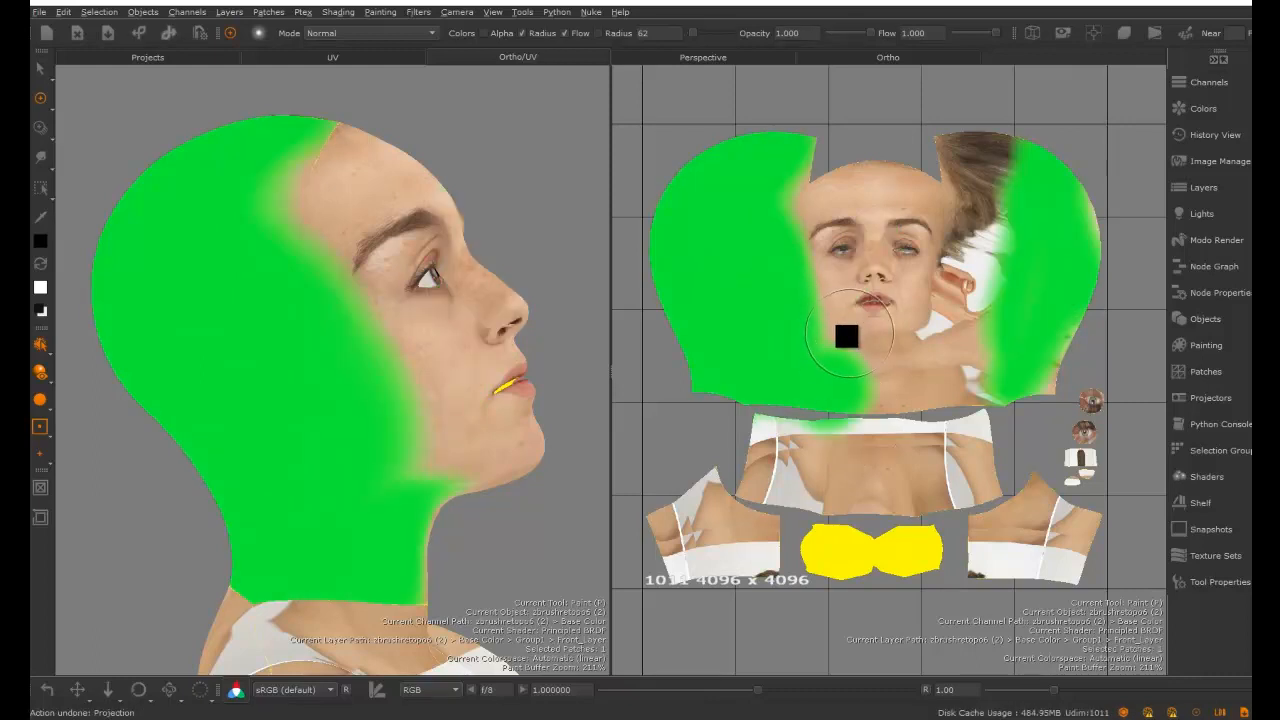
Mask out Front_Layer over the opposite side of the head and neck and the small separate islands in the UV layout
mouse_move(811, 351)
alt+middle_down()
mouse_move(838, 341)
mouse_move(820, 350)
alt+middle_up()
key(p)
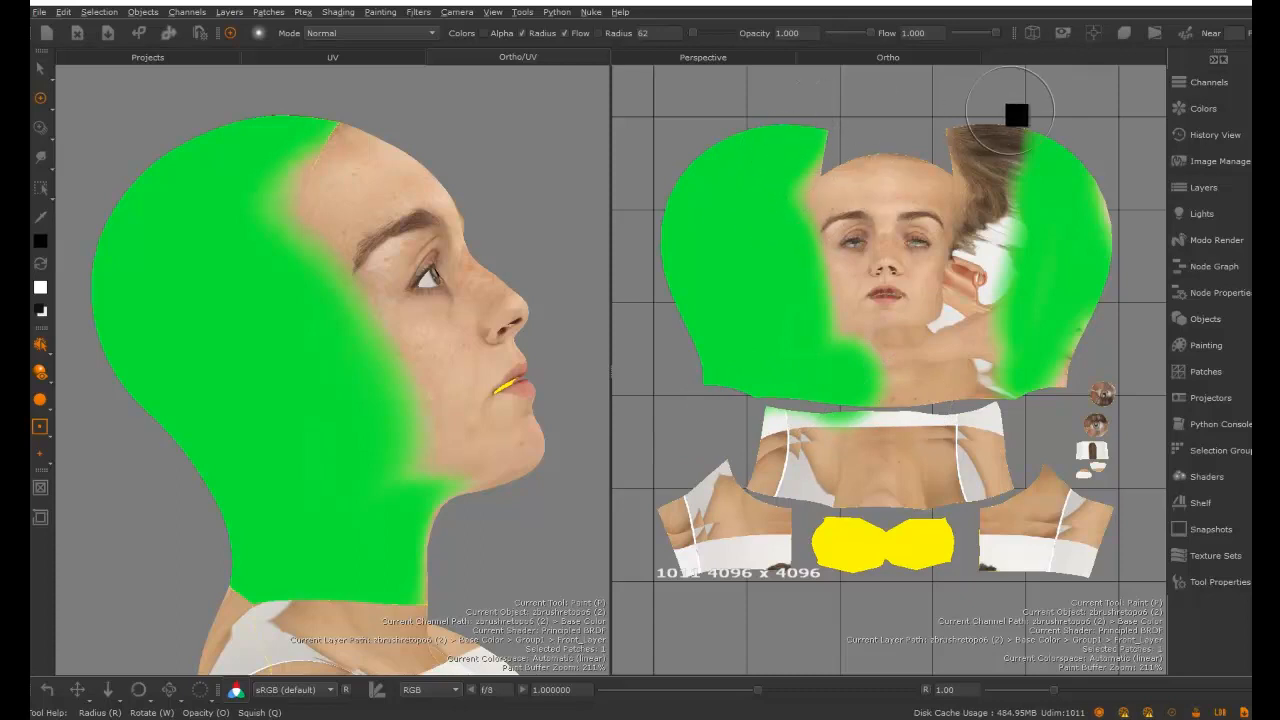
drag(983, 110, 1041, 155)
mouse_move(1076, 253)
mouse_down()
mouse_move(983, 114)
mouse_move(1029, 249)
mouse_move(959, 295)
mouse_move(960, 357)
mouse_move(1005, 410)
mouse_up()
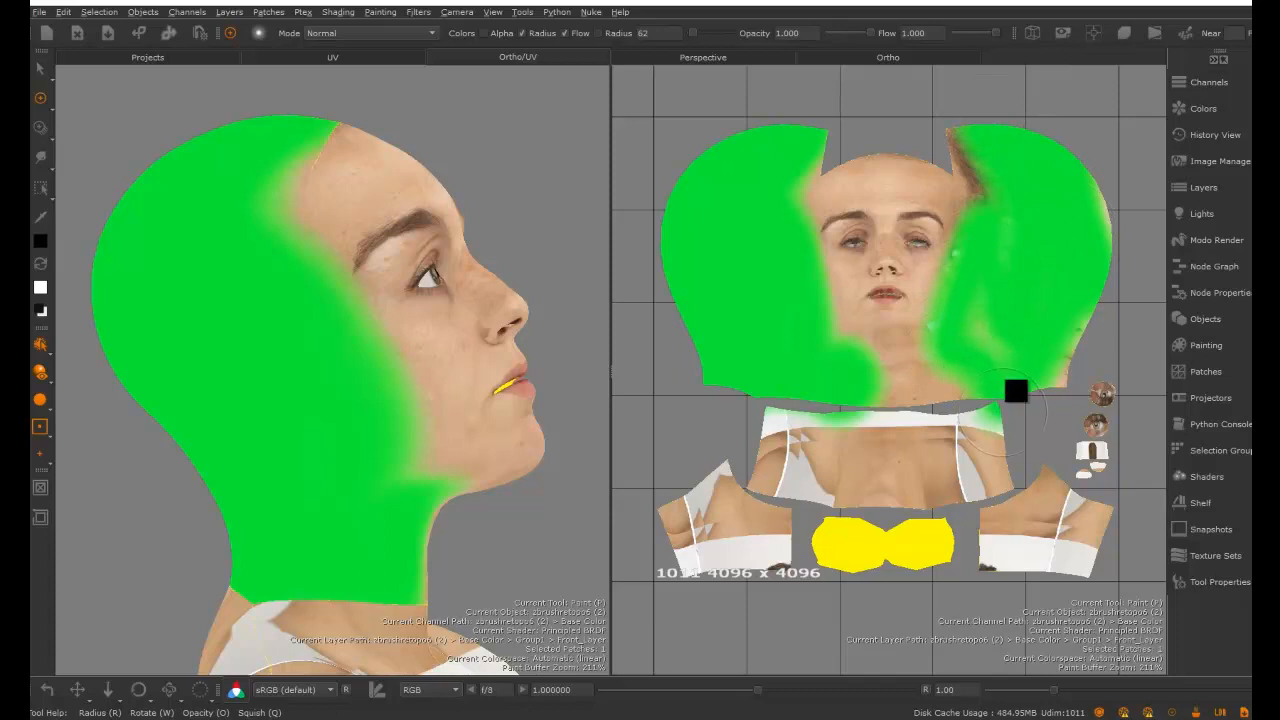
drag(1030, 346, 1104, 406)
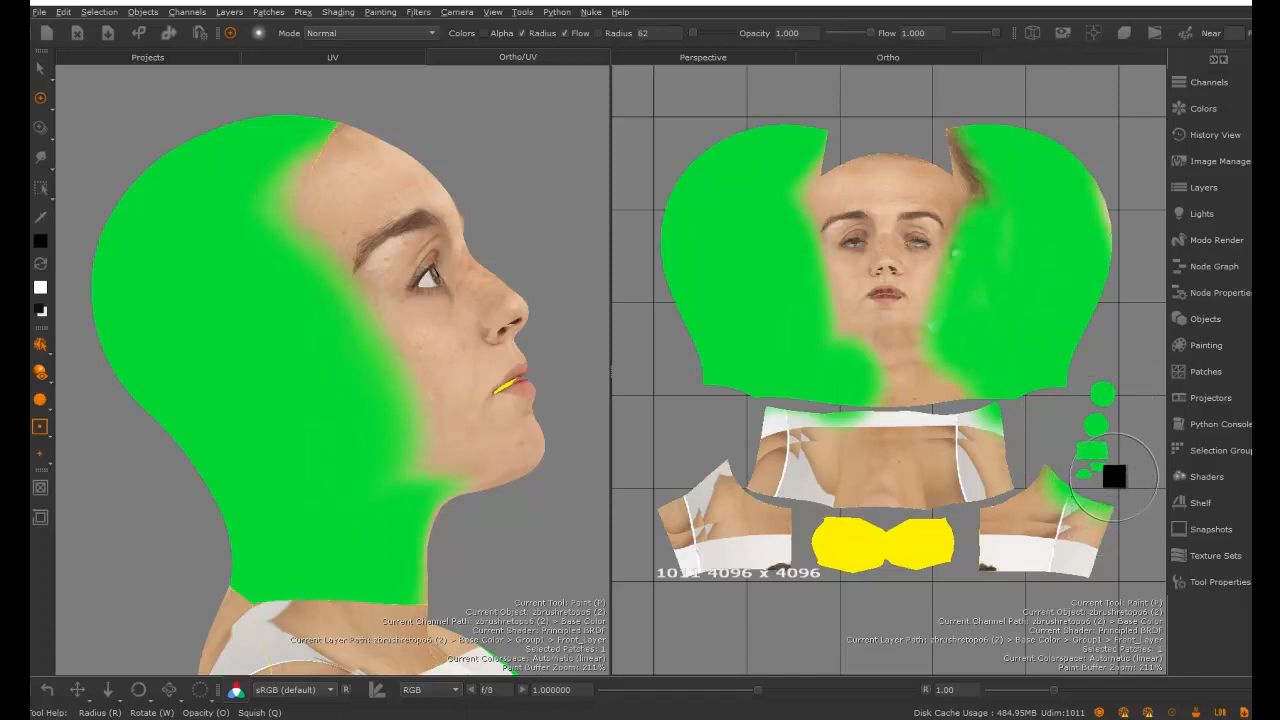
Mask out Front_Layer over the shoulder and upper side of the torso on the 3D model
mouse_move(432, 503)
alt+mouse_down()
mouse_move(429, 306)
mouse_move(449, 366)
mouse_move(555, 362)
mouse_move(506, 363)
alt+mouse_up()
mouse_move(303, 351)
mouse_down()
mouse_move(294, 510)
mouse_move(271, 580)
mouse_move(240, 371)
mouse_move(272, 596)
mouse_up()
mouse_move(327, 426)
mouse_down()
mouse_move(383, 451)
mouse_move(323, 374)
mouse_move(298, 419)
mouse_up()
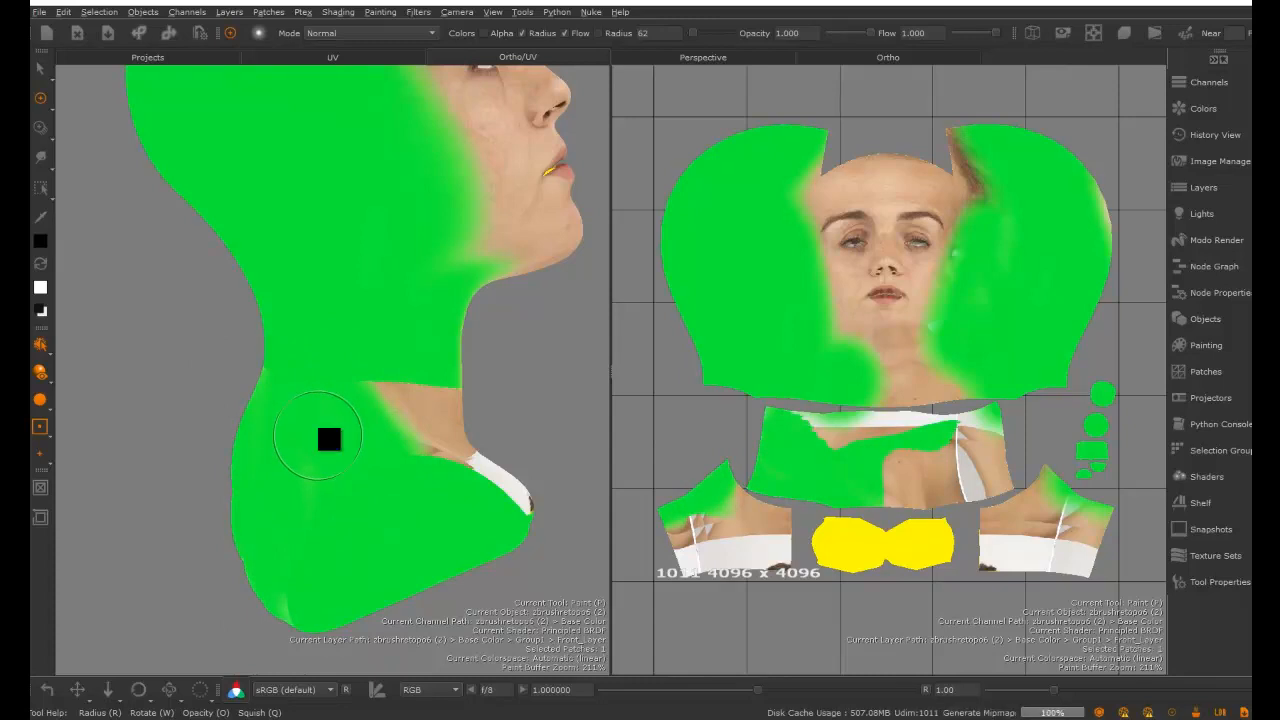
Mask out Front_Layer along the hairline and temple on the 3D head, and undo the test stroke across the face
mouse_move(506, 325)
alt+mouse_down()
mouse_move(509, 457)
mouse_move(409, 466)
mouse_move(459, 532)
mouse_move(466, 391)
alt+mouse_up()
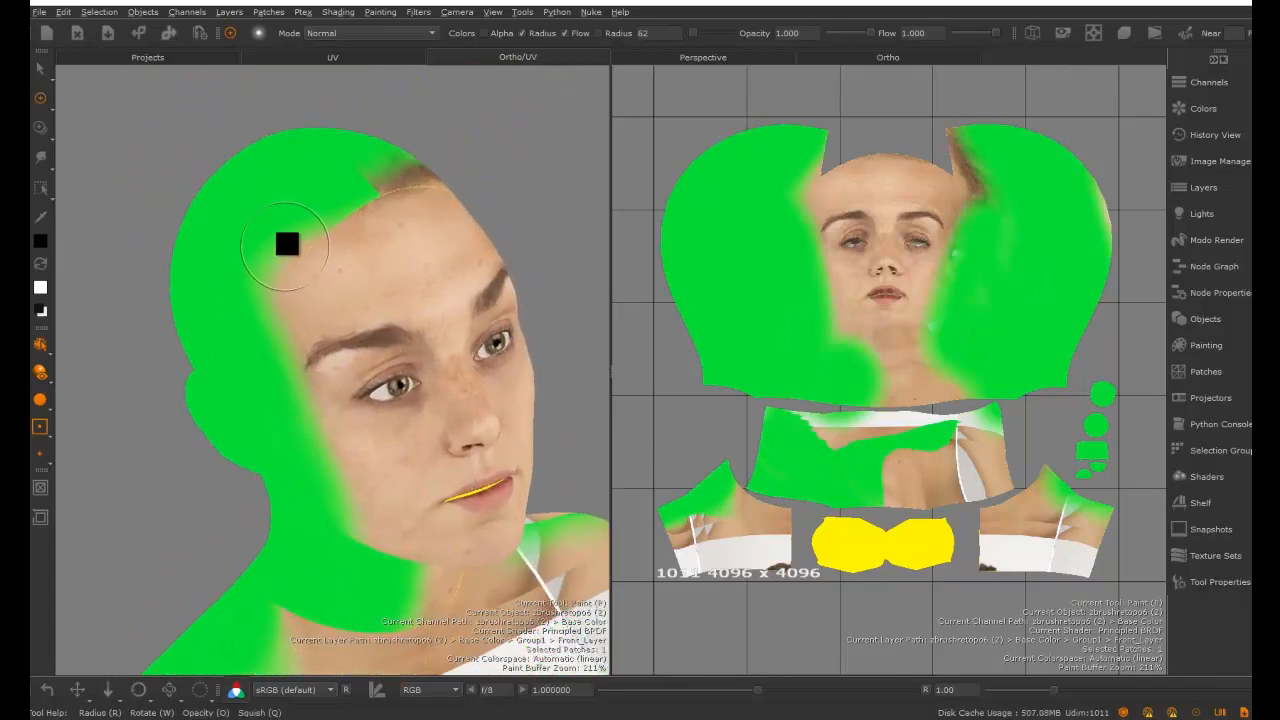
drag(385, 173, 435, 166)
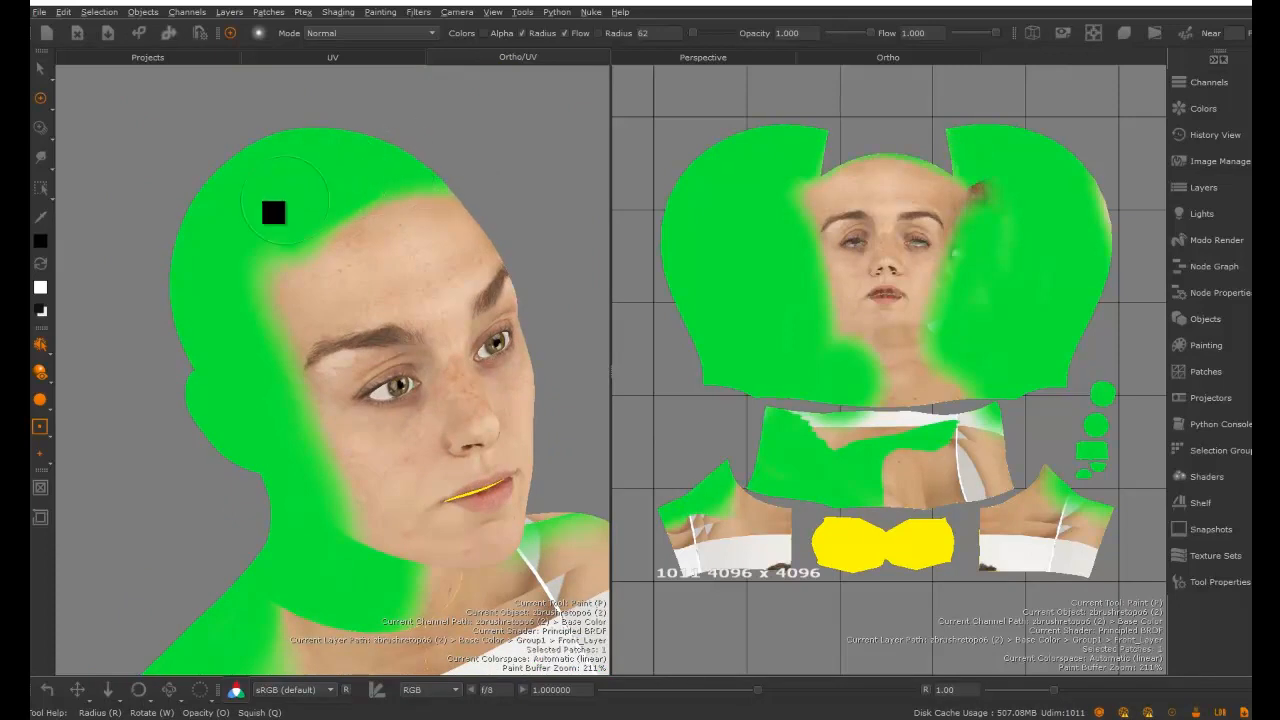
drag(283, 201, 240, 300)
drag(380, 288, 460, 300)
key(ctrl+z)
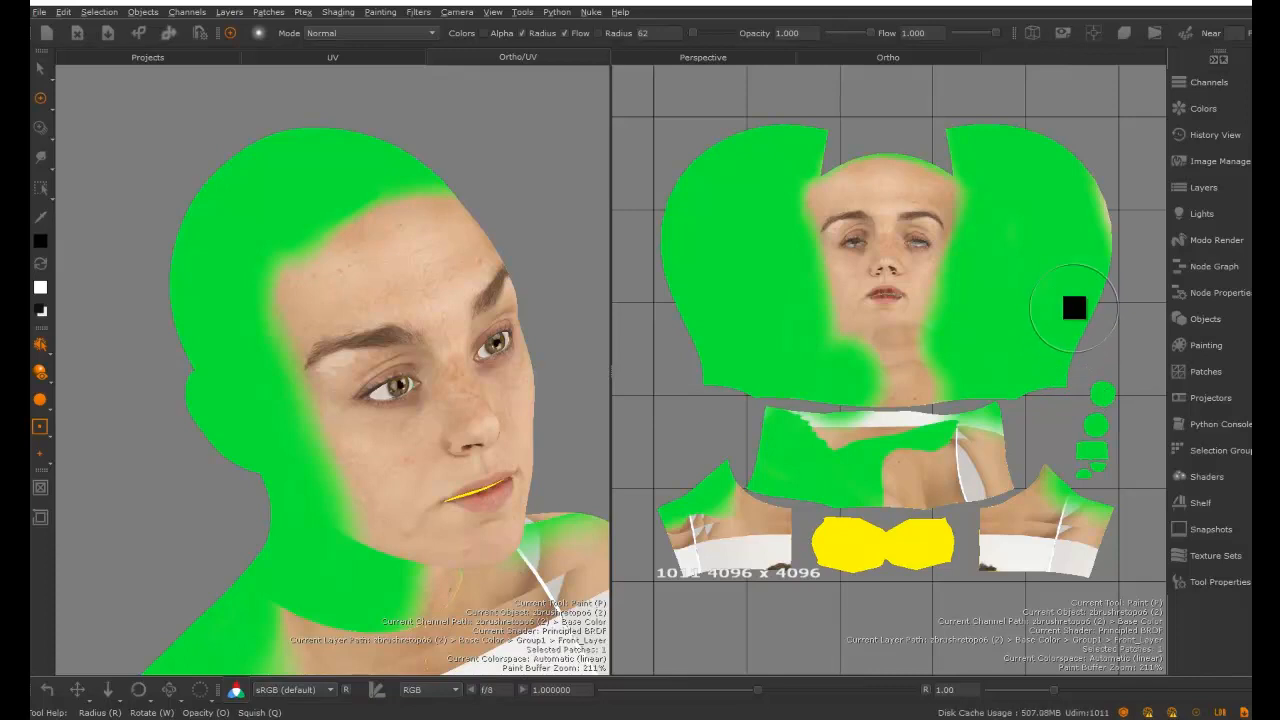
Turn Side_Layer back on and examine how the front and side projections blend around the head
mouse_move(534, 427)
alt+mouse_down()
mouse_move(482, 423)
mouse_move(522, 408)
alt+mouse_up()
click(1200, 190)
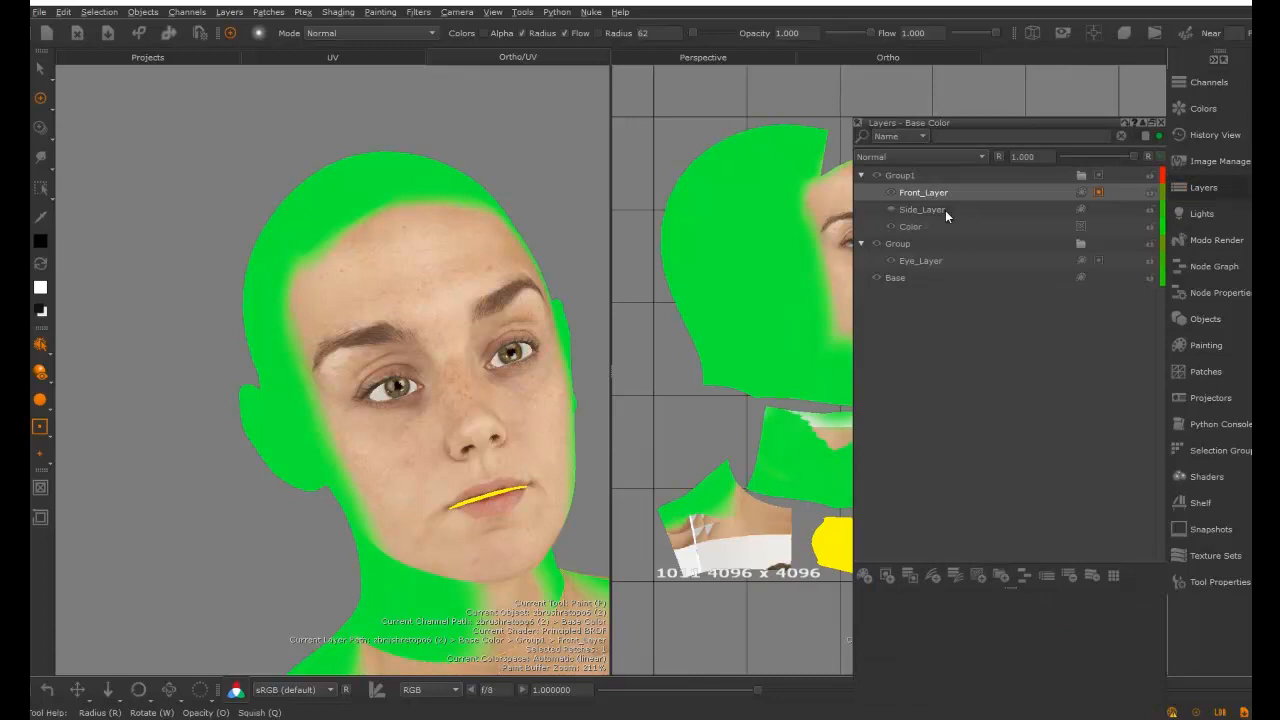
click(891, 210)
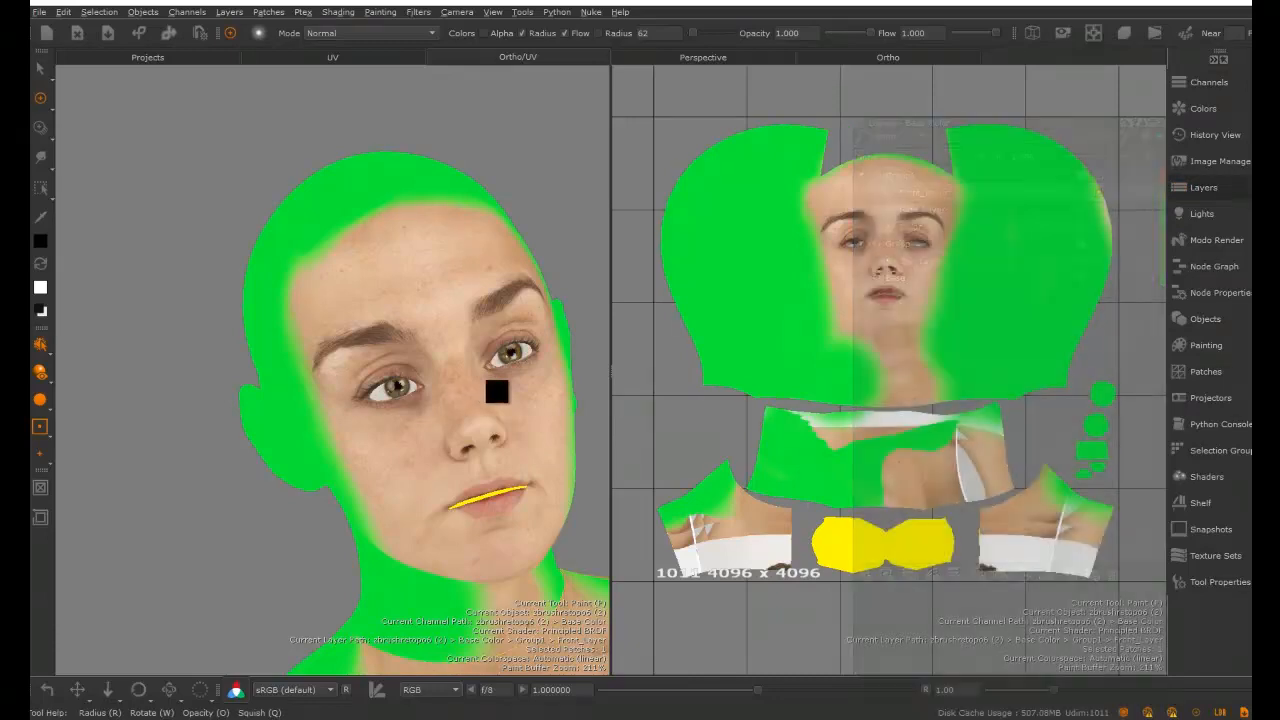
mouse_move(414, 380)
alt+mouse_down()
mouse_move(470, 400)
mouse_move(500, 377)
mouse_move(500, 353)
mouse_move(523, 354)
alt+mouse_up()
alt+middle_drag(520, 323, 514, 306)
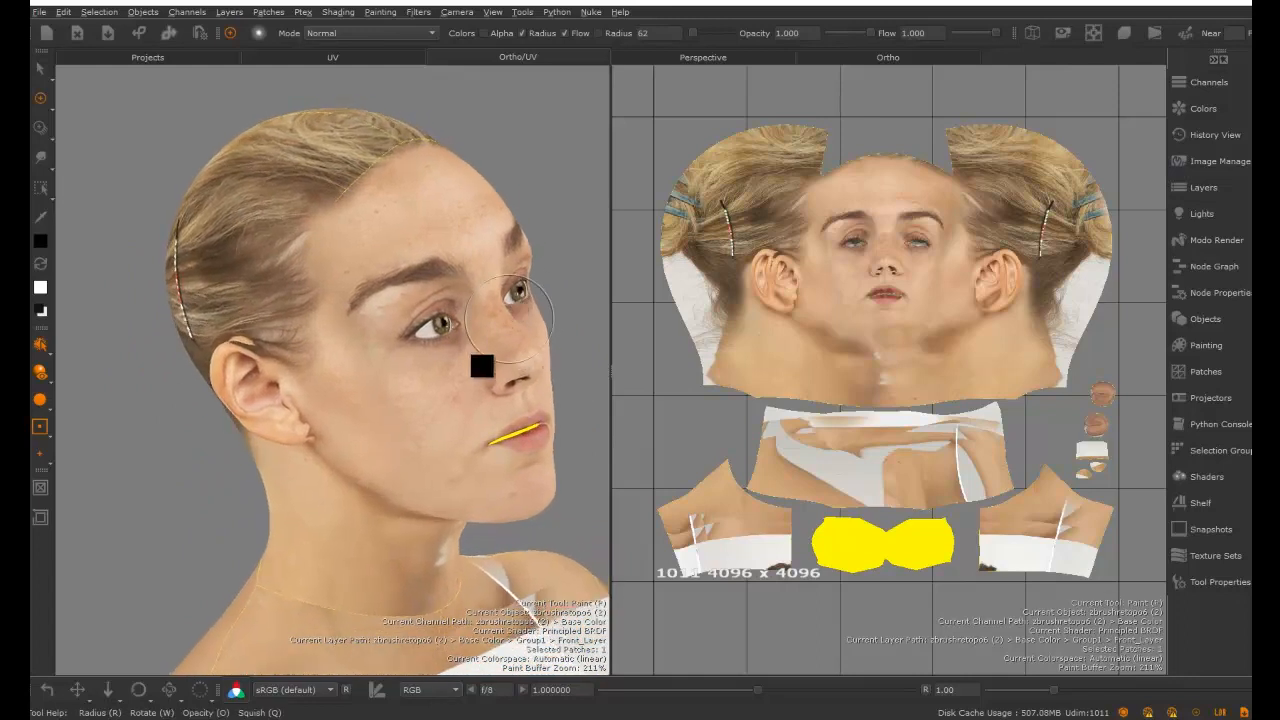
alt+middle_drag(481, 372, 493, 321)
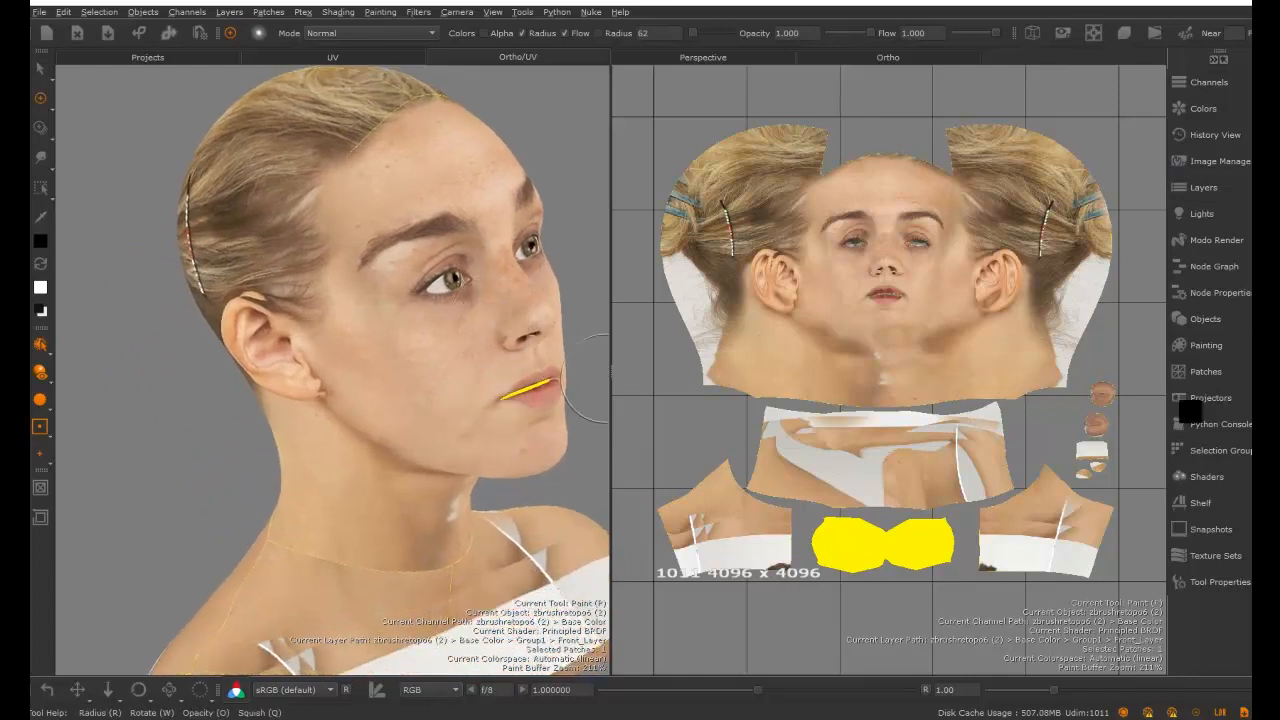
Mask out 34R_Layer over the back of the head and the back of the neck in the UV layout
click(1203, 188)
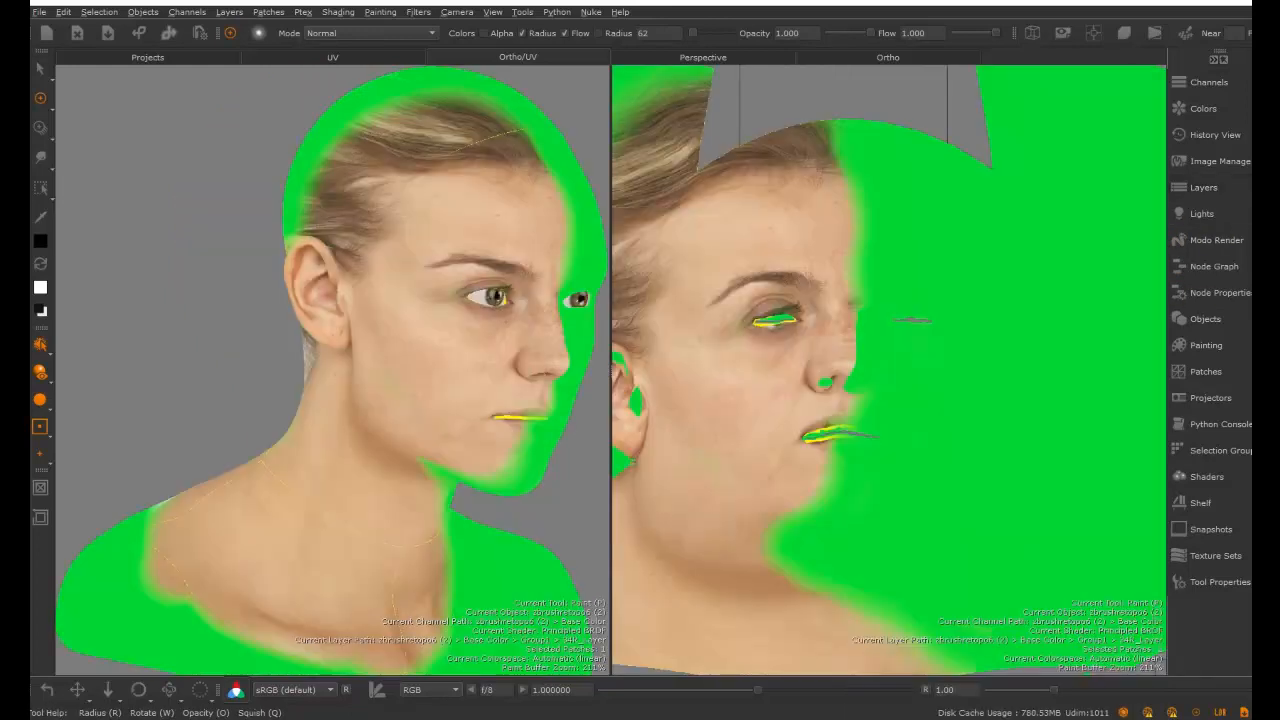
alt+drag(505, 357, 514, 340)
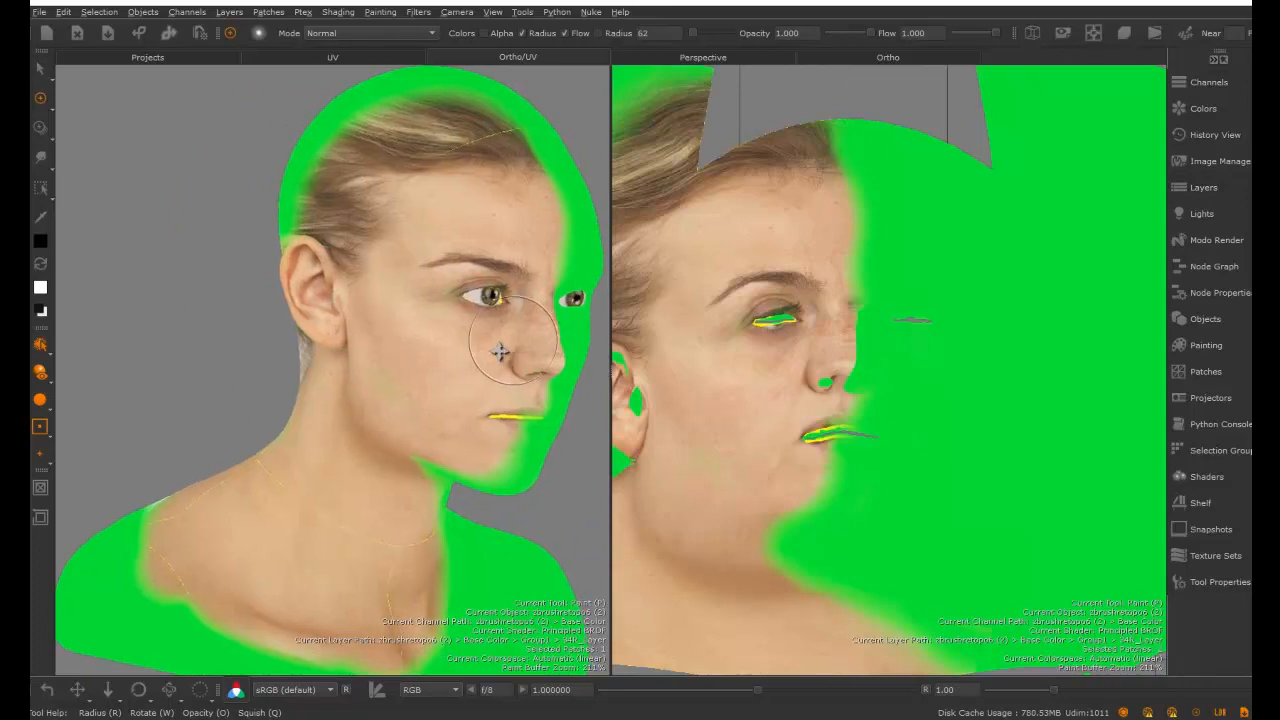
alt+middle_drag(514, 340, 463, 377)
alt+drag(463, 377, 486, 389)
alt+middle_drag(482, 389, 418, 331)
mouse_move(418, 331)
alt+mouse_down()
mouse_move(420, 300)
mouse_move(414, 320)
alt+mouse_up()
alt+middle_drag(438, 345, 431, 370)
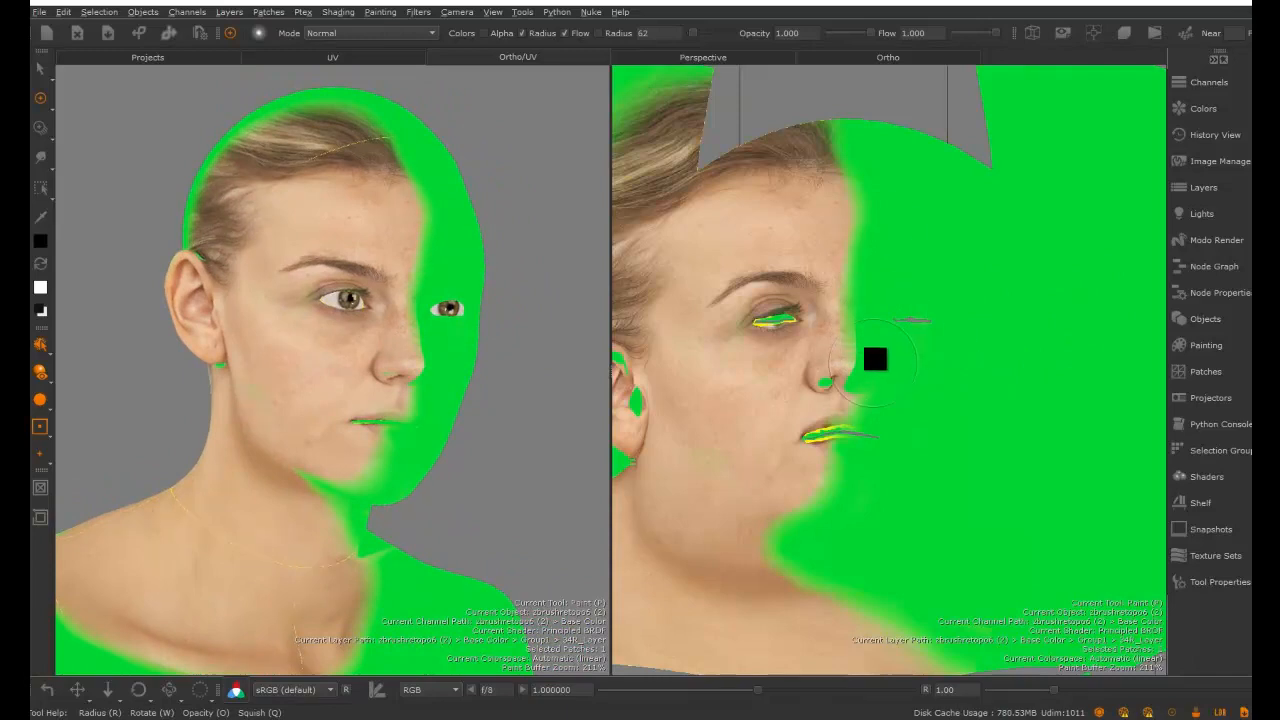
alt+middle_drag(922, 274, 1070, 286)
alt+middle_drag(673, 363, 764, 350)
mouse_move(700, 408)
mouse_down()
mouse_move(771, 314)
mouse_move(782, 329)
mouse_move(820, 166)
mouse_move(894, 83)
mouse_move(940, 89)
mouse_up()
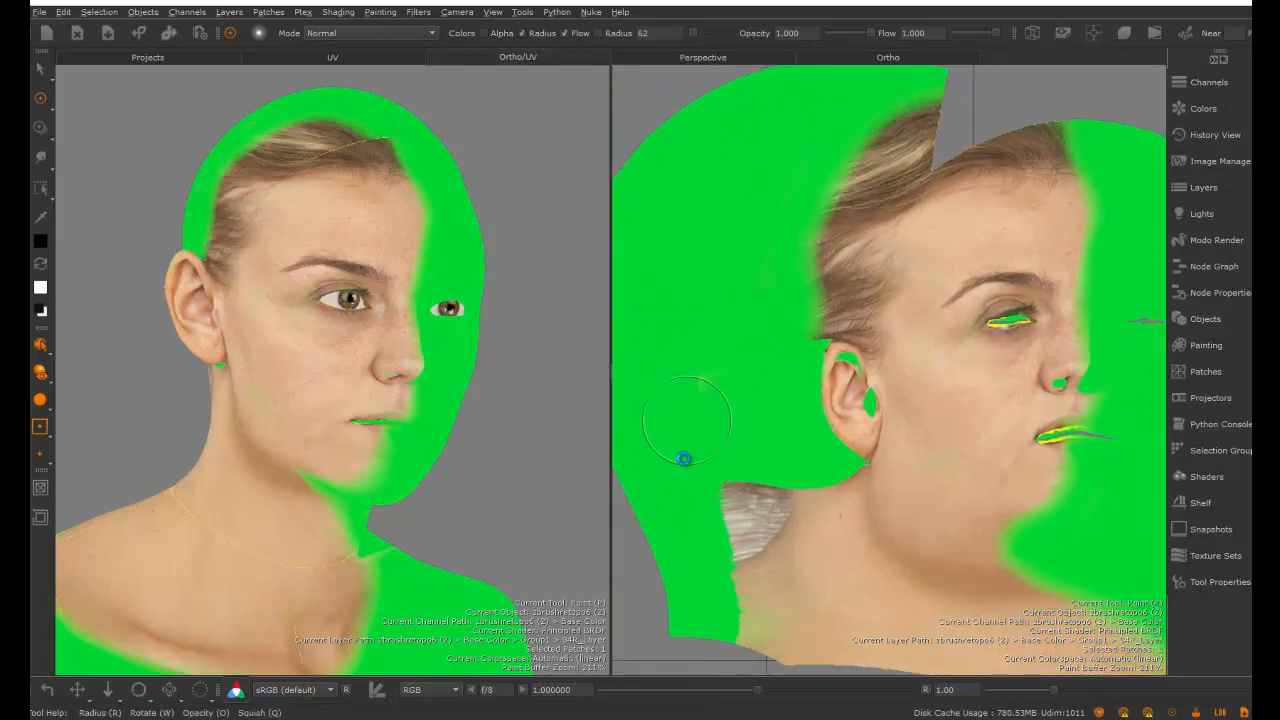
drag(774, 486, 737, 645)
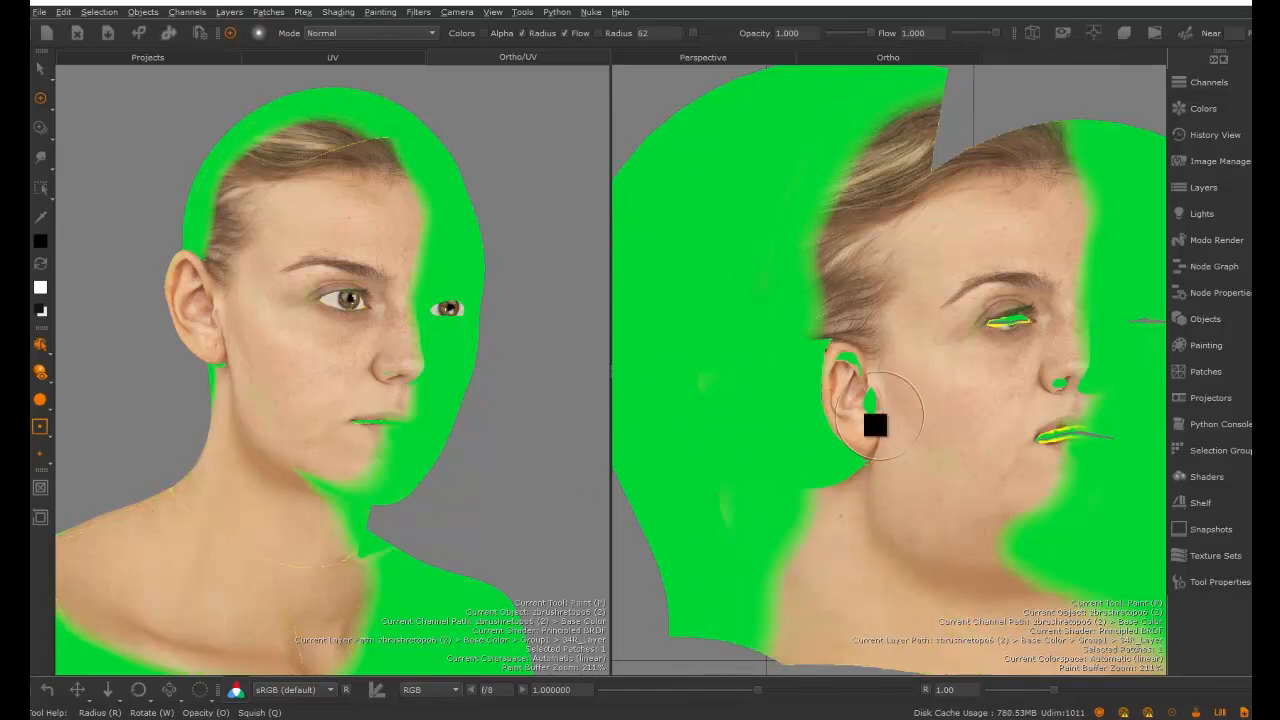
middle_drag(770, 470, 787, 390)
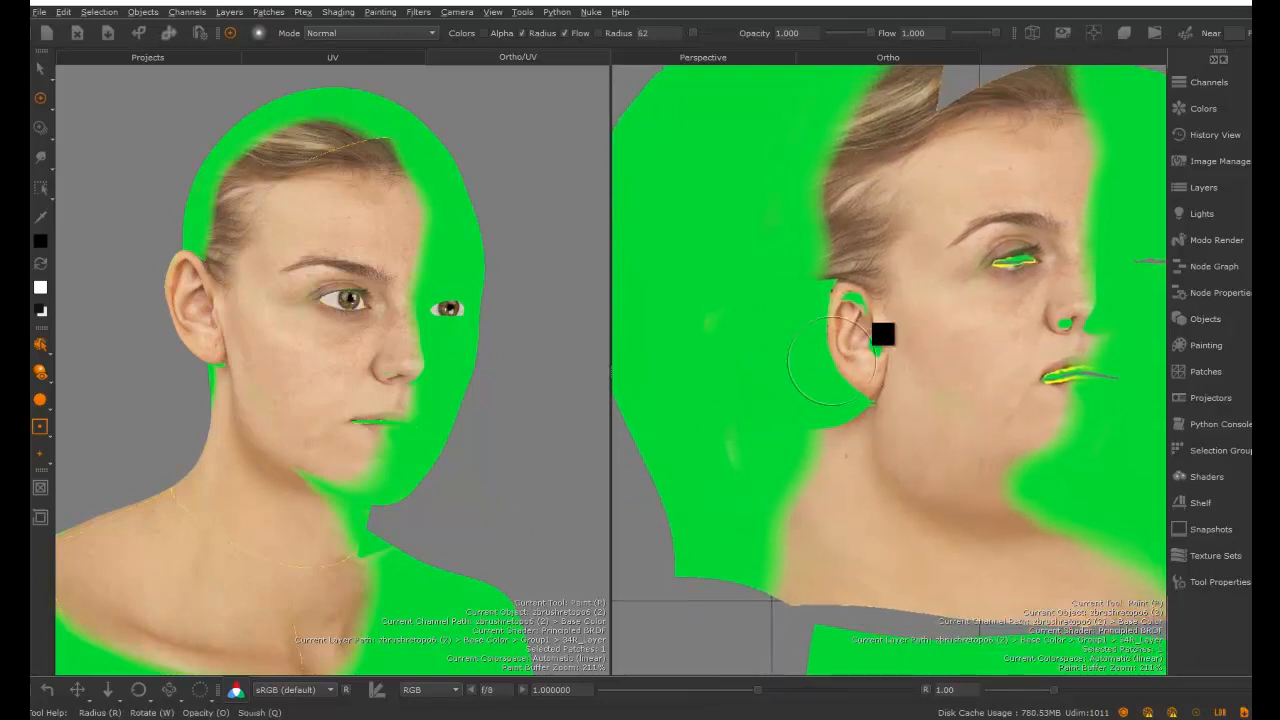
Swap the paint colour to white and restore 34R_Layer's mask over the faint green patch on the cheek and the gaps in the ear
alt+drag(492, 486, 450, 481)
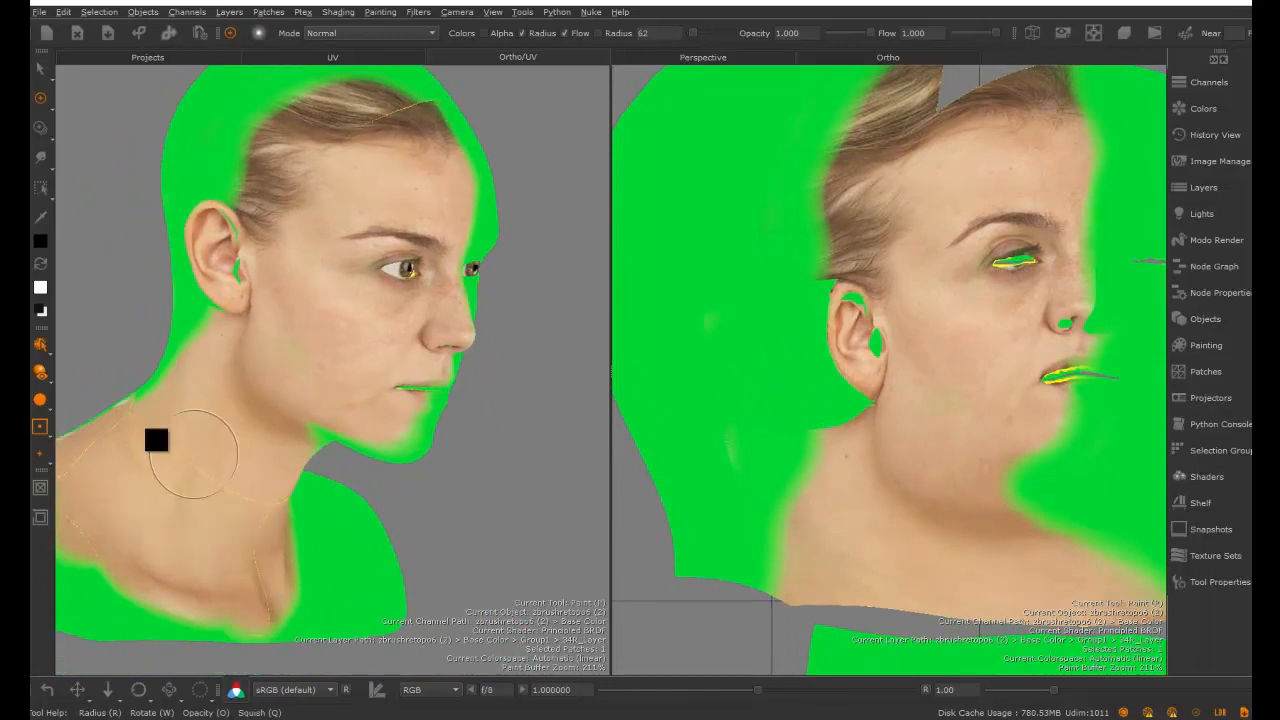
scroll(500, 530, up, 3)
mouse_move(372, 530)
alt+middle_down()
mouse_move(488, 431)
mouse_move(612, 365)
alt+middle_up()
scroll(431, 551, up, 3)
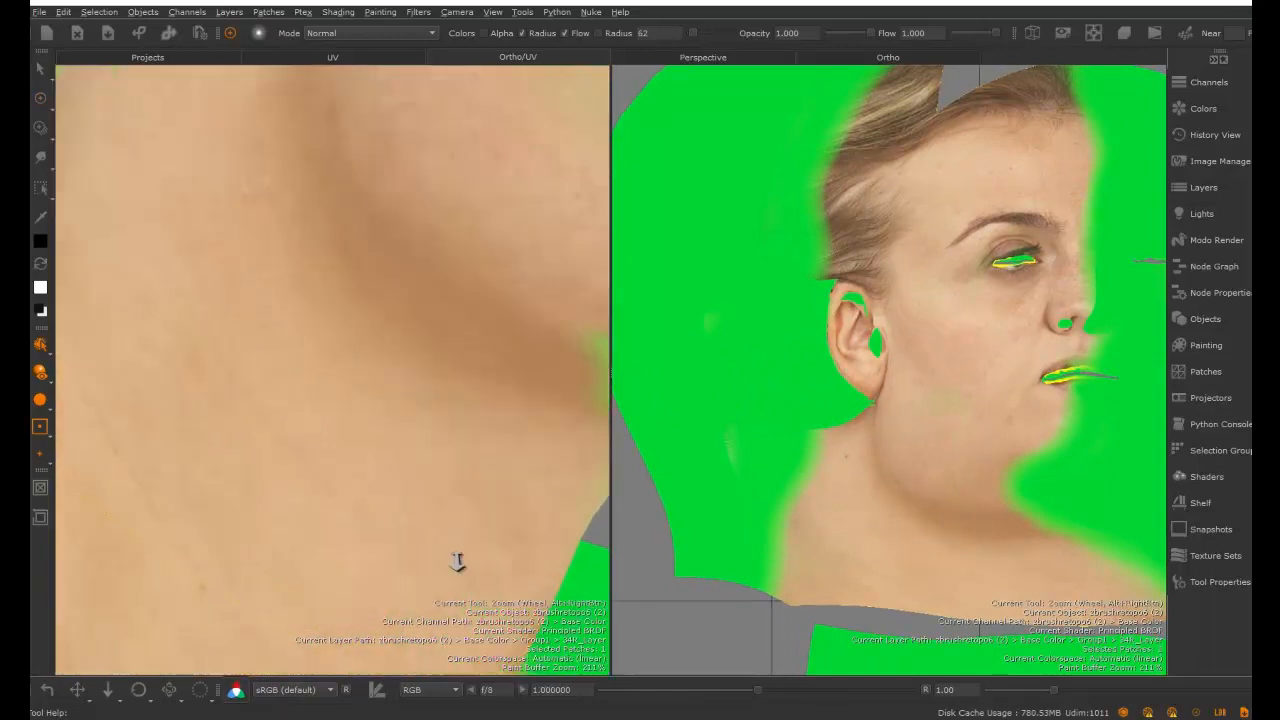
scroll(425, 465, down, 6)
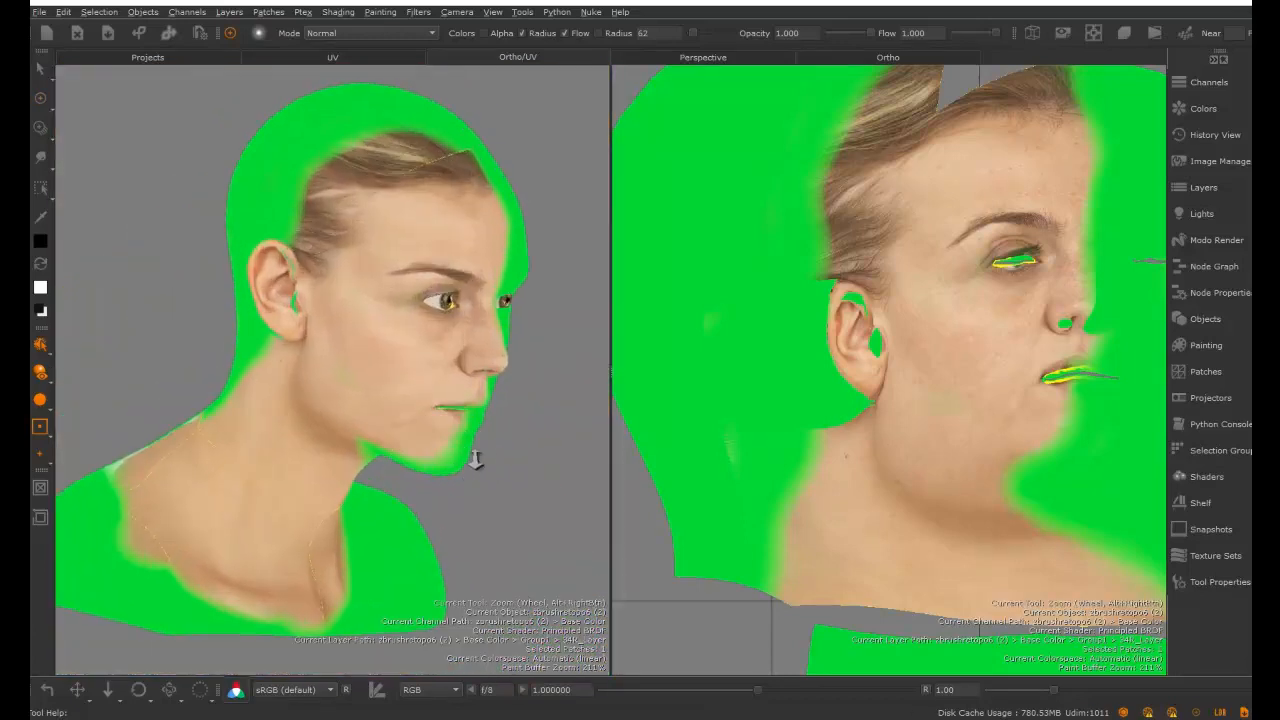
scroll(449, 445, up, 5)
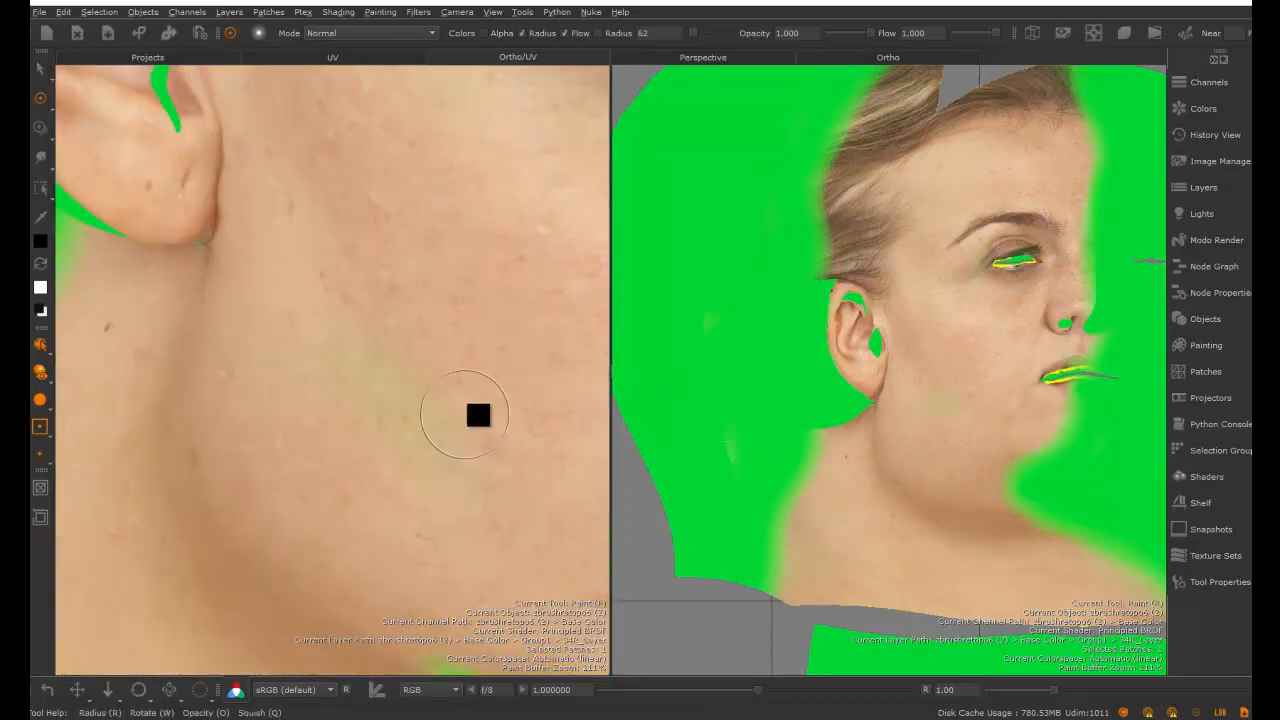
scroll(480, 414, up, 3)
alt+middle_drag(477, 417, 334, 419)
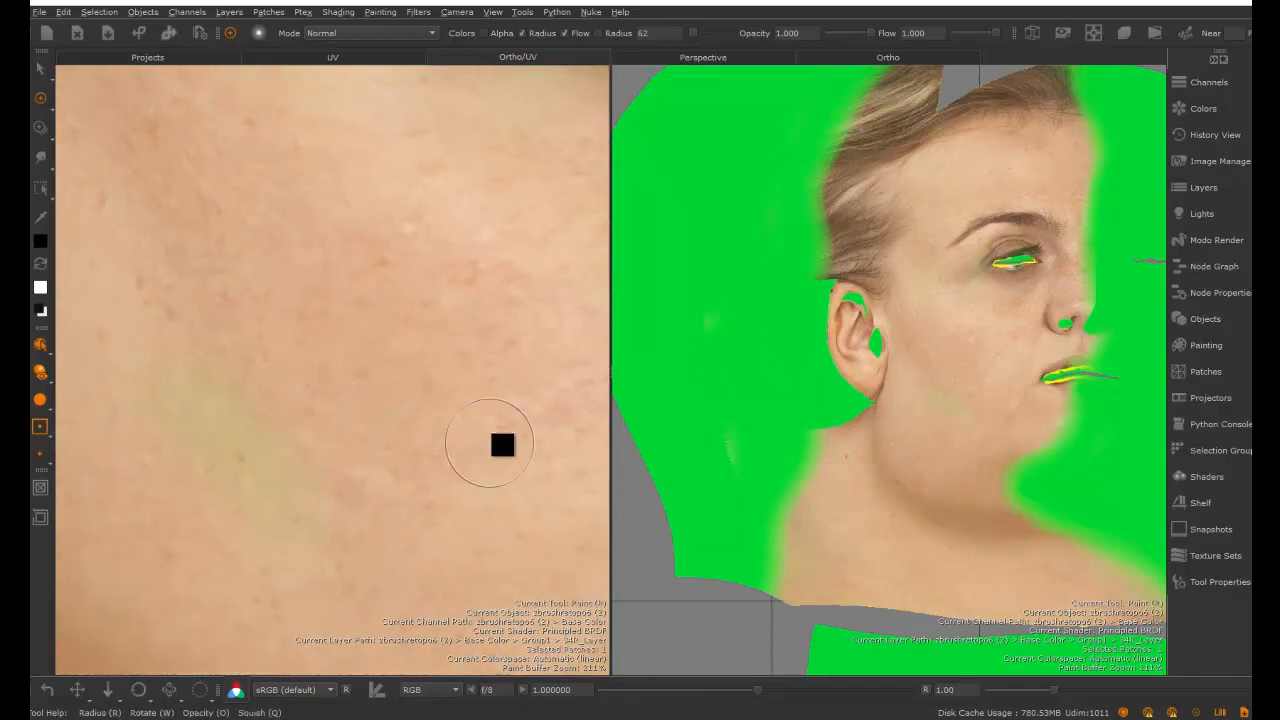
mouse_move(955, 404)
mouse_down()
mouse_move(962, 422)
mouse_move(953, 408)
mouse_move(973, 389)
mouse_up()
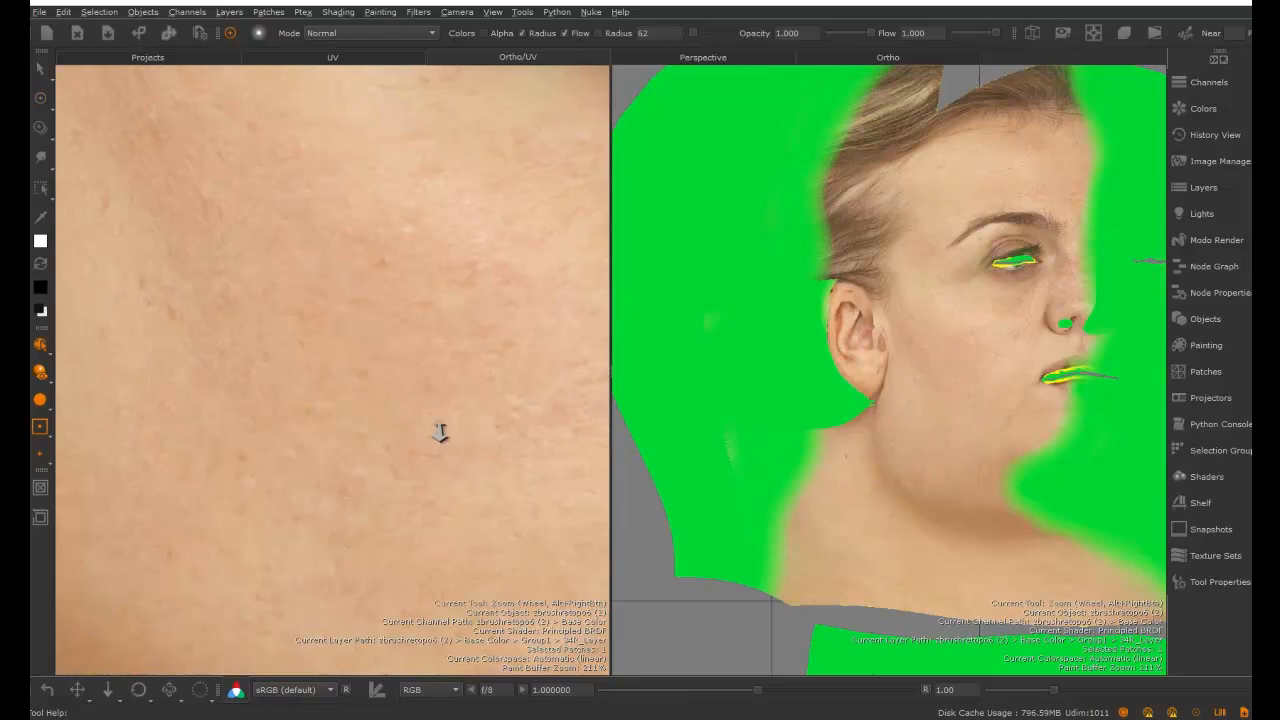
alt+right_drag(460, 432, 290, 440)
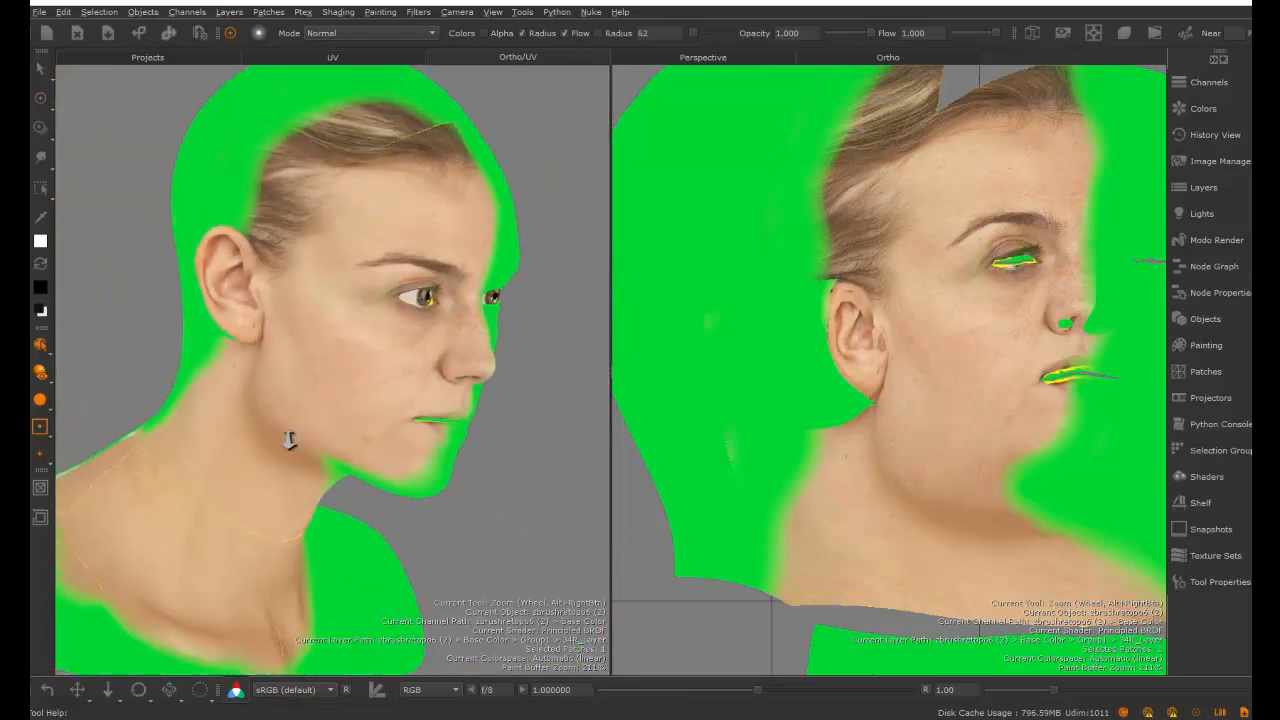
Make 34L_Layer, Front_Layer and Side_Layer visible again and examine the combined projections around the face and neck
click(1198, 188)
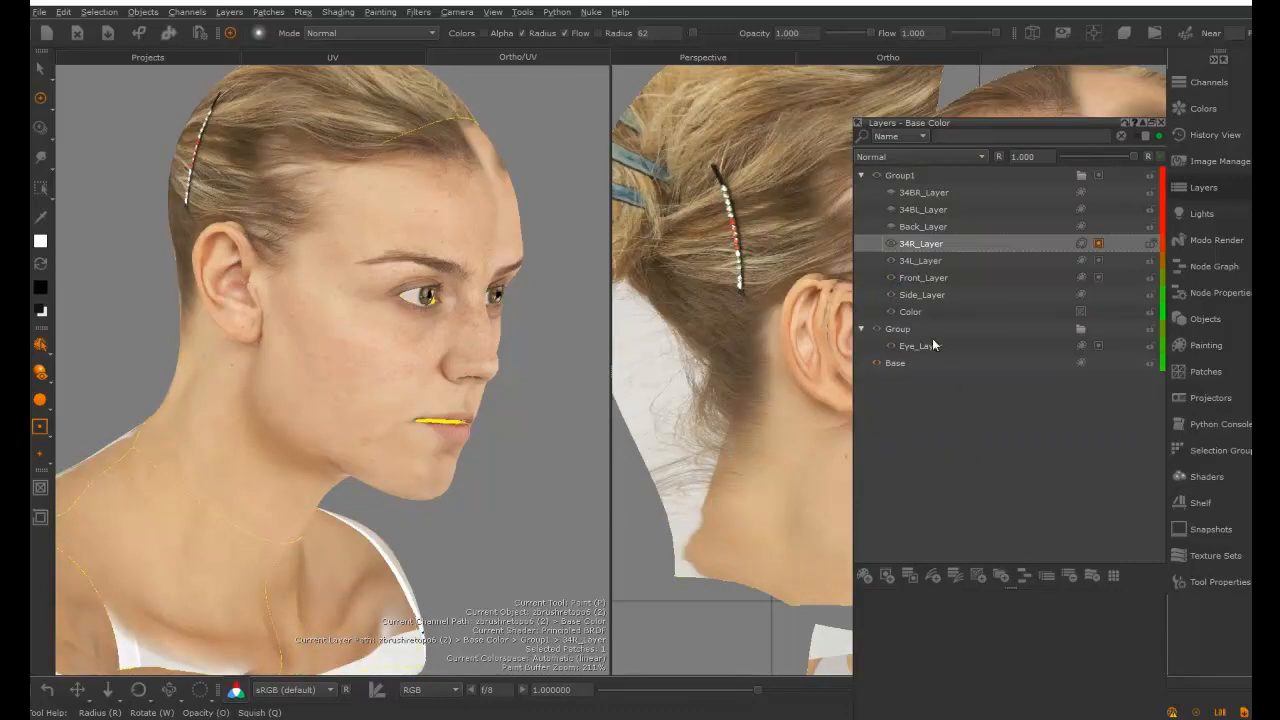
alt+drag(523, 360, 468, 356)
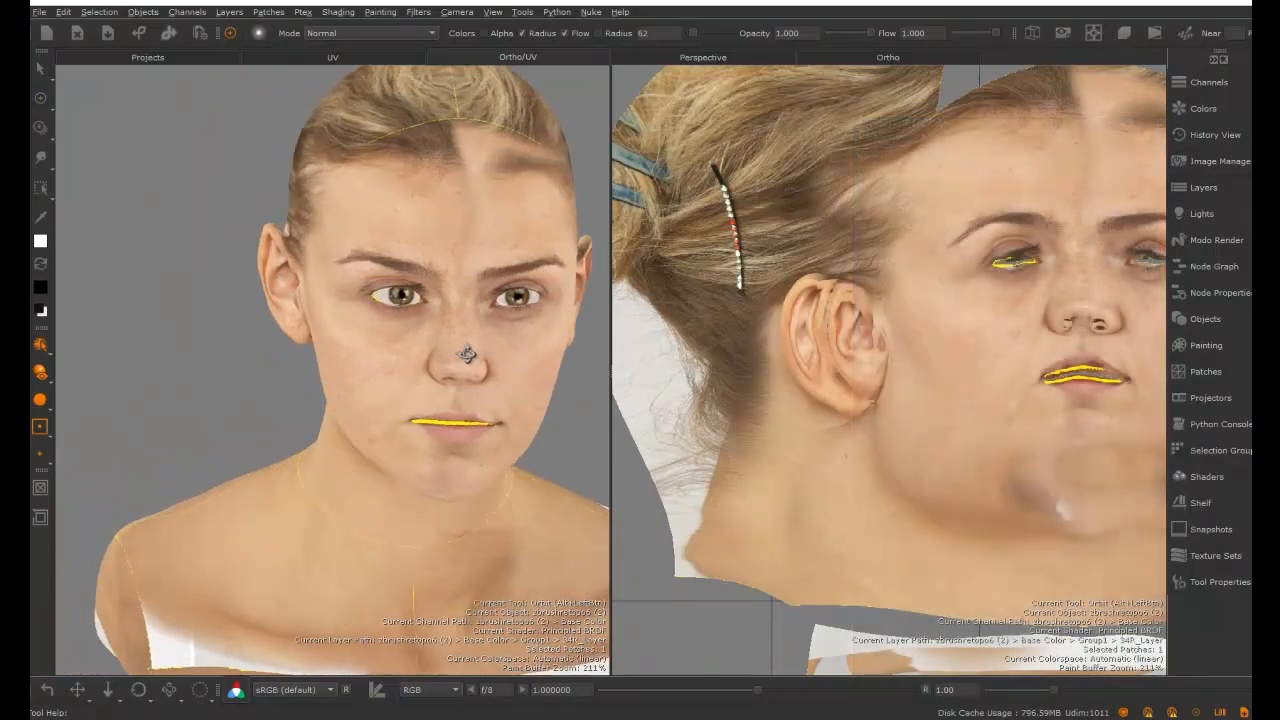
alt+middle_drag(406, 343, 353, 342)
alt+drag(353, 342, 419, 354)
alt+middle_drag(419, 354, 450, 355)
key(a)
alt+drag(478, 336, 449, 363)
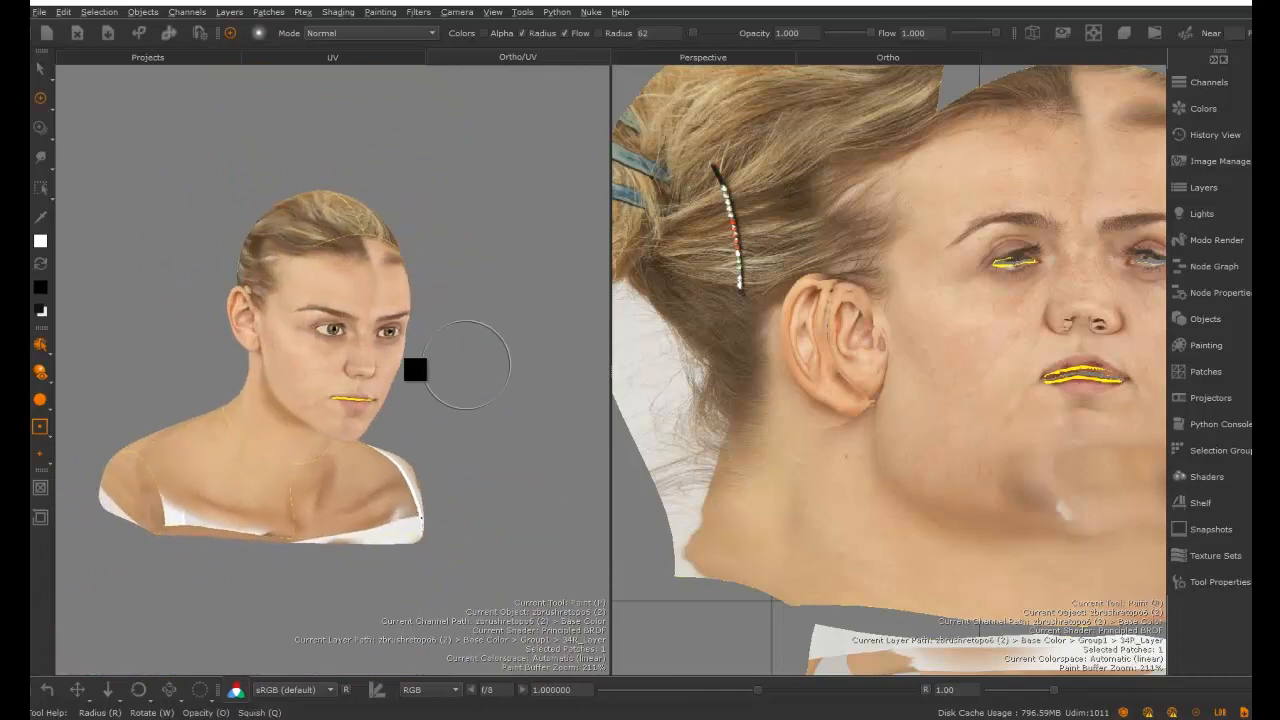
alt+right_drag(449, 363, 439, 383)
mouse_move(343, 323)
alt+mouse_down()
mouse_move(491, 337)
mouse_move(337, 337)
alt+mouse_up()
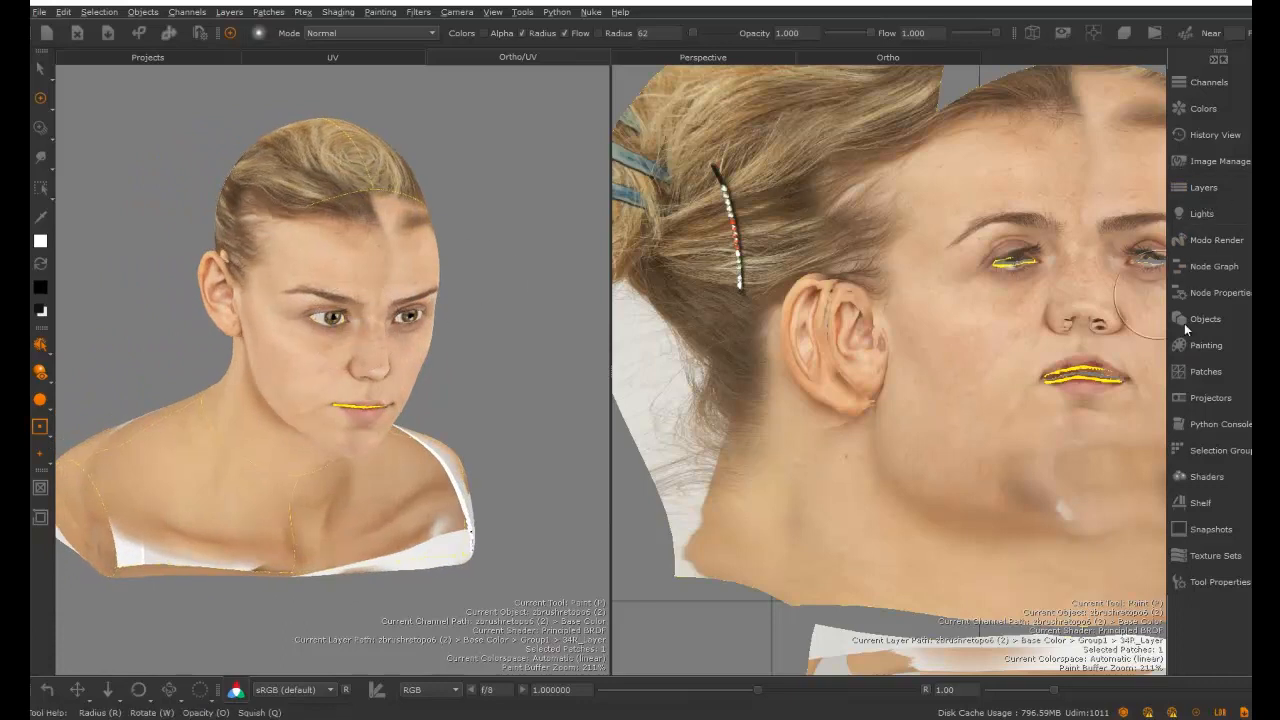
alt+drag(586, 382, 503, 363)
alt+right_drag(503, 363, 514, 402)
alt+middle_drag(514, 402, 508, 390)
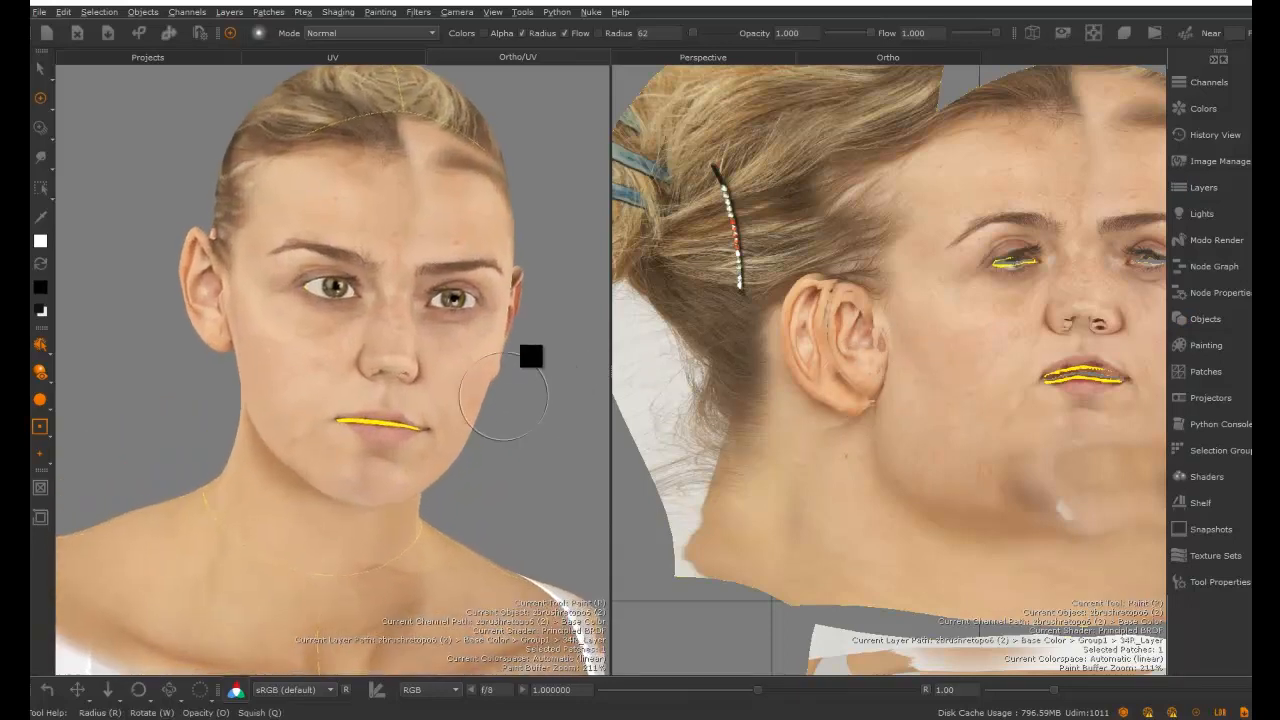